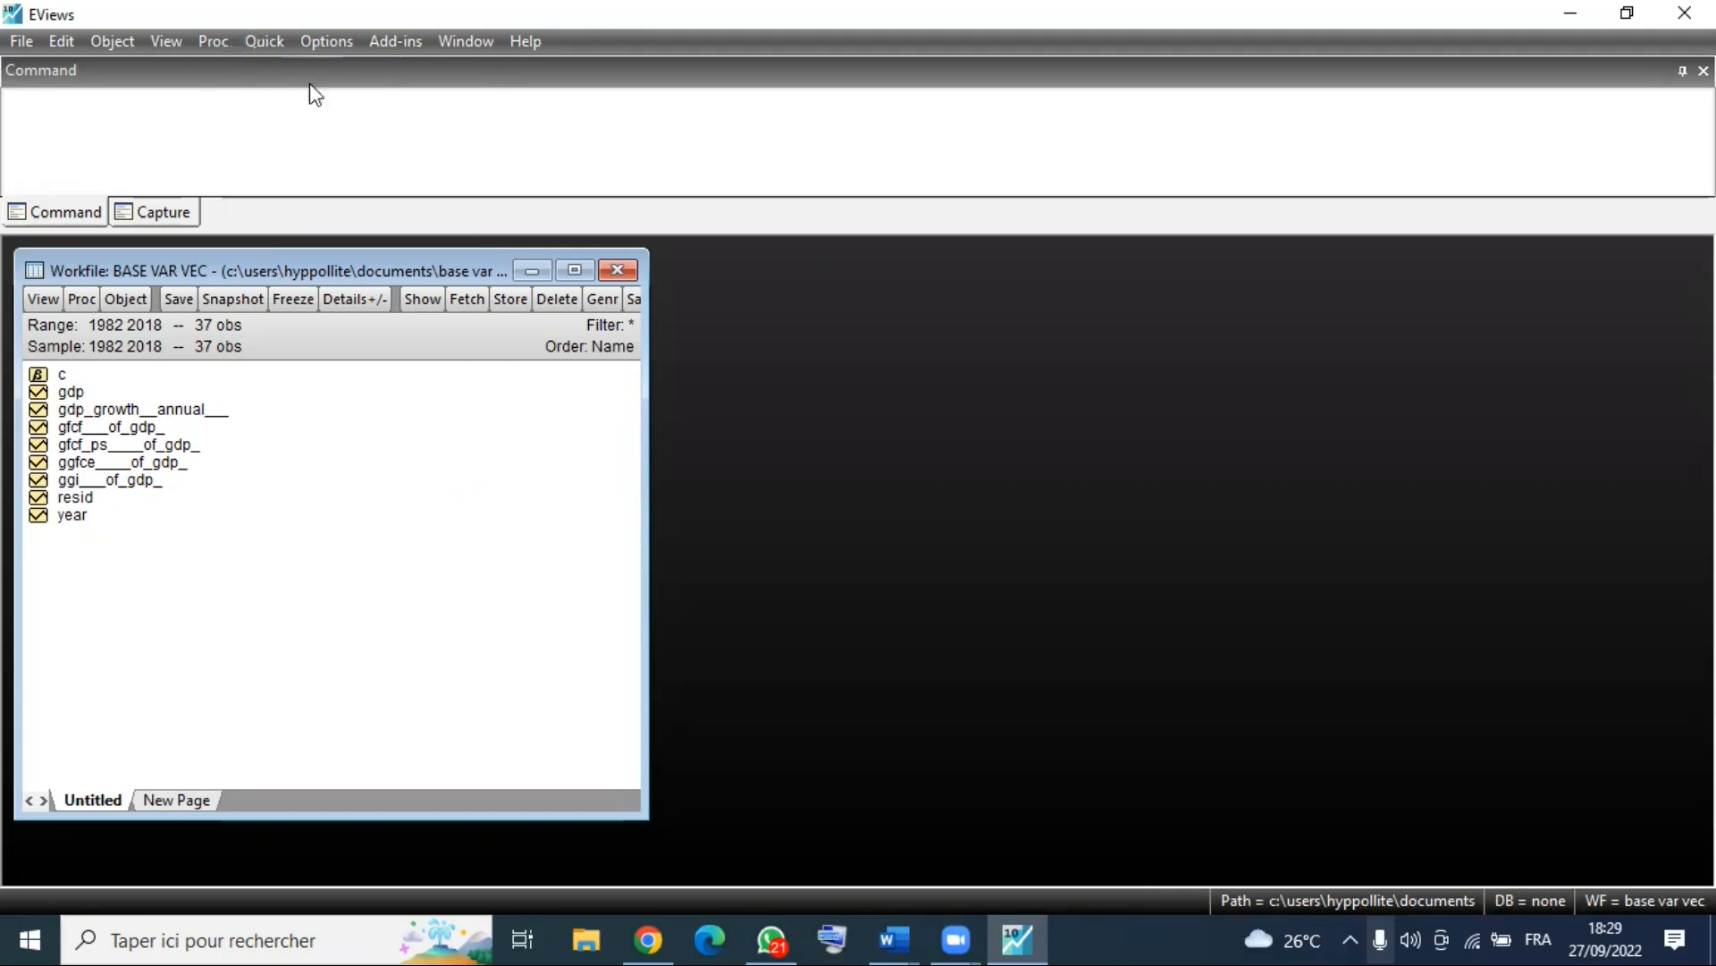
Start a new equation estimation and set its method to ARDL - Auto-regressive Distributed Lag Models.
click(266, 41)
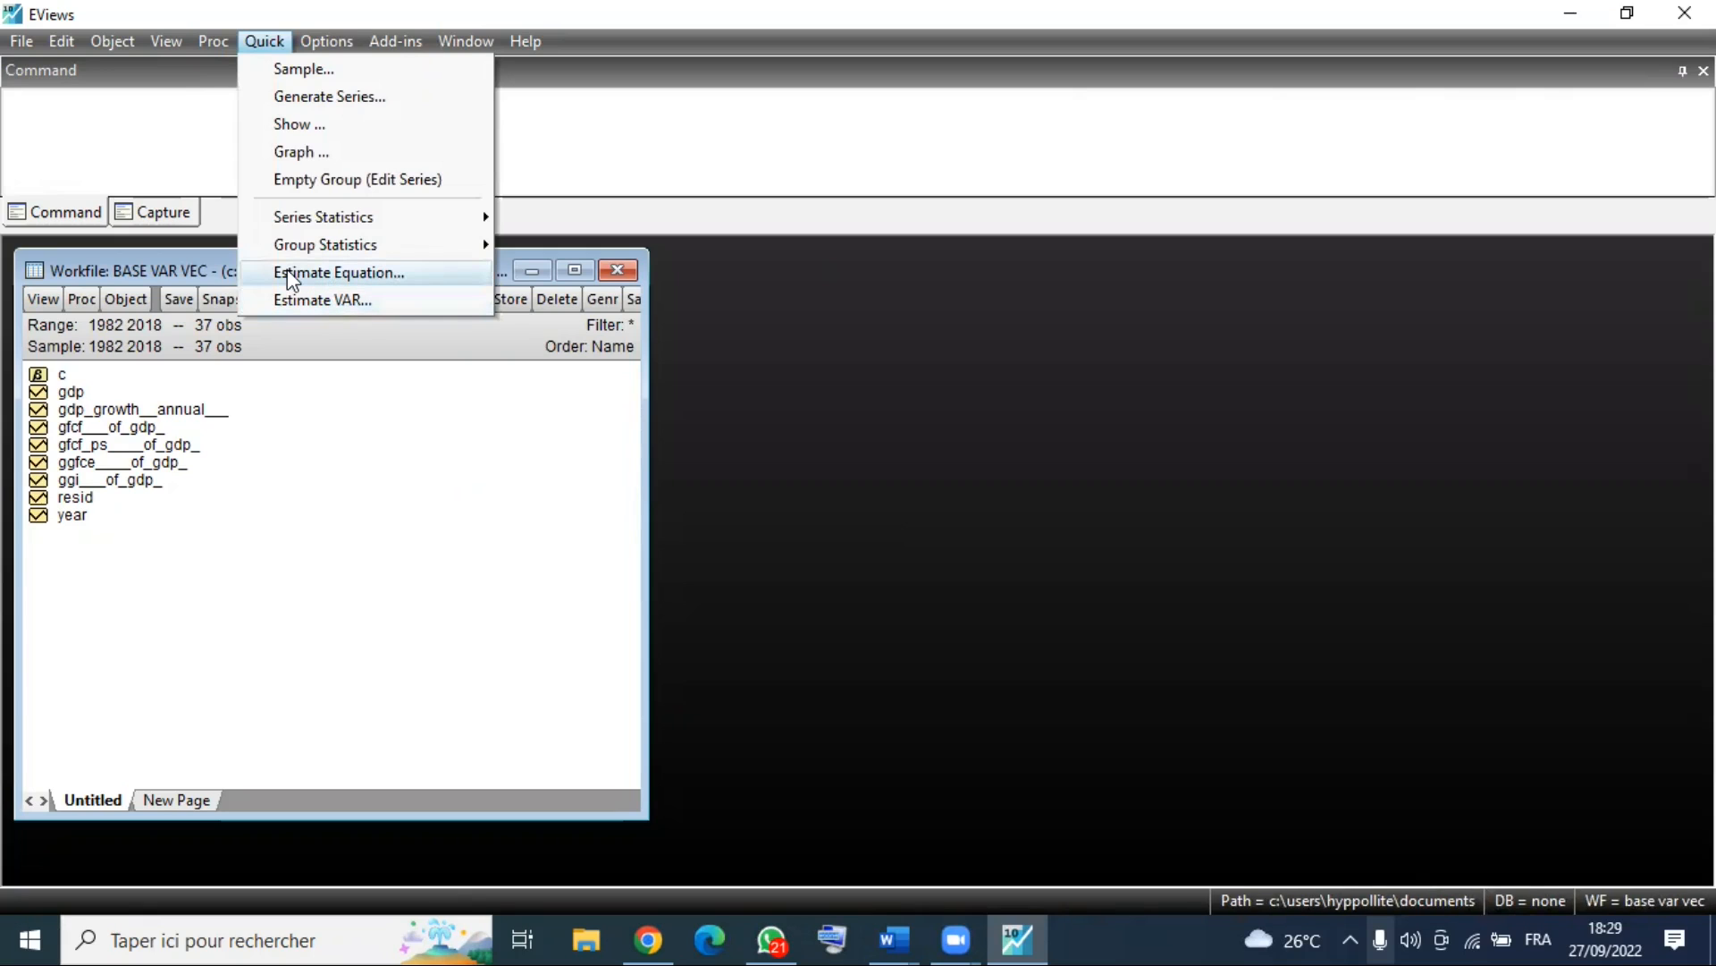
click(345, 279)
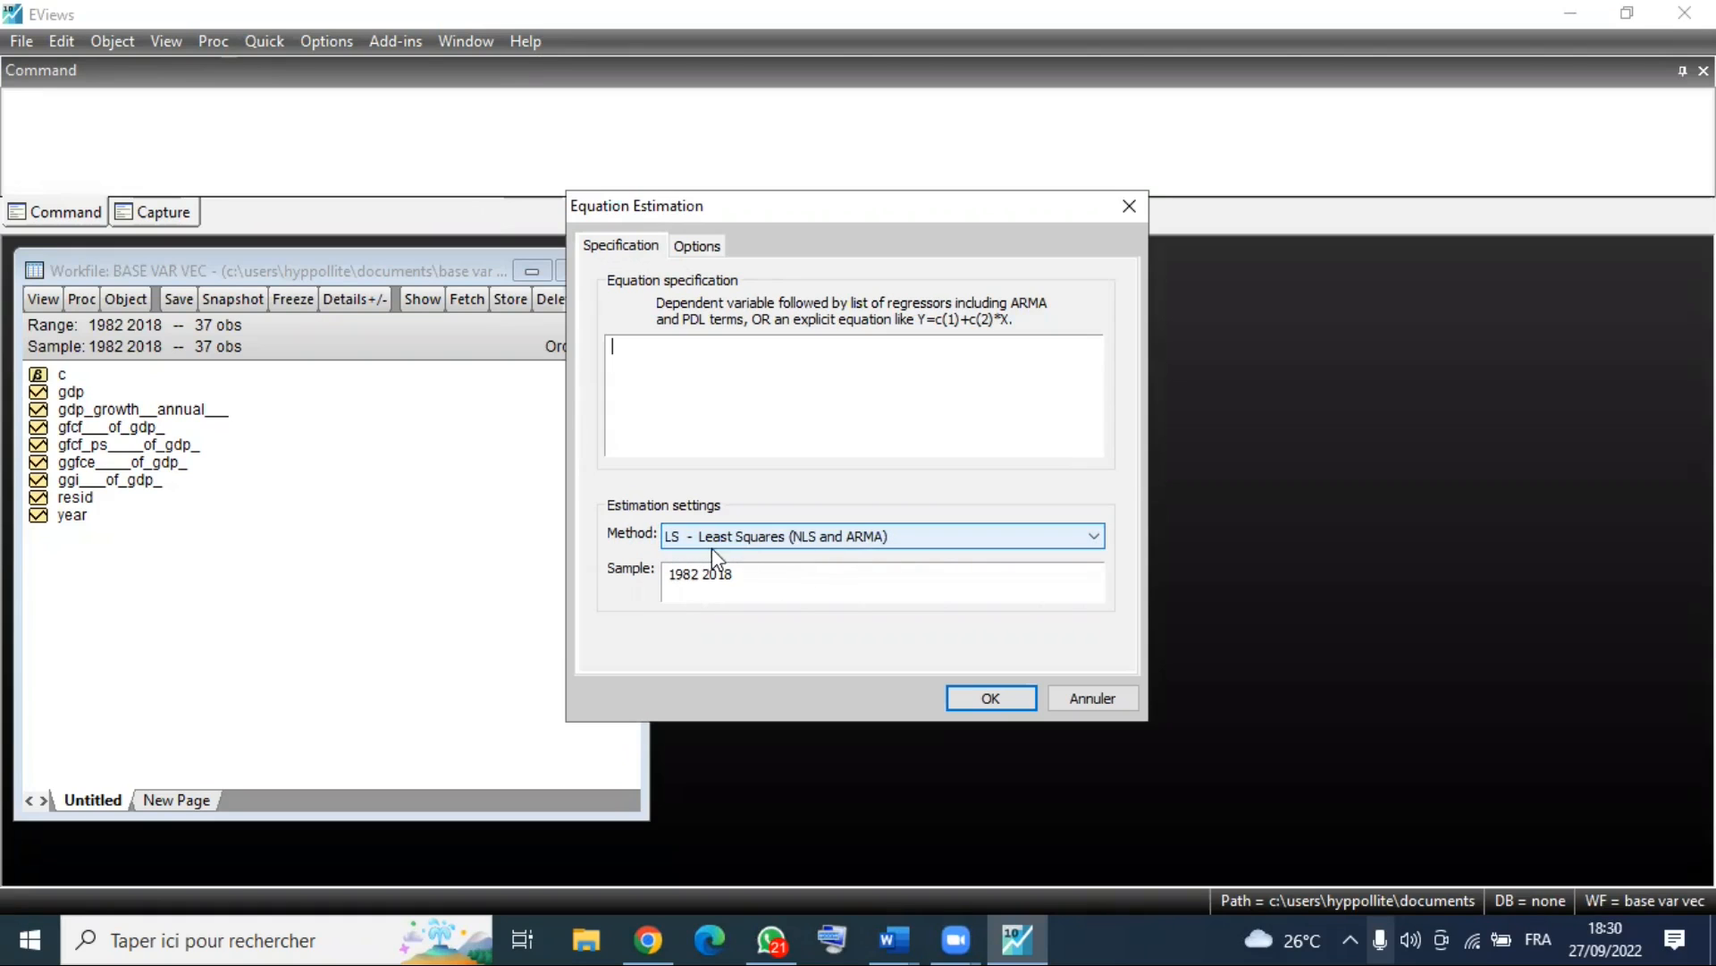
click(1095, 534)
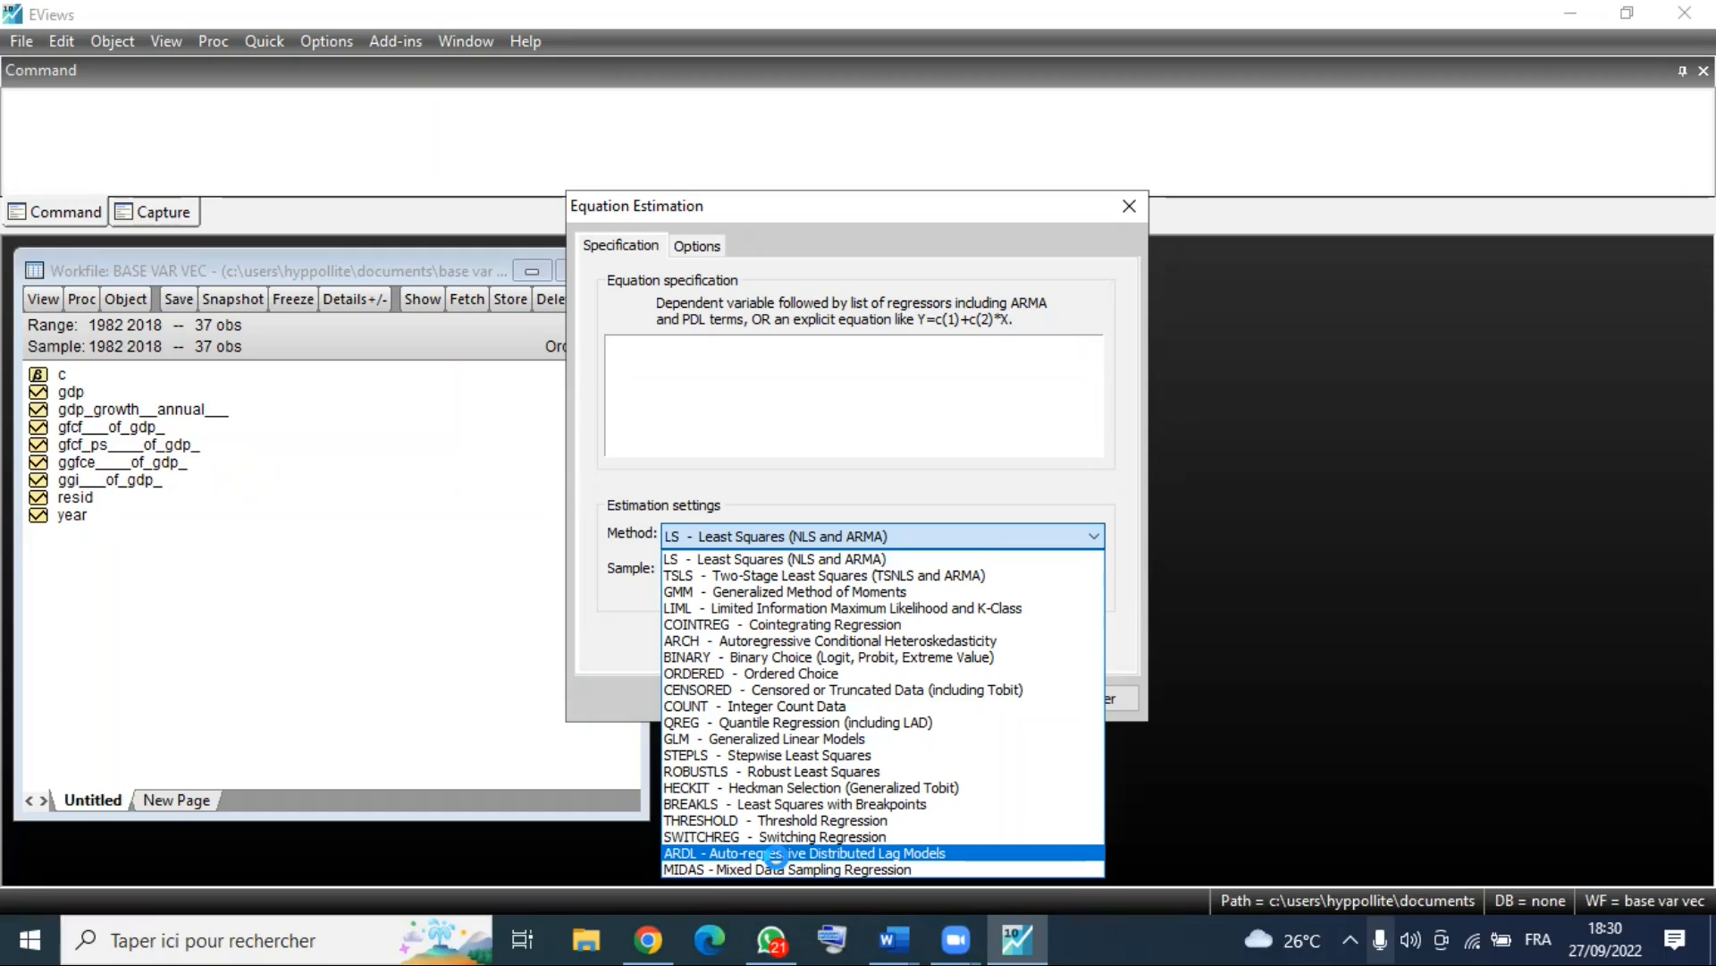
click(774, 856)
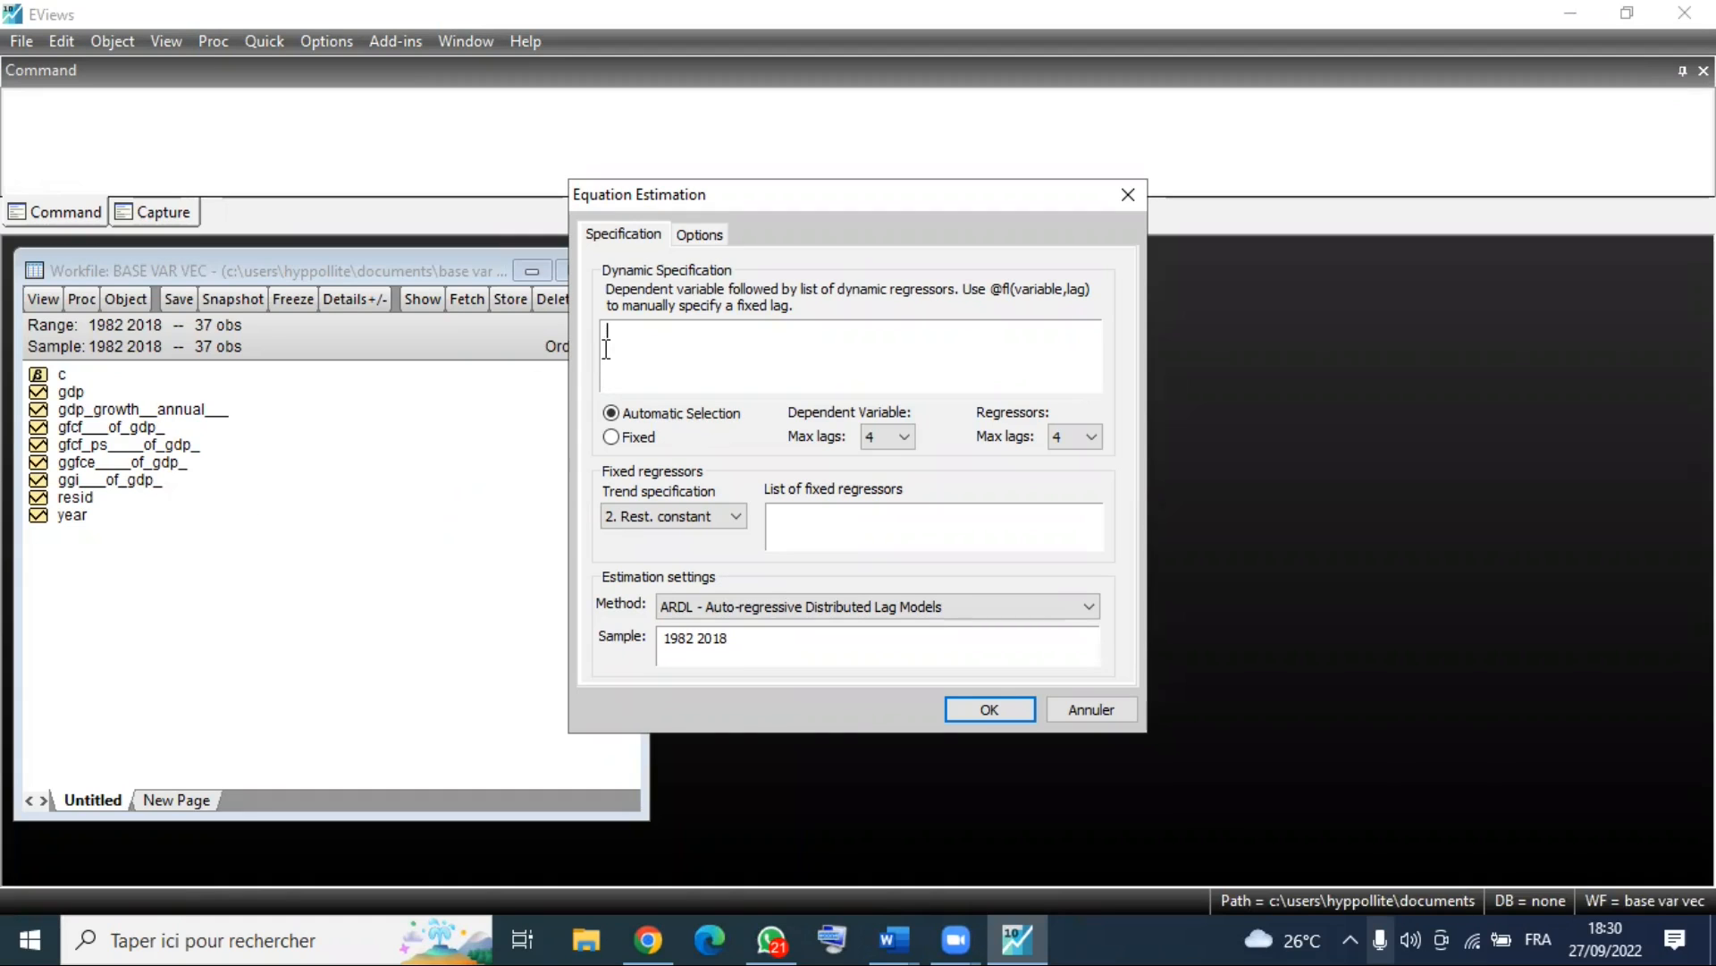
Enter the dynamic specification with Log(gdp) as dependent variable and gfcf_ps____of_gdp_ and ggi___of_gdp_ as regressors.
text(Log(gdp)
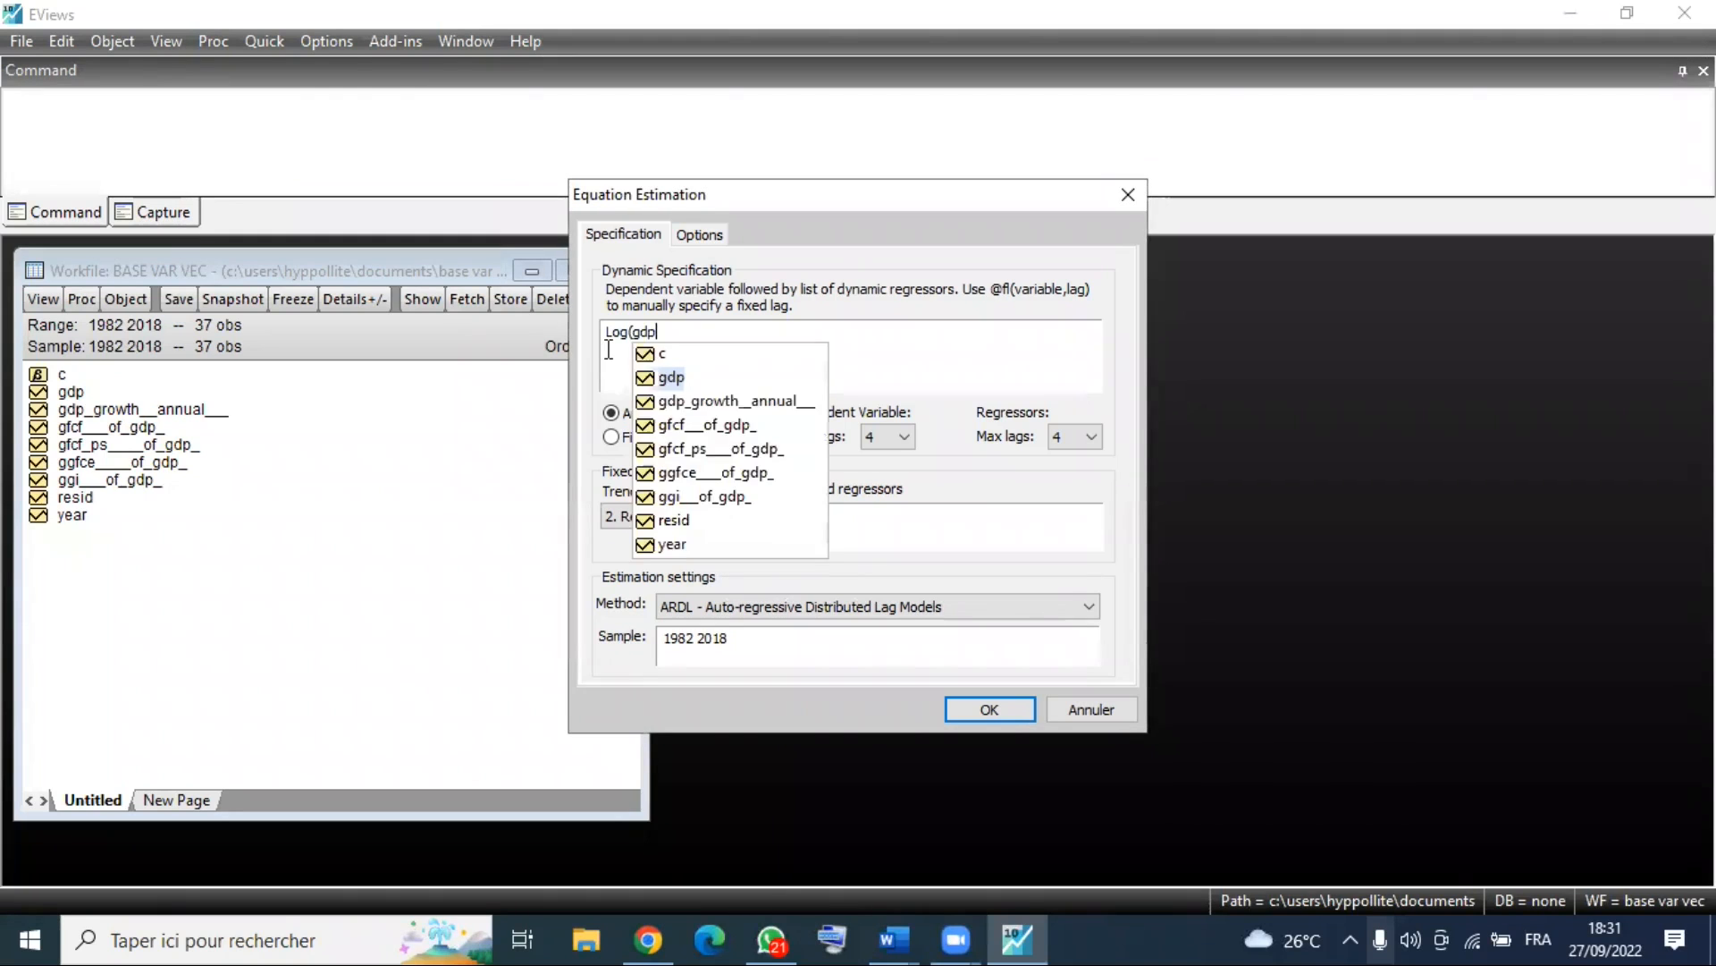
text())
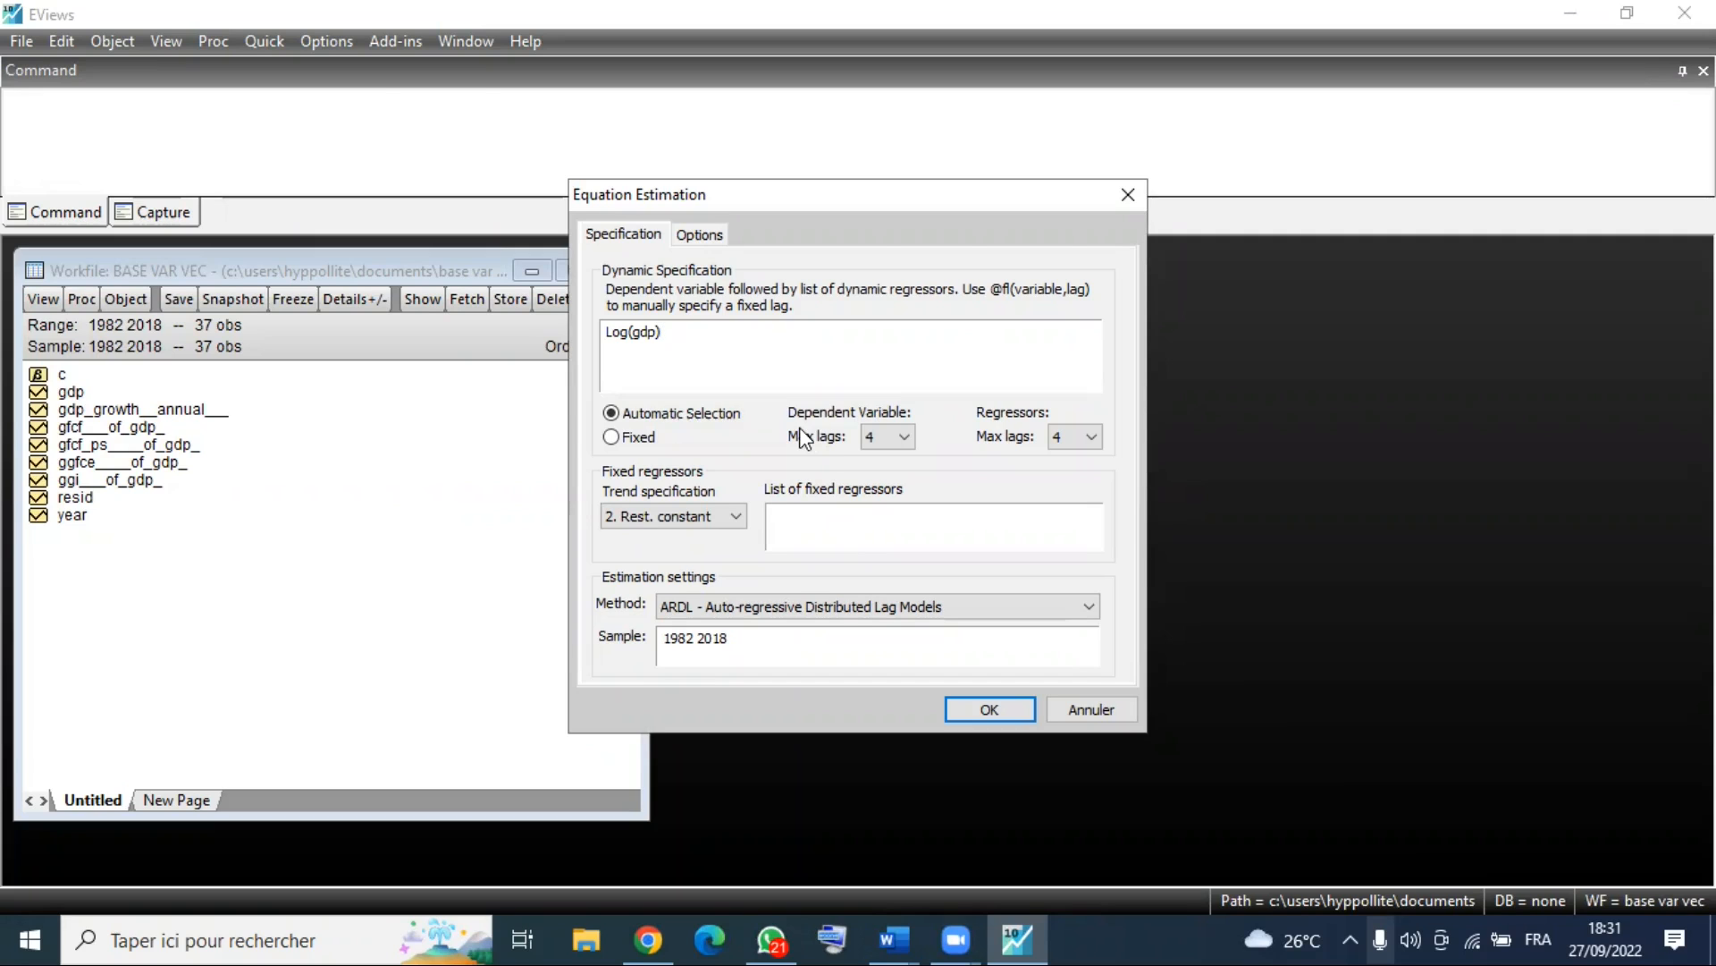
text(gf)
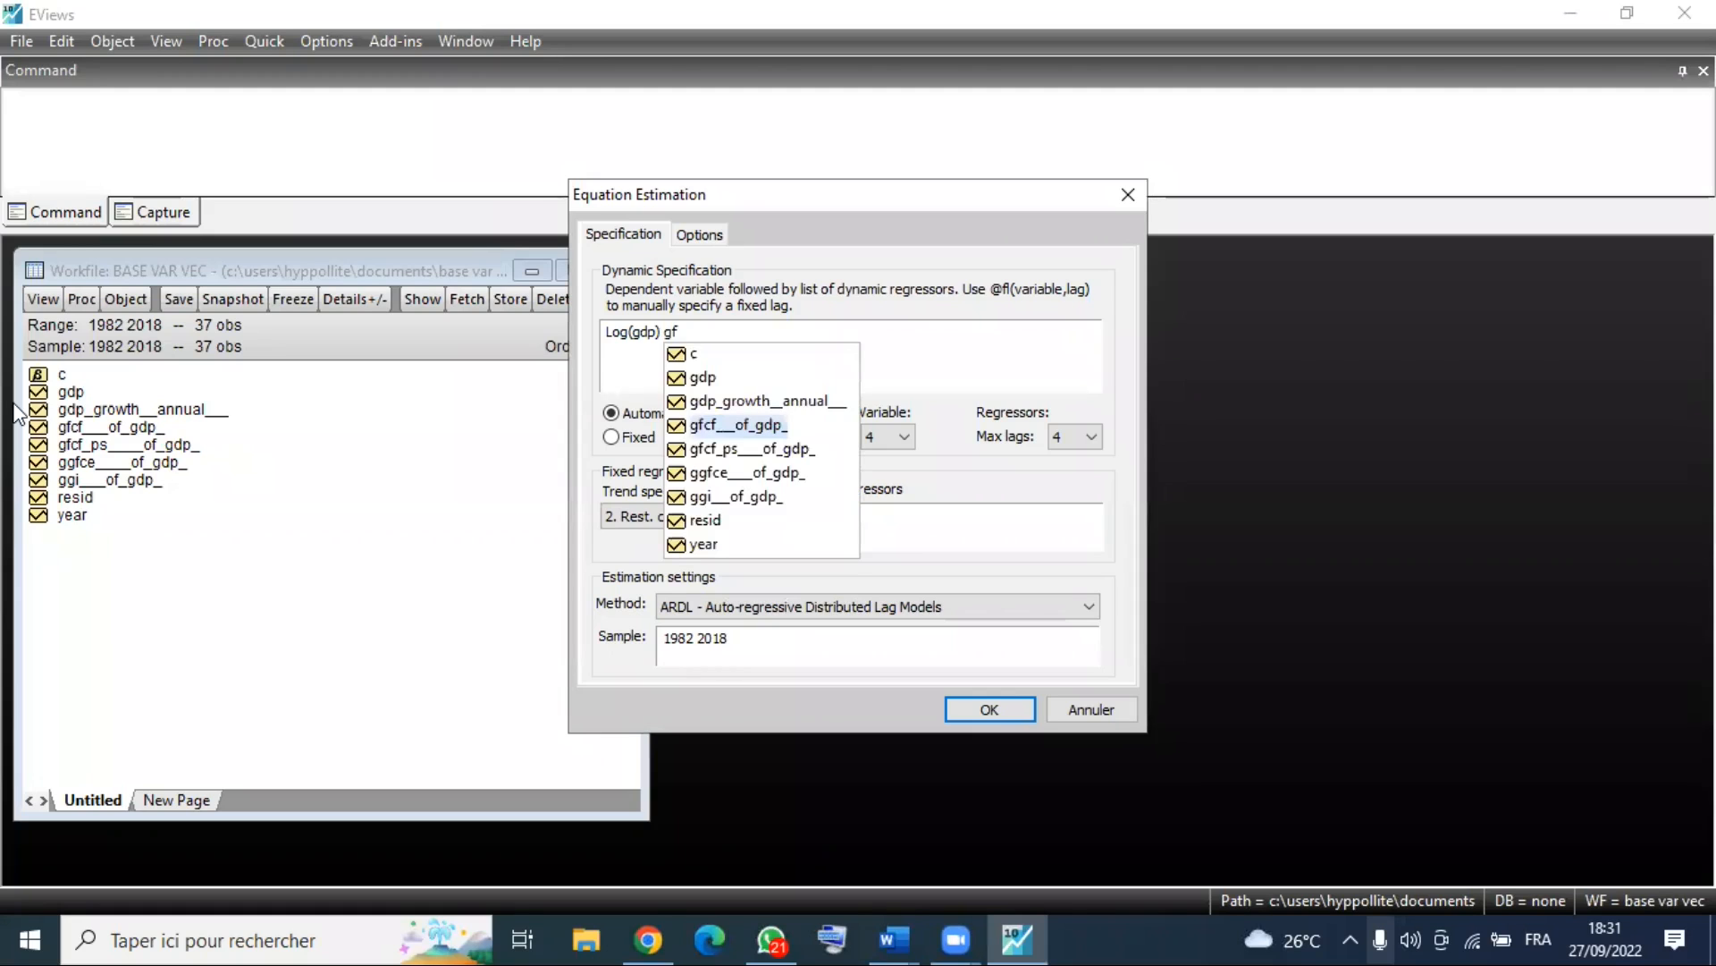
click(742, 449)
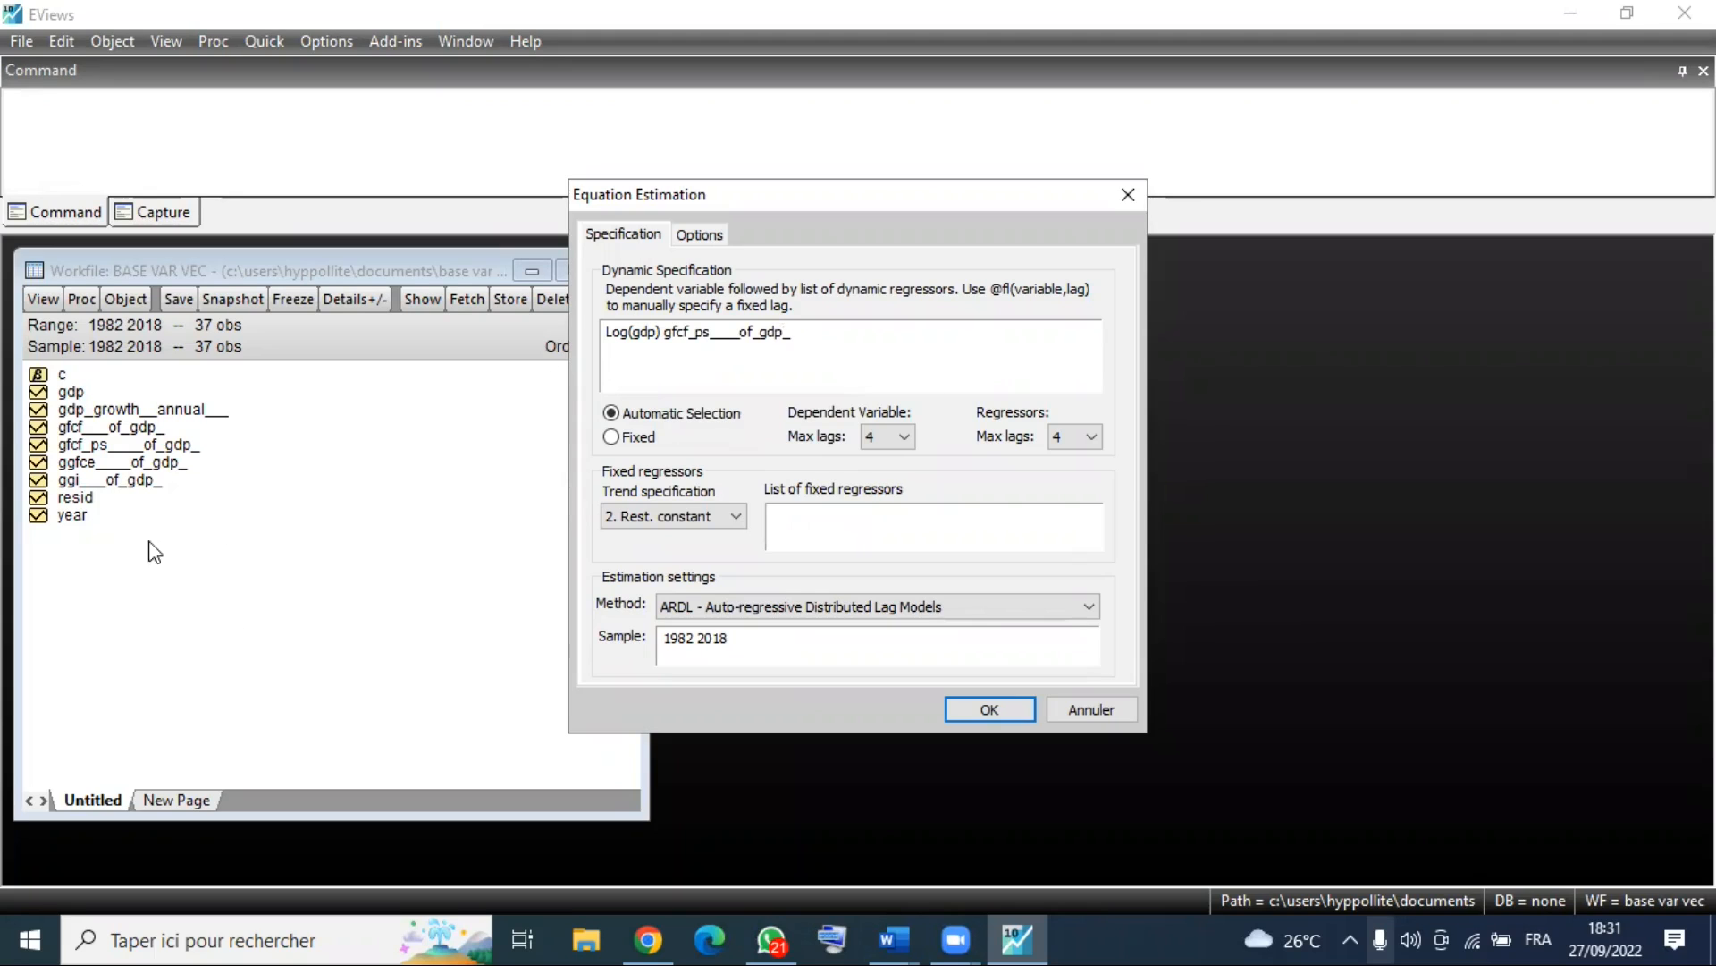
text(ggi)
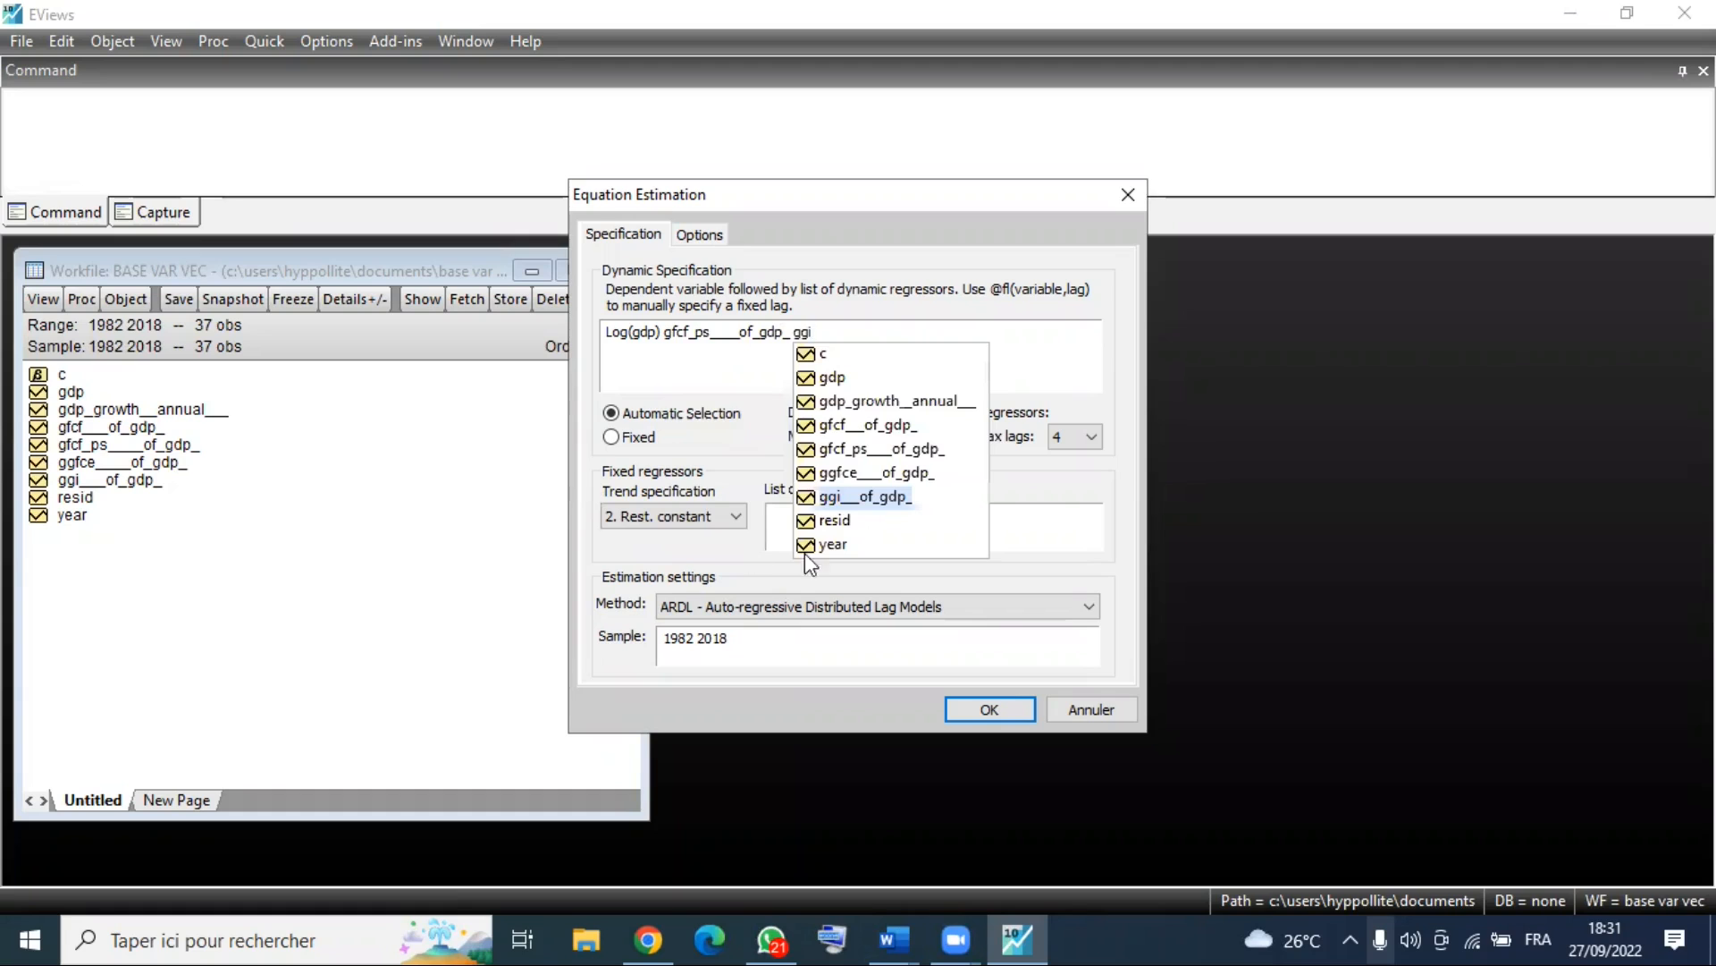
click(835, 499)
drag(894, 341, 790, 332)
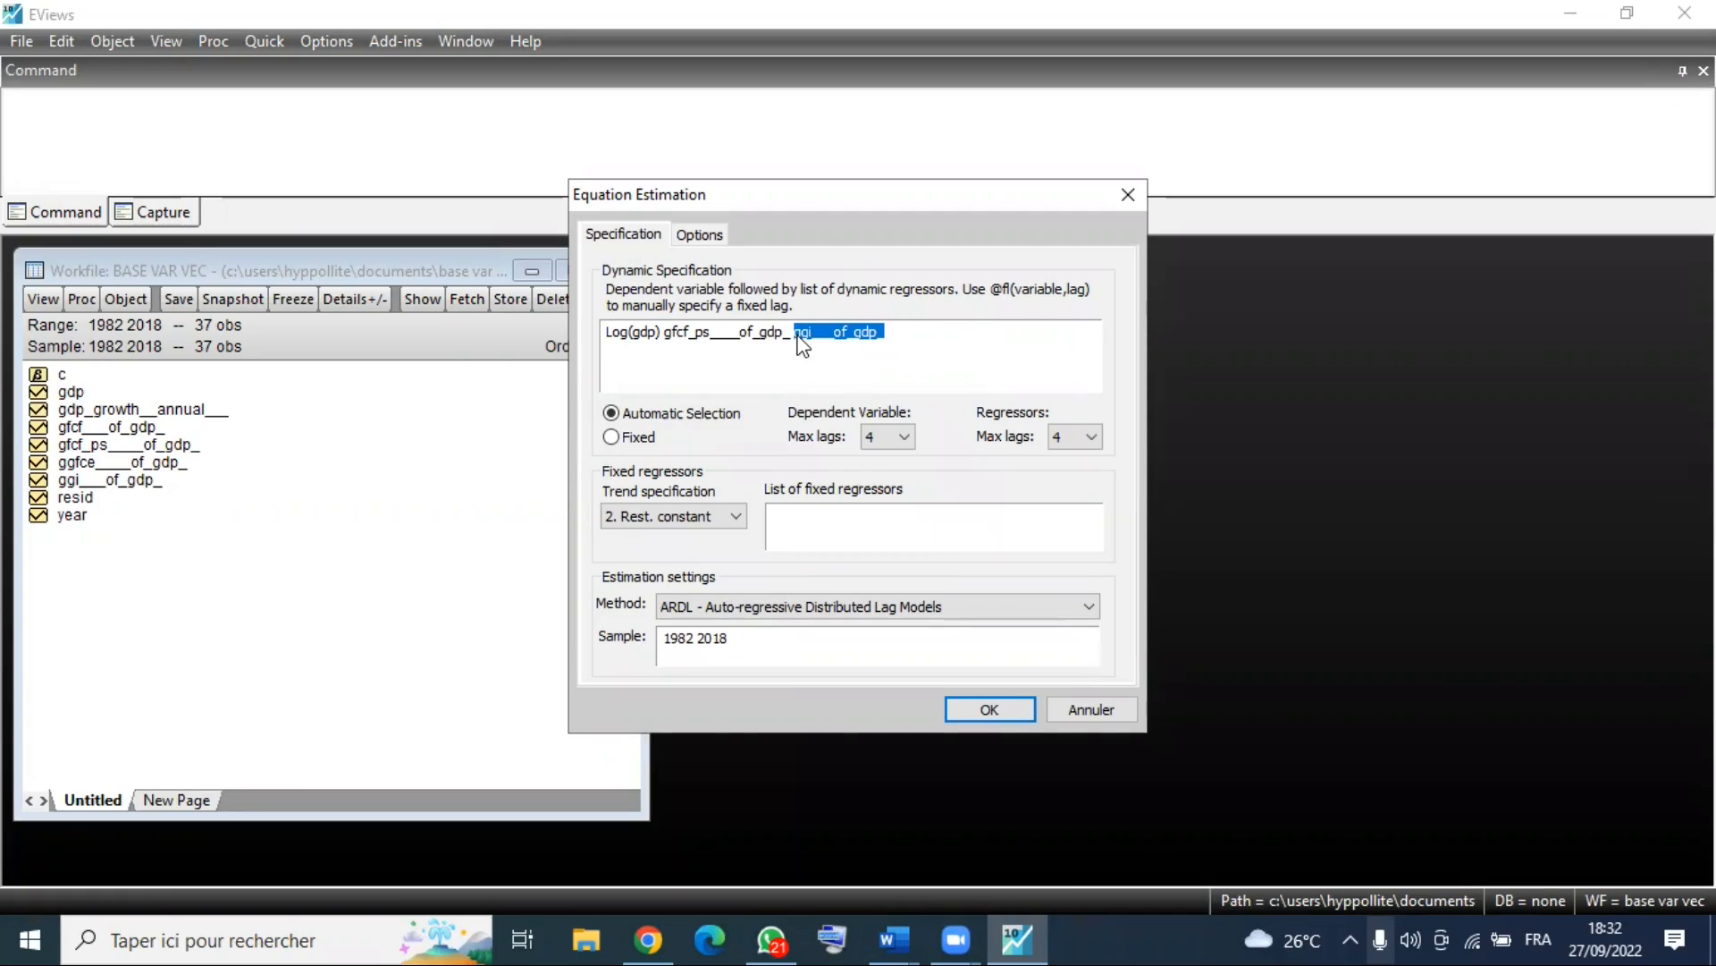
click(893, 338)
Review the model selection criteria available in the estimation options, then return to the equation specification.
click(705, 236)
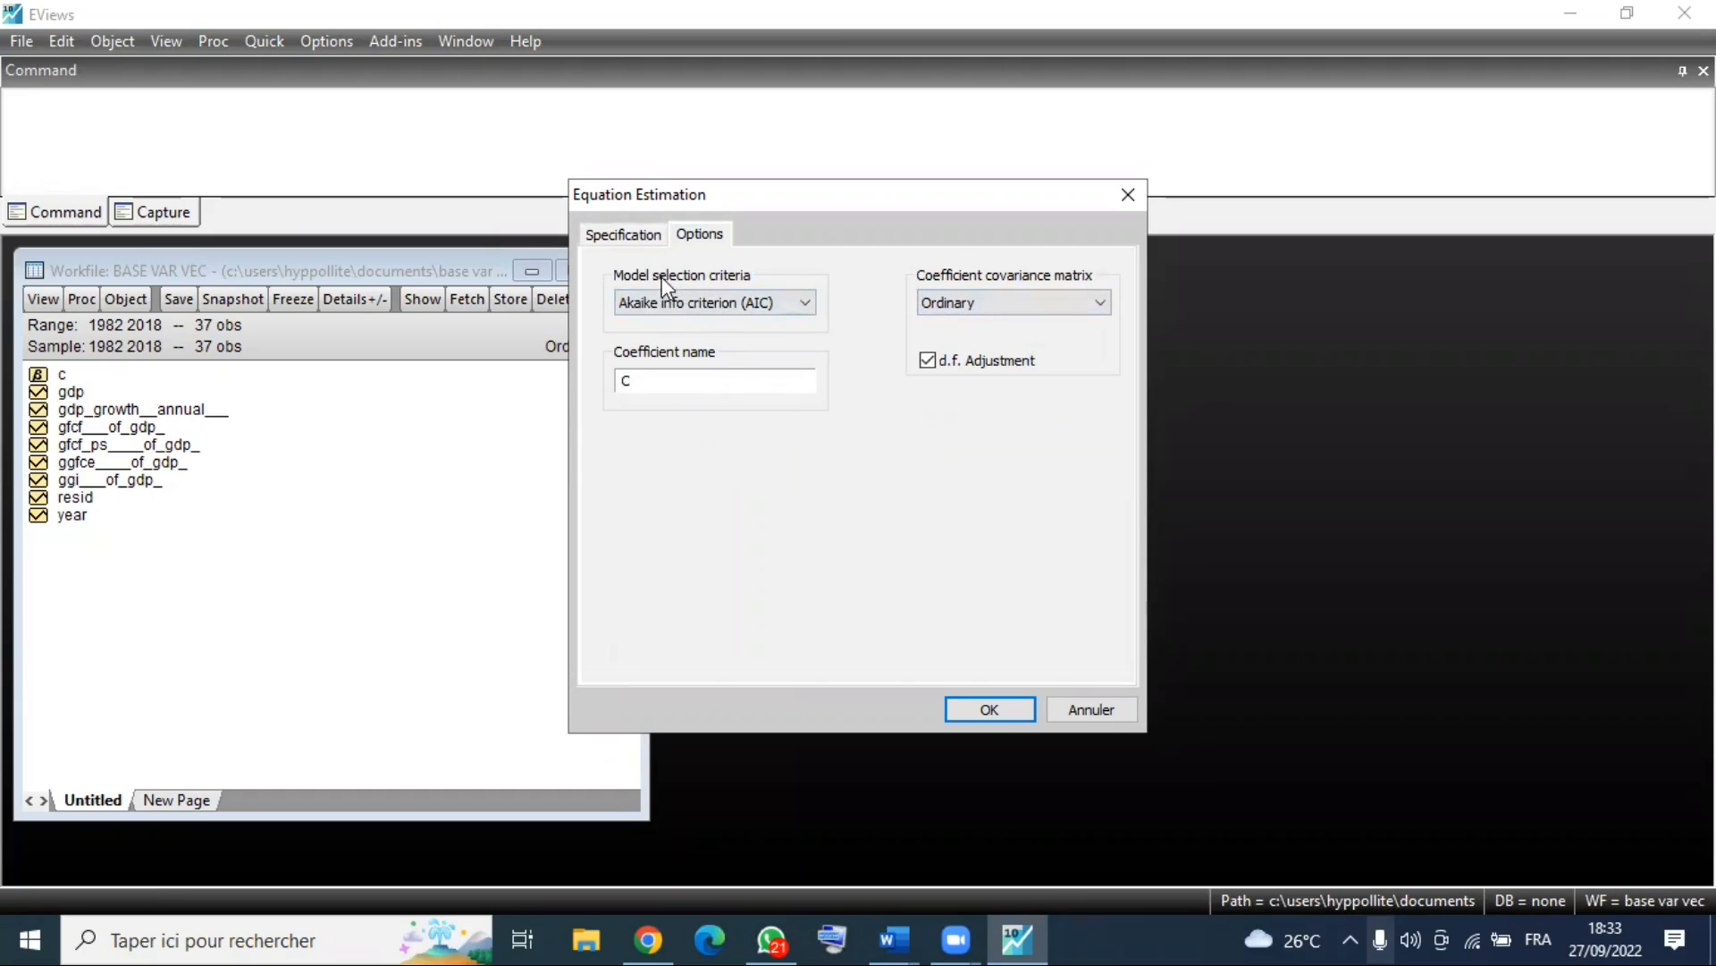
click(800, 299)
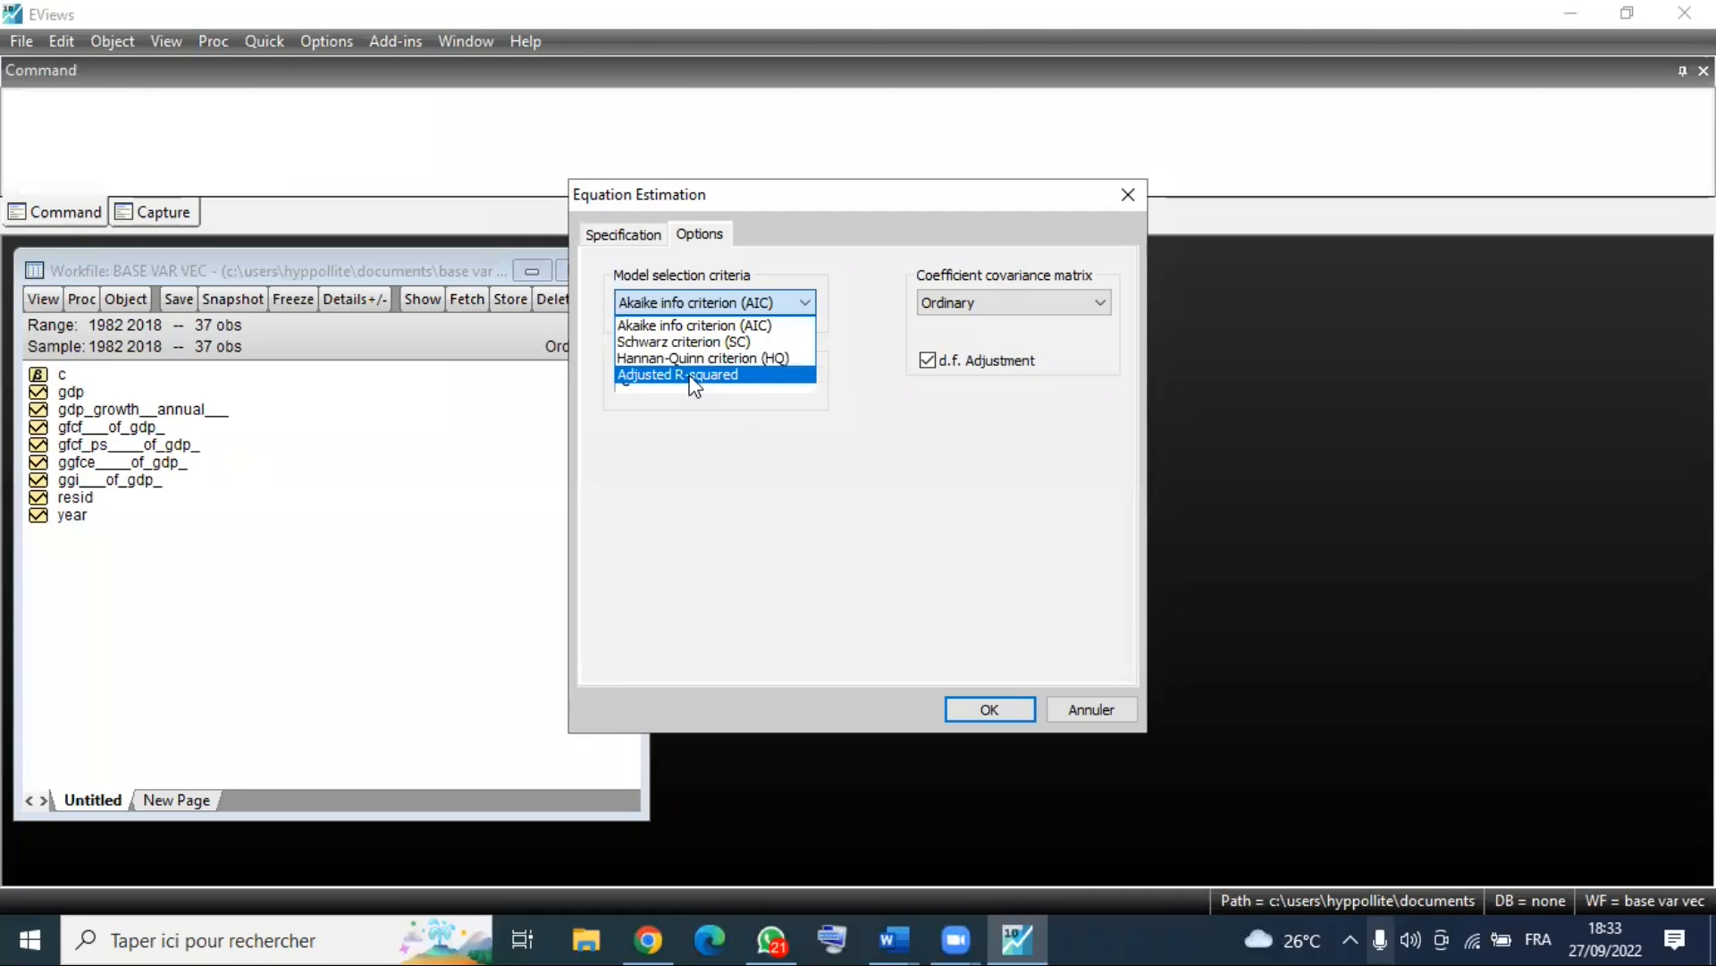
click(889, 453)
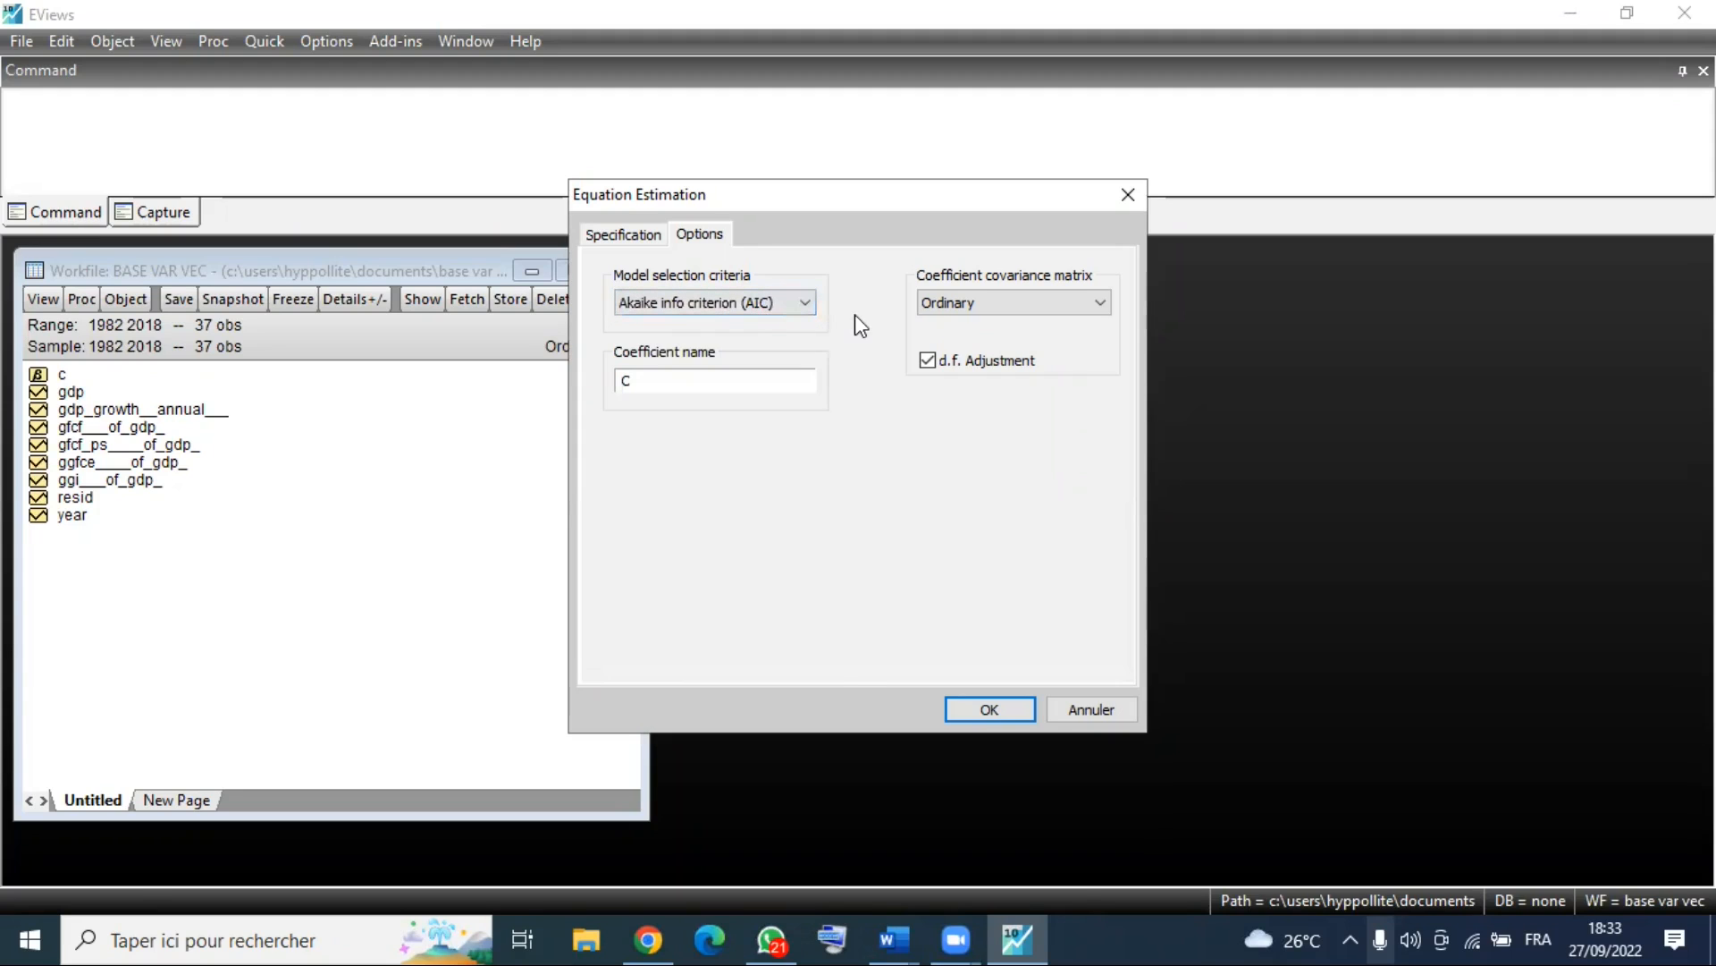
click(615, 236)
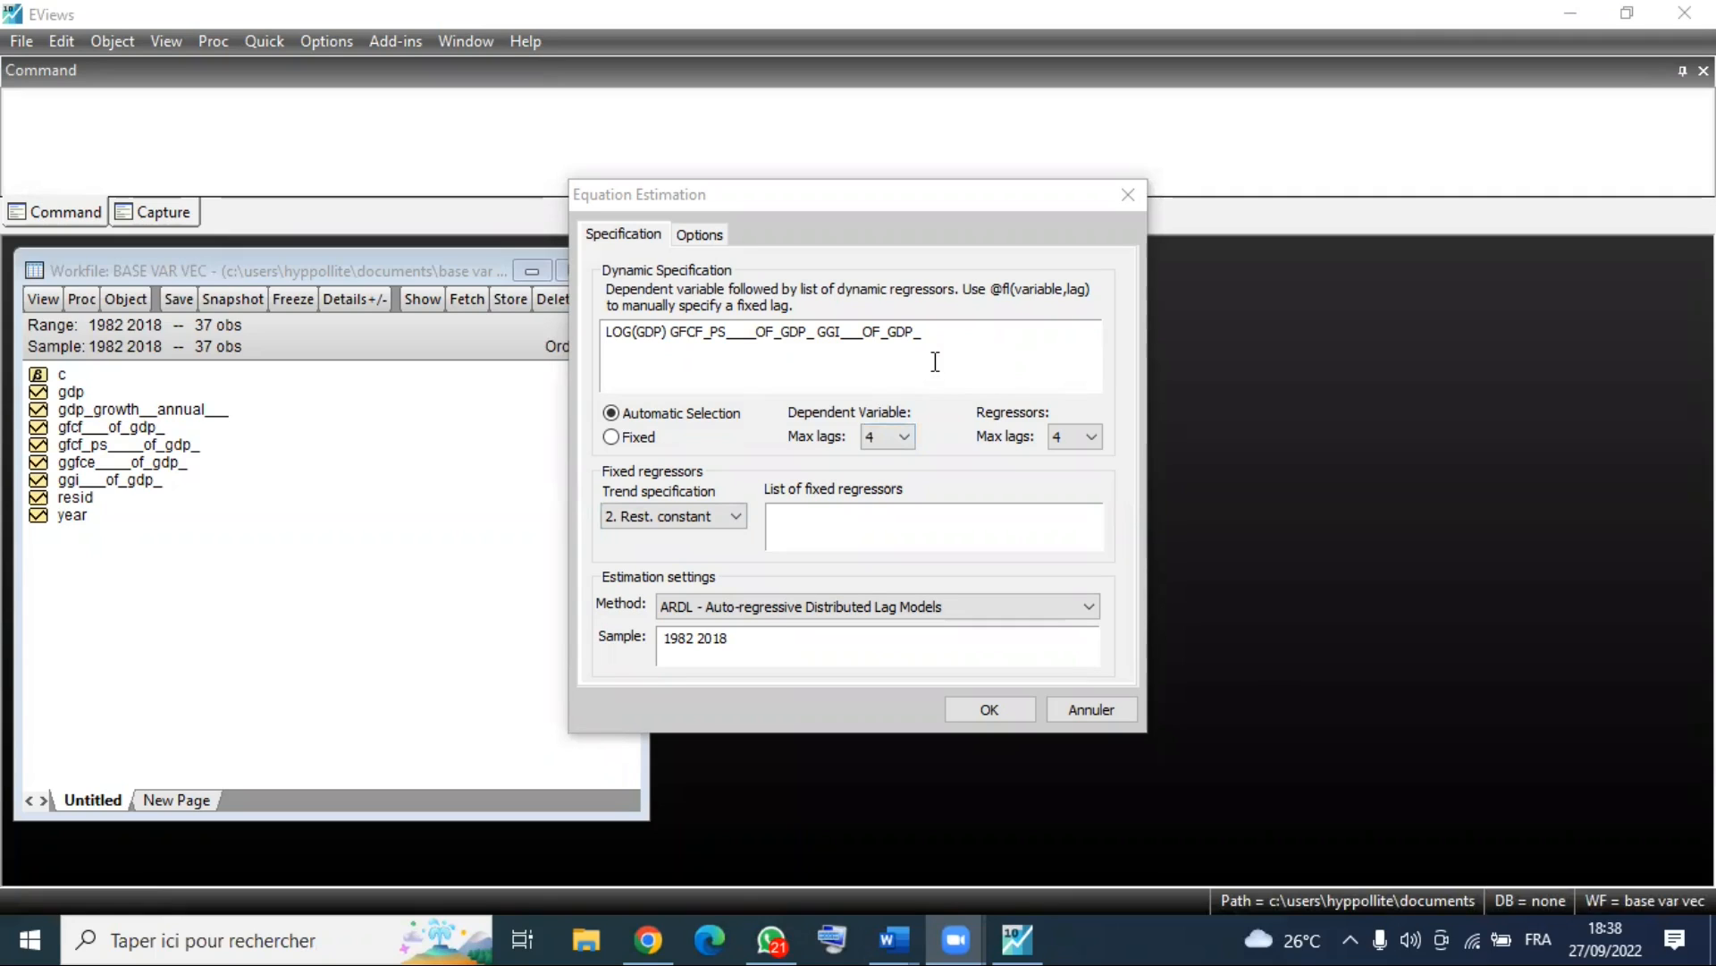
Estimate the ARDL equation, keeping the Akaike info criterion (AIC) as the model selection criterion.
click(700, 235)
click(812, 304)
click(811, 304)
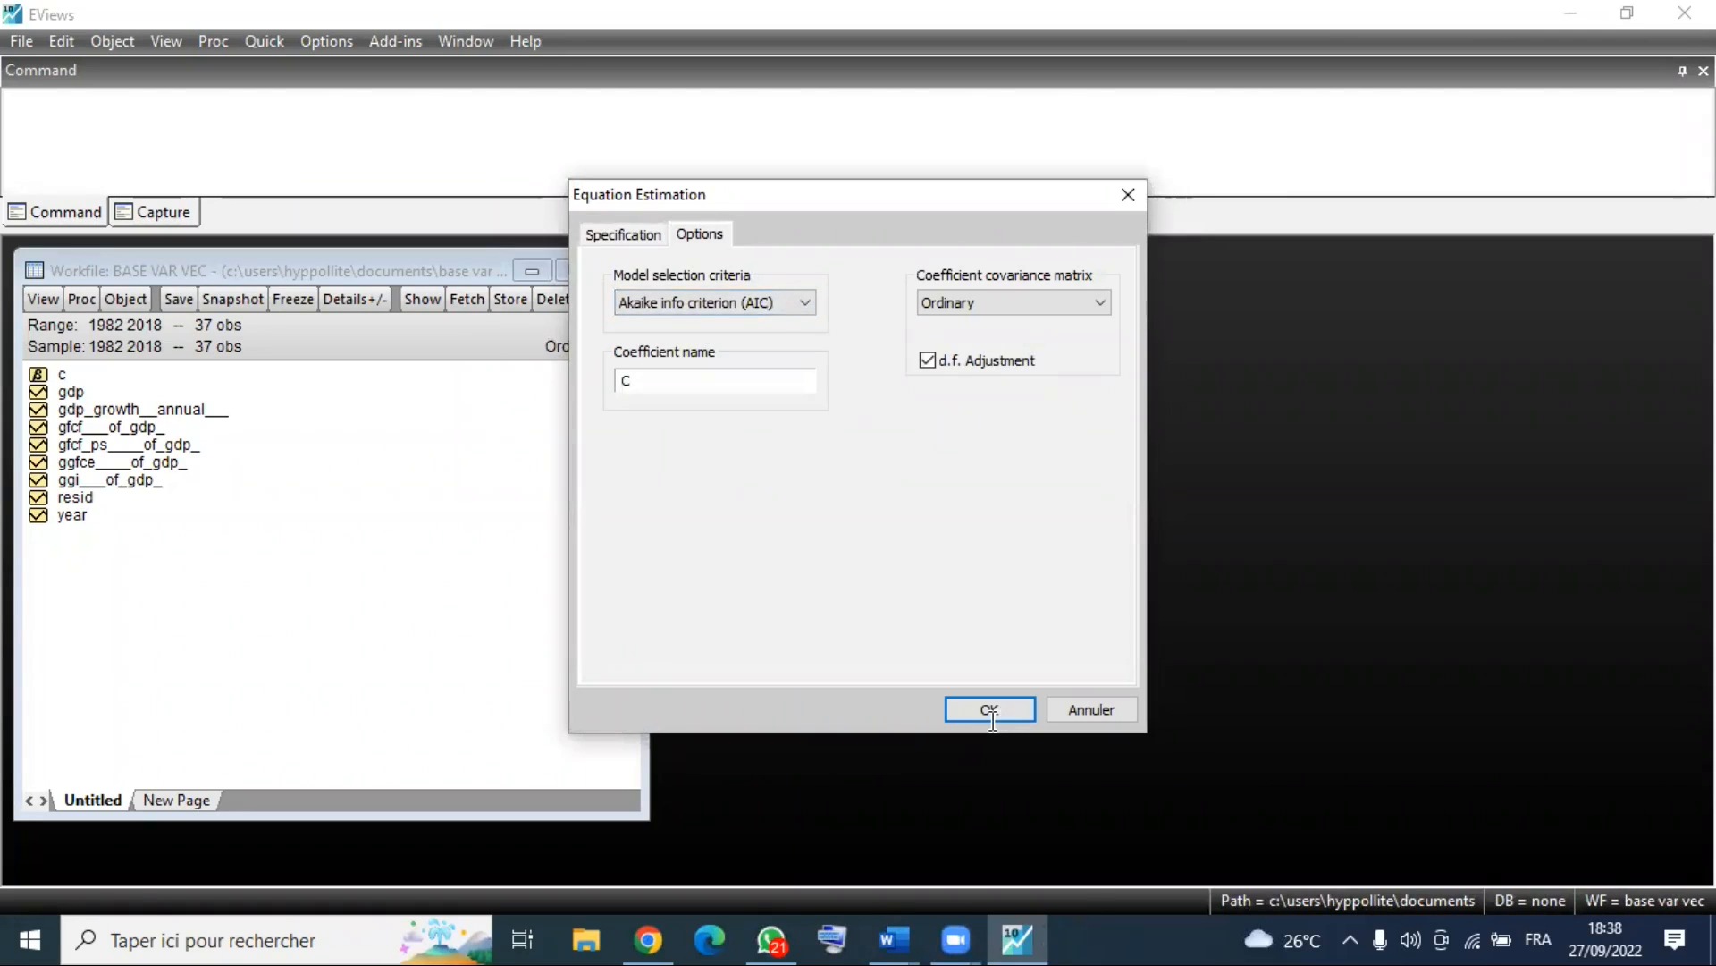
click(990, 714)
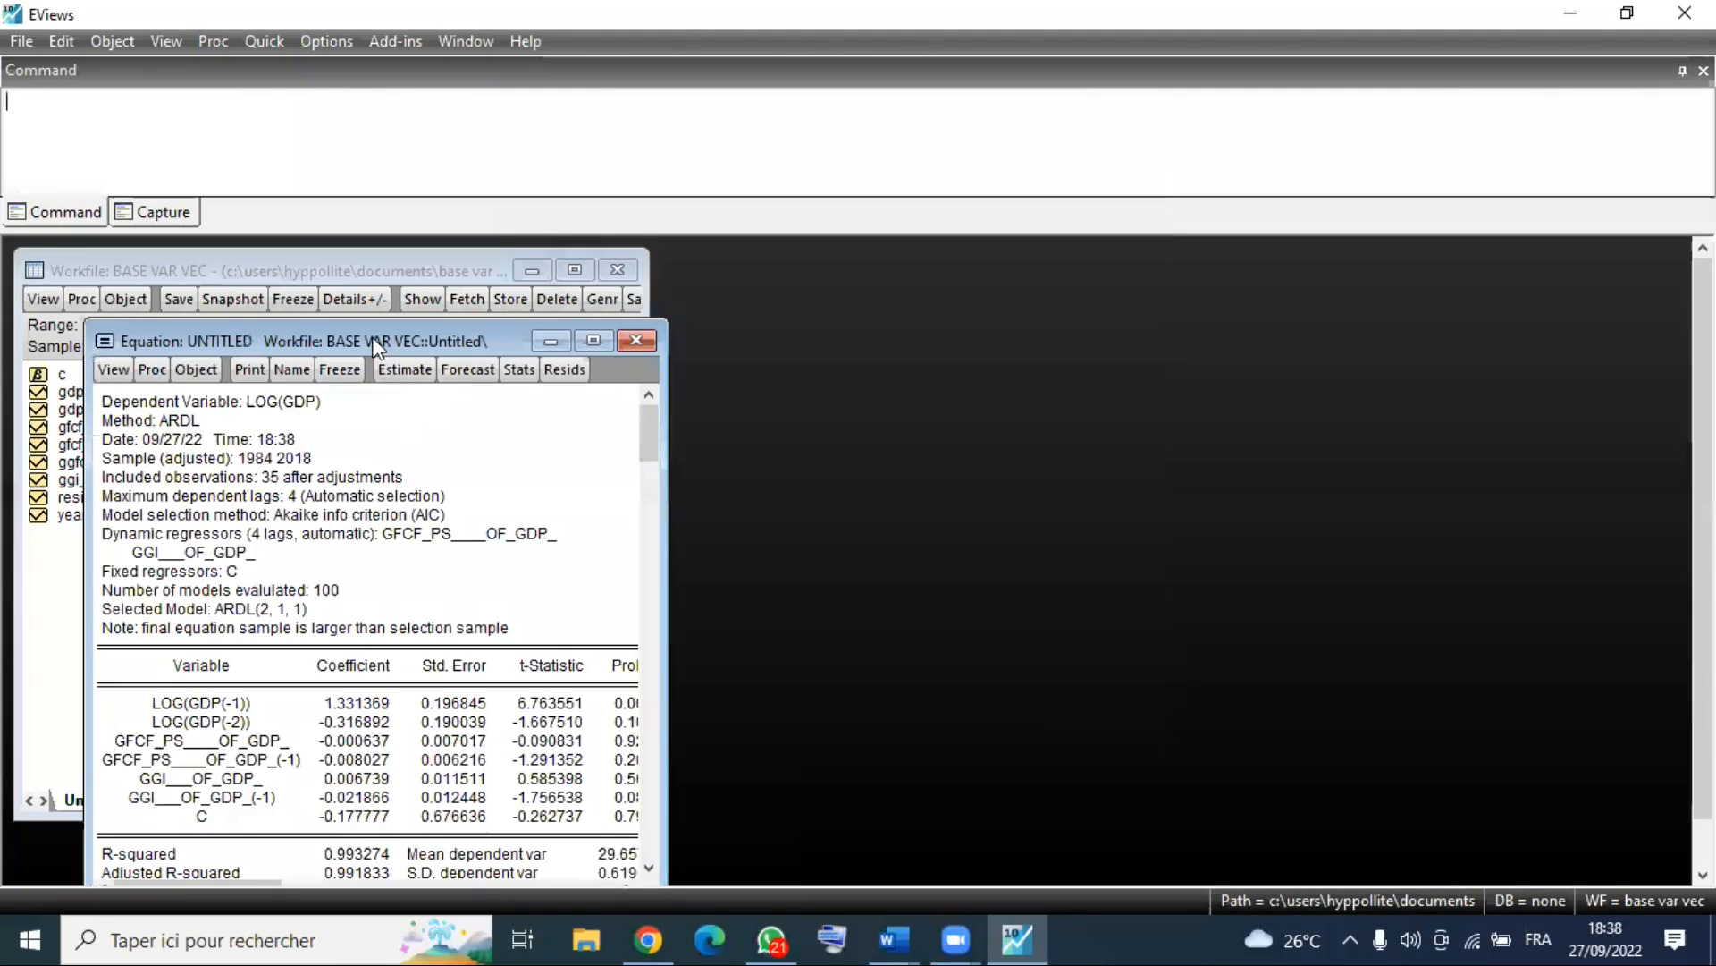
Move the equation results window beside the workfile's variable list and widen it to show the full coefficient table.
click(373, 339)
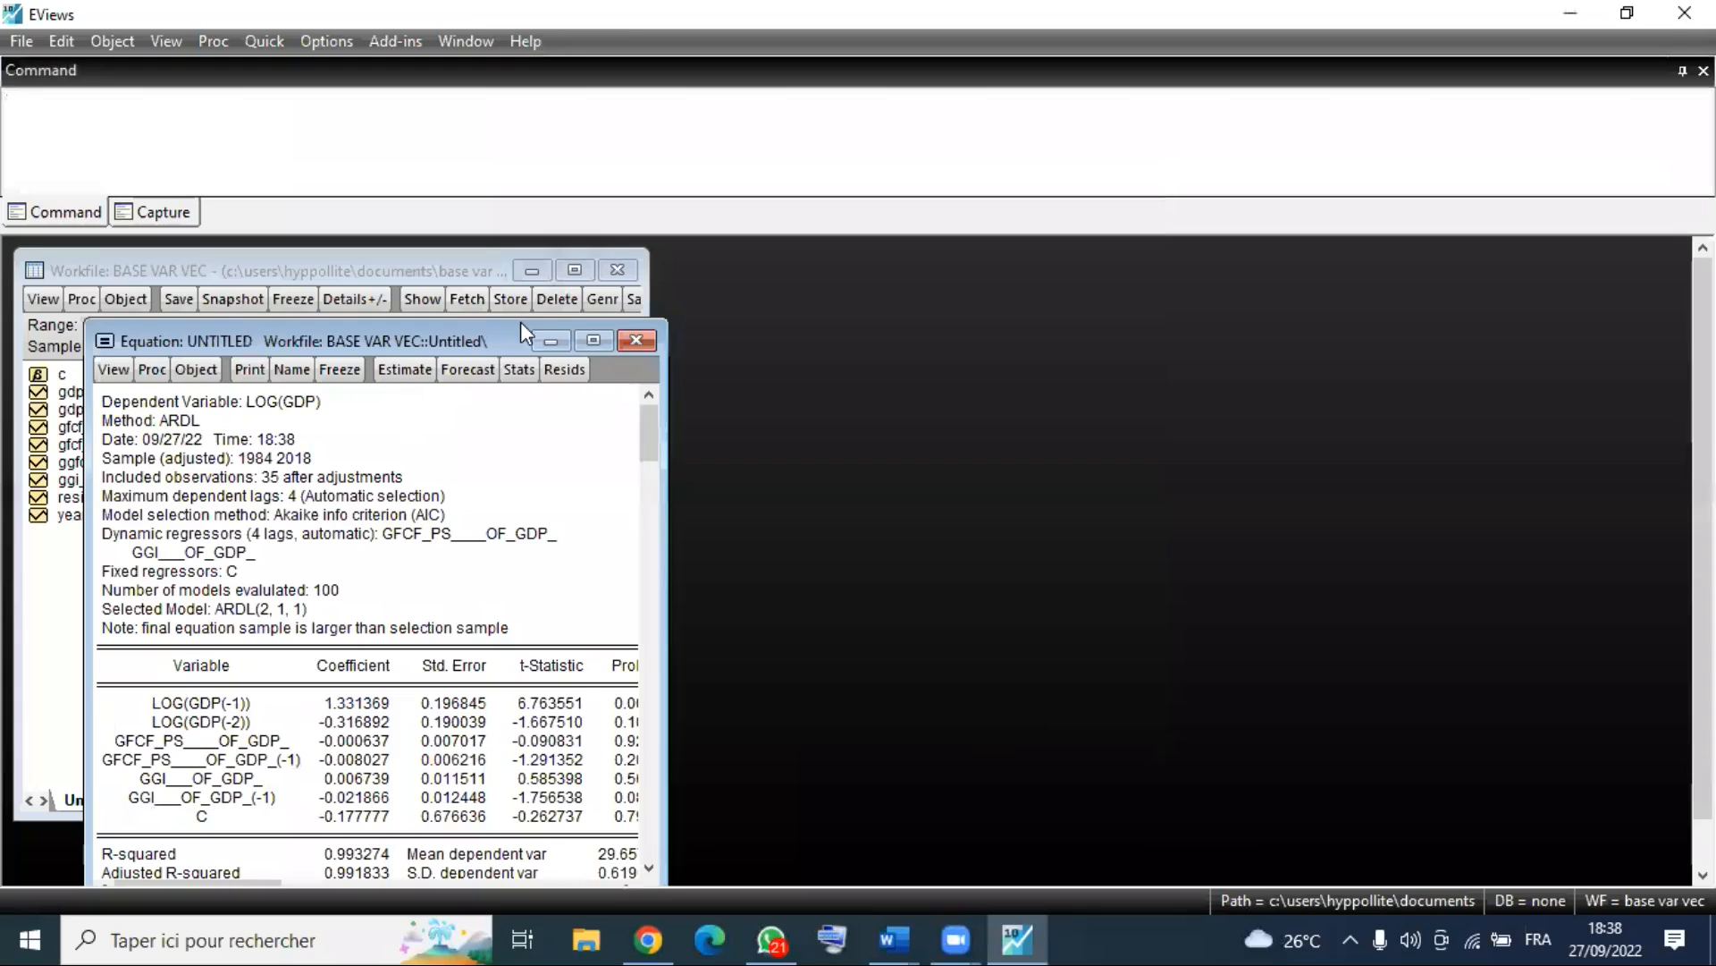
drag(520, 322, 749, 270)
drag(1042, 648, 1252, 646)
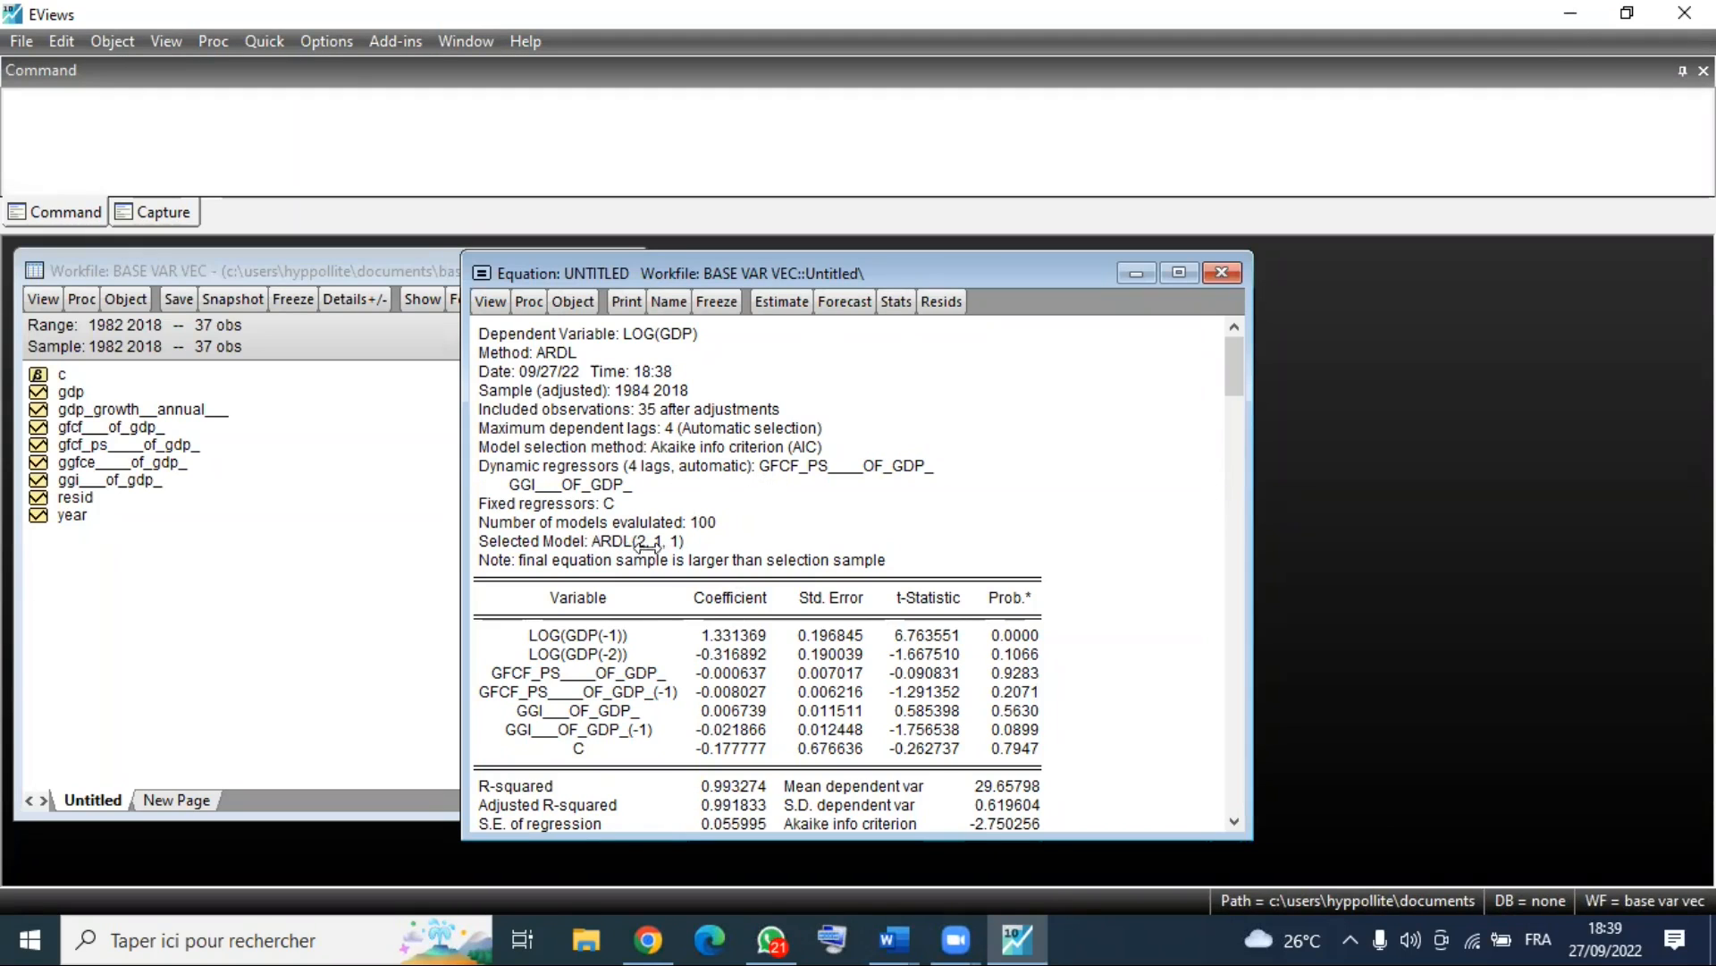
Examine the selected ARDL model, the probabilities of the lagged LOG(GDP) terms, the GFCF_PS regressors and the summary statistics.
click(608, 548)
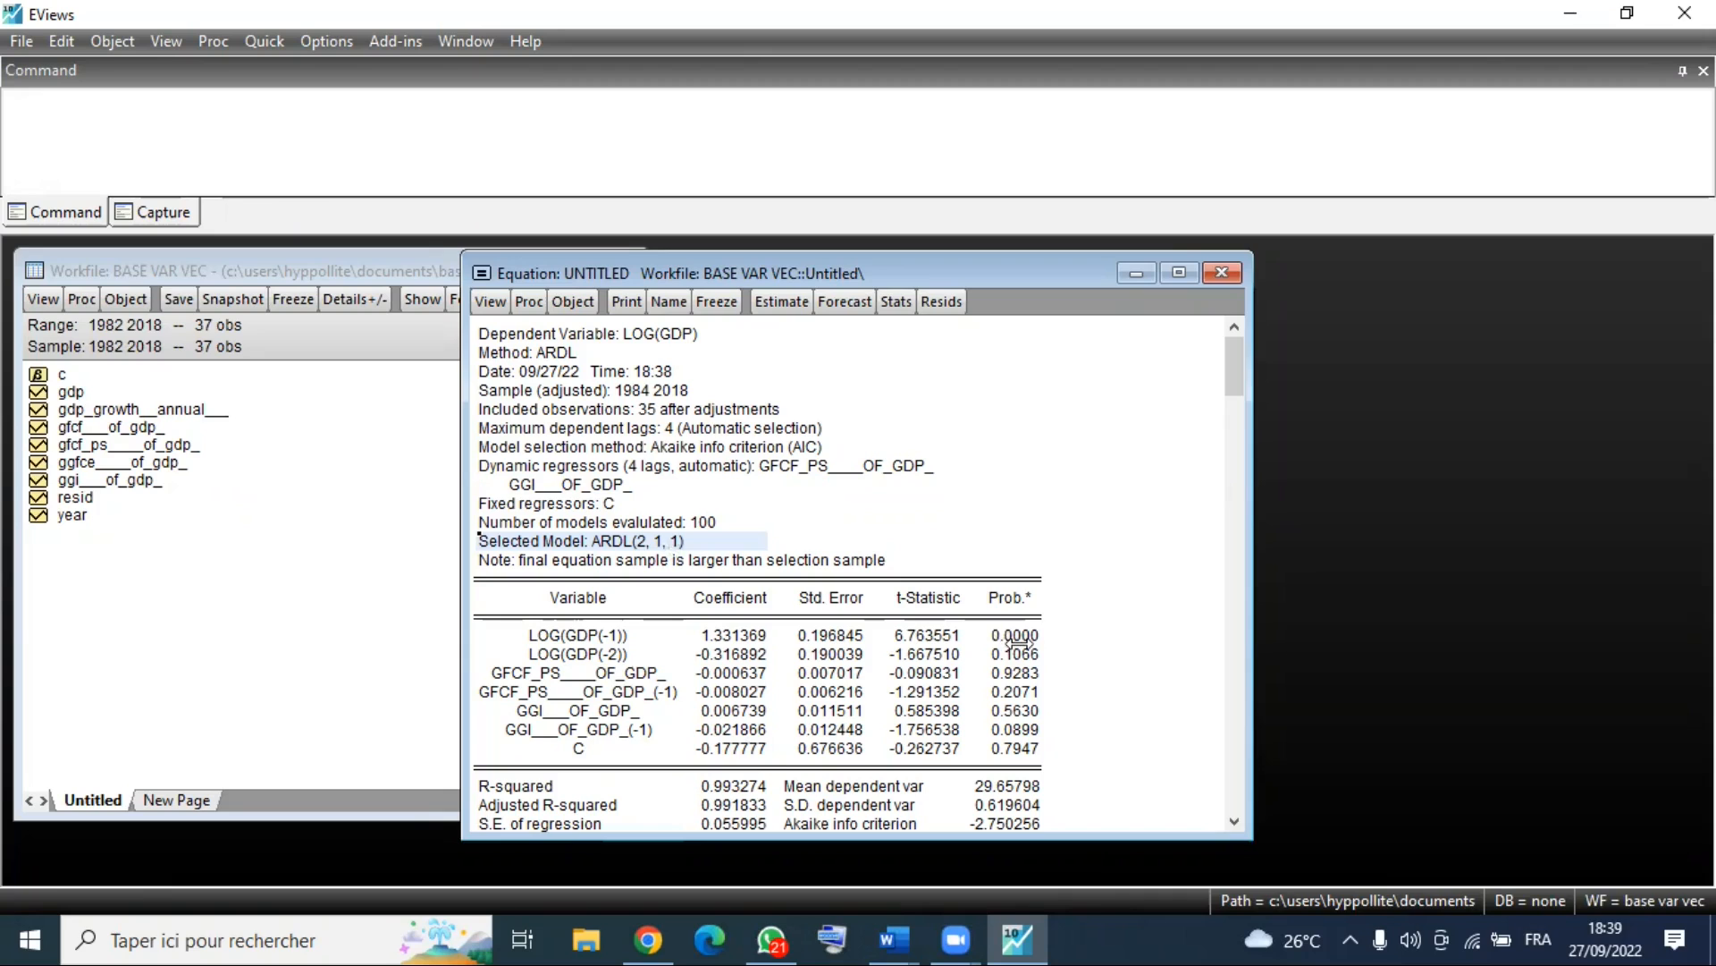
click(1046, 627)
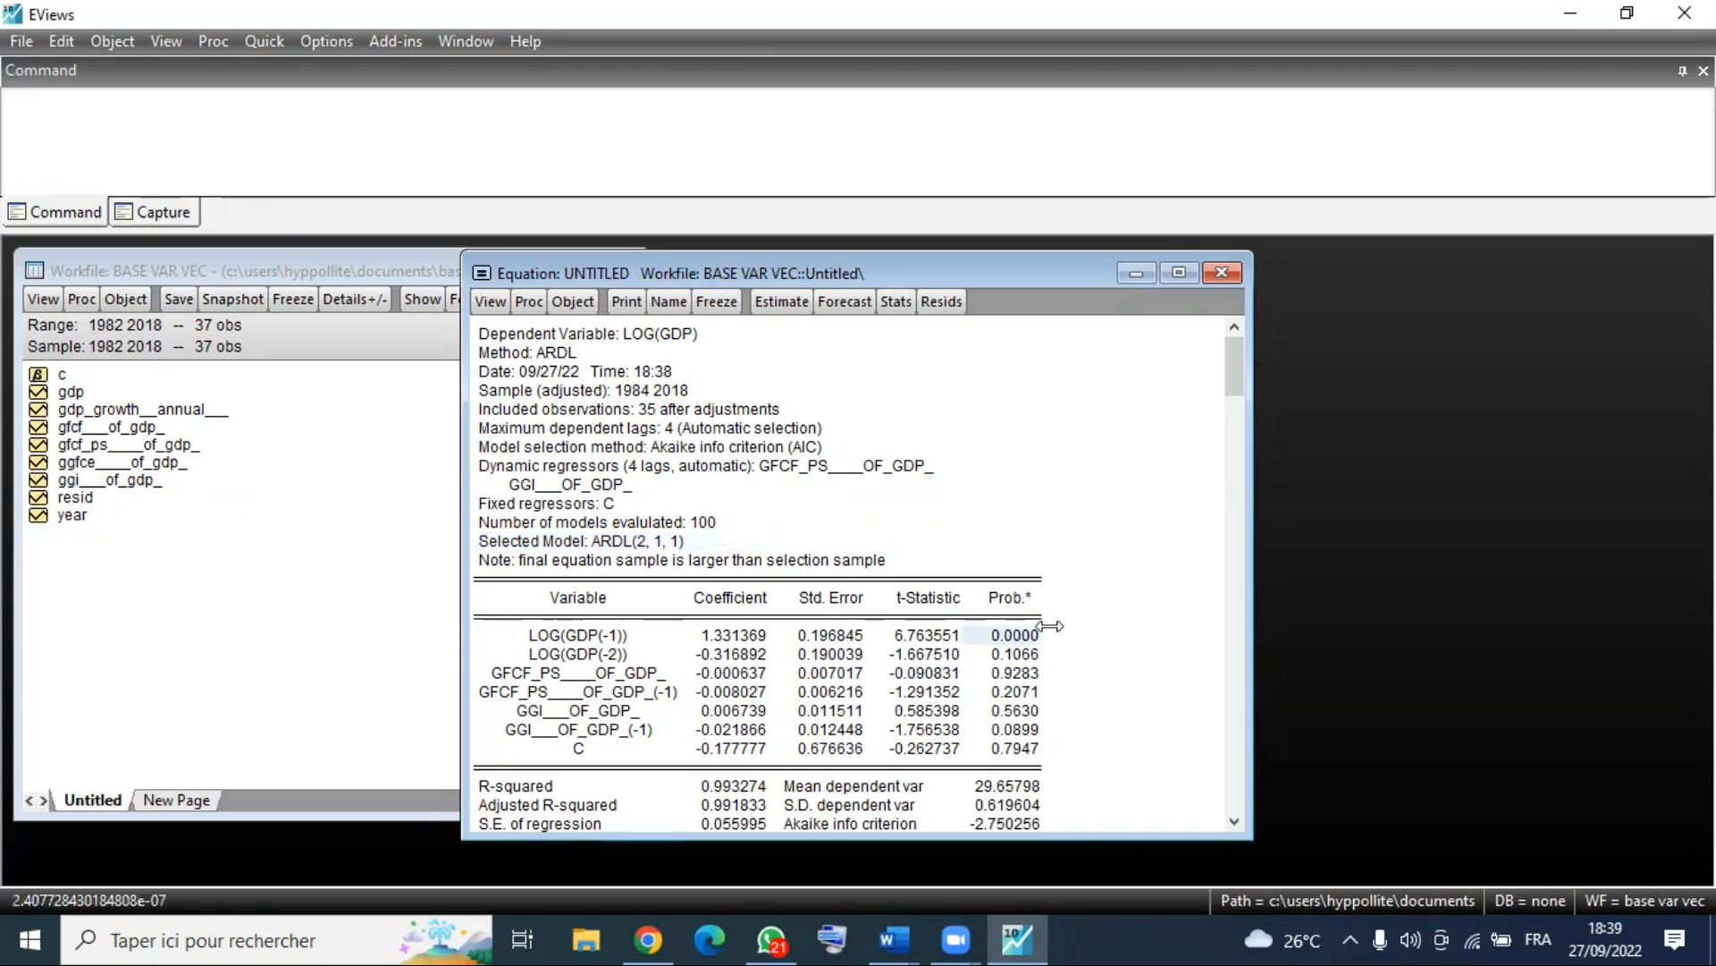
click(530, 655)
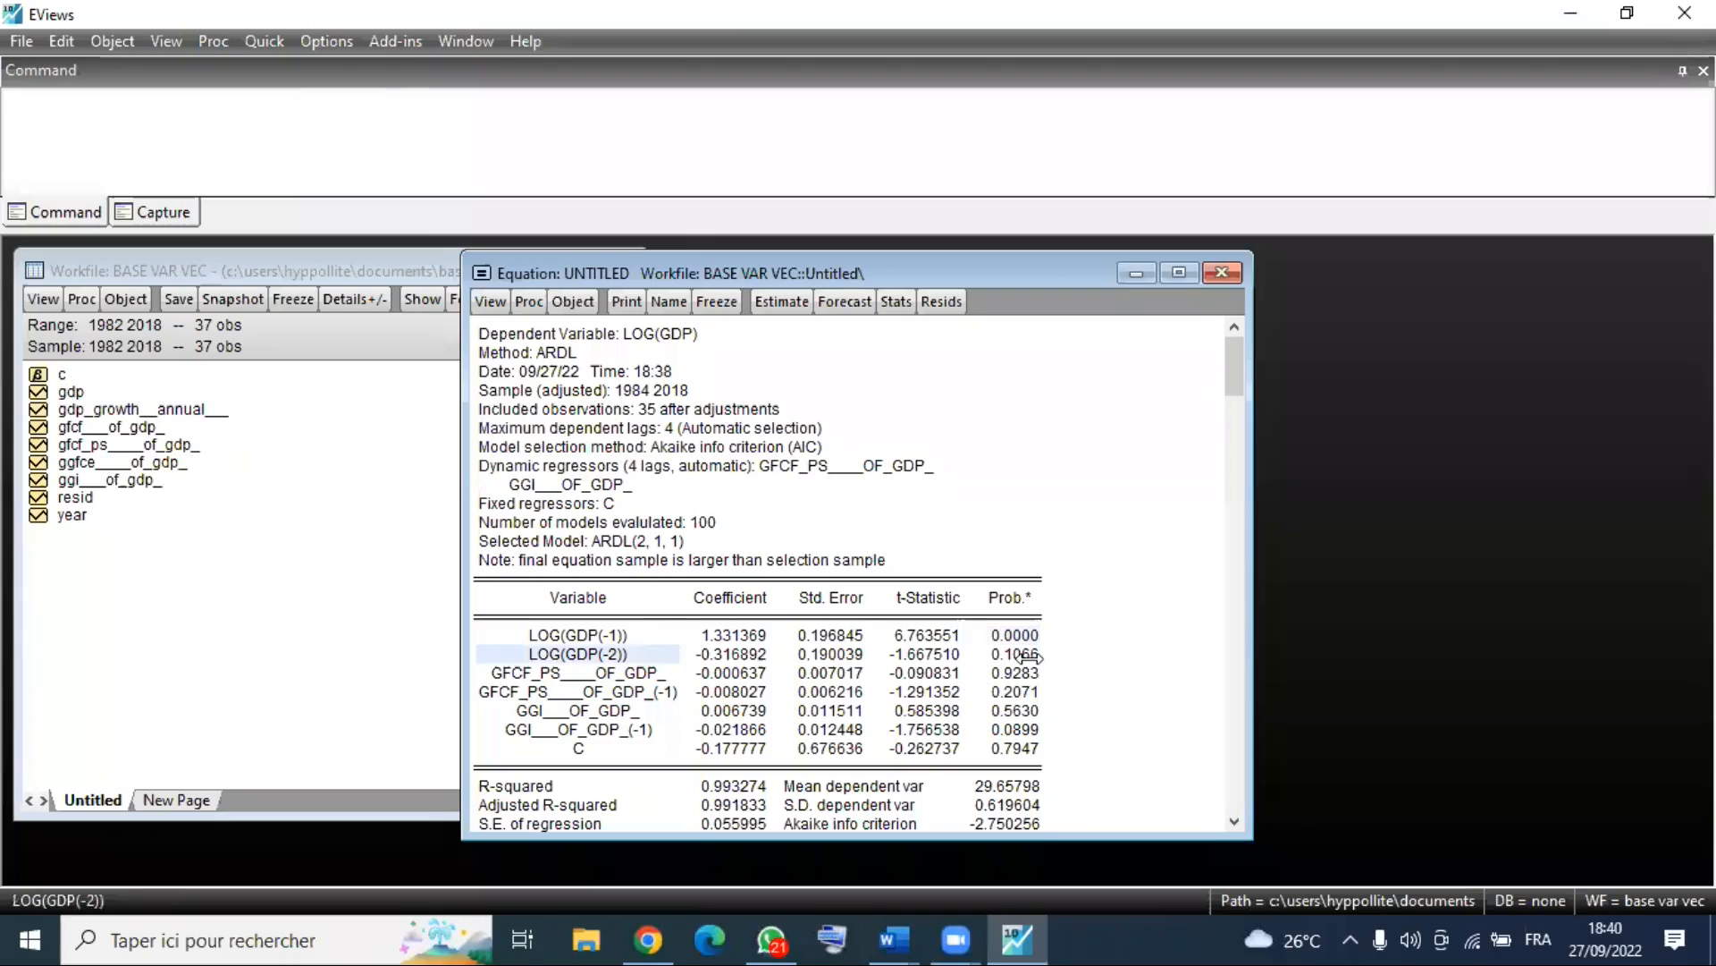
click(1028, 657)
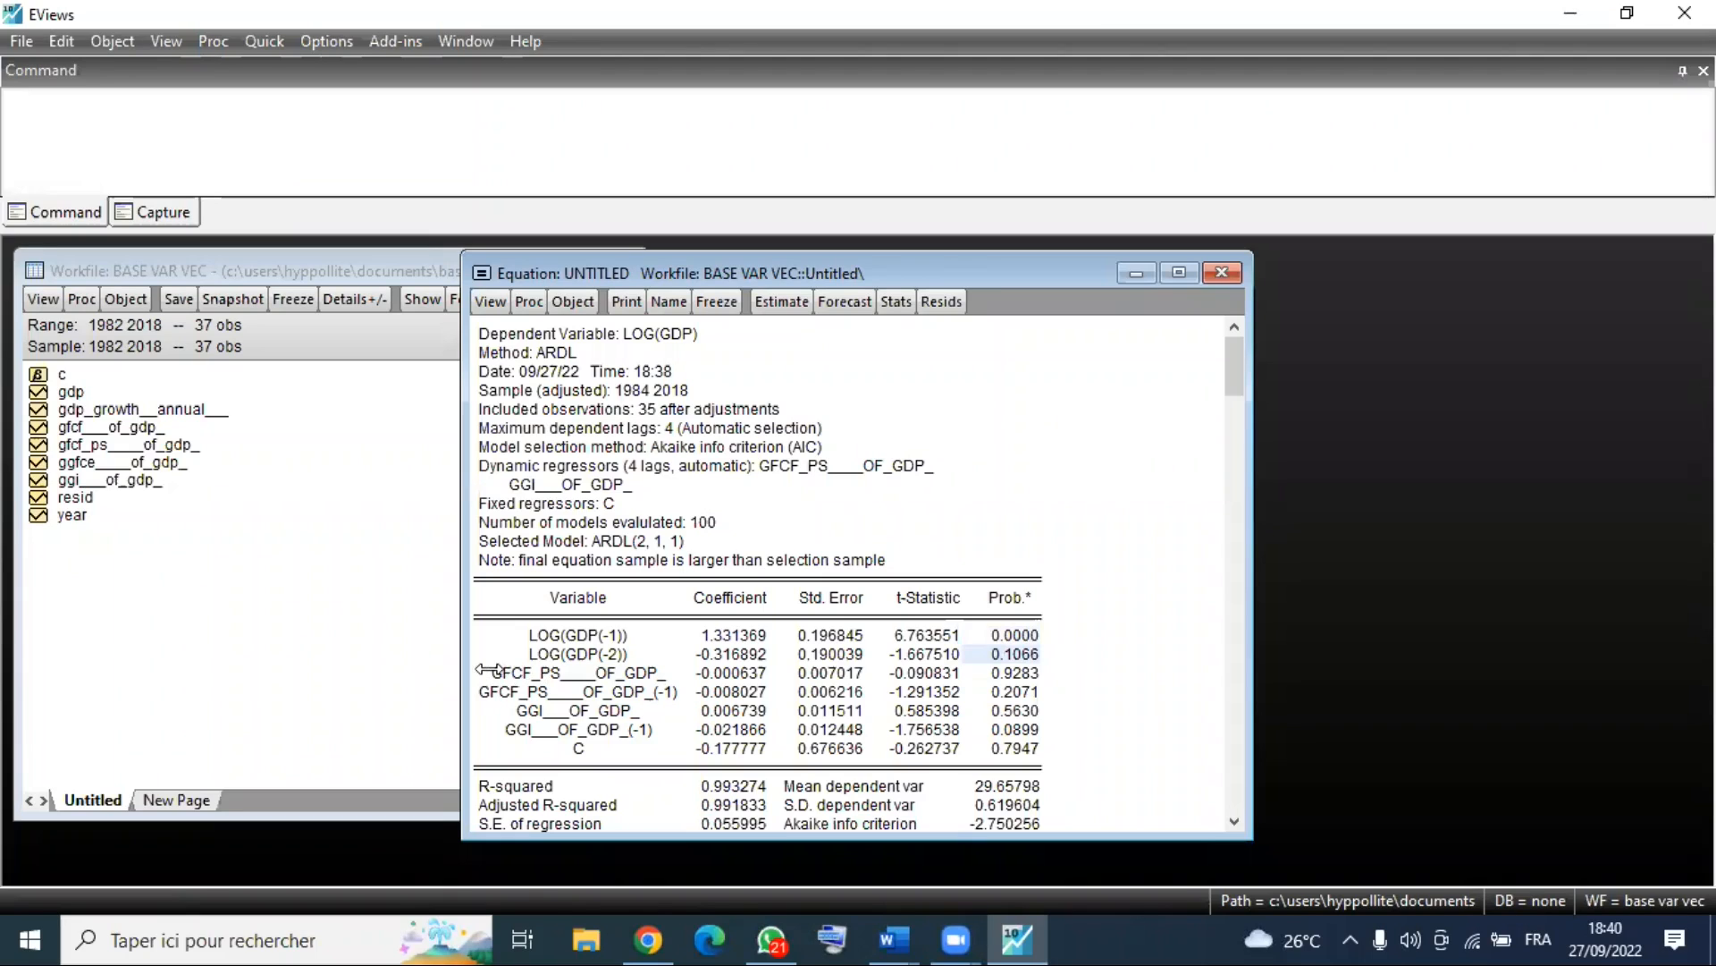
drag(554, 680, 656, 693)
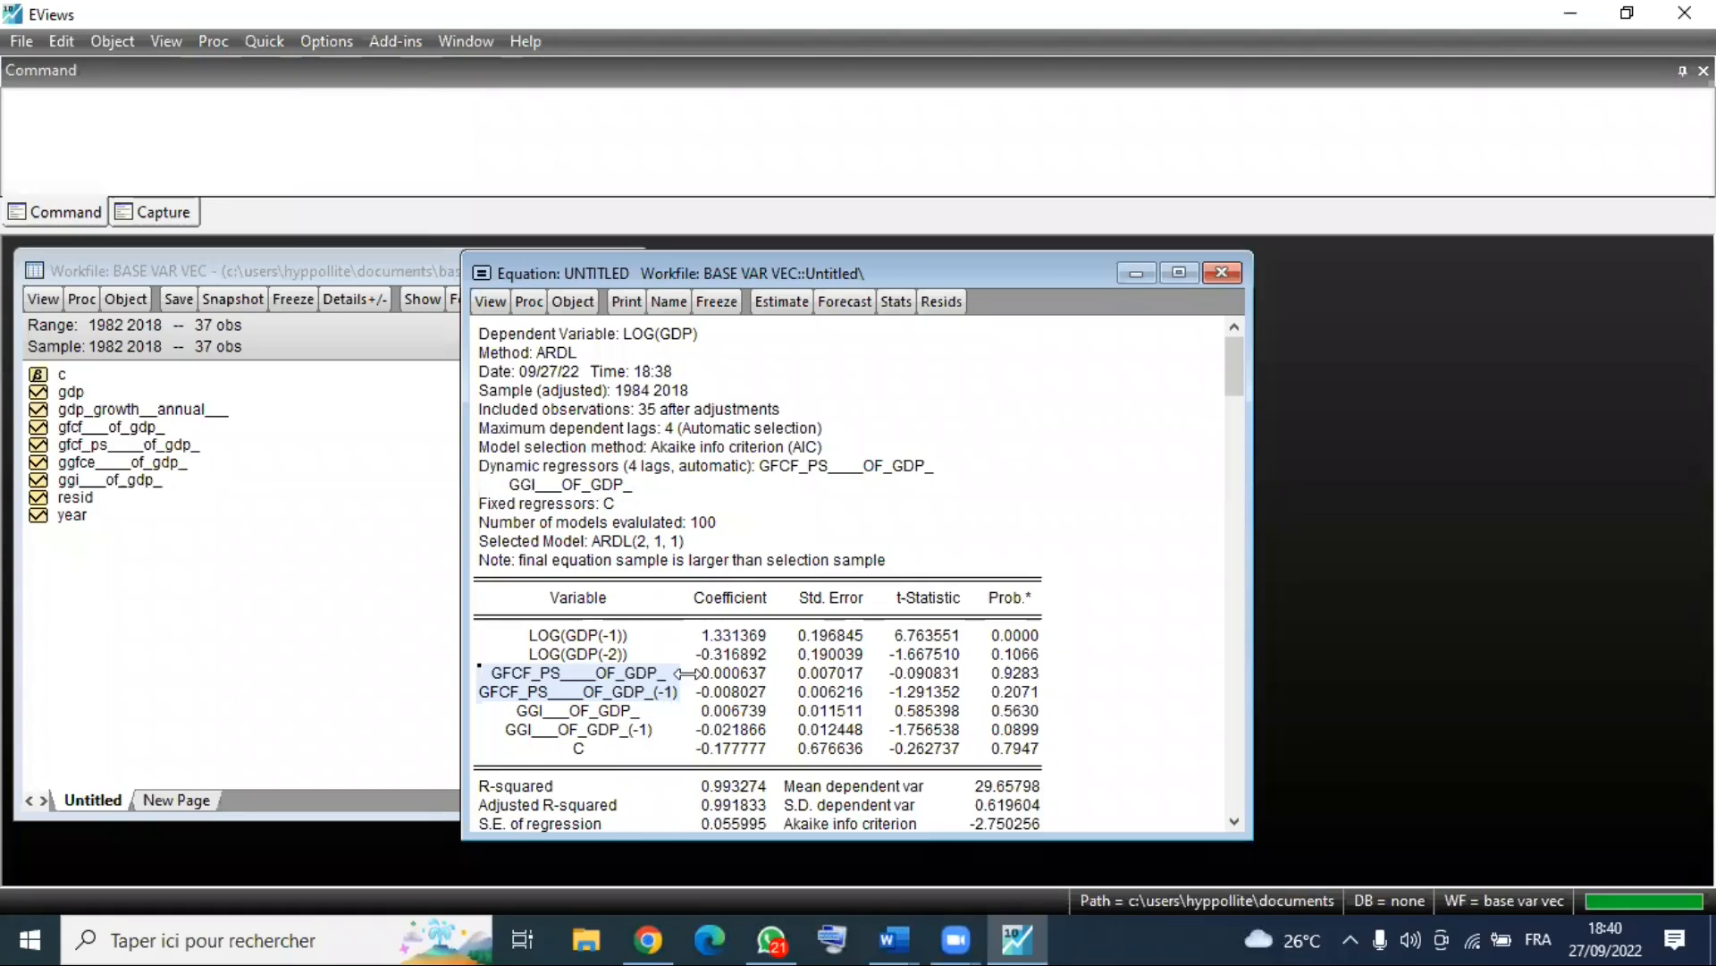
scroll(709, 692, down, 3)
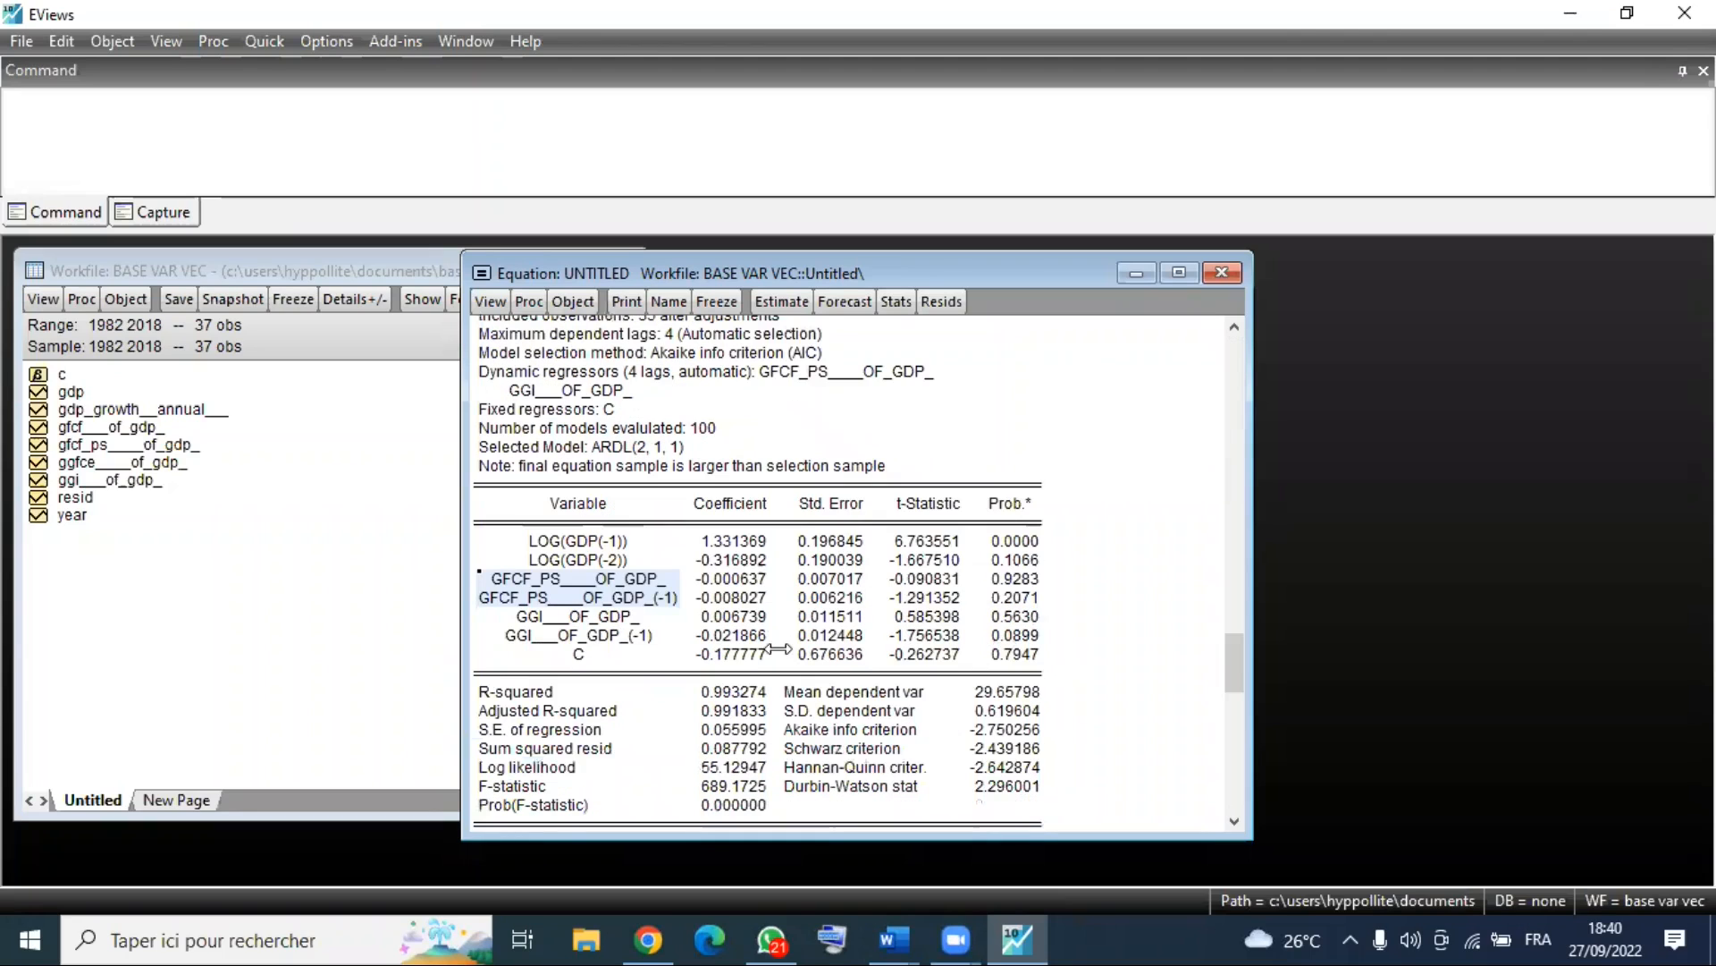
scroll(777, 654, up, 2)
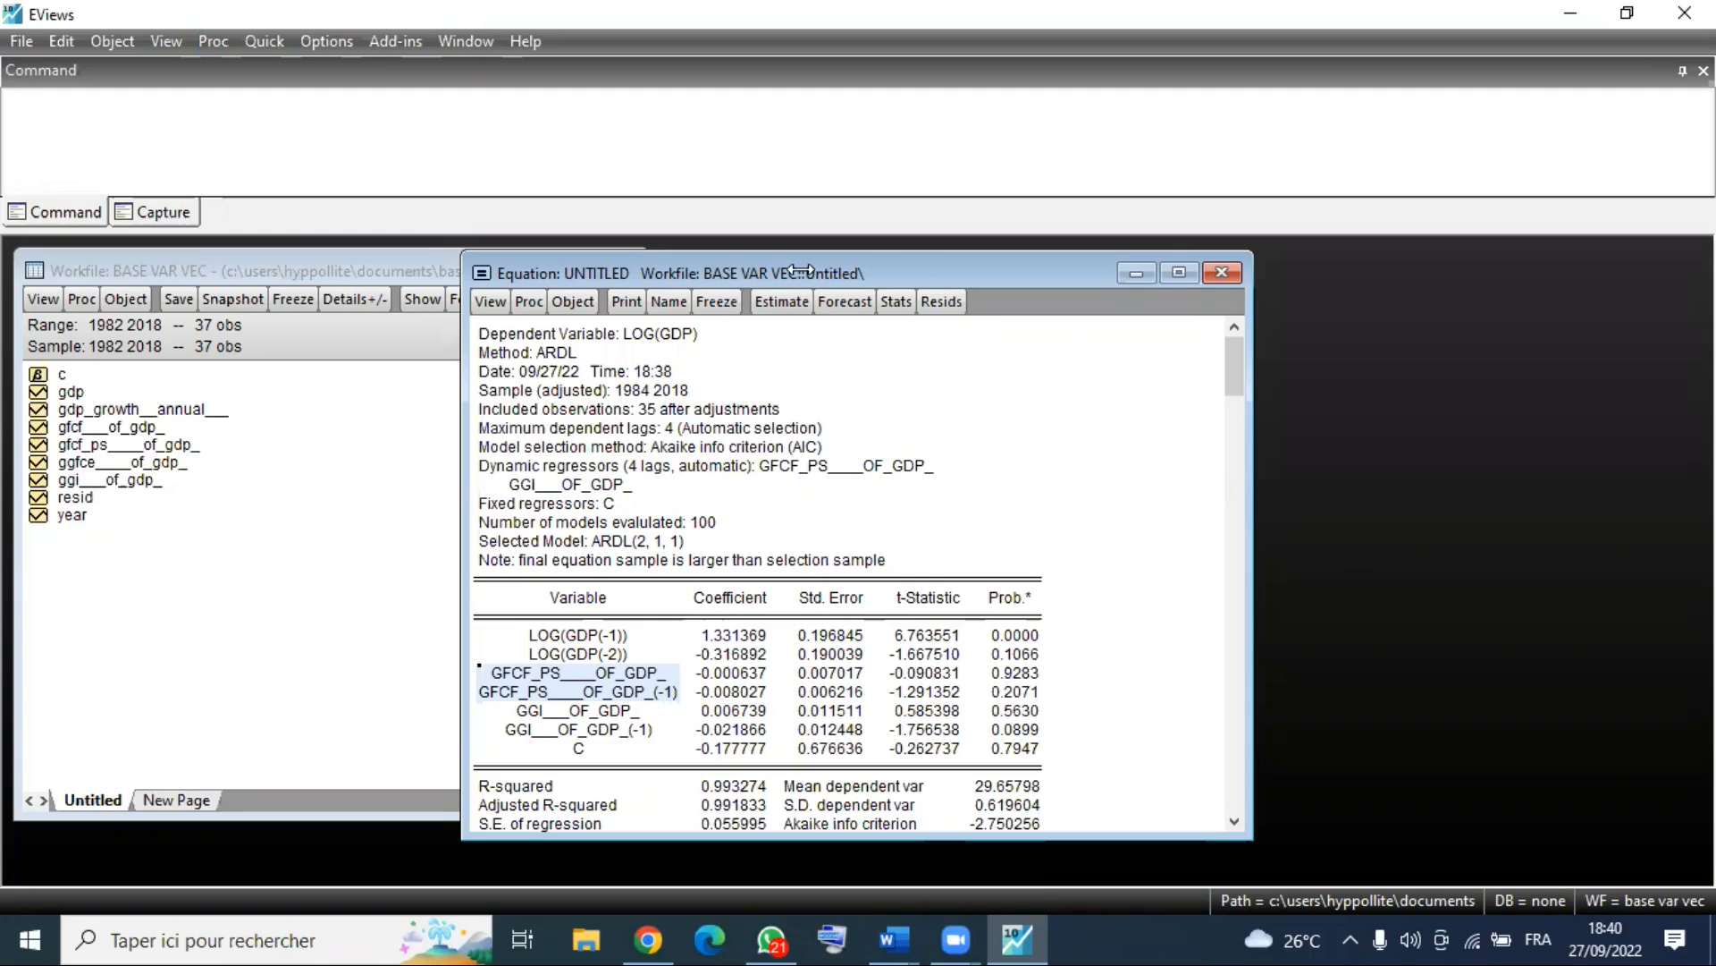
drag(800, 270, 770, 270)
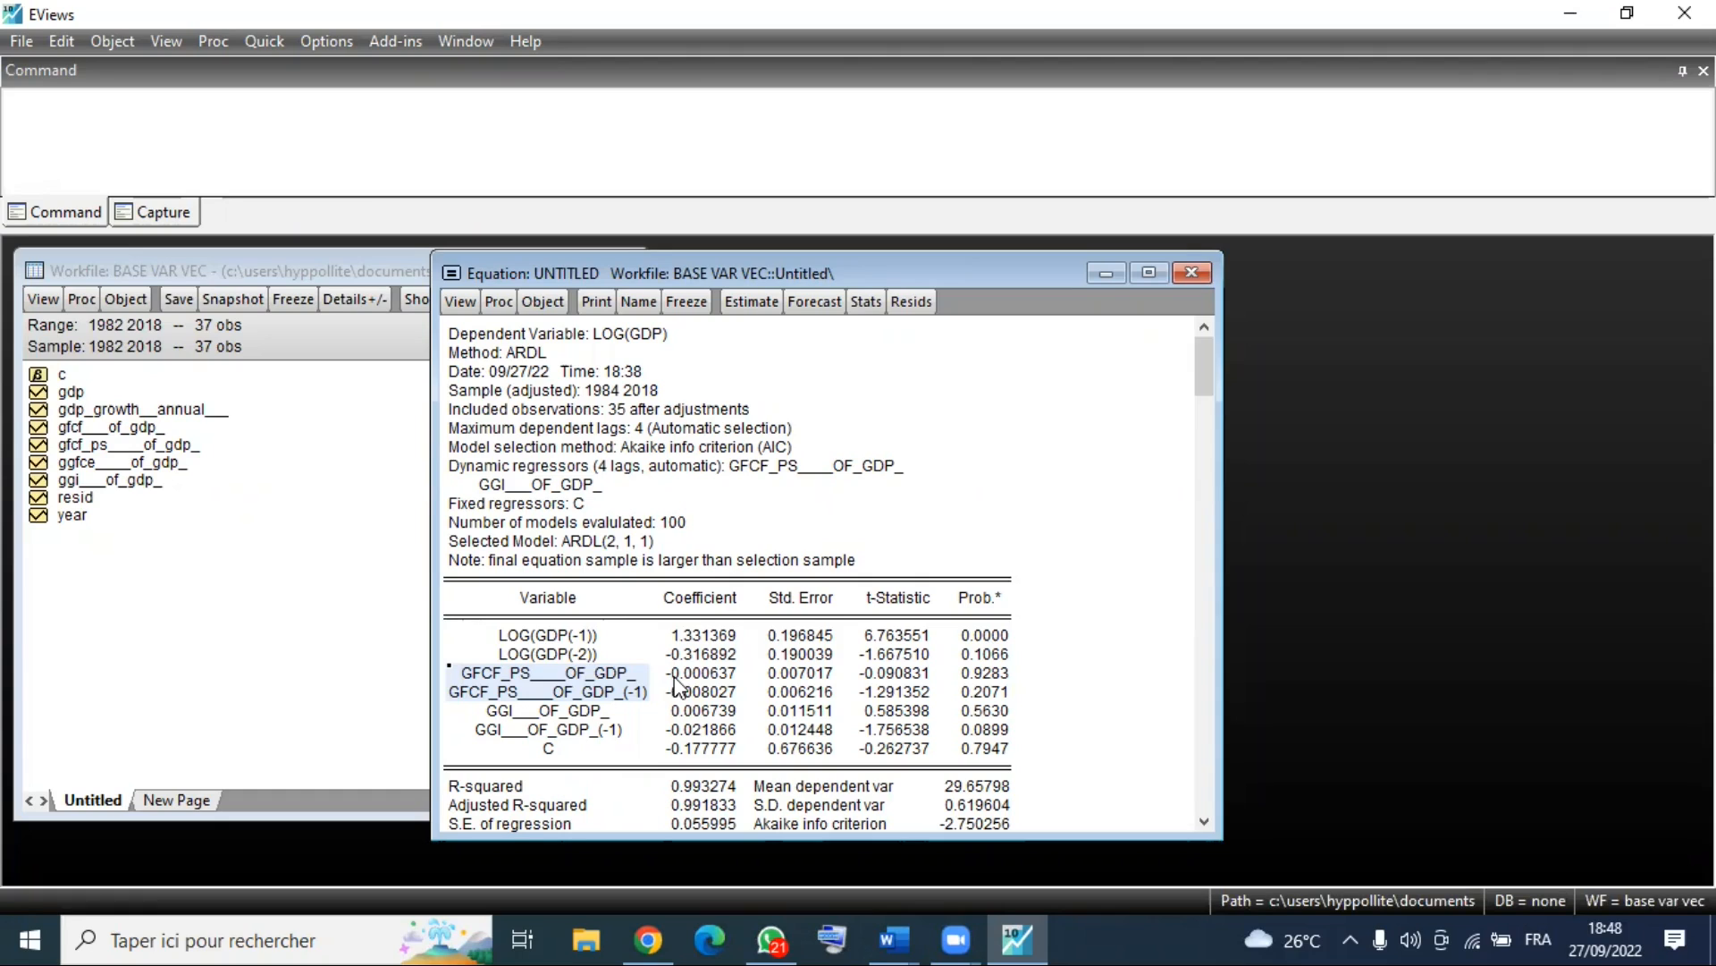
key(ctrl+s)
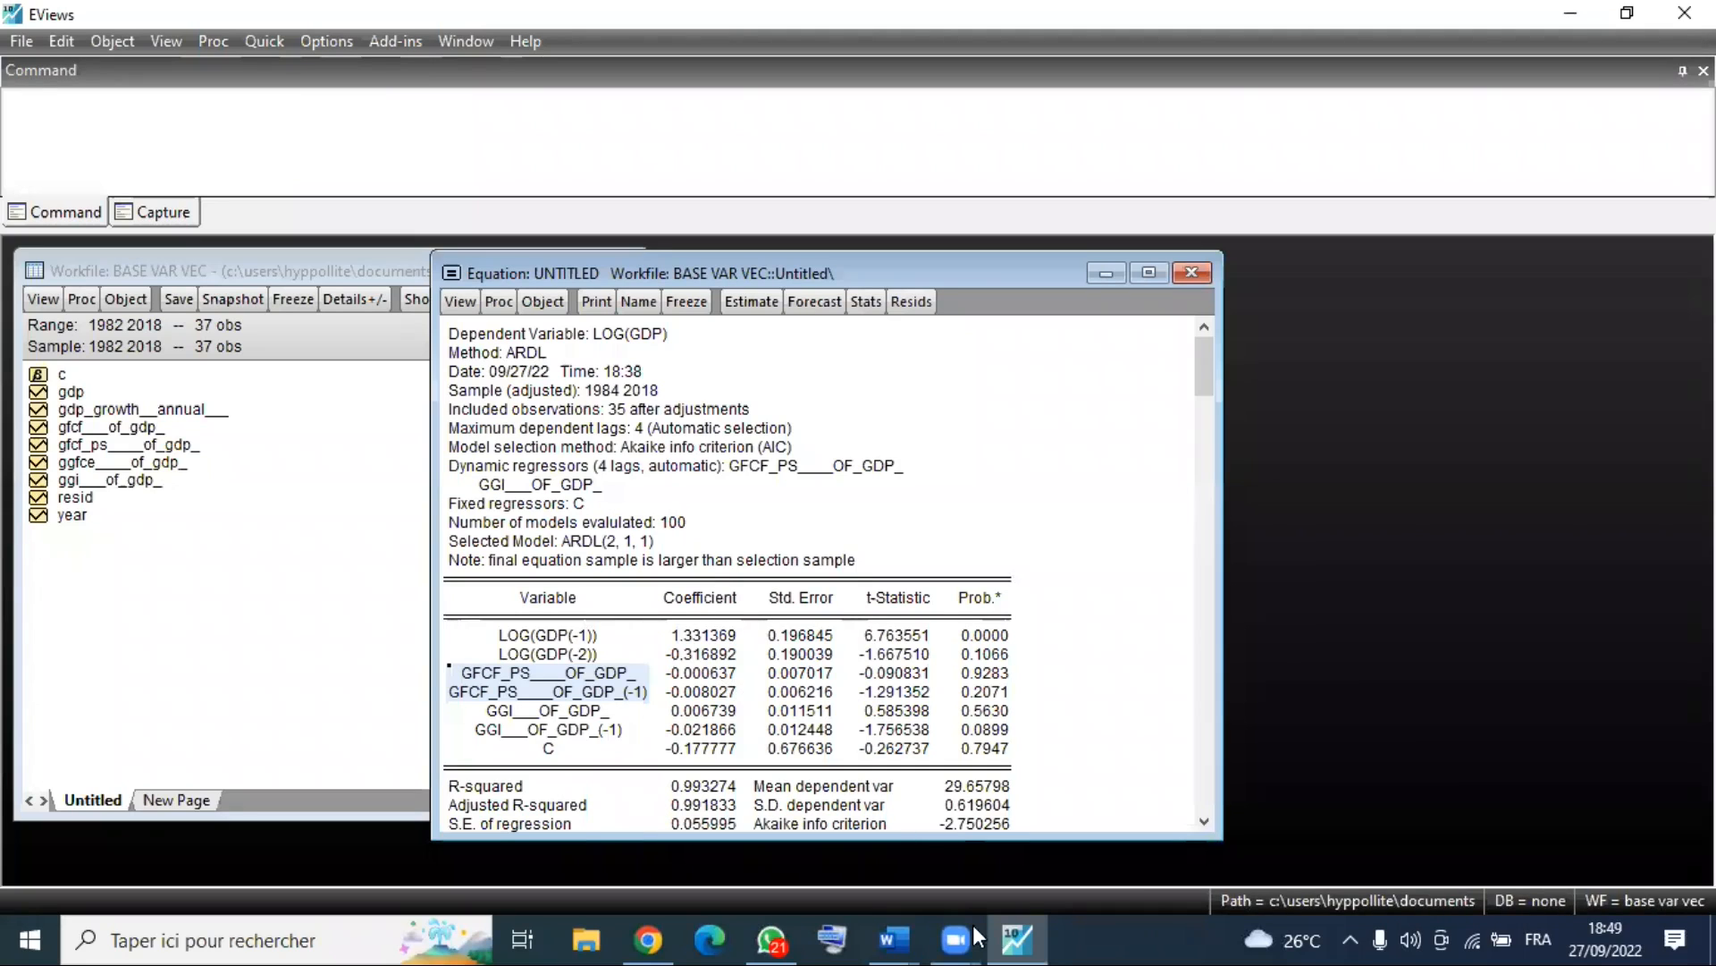
mouse_move(972, 924)
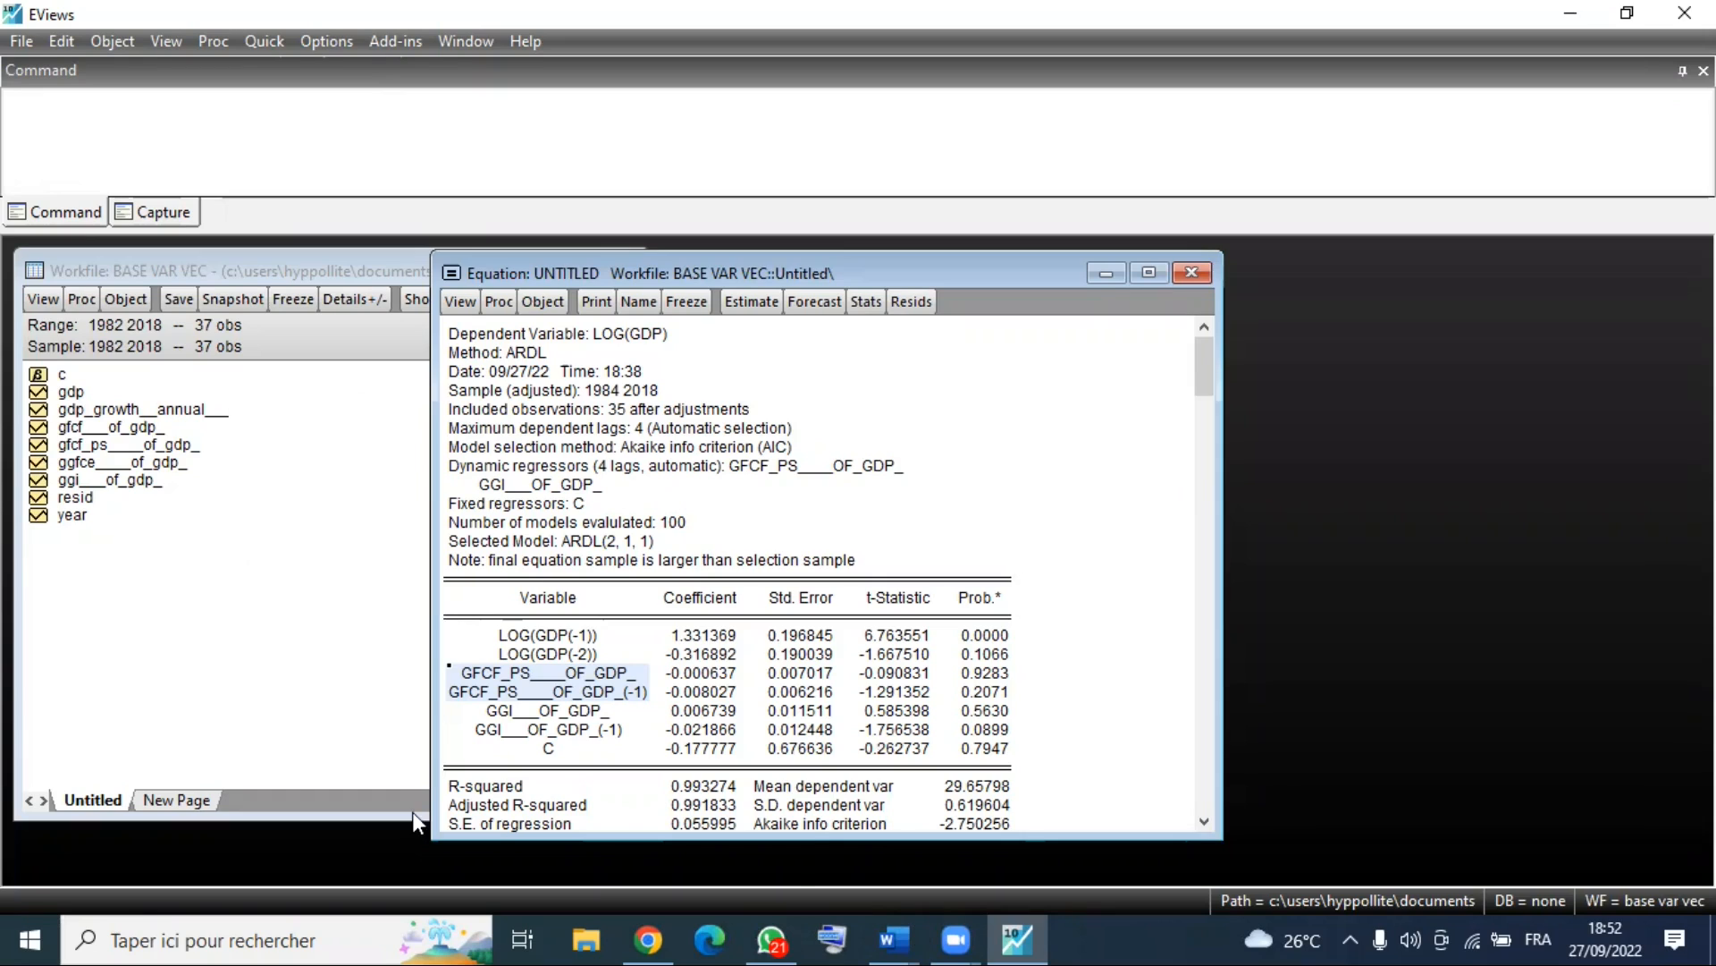
click(790, 855)
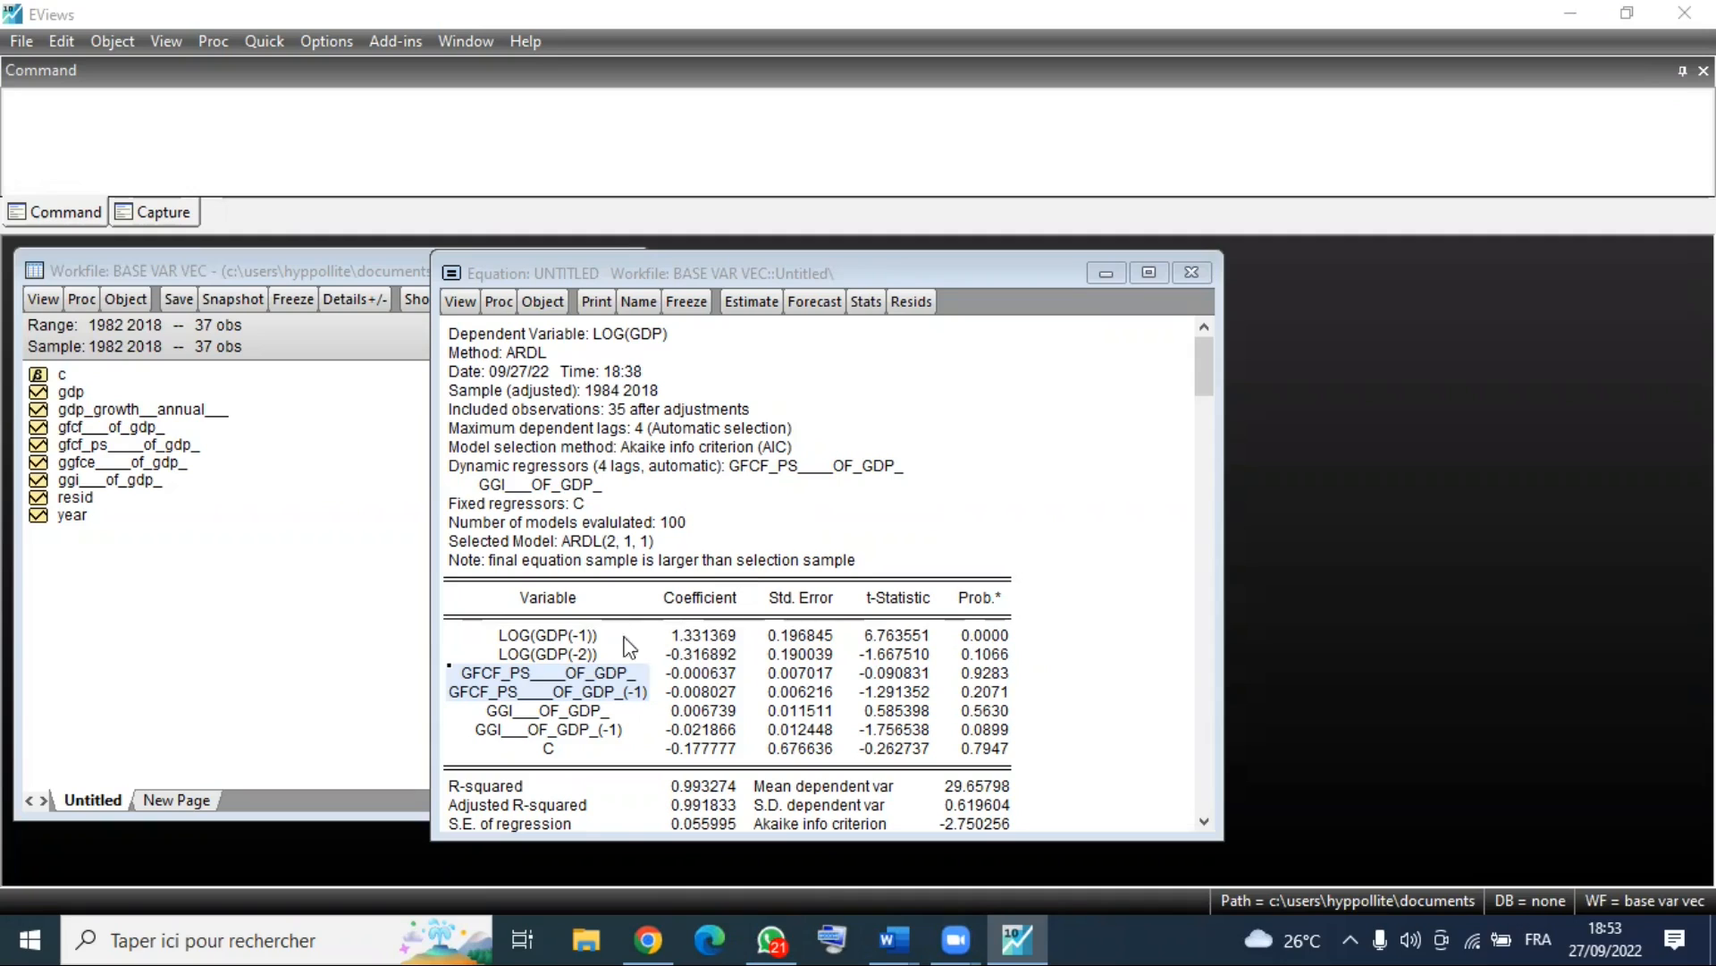
Examine the coefficients of LOG(GDP(-1)) and LOG(GDP(-2)), the second lag's probability, and the R-squared of the estimated equation.
click(689, 635)
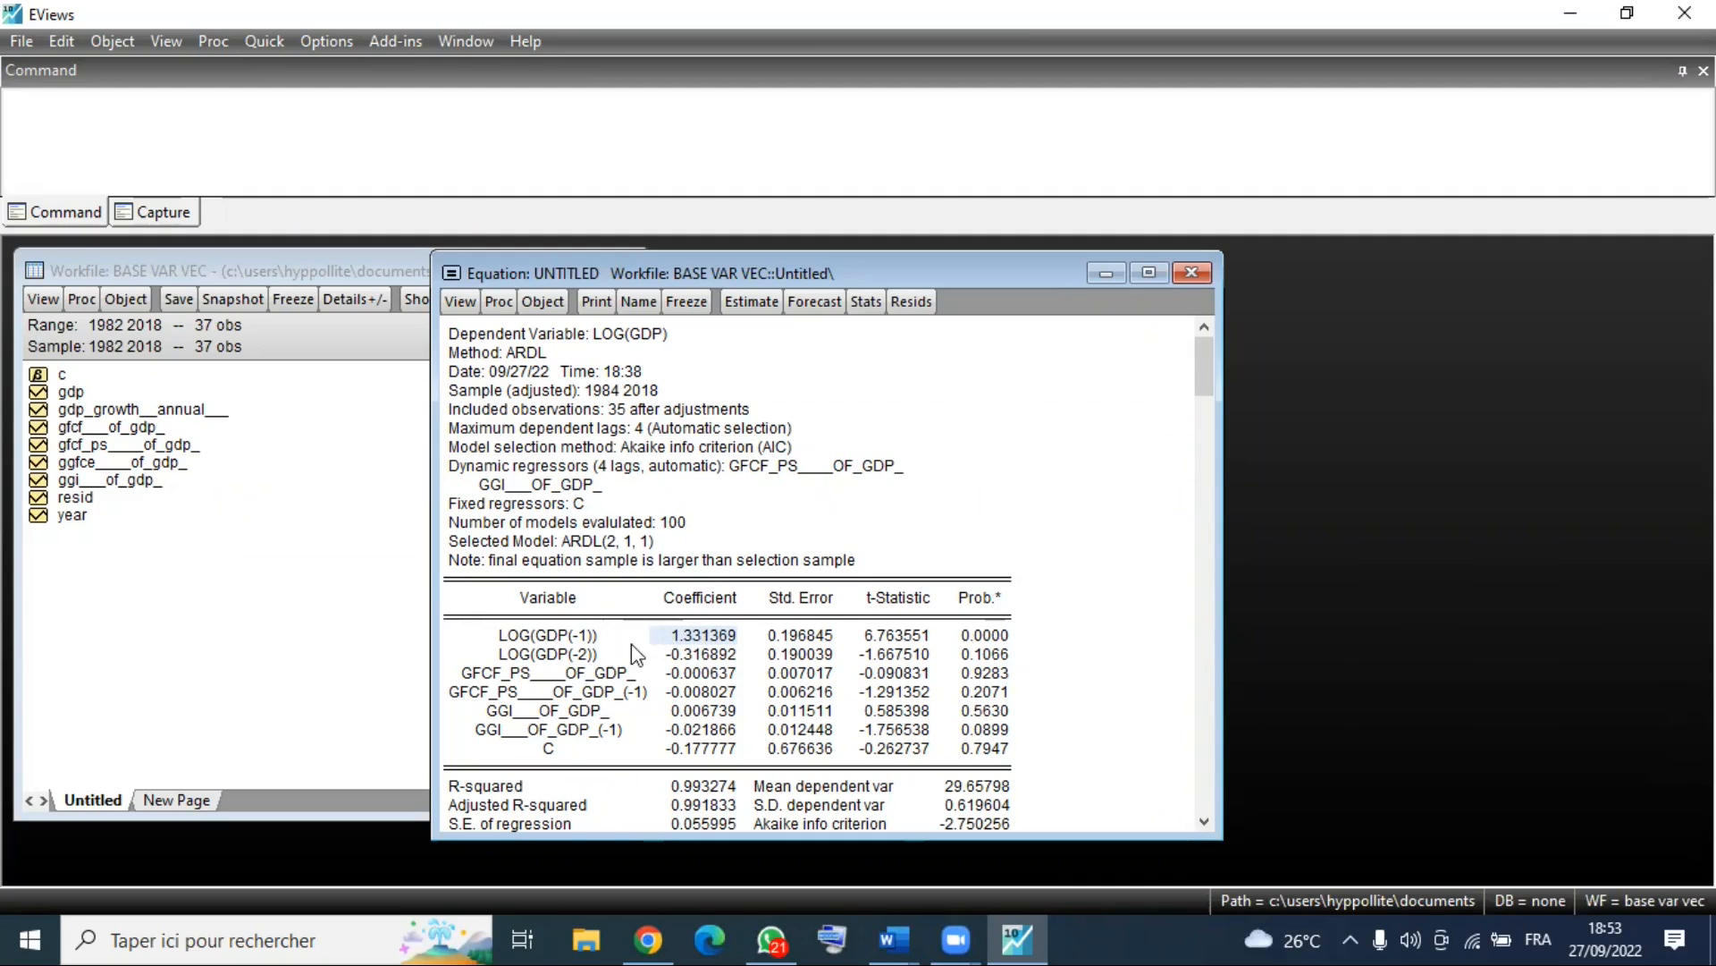
click(699, 653)
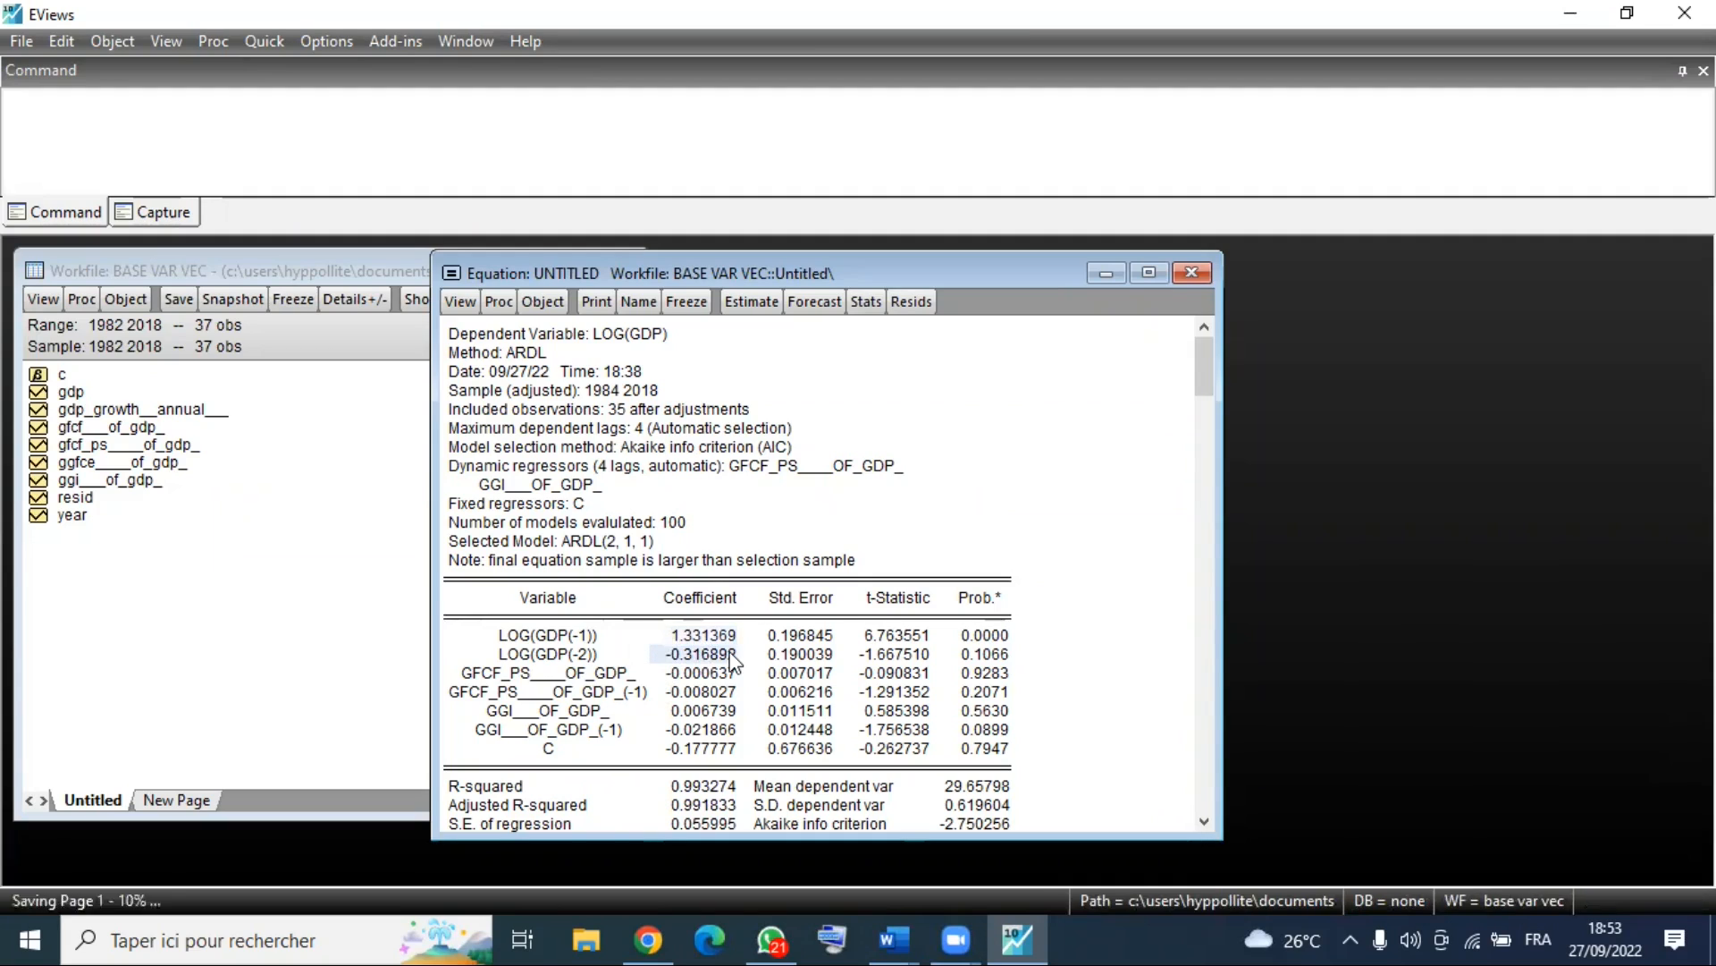
click(1002, 660)
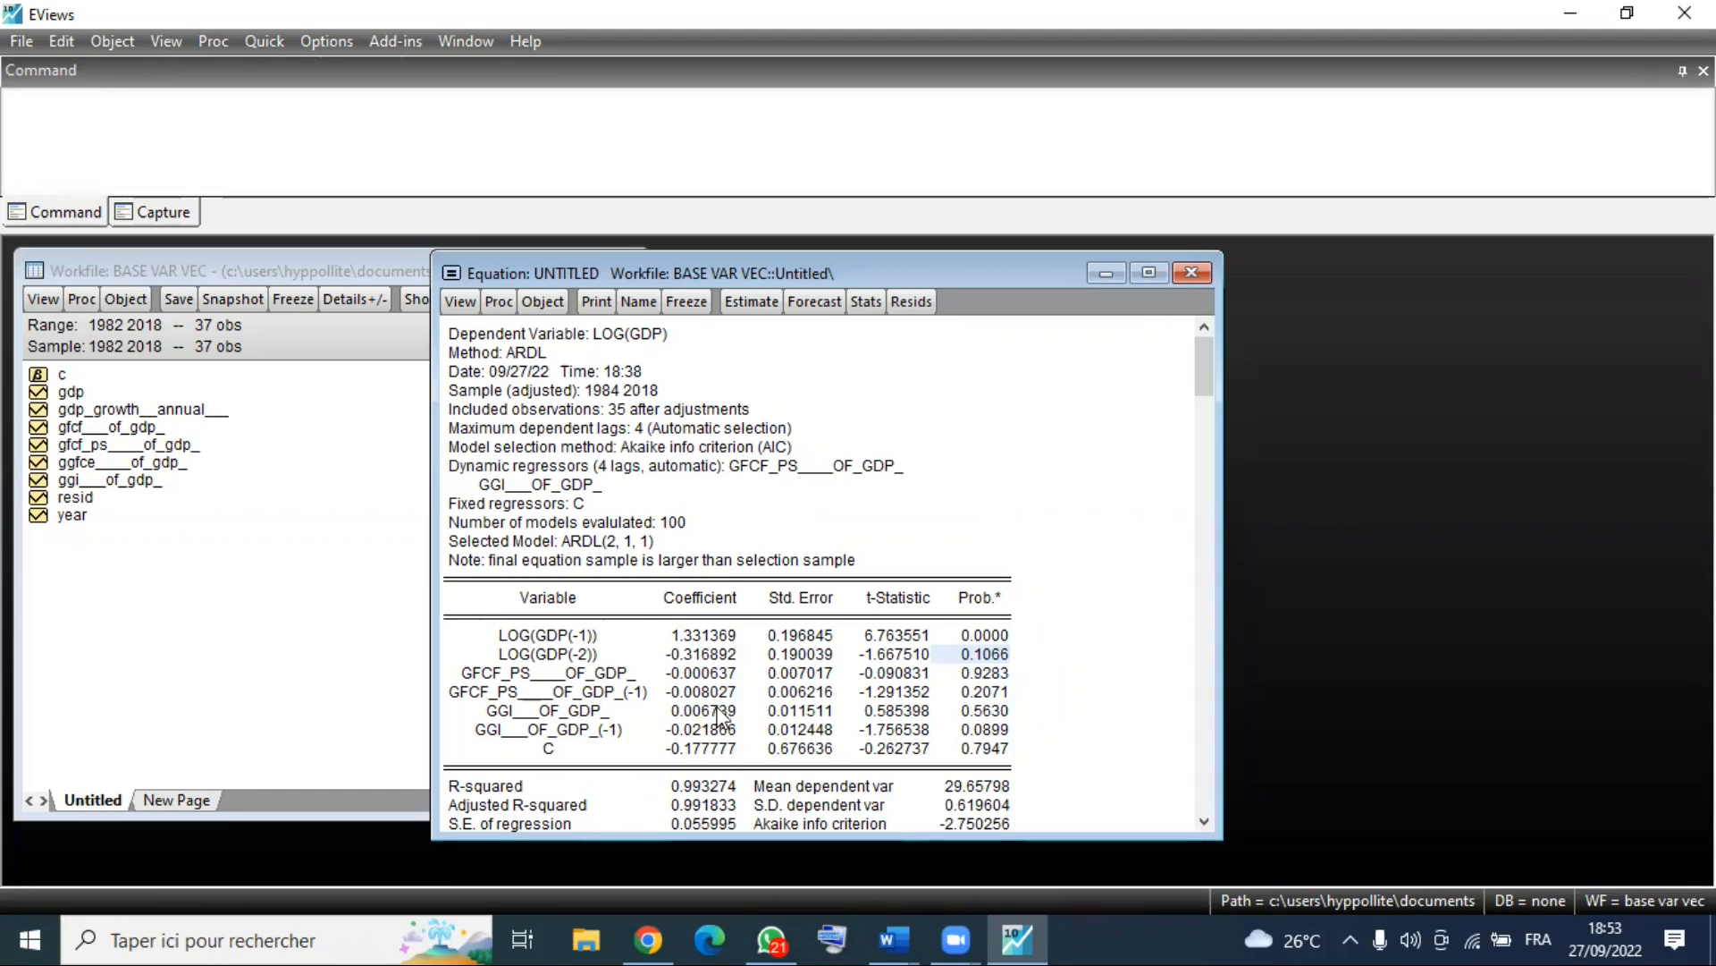
click(673, 635)
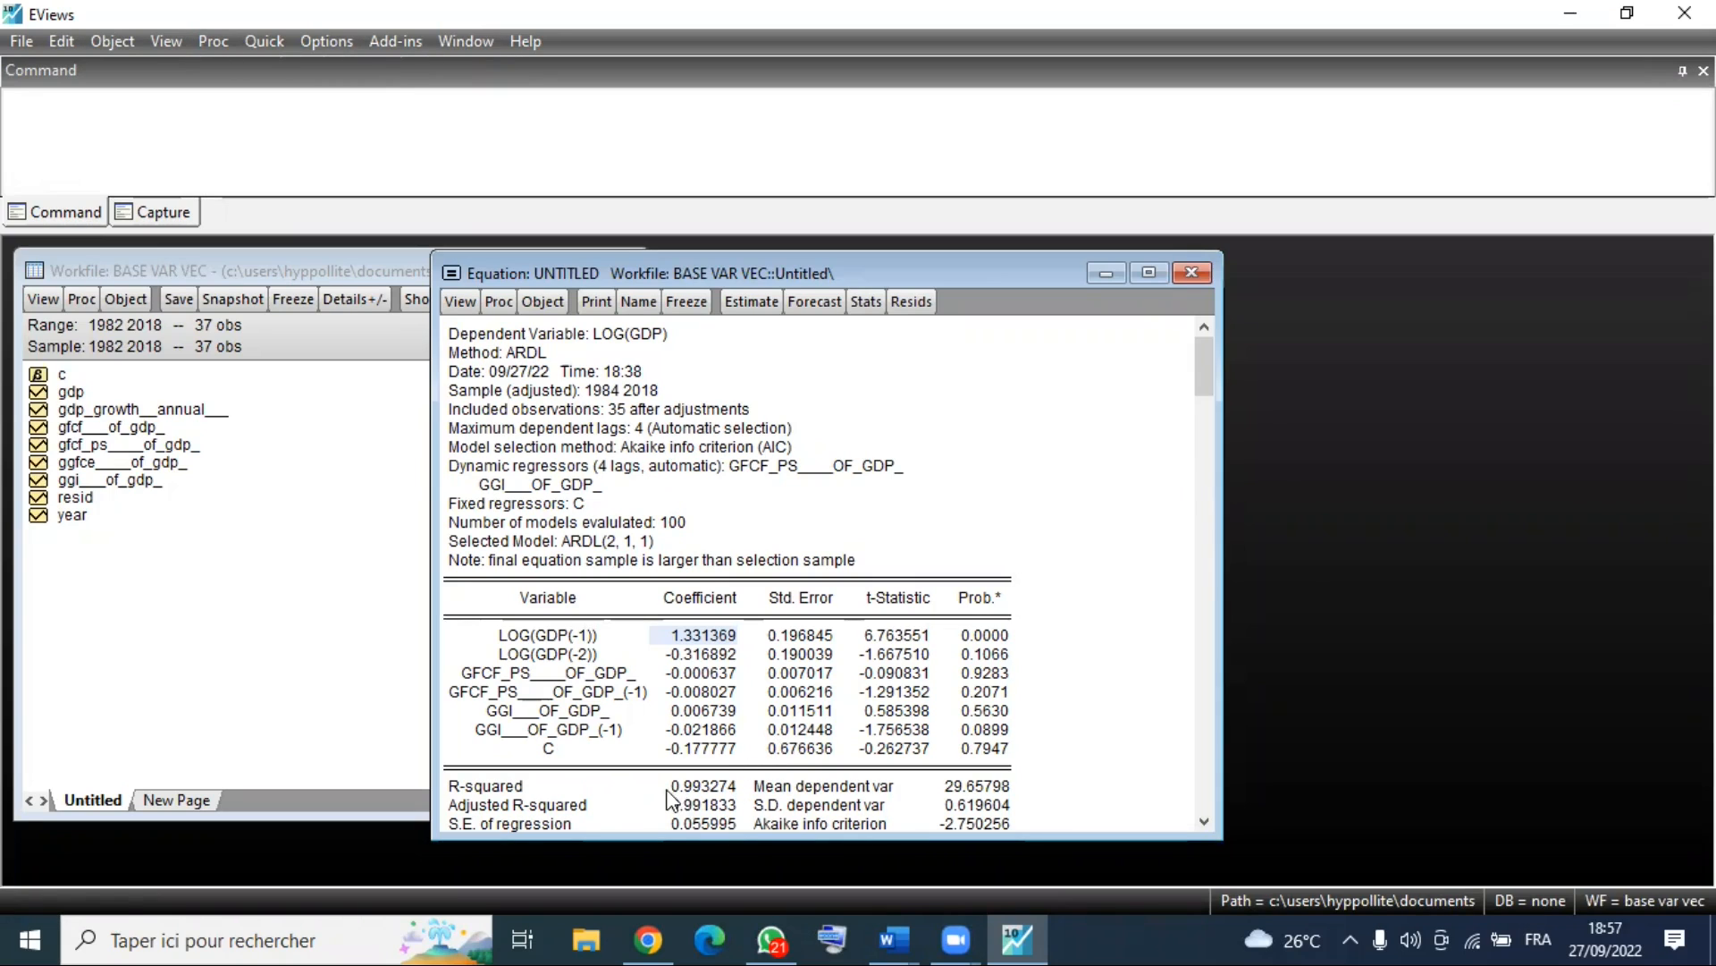
click(724, 787)
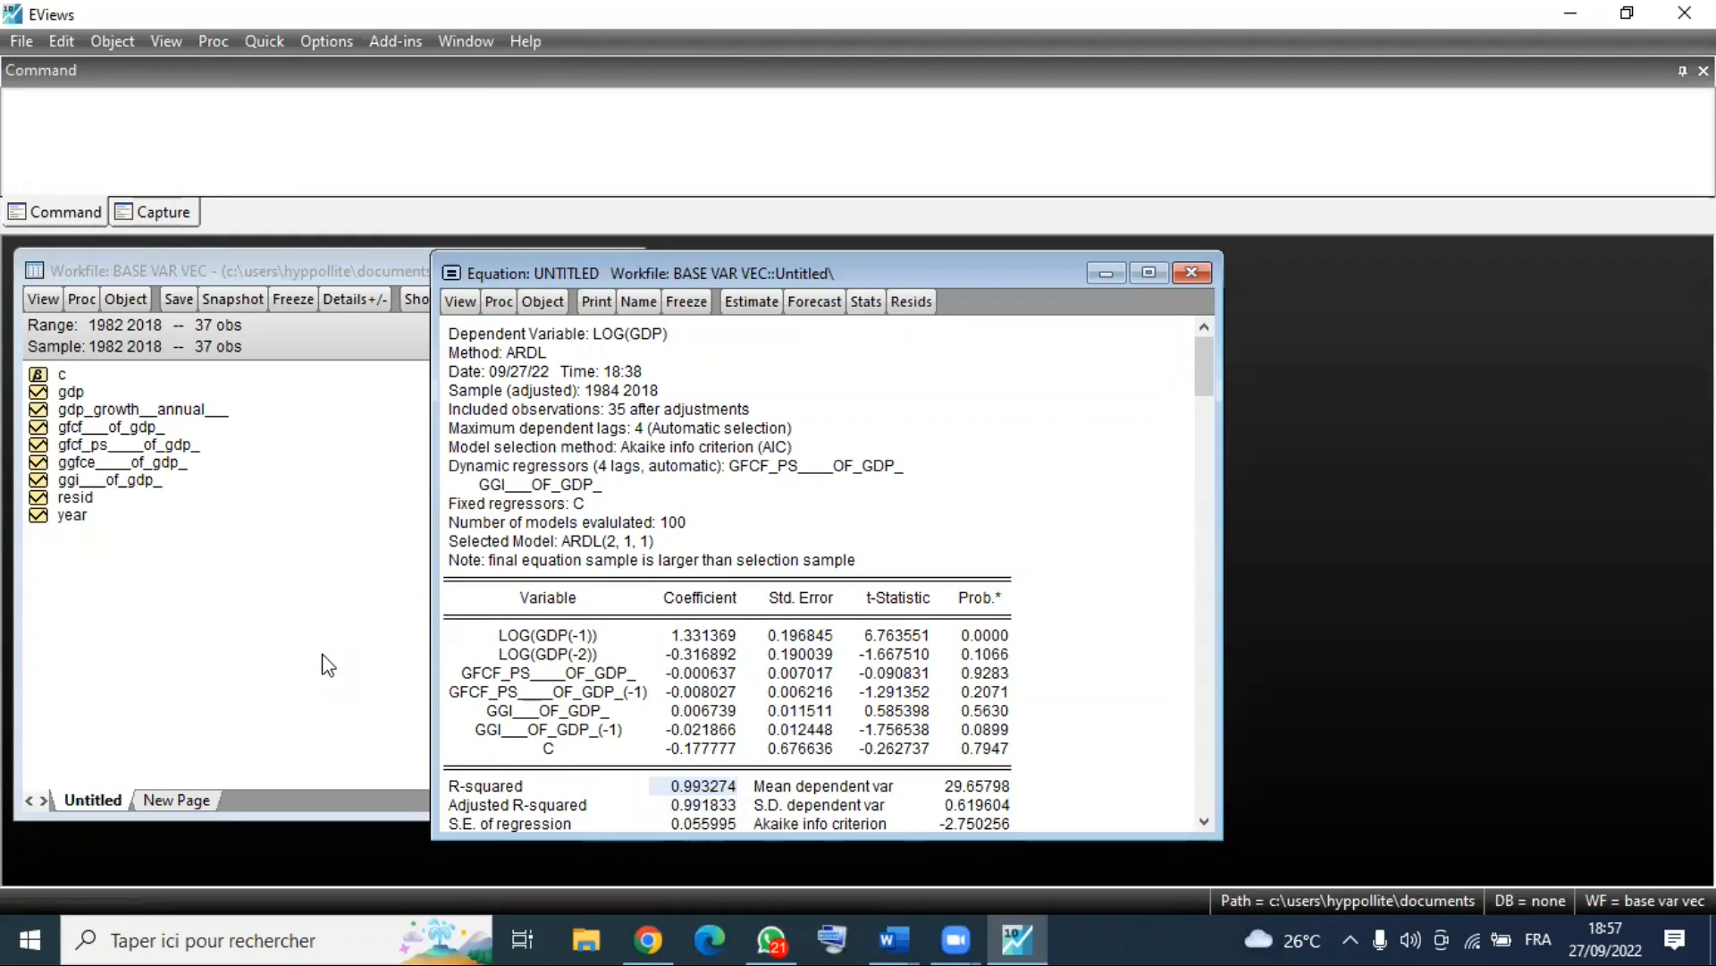
click(668, 788)
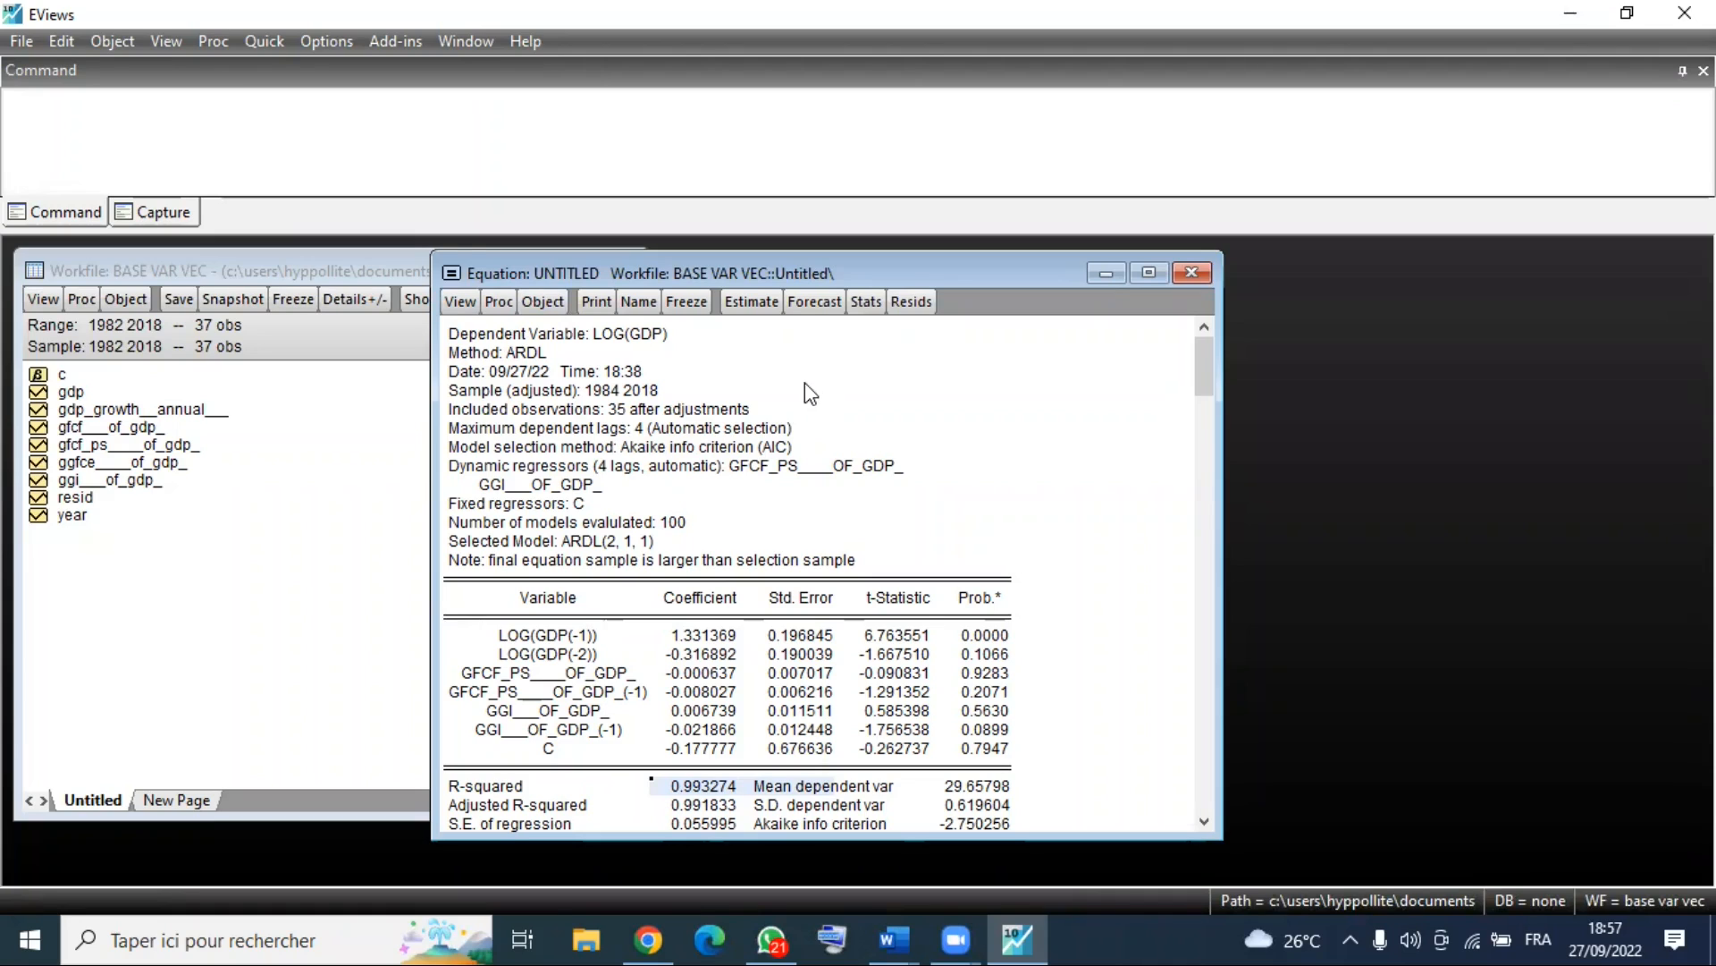
Run the Long Run Form and Bounds Test on the ARDL equation and examine the null hypothesis of the F-Bounds Test.
click(456, 305)
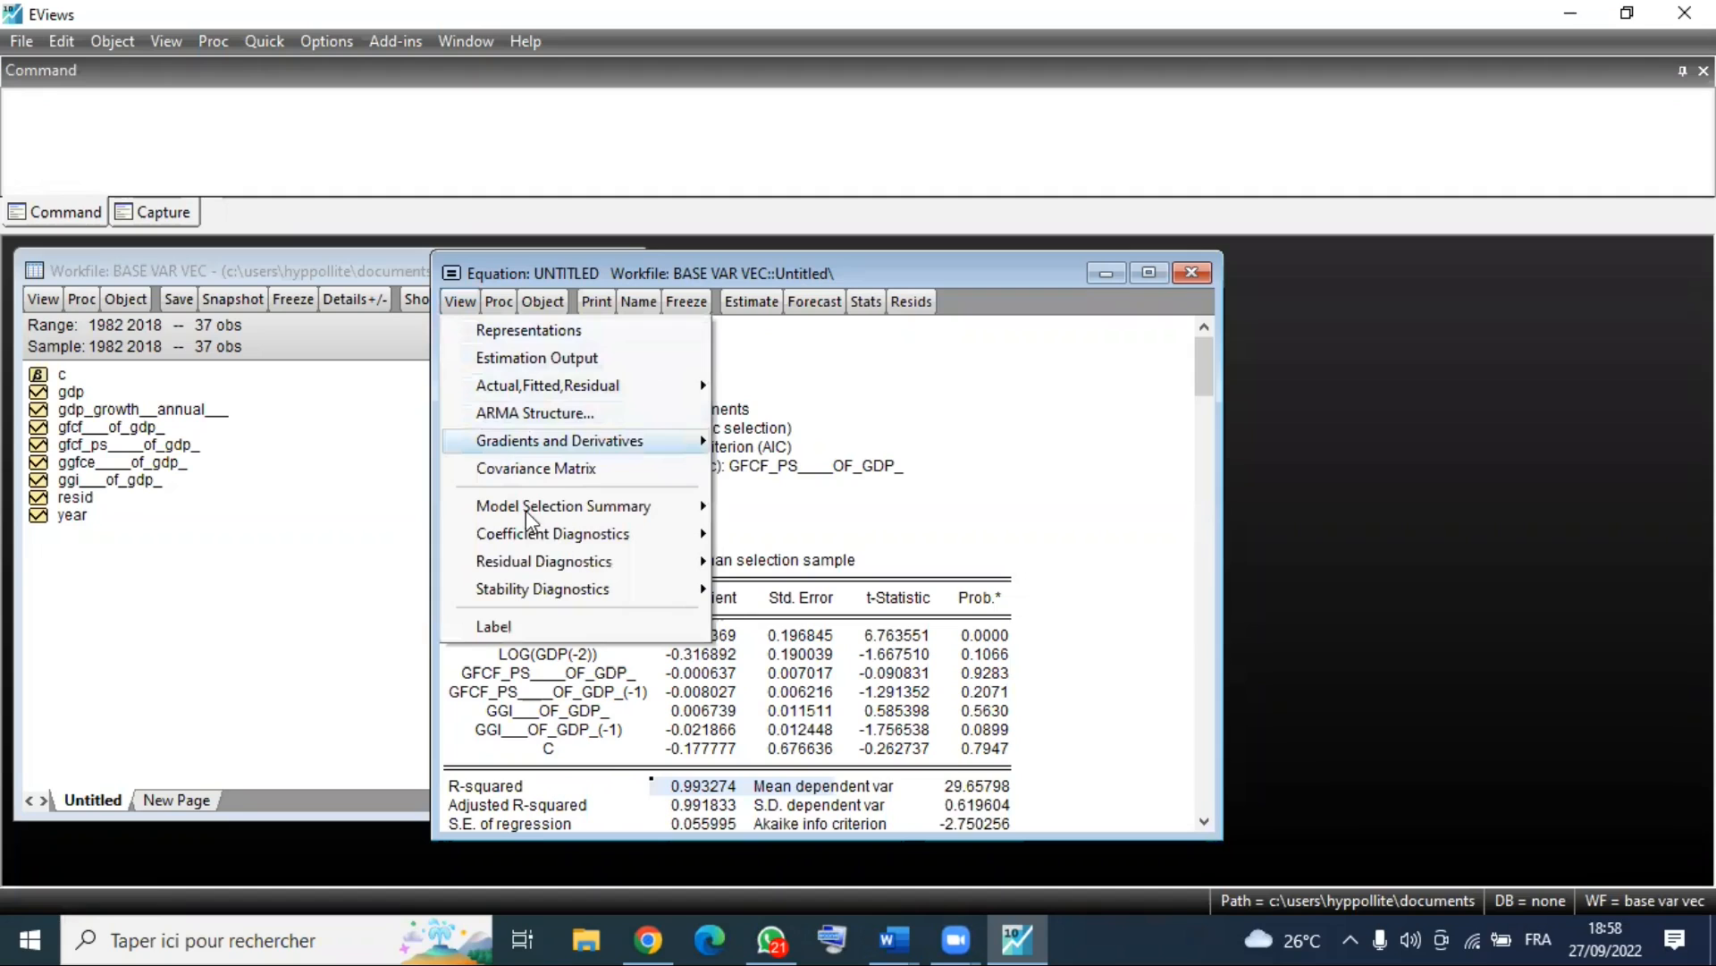
mouse_move(616, 534)
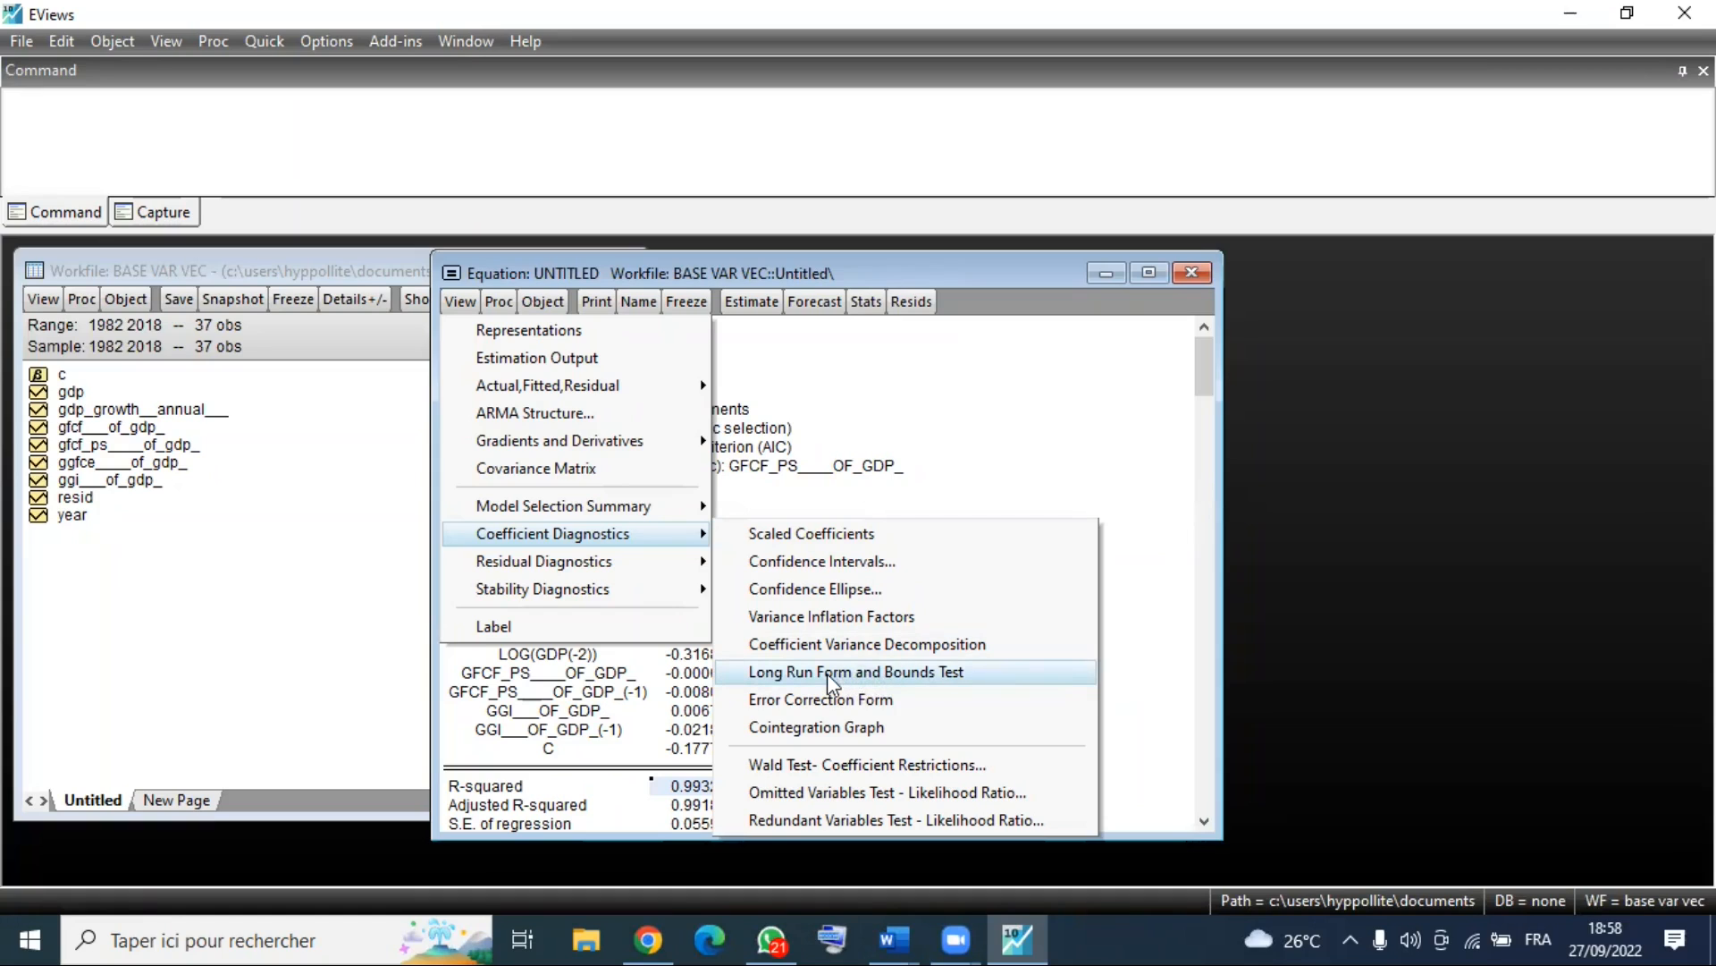
click(891, 682)
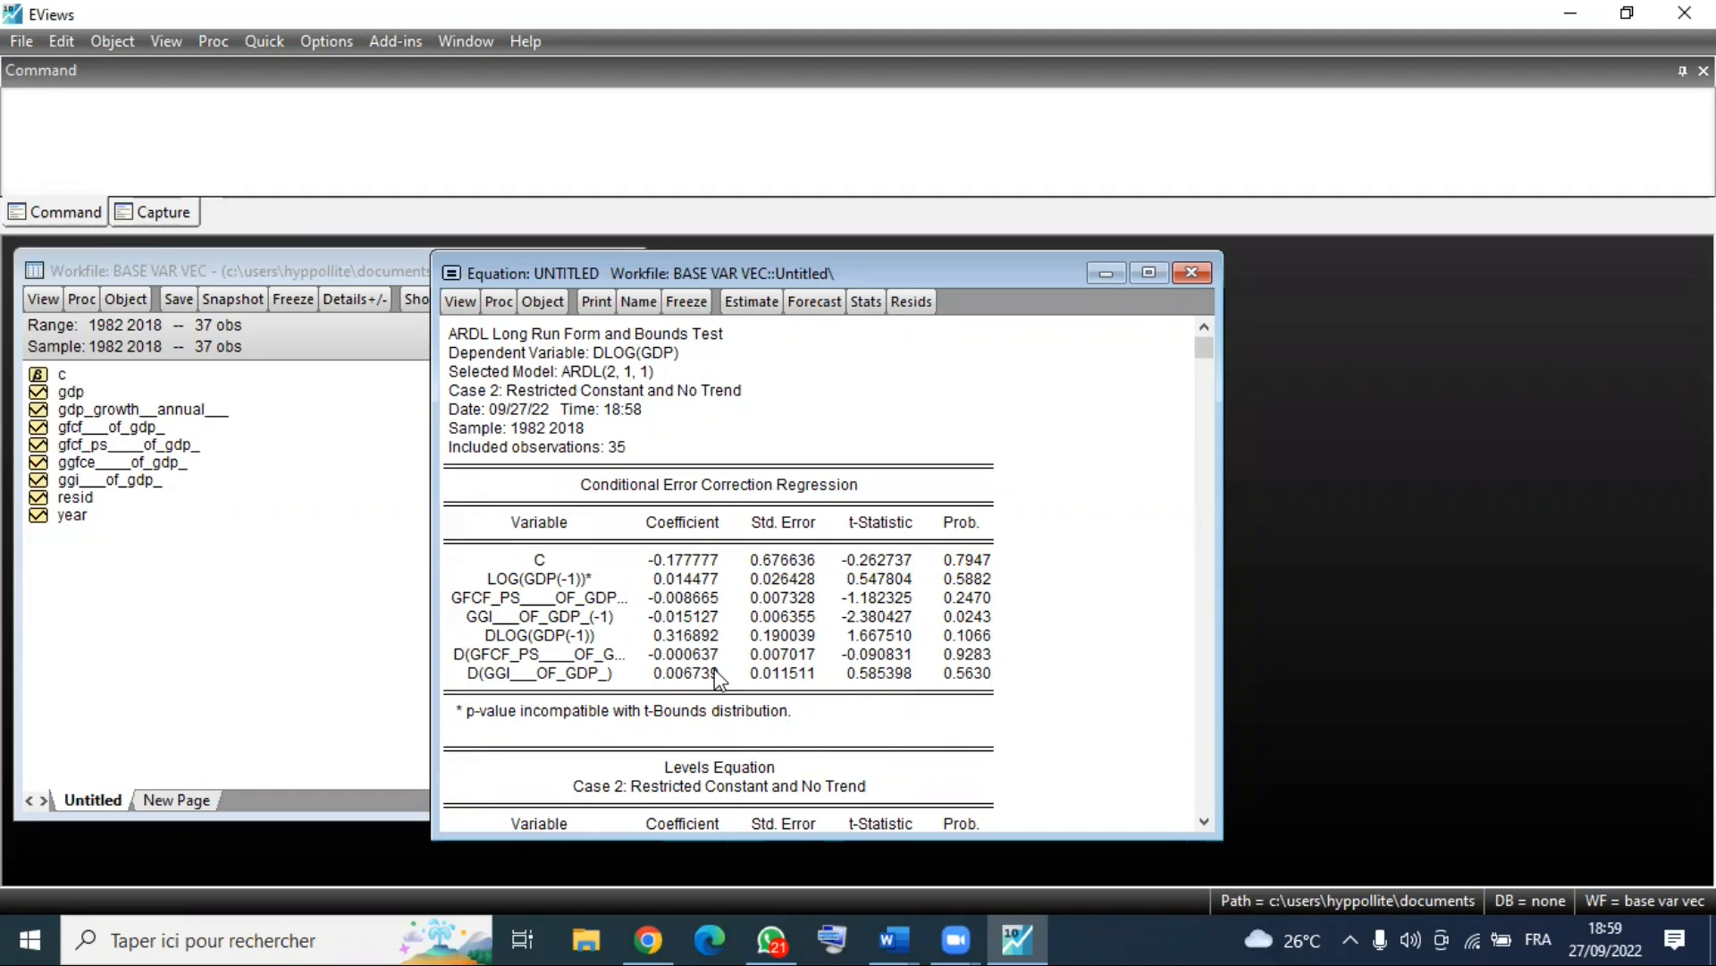
scroll(715, 670, down, 4)
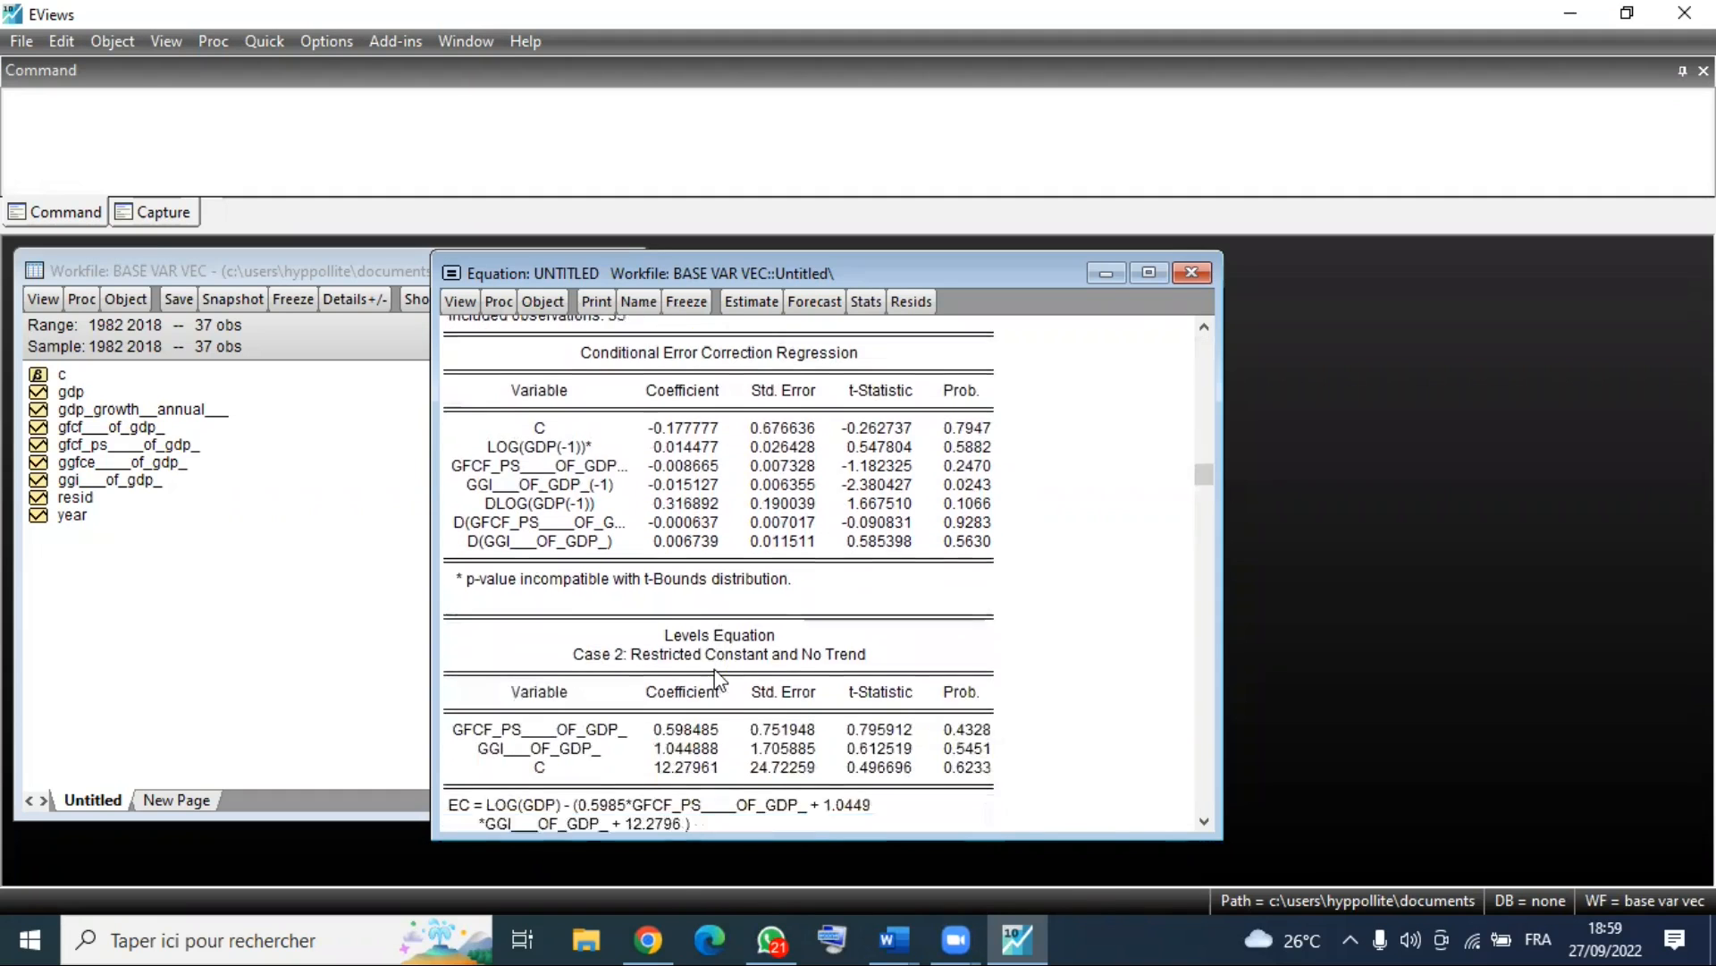
scroll(716, 671, down, 5)
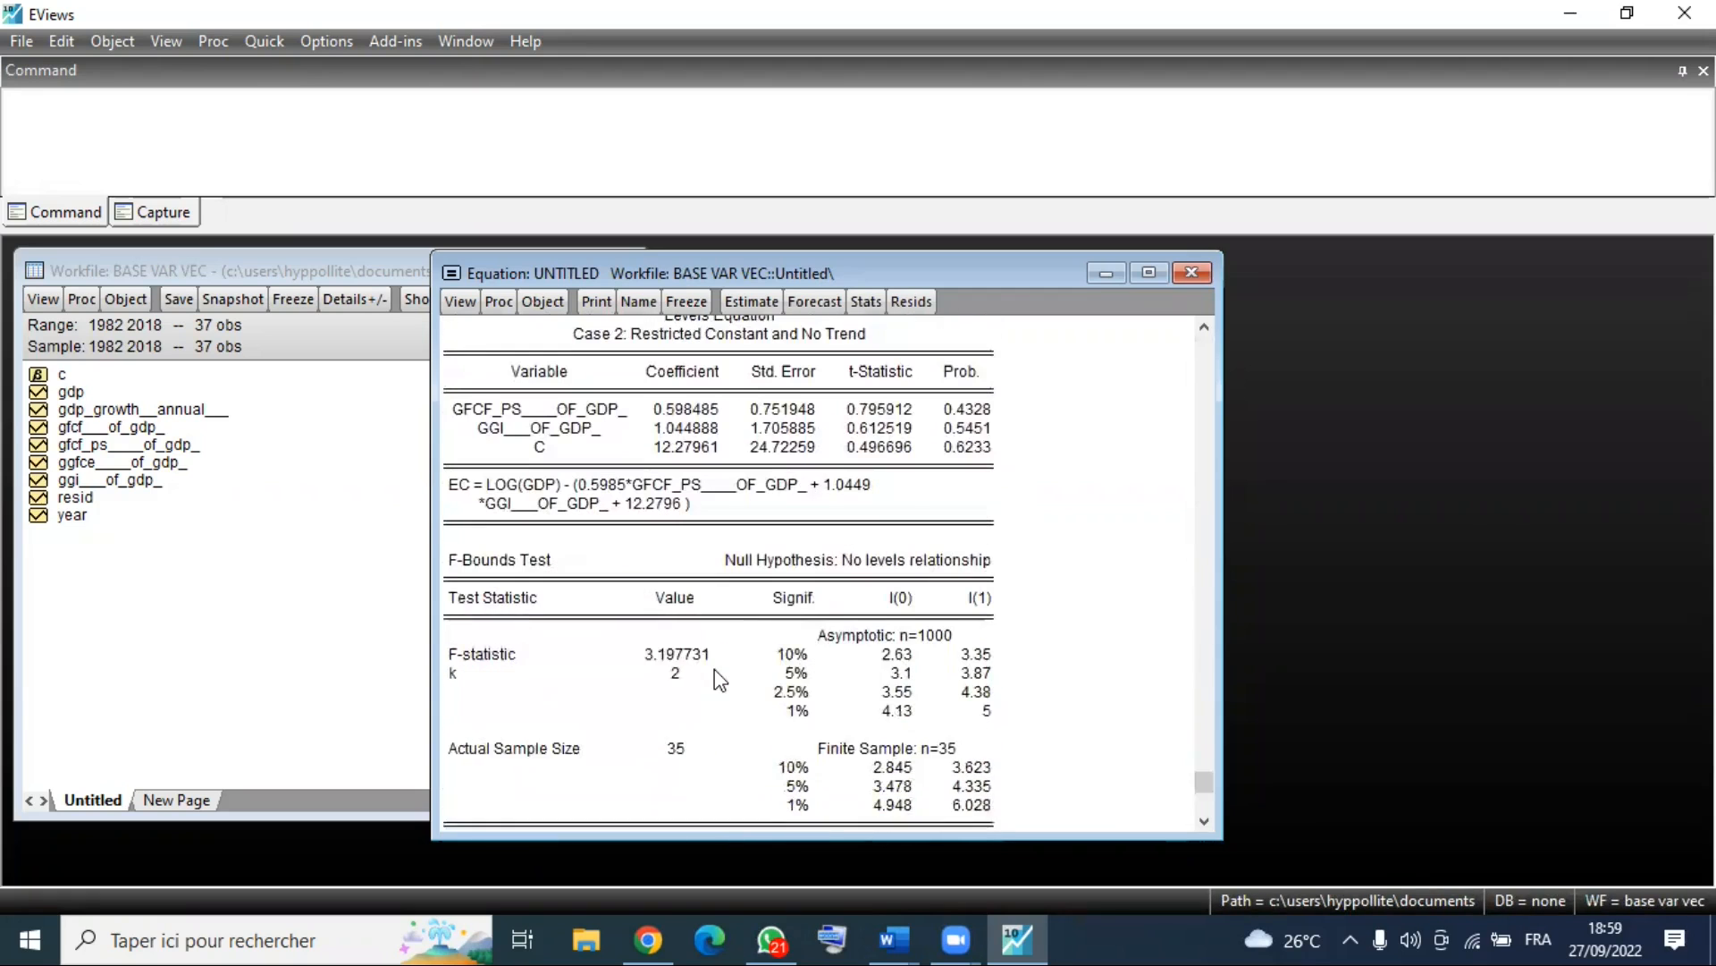
drag(454, 524, 988, 796)
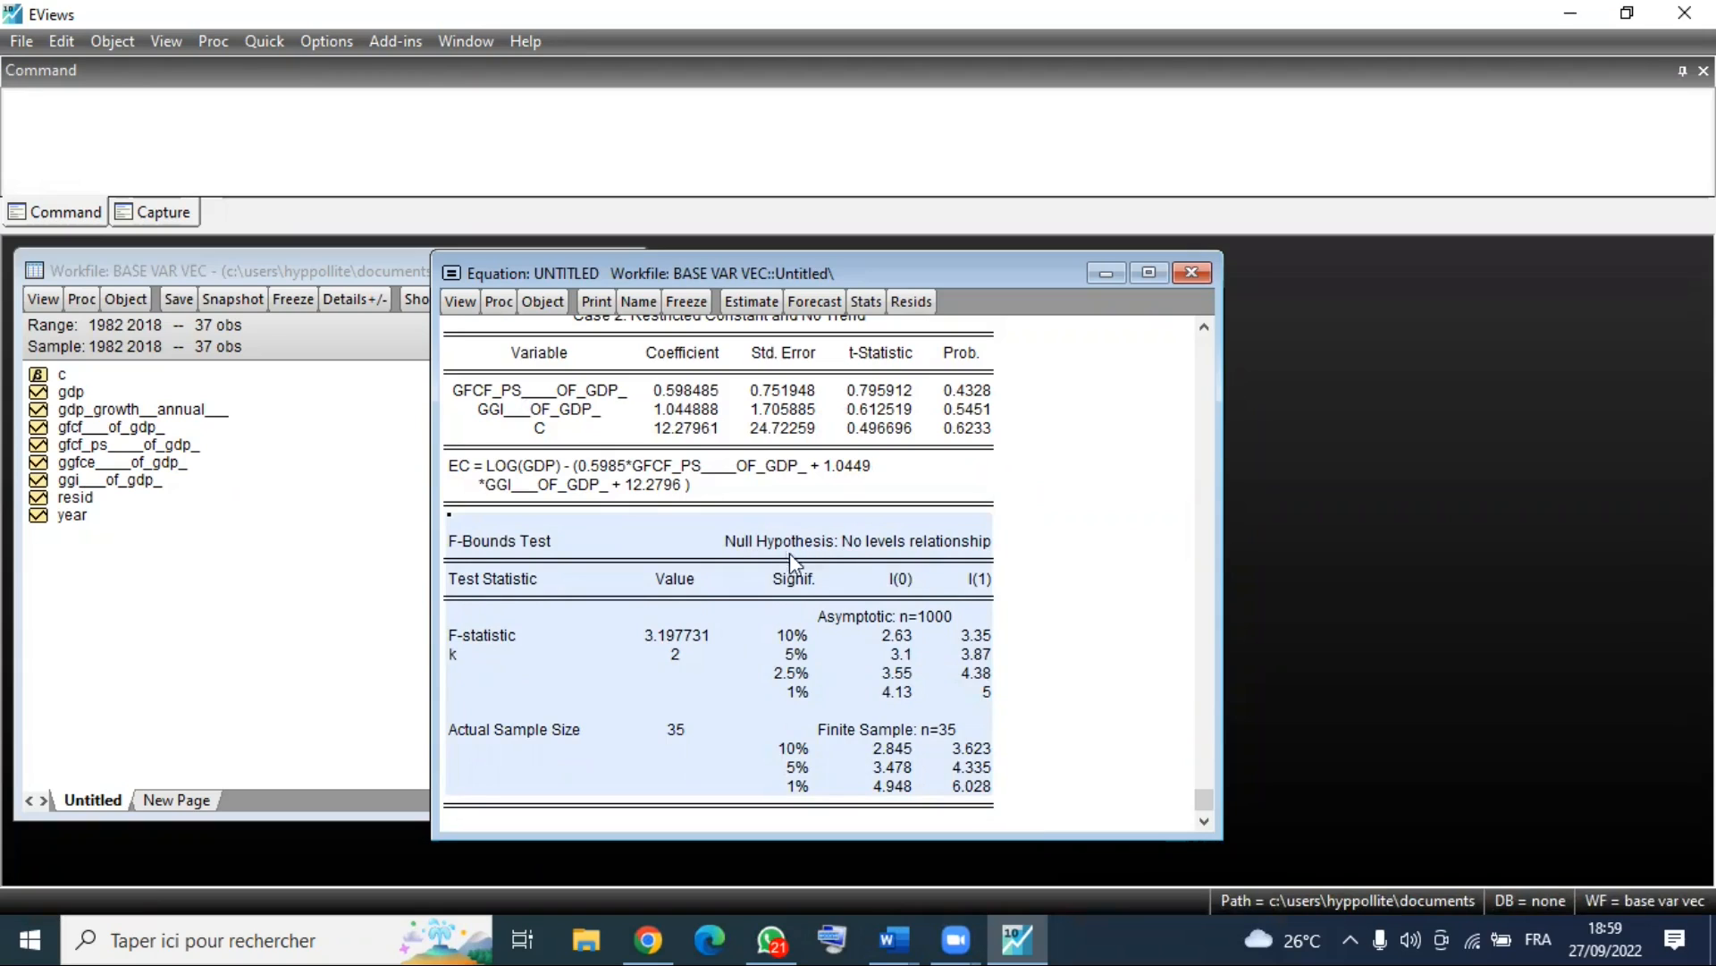
click(845, 543)
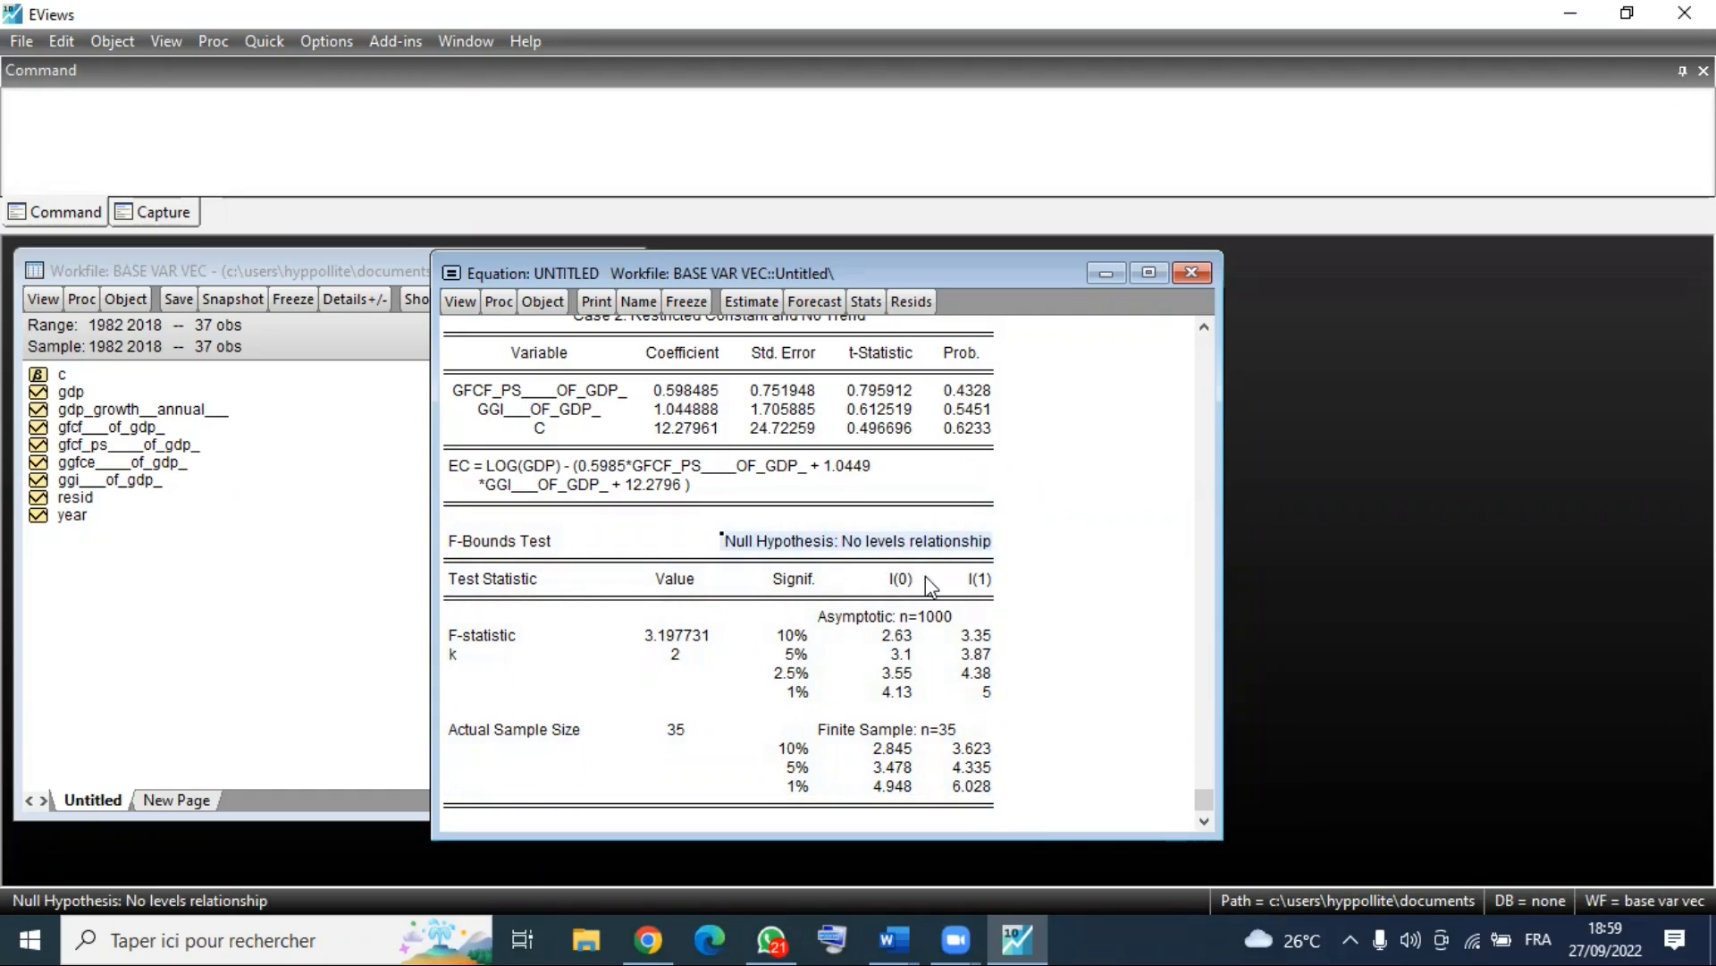
click(845, 539)
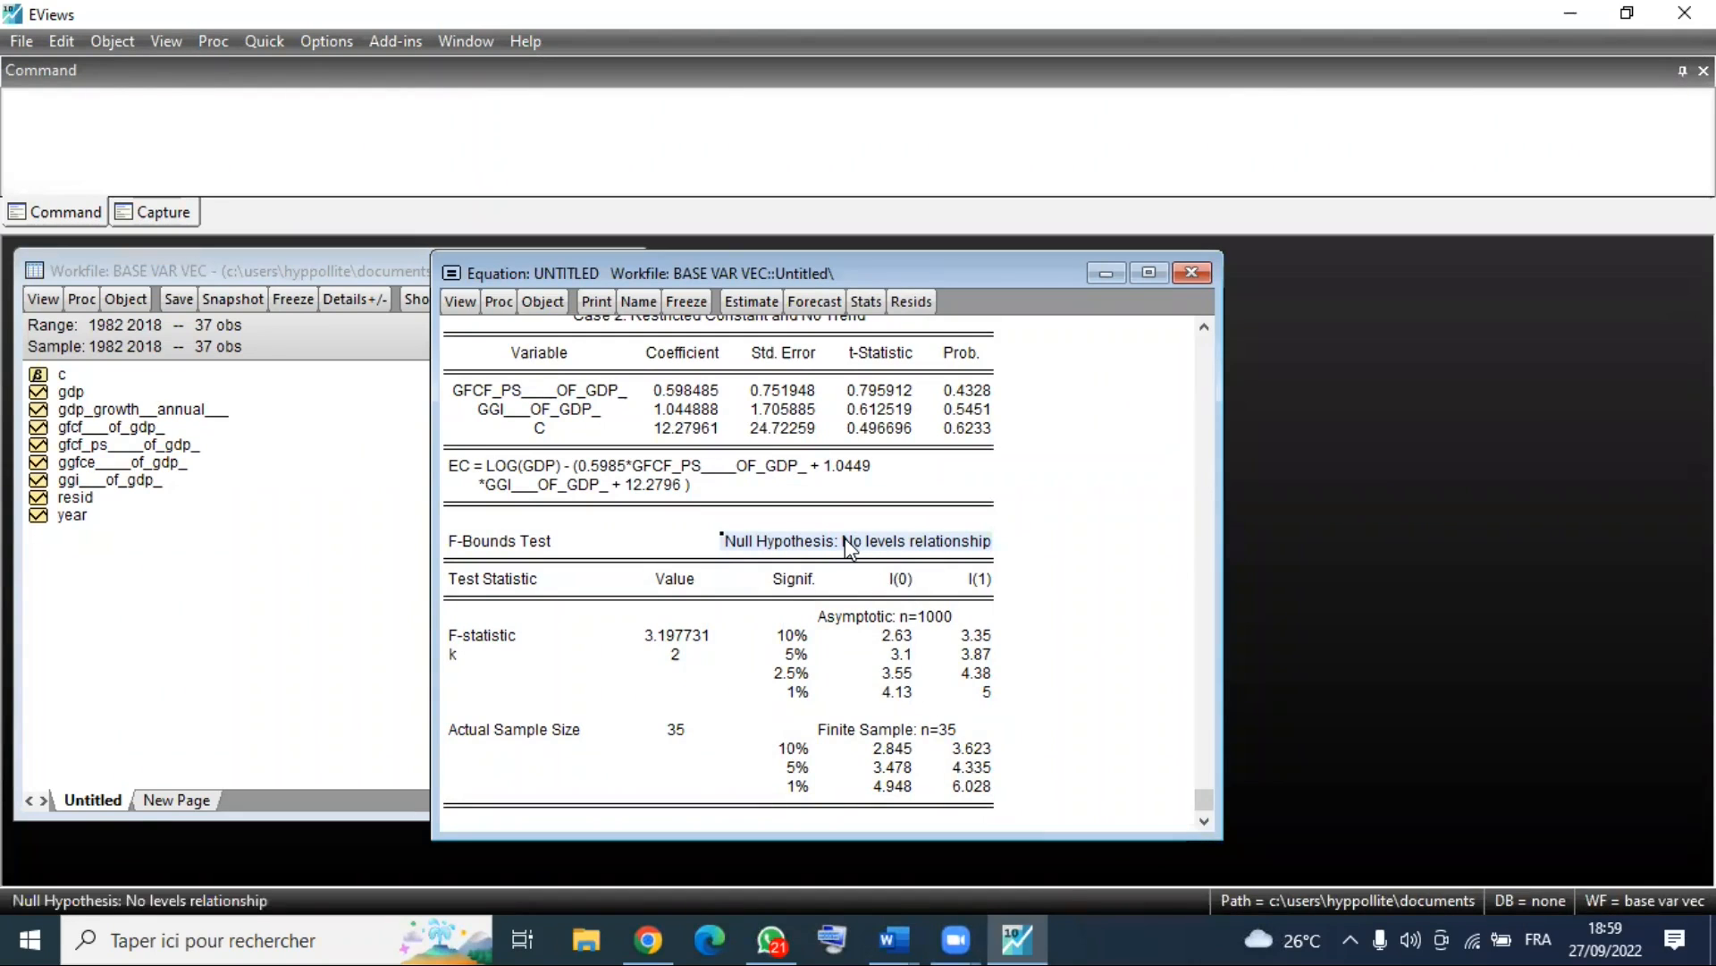
Compare the F-statistic with the asymptotic I(0) and I(1) critical bounds, first at the 10% level and then from 5% to 1%.
click(638, 635)
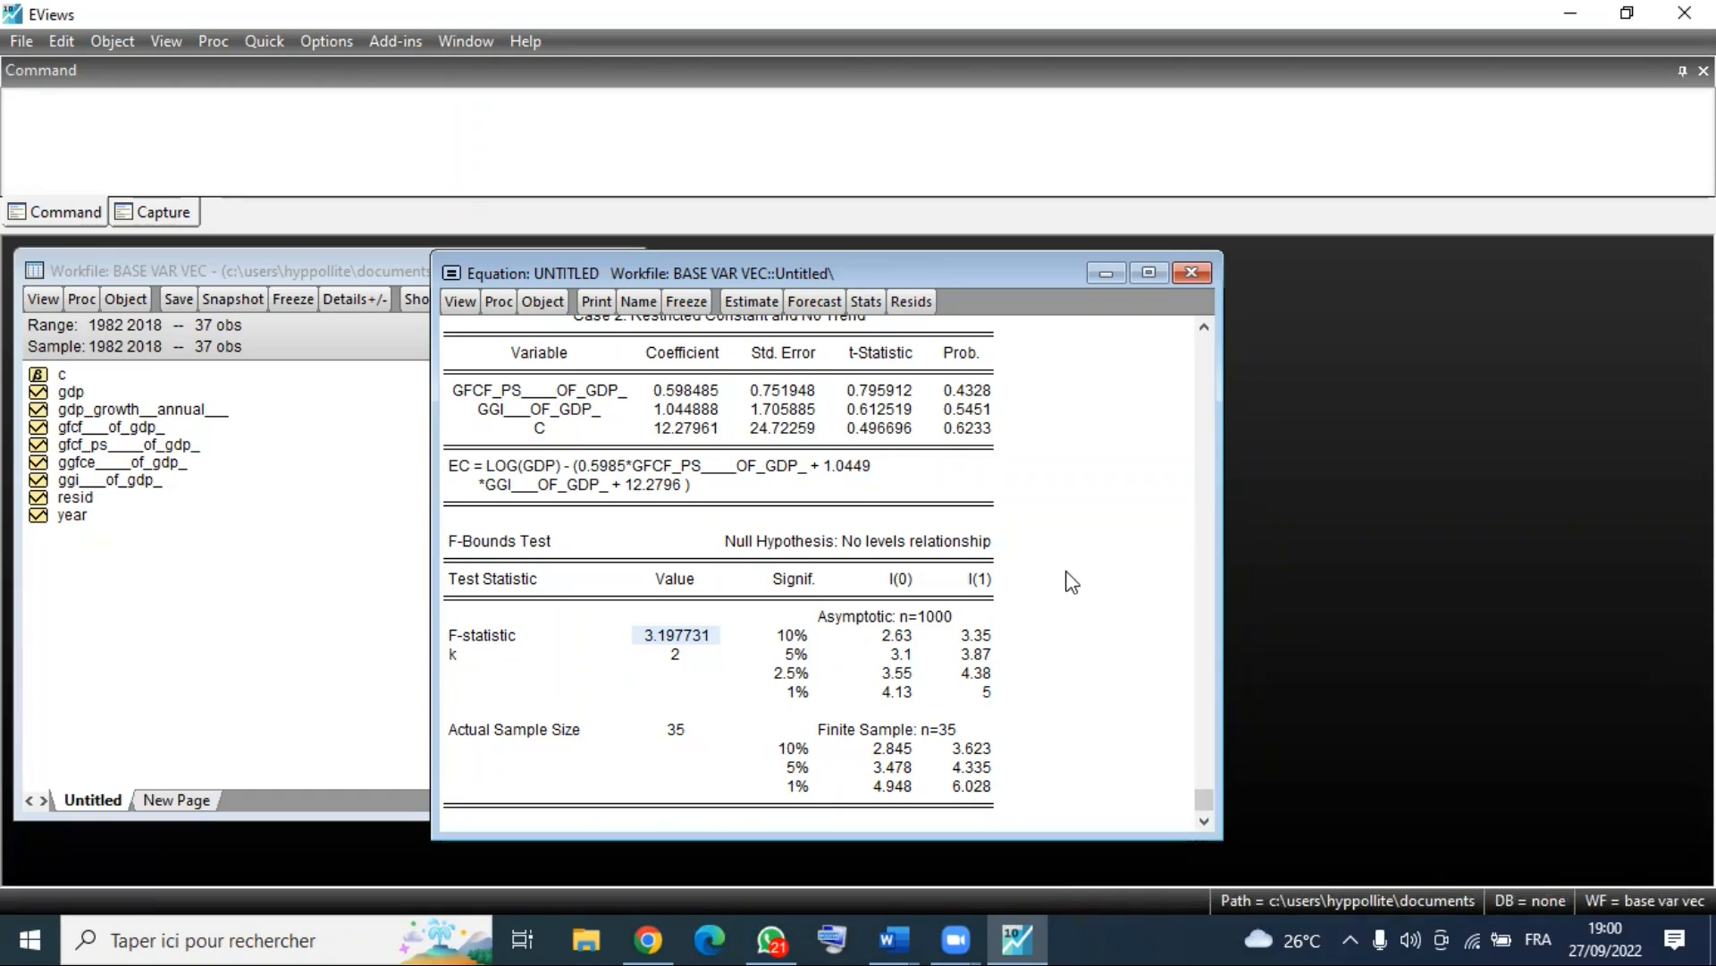
click(646, 633)
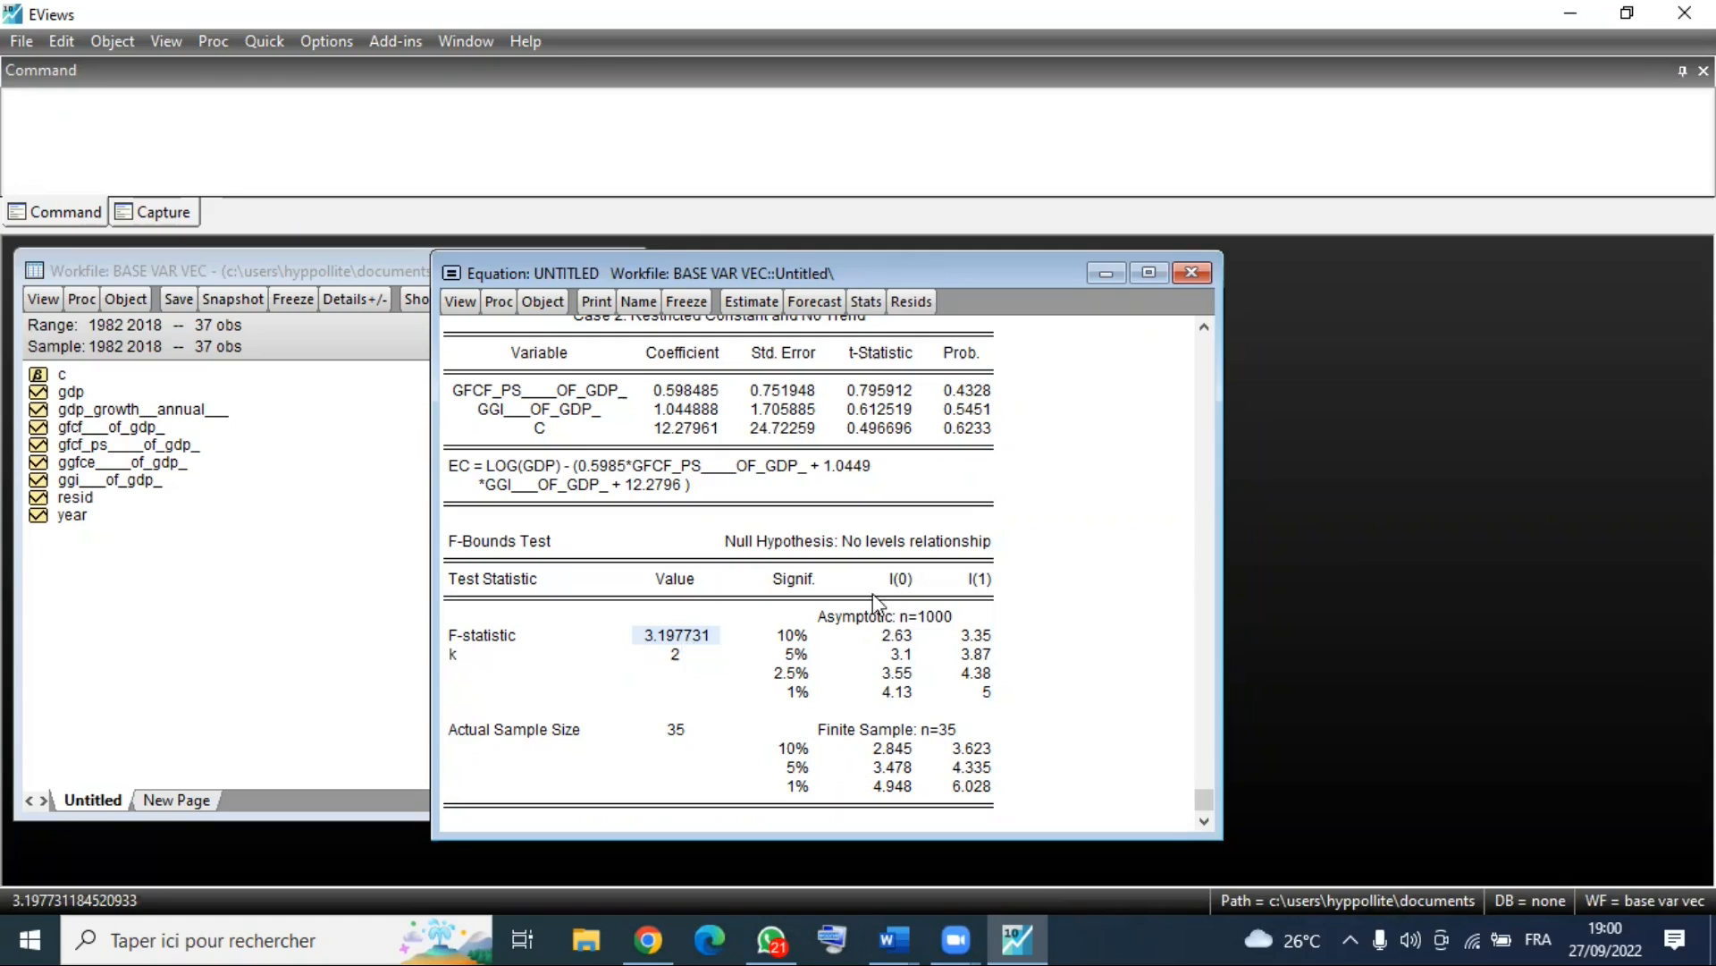
drag(887, 639, 983, 696)
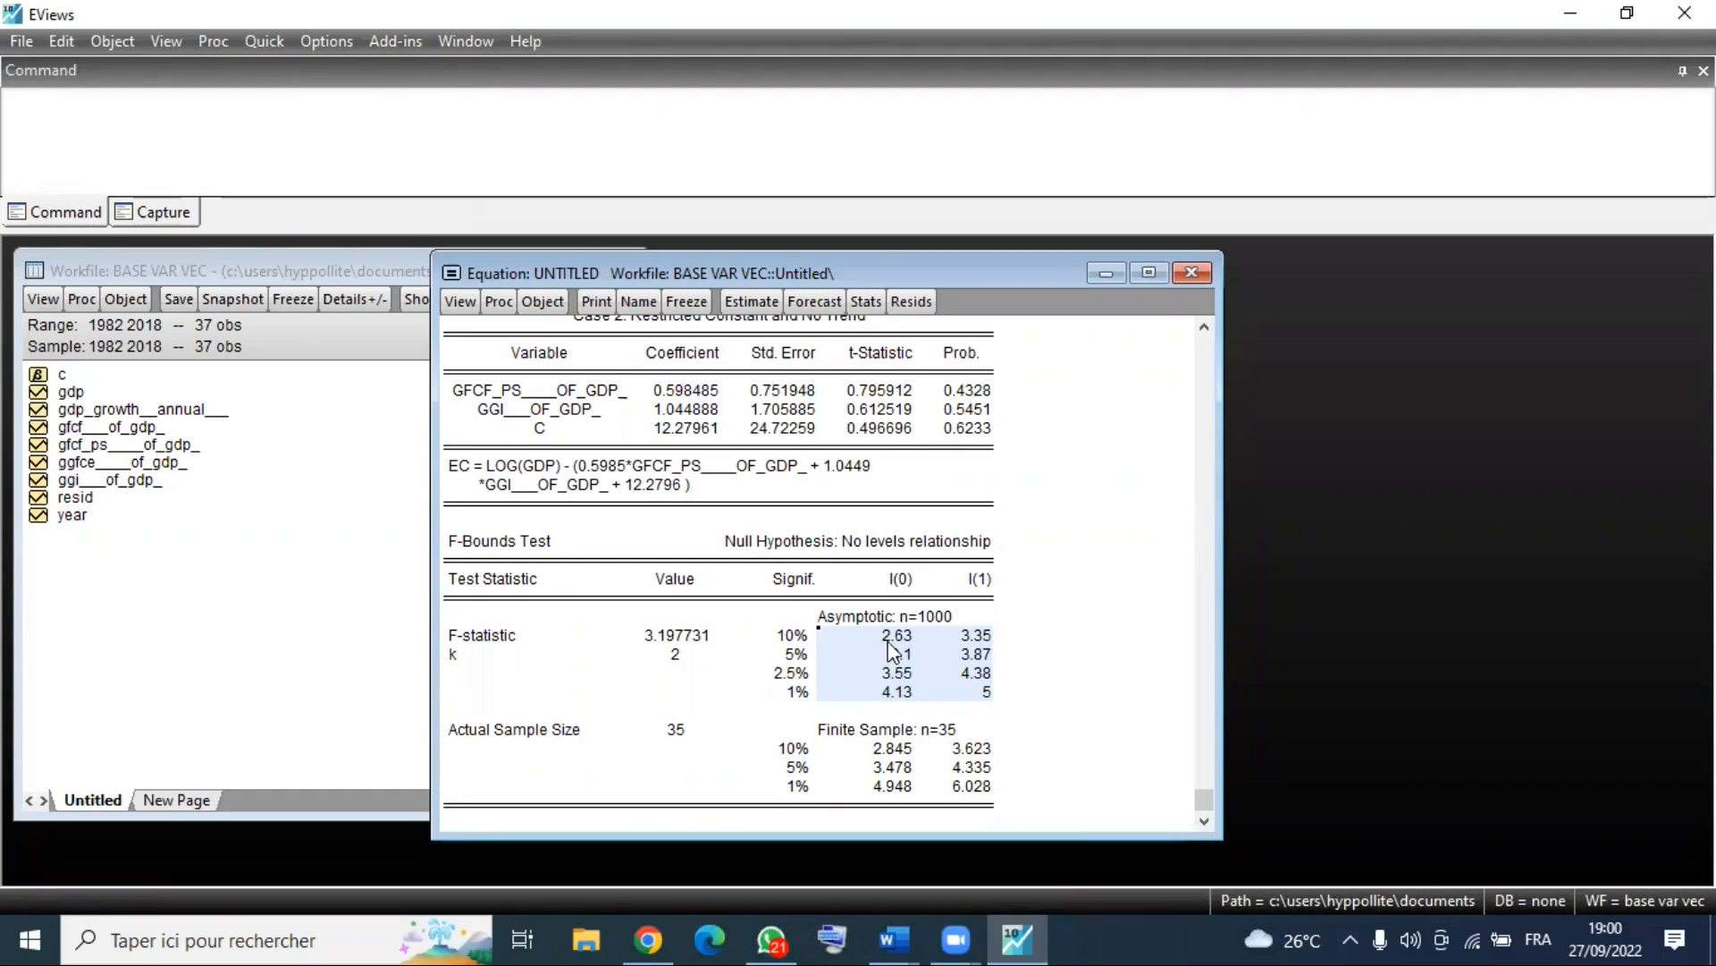
click(979, 637)
drag(984, 677, 984, 692)
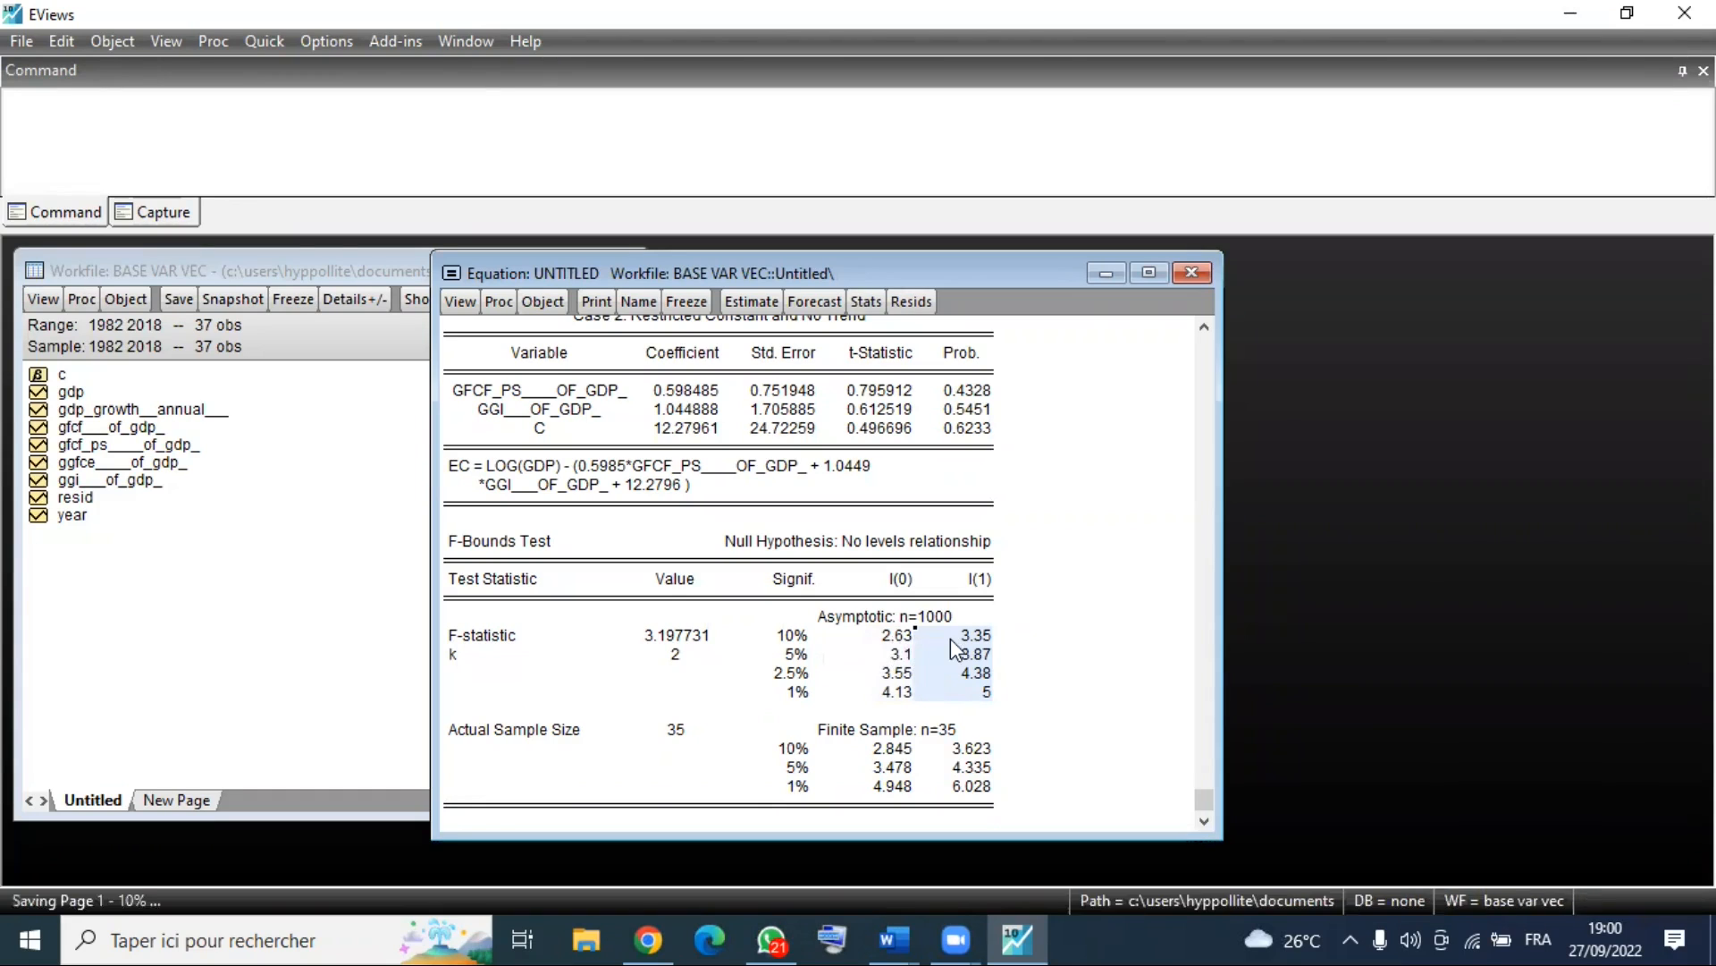
click(883, 637)
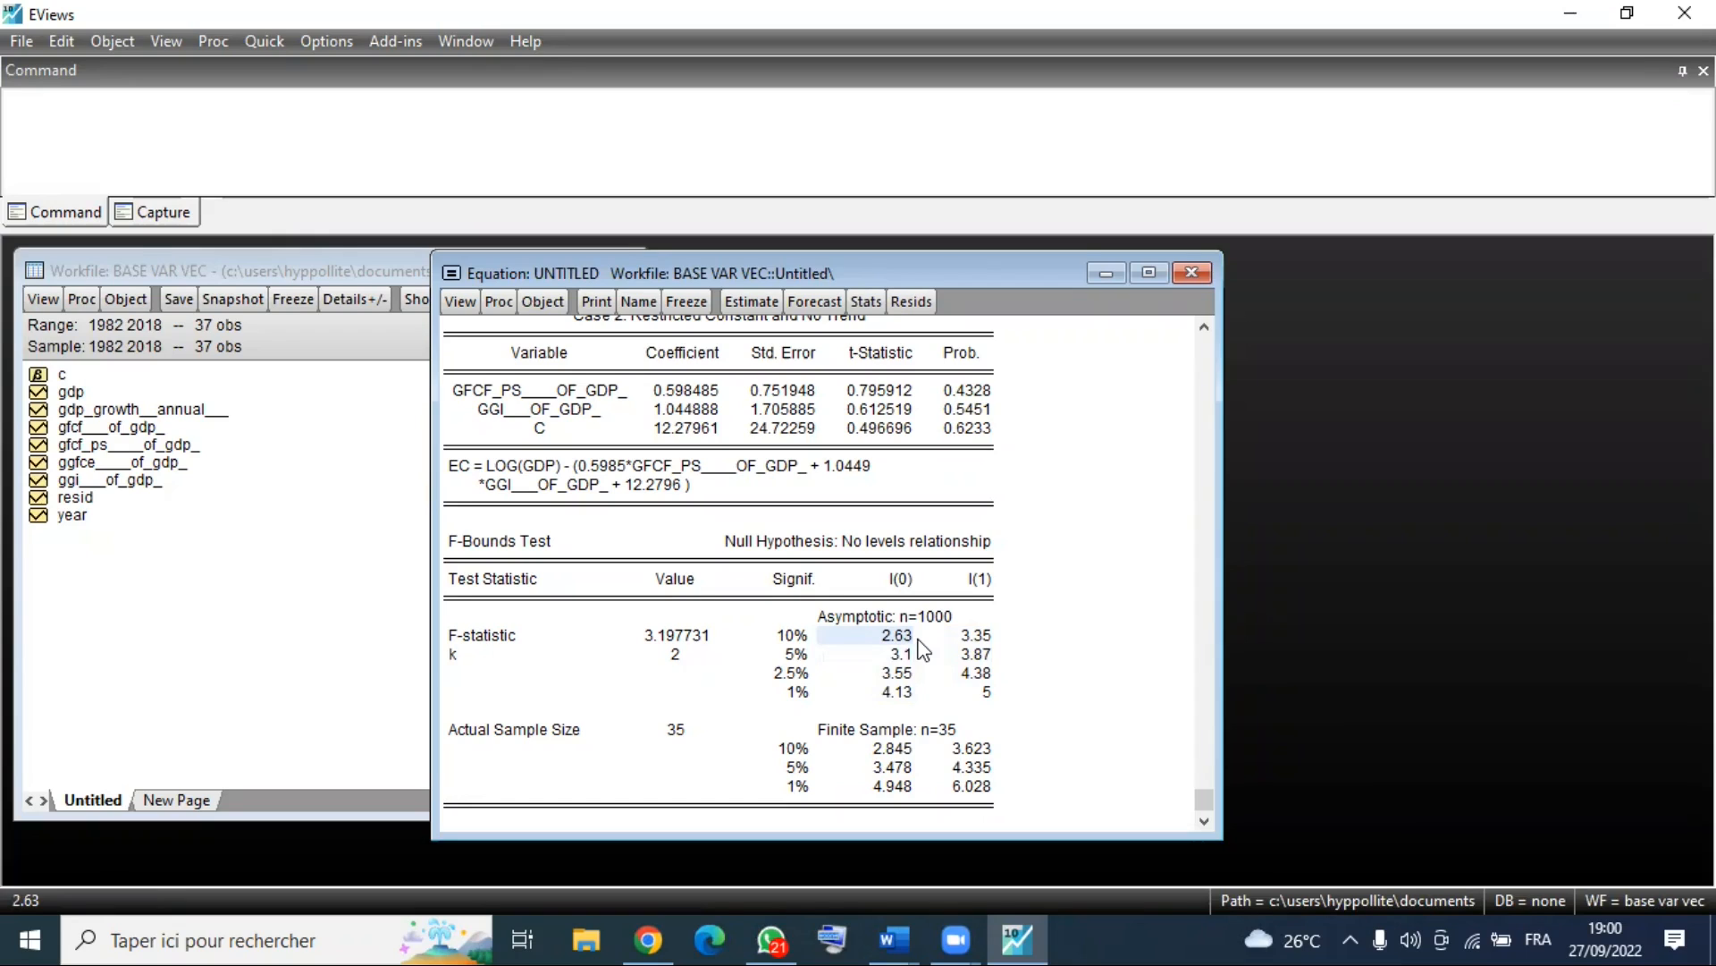
click(982, 637)
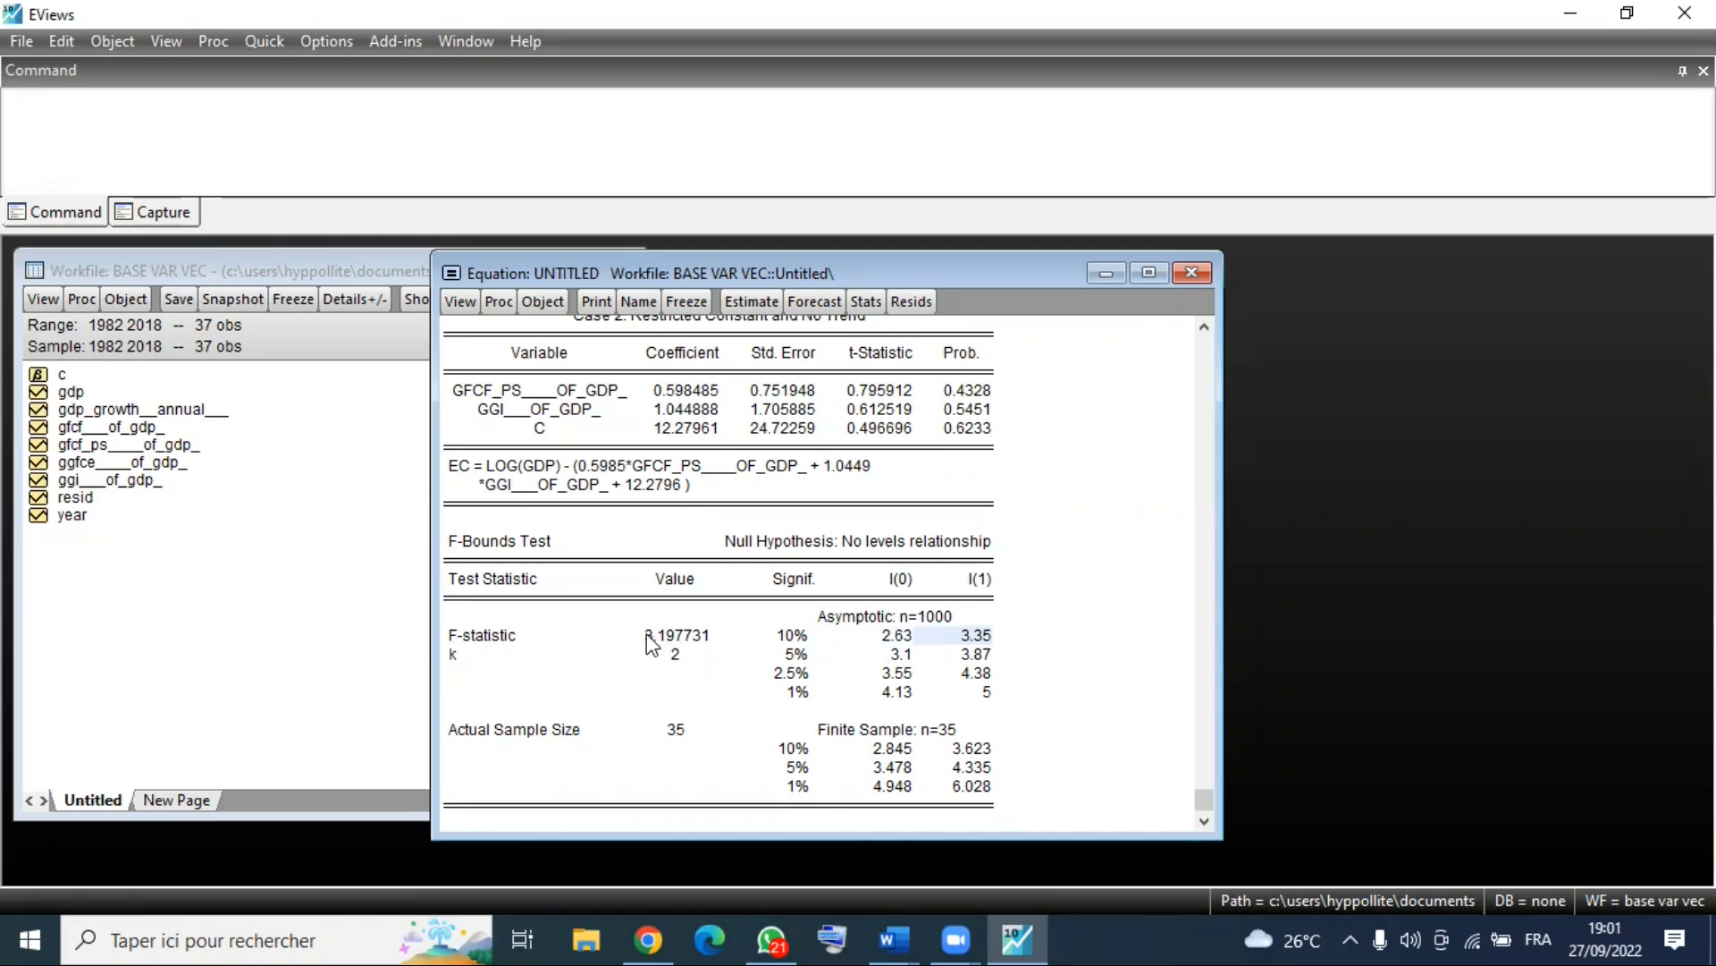
drag(628, 637, 706, 639)
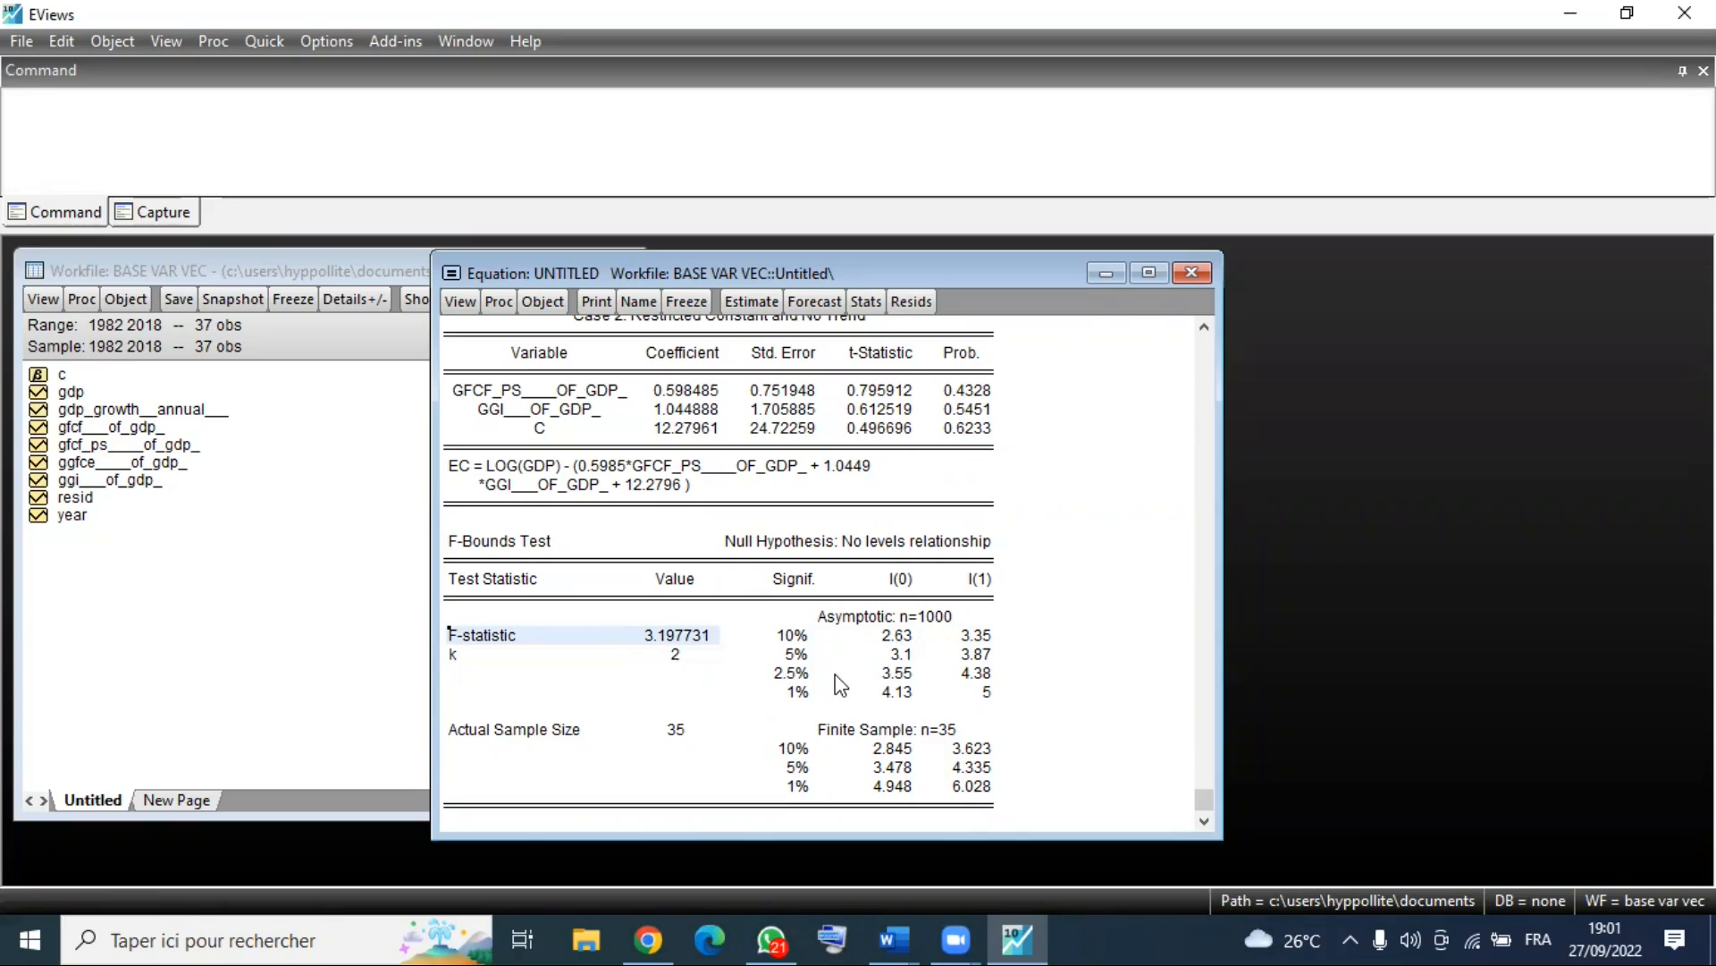
drag(885, 659, 998, 713)
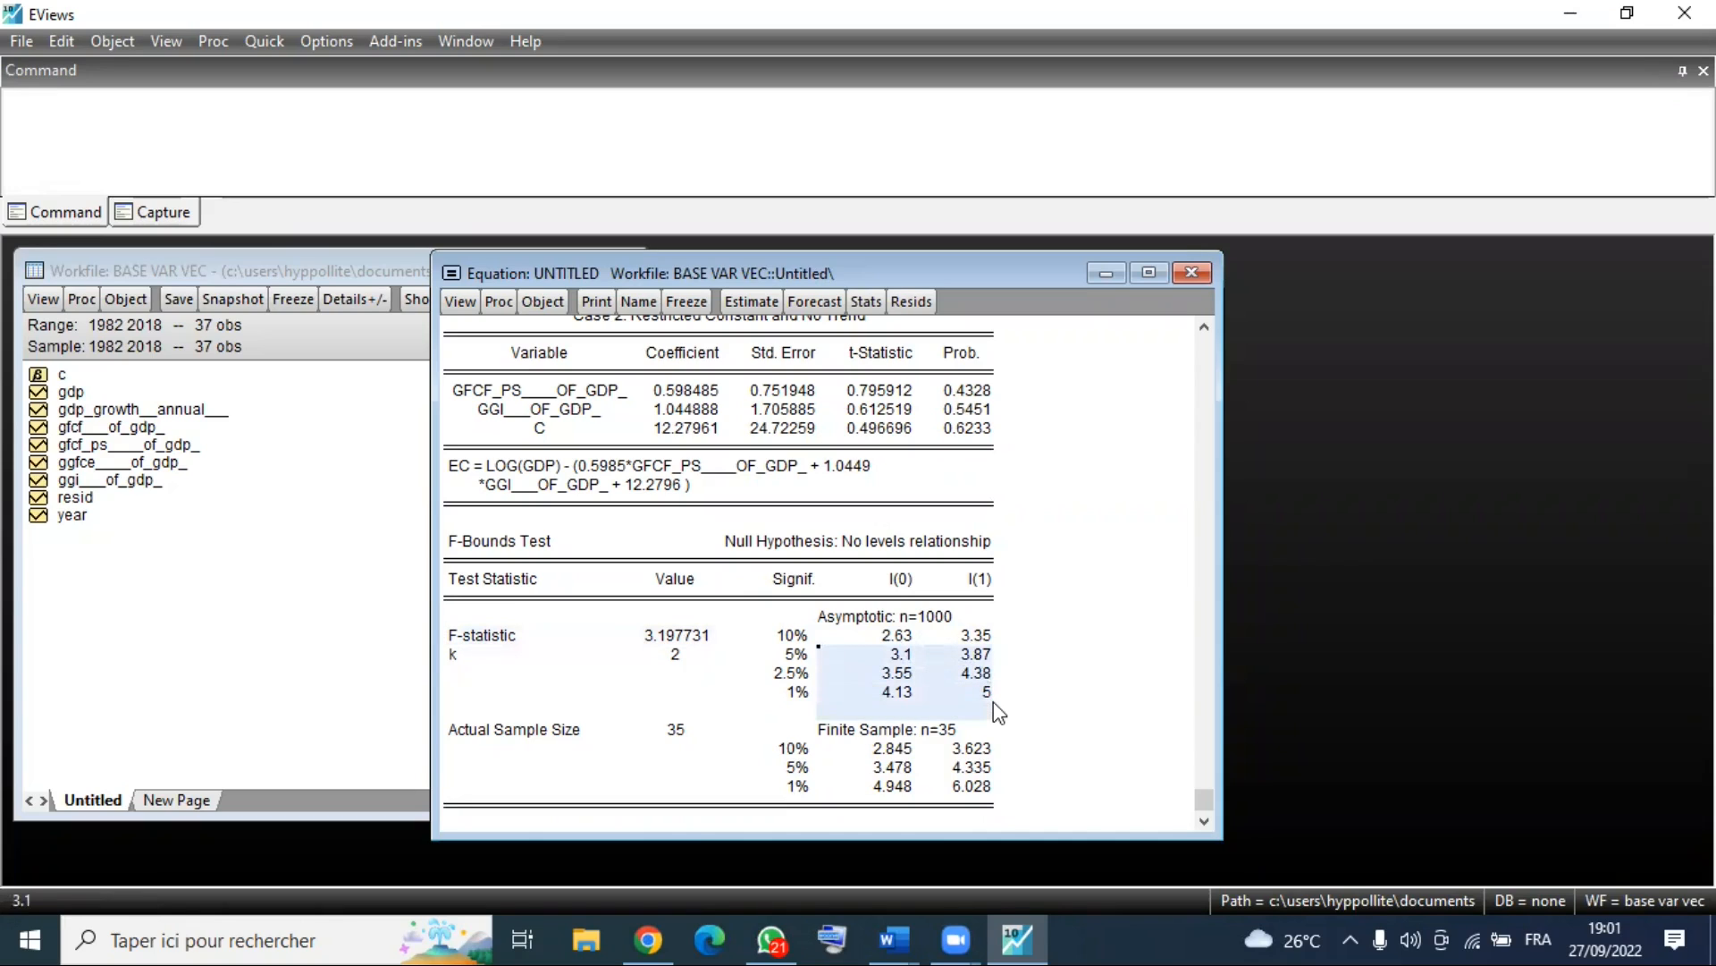
click(881, 660)
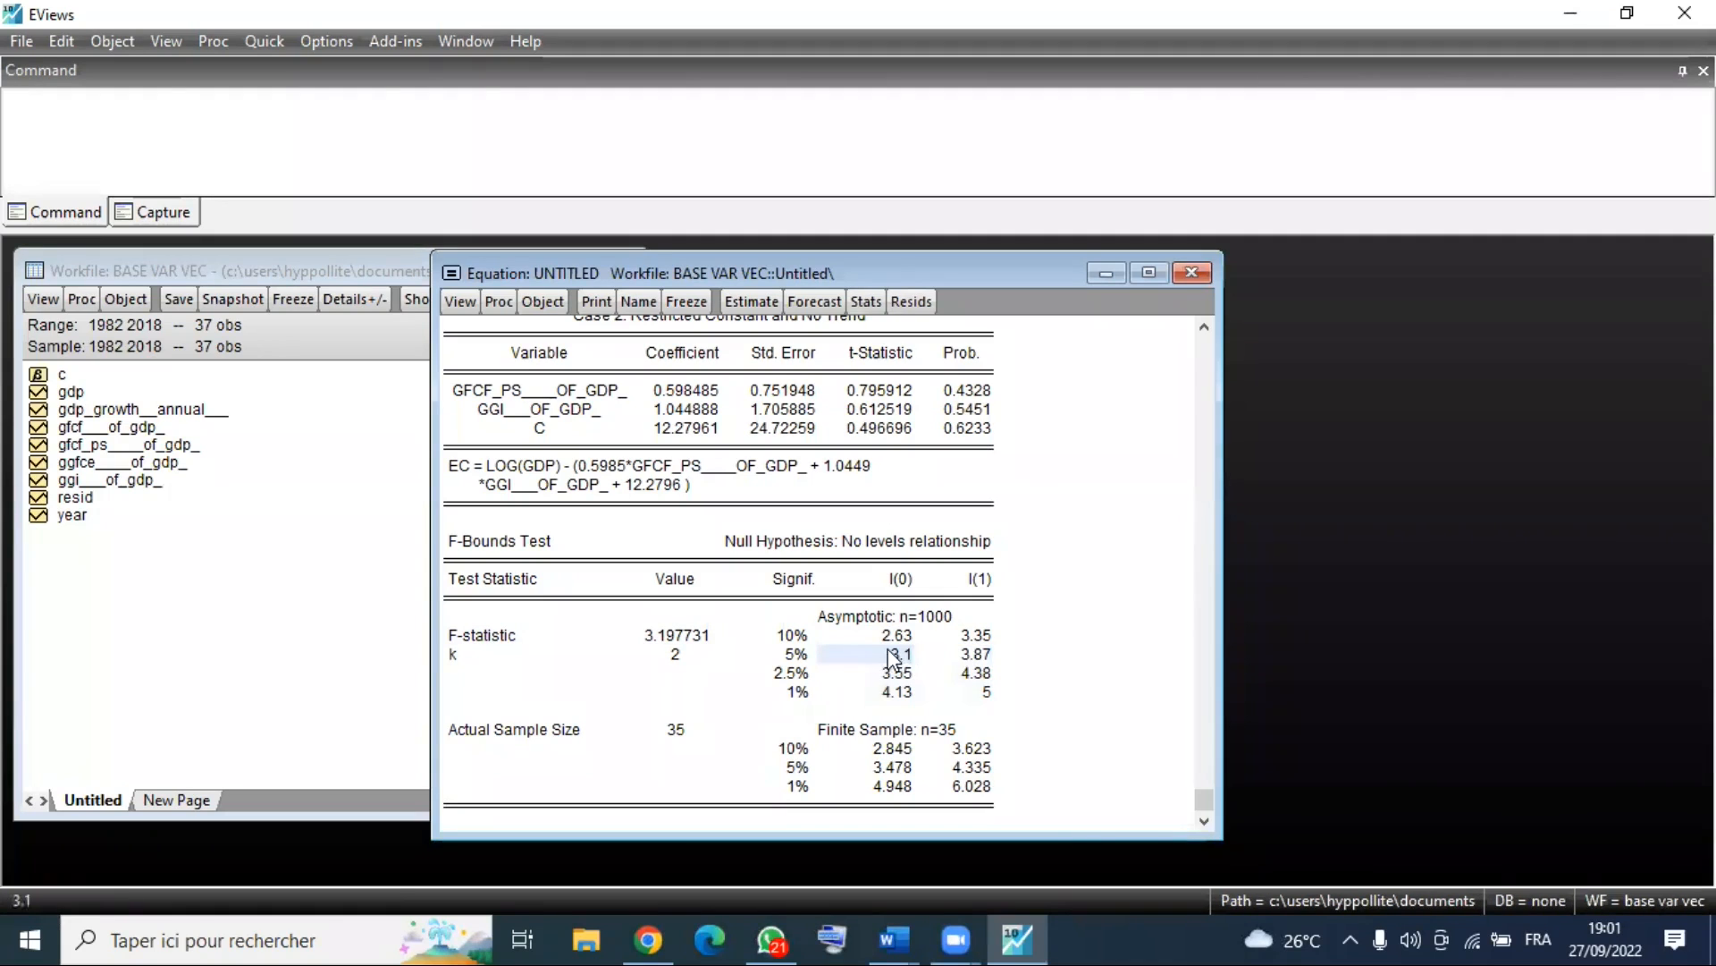
drag(871, 660, 994, 699)
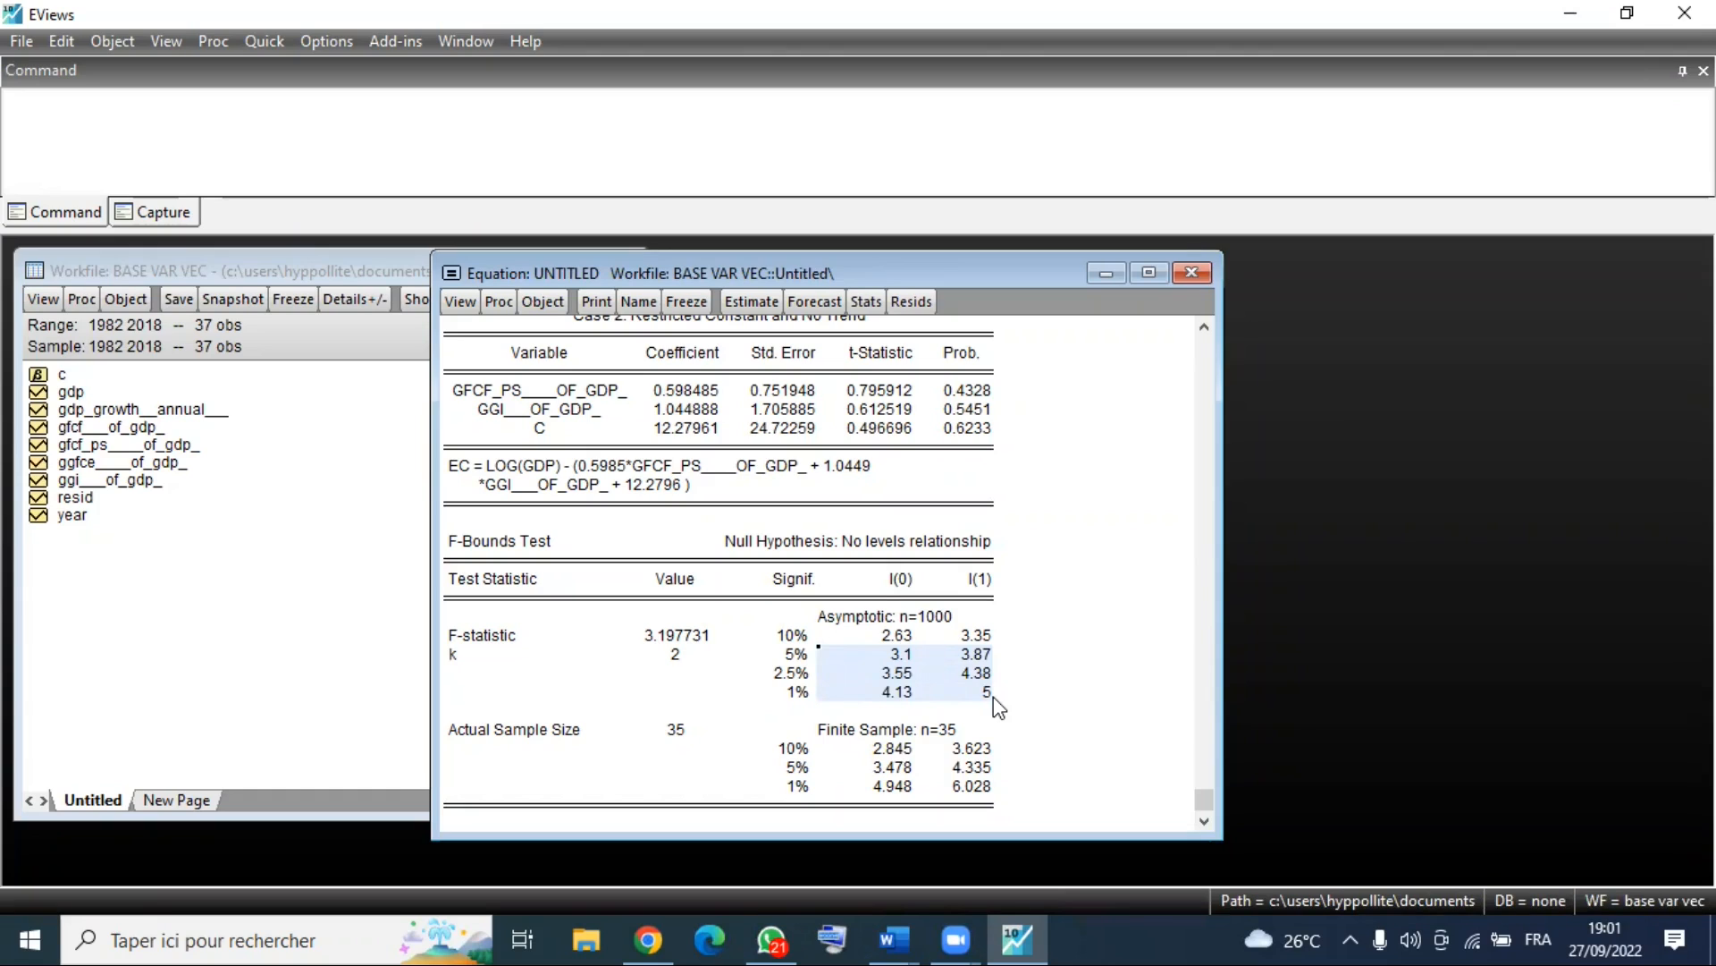
Run the Long Run Form and Bounds Test again and examine the Levels Equation, especially the probabilities of GFCF_PS, GGI and the constant.
click(461, 304)
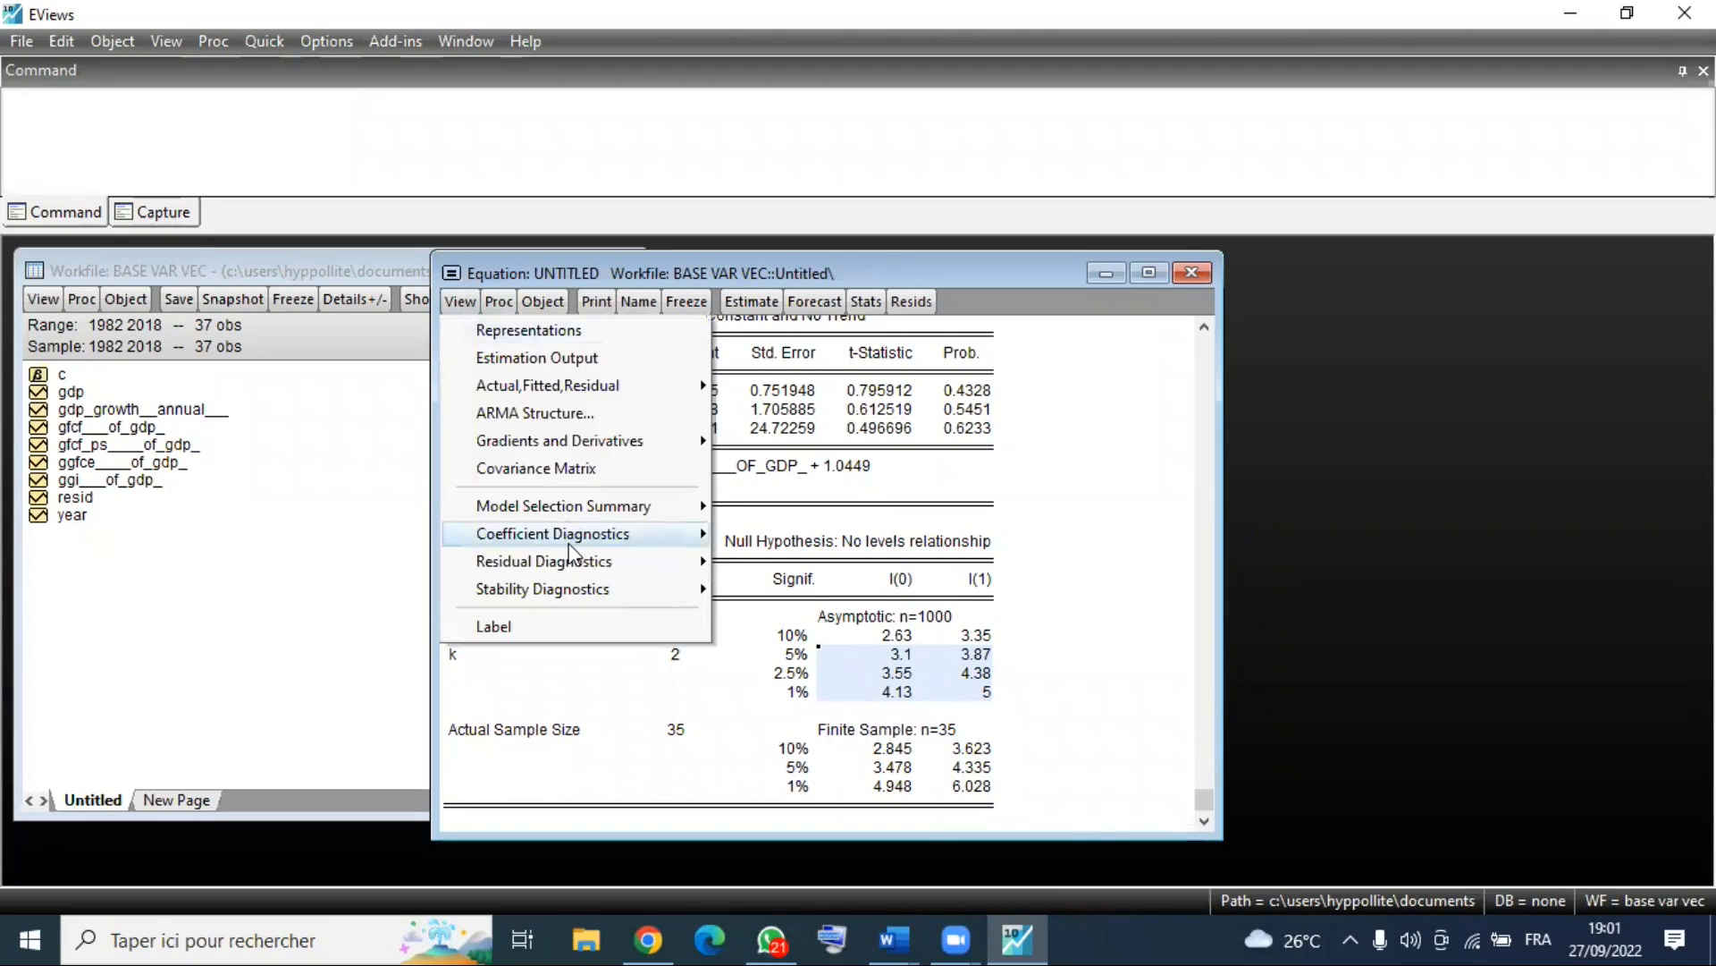
mouse_move(639, 542)
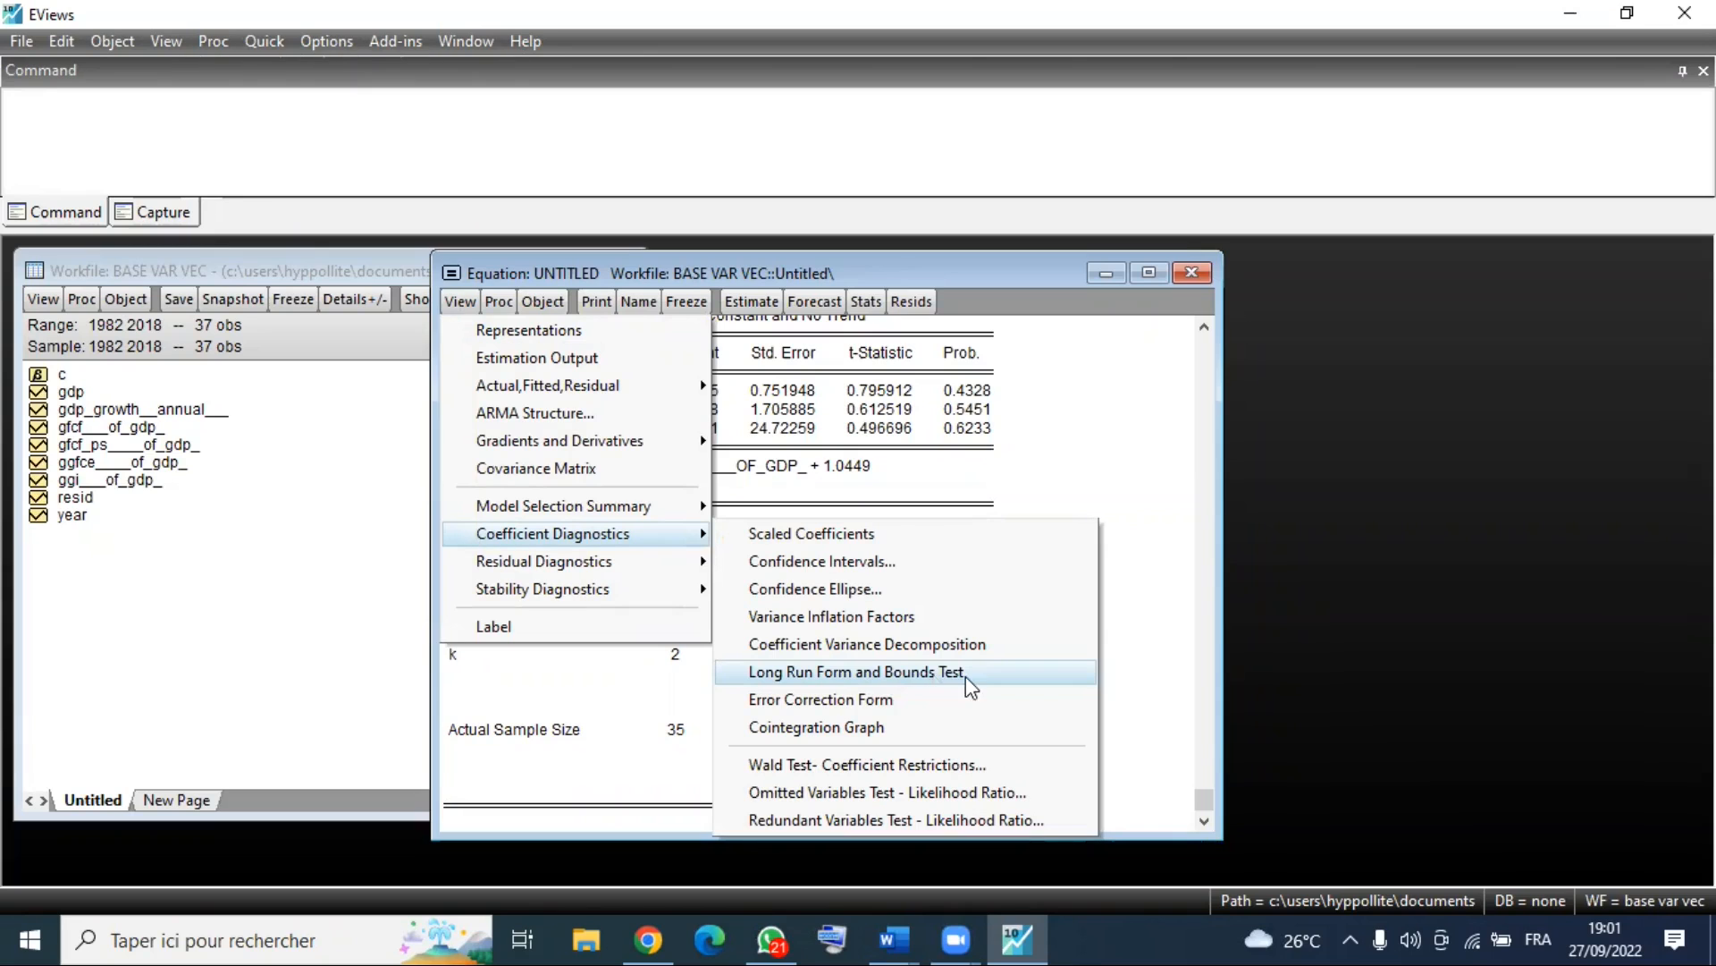
click(833, 673)
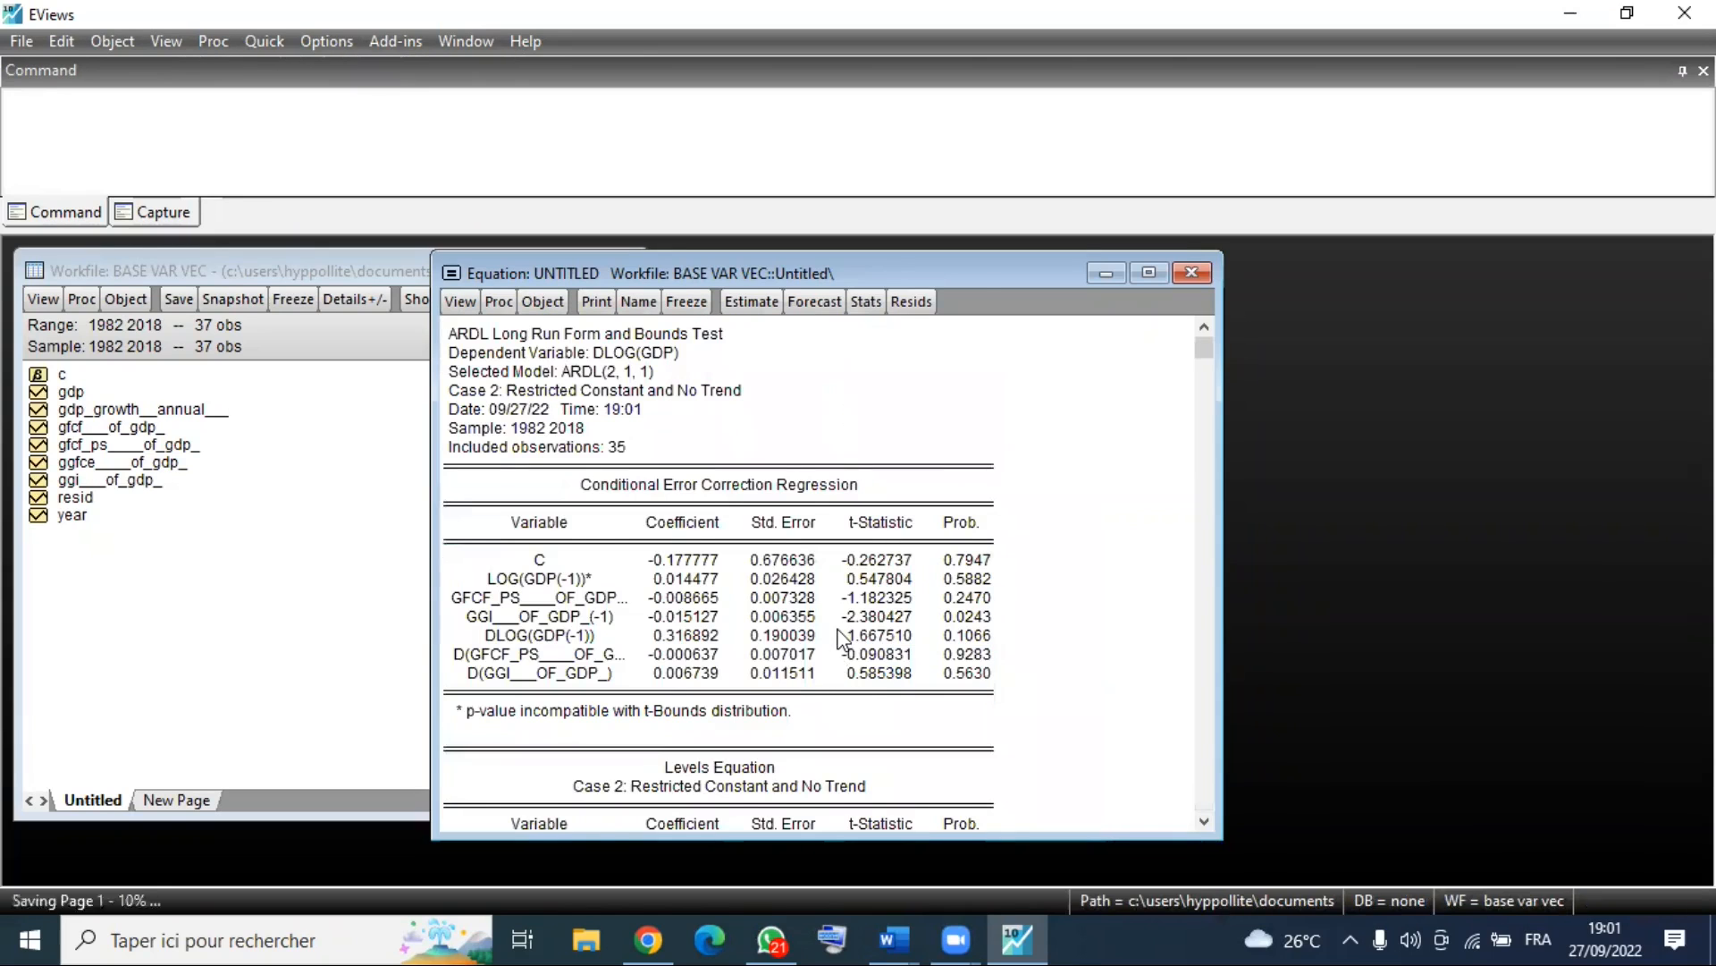
scroll(840, 636, down, 7)
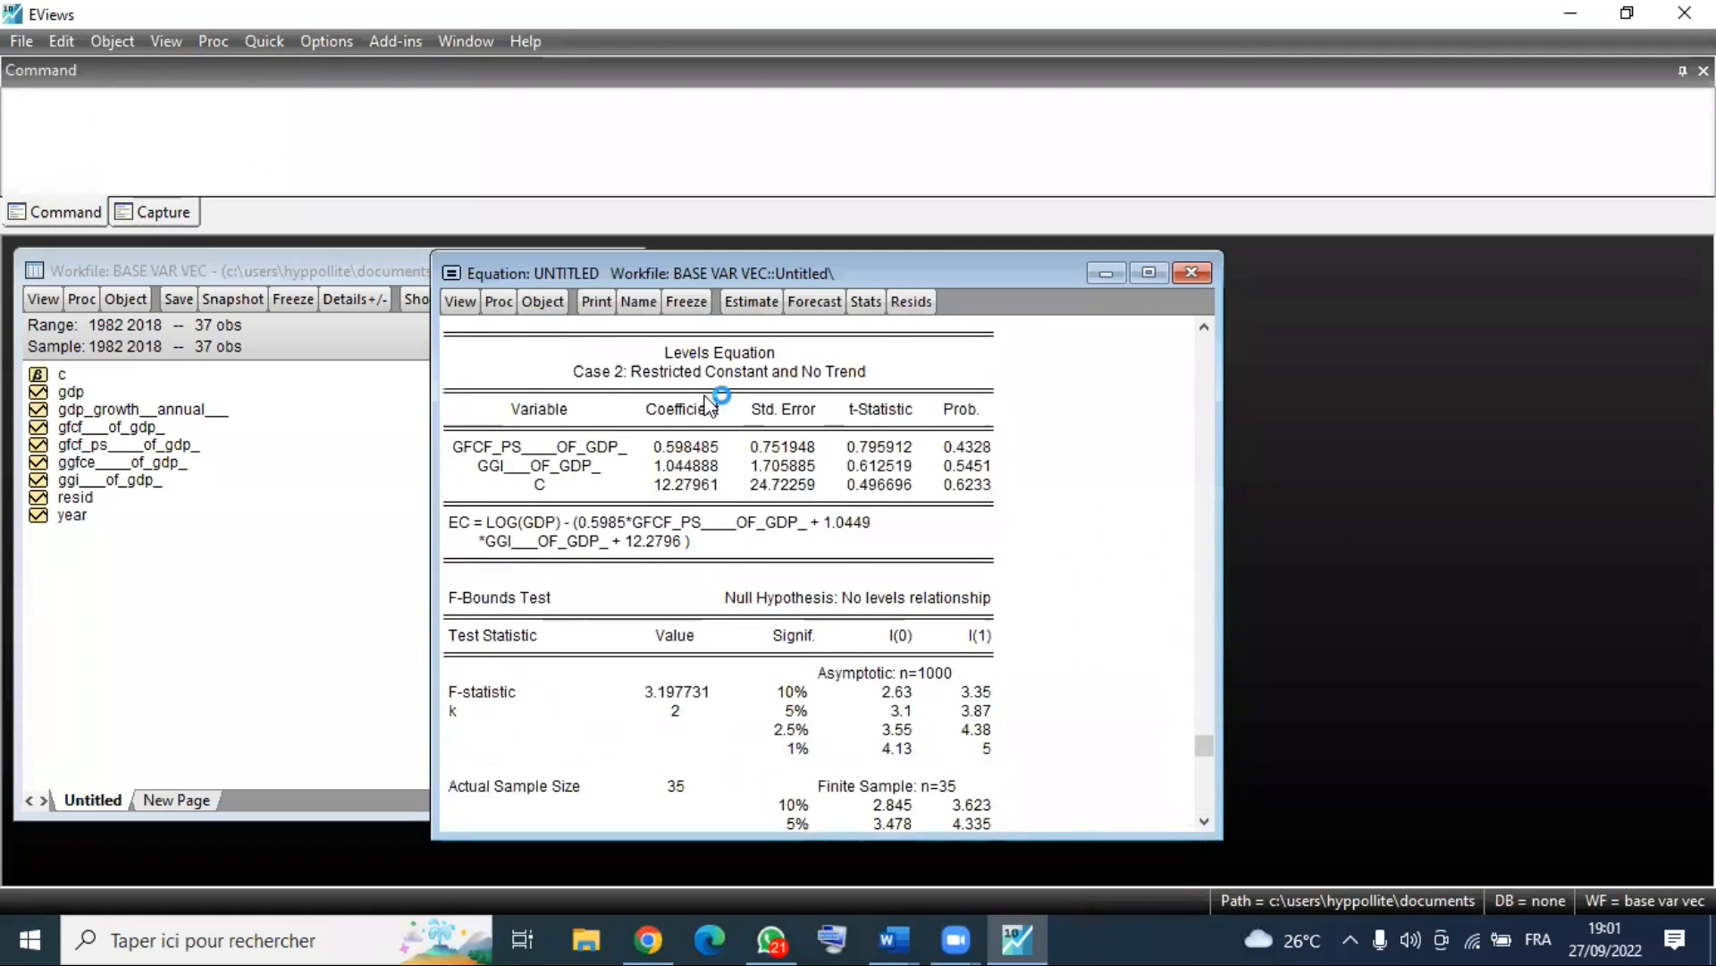
click(512, 370)
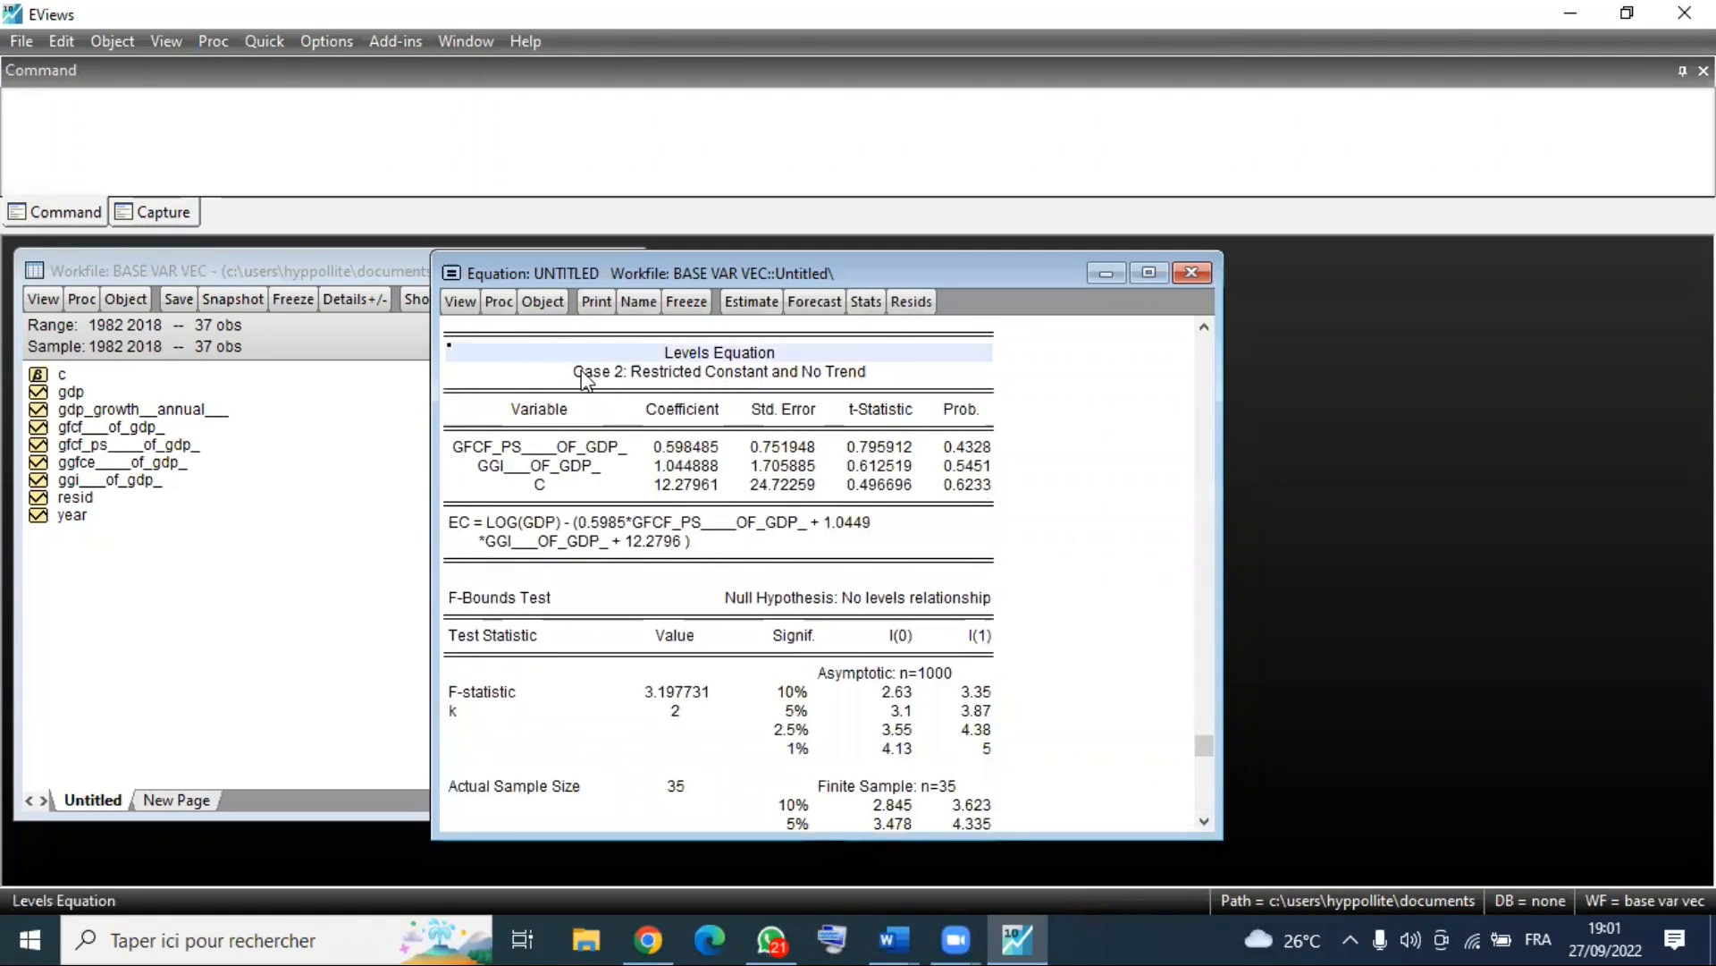
click(675, 404)
drag(742, 437, 889, 510)
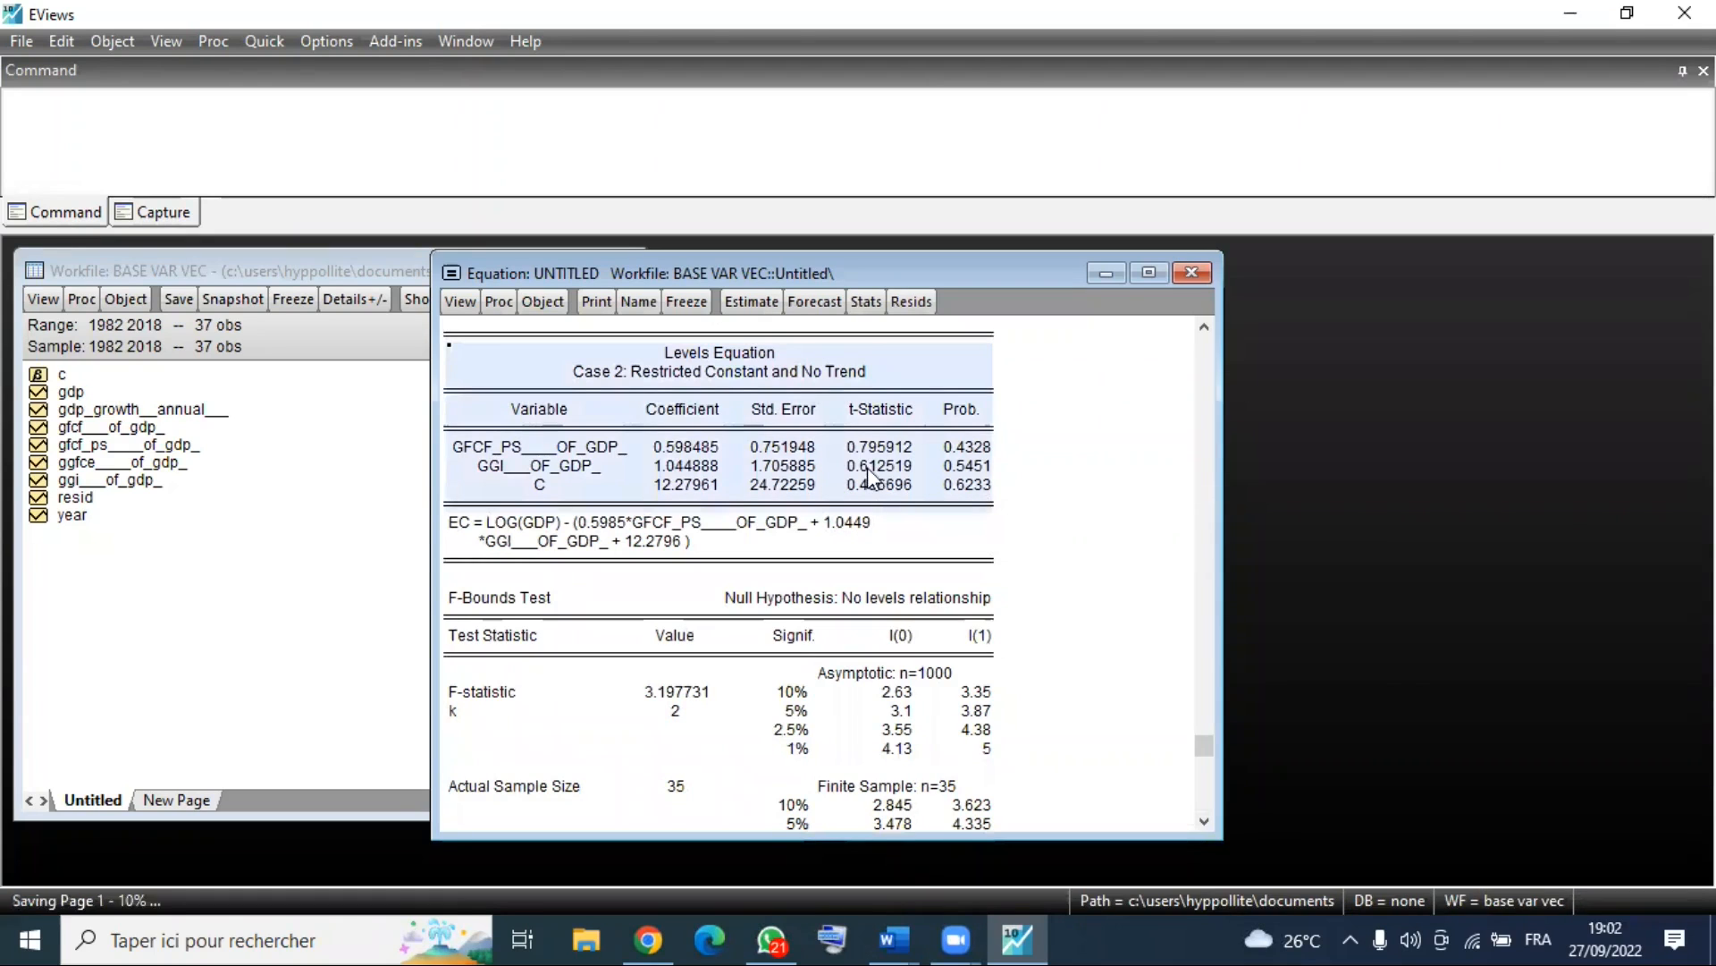
click(969, 447)
drag(974, 455, 986, 497)
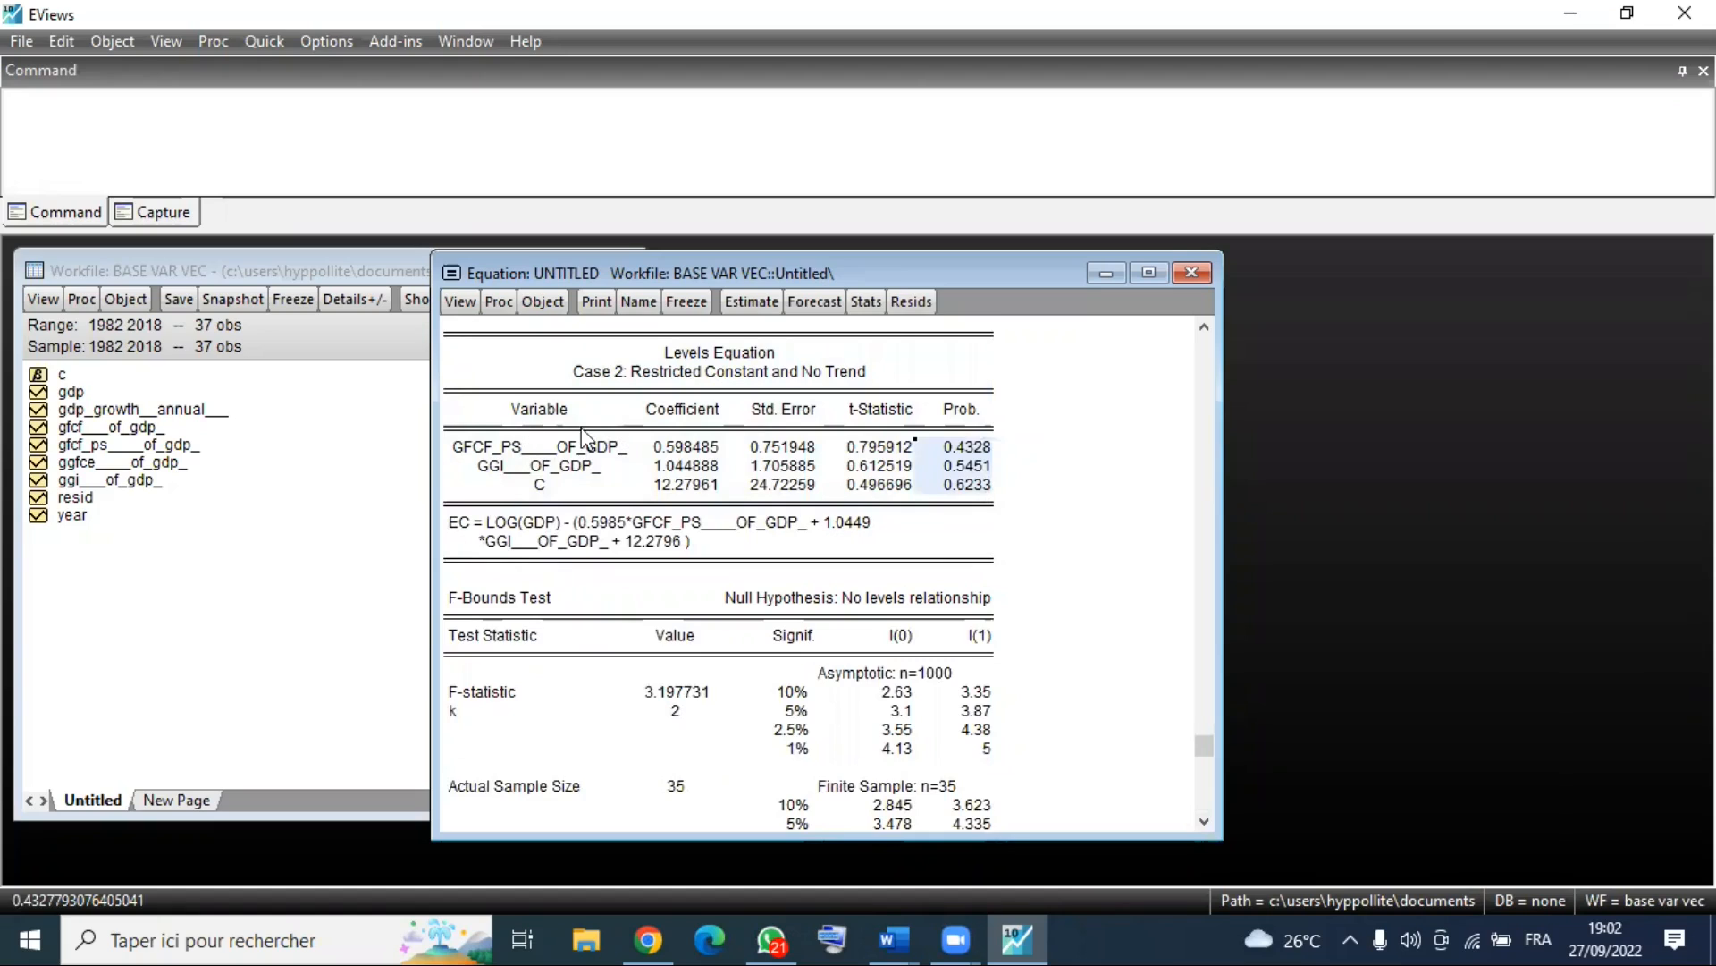
click(949, 447)
drag(957, 449, 958, 481)
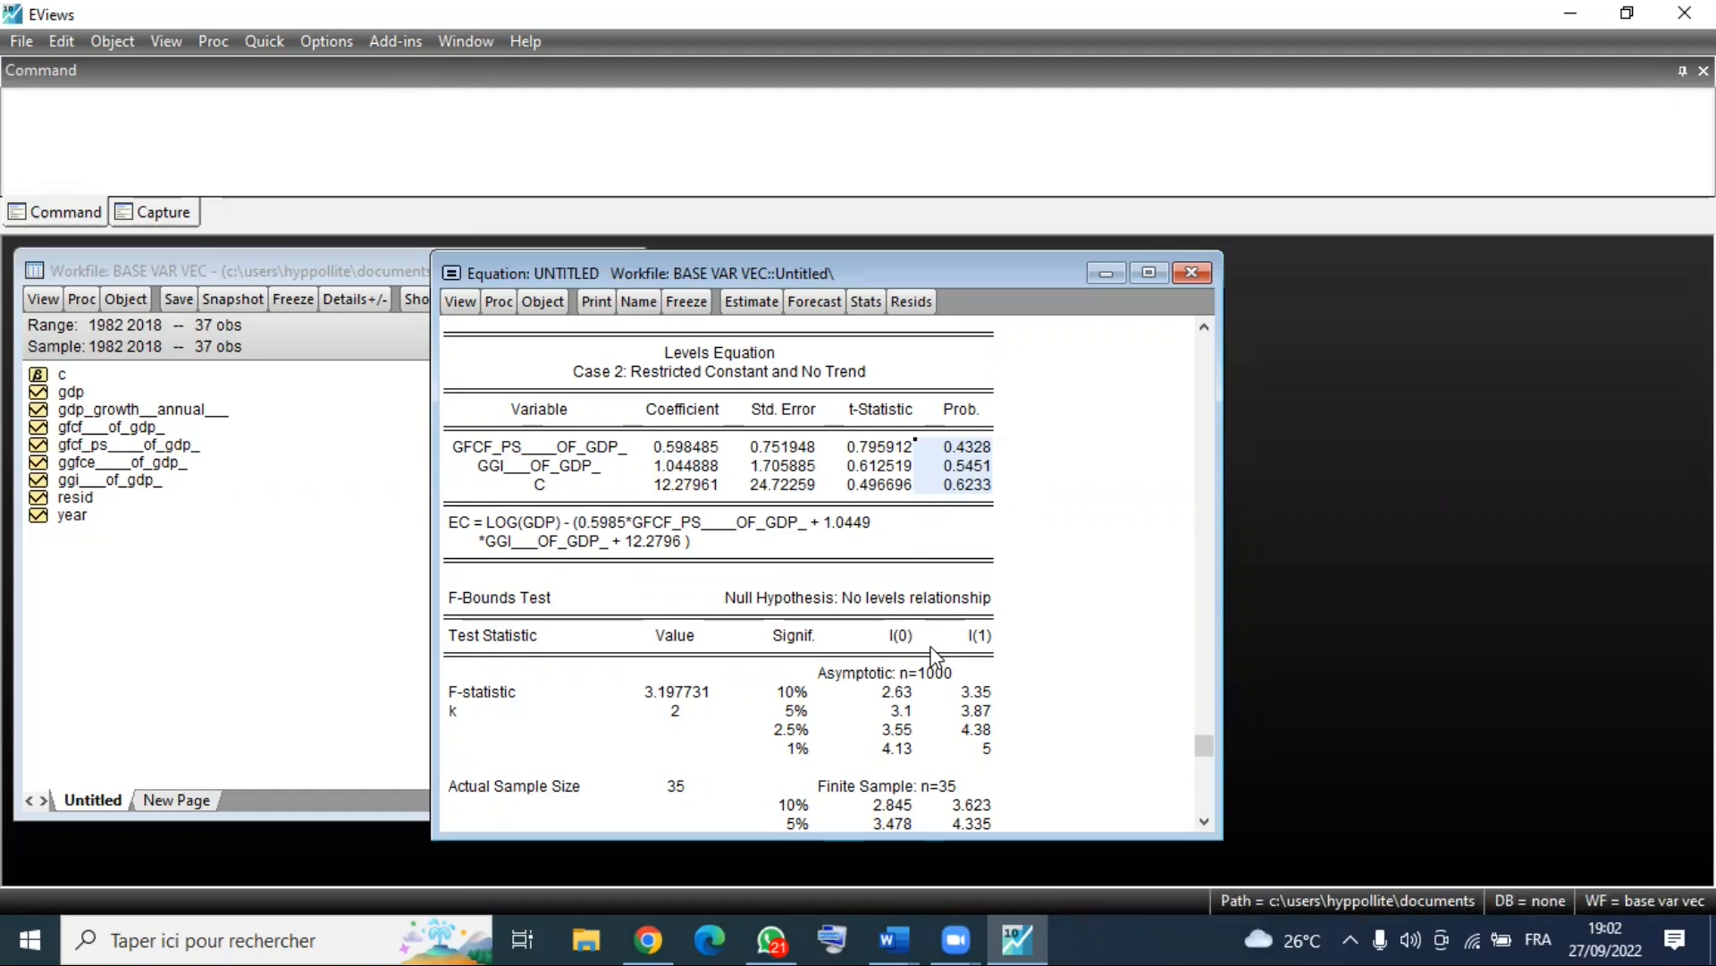
Check the F-statistic against the 5% I(0) and I(1) bounds and relate it to the null hypothesis of no levels relationship.
scroll(932, 657, down, 1)
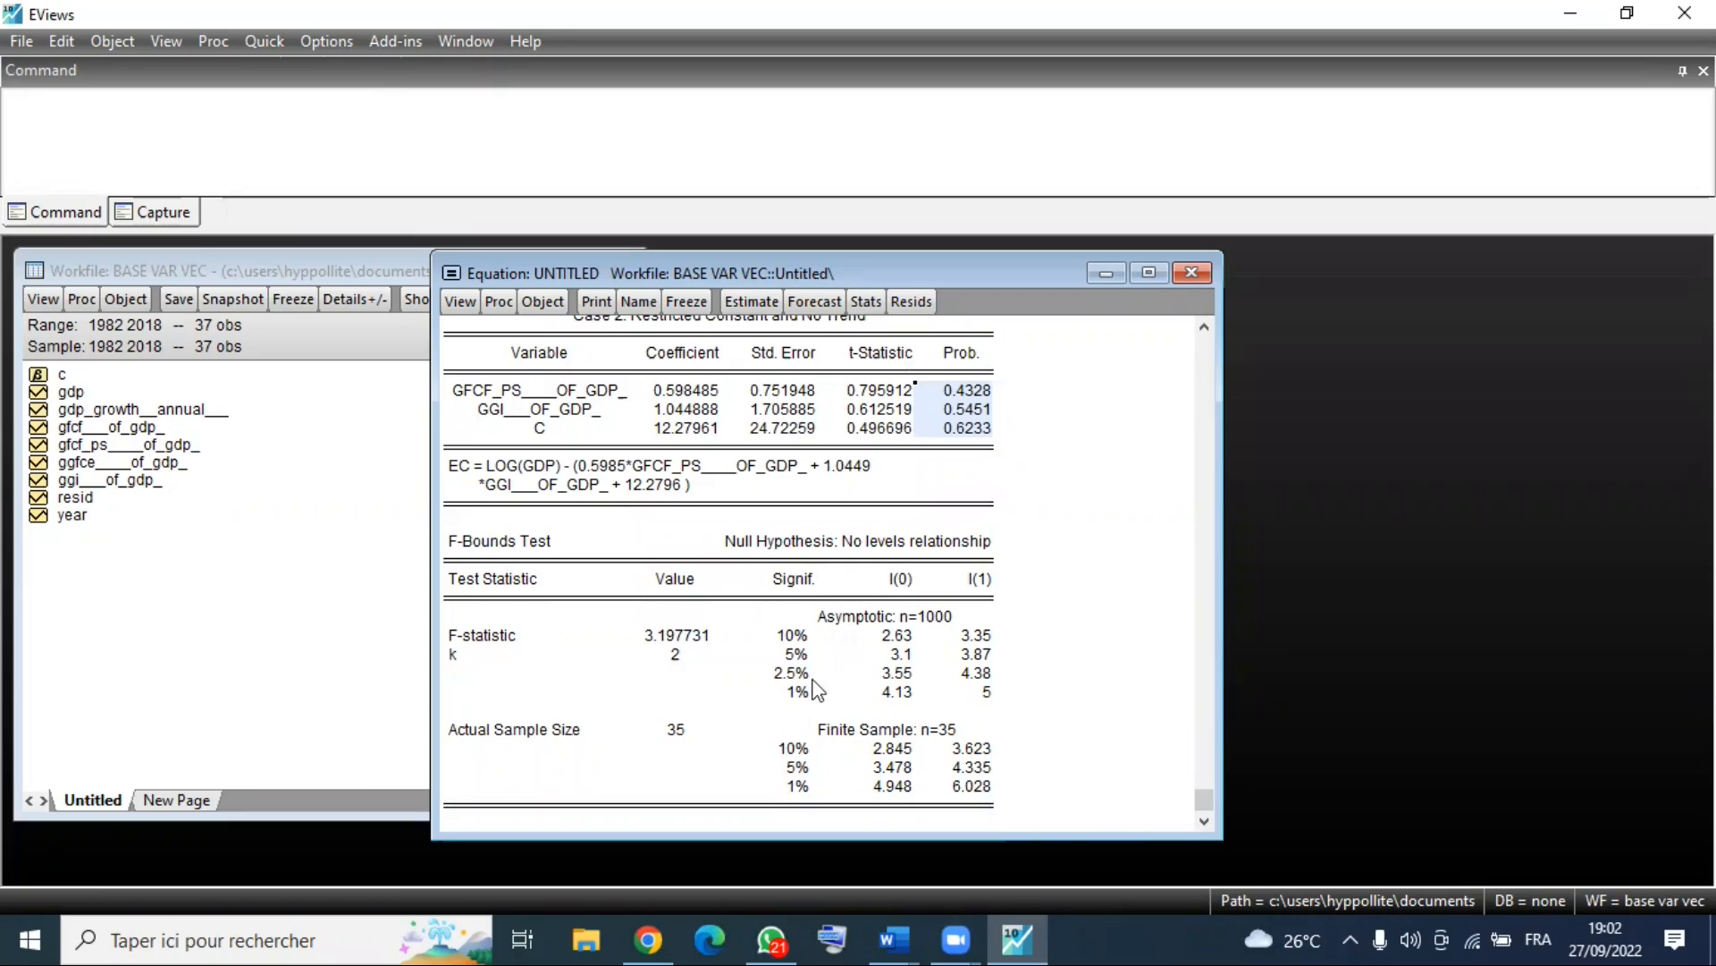
drag(879, 655, 987, 660)
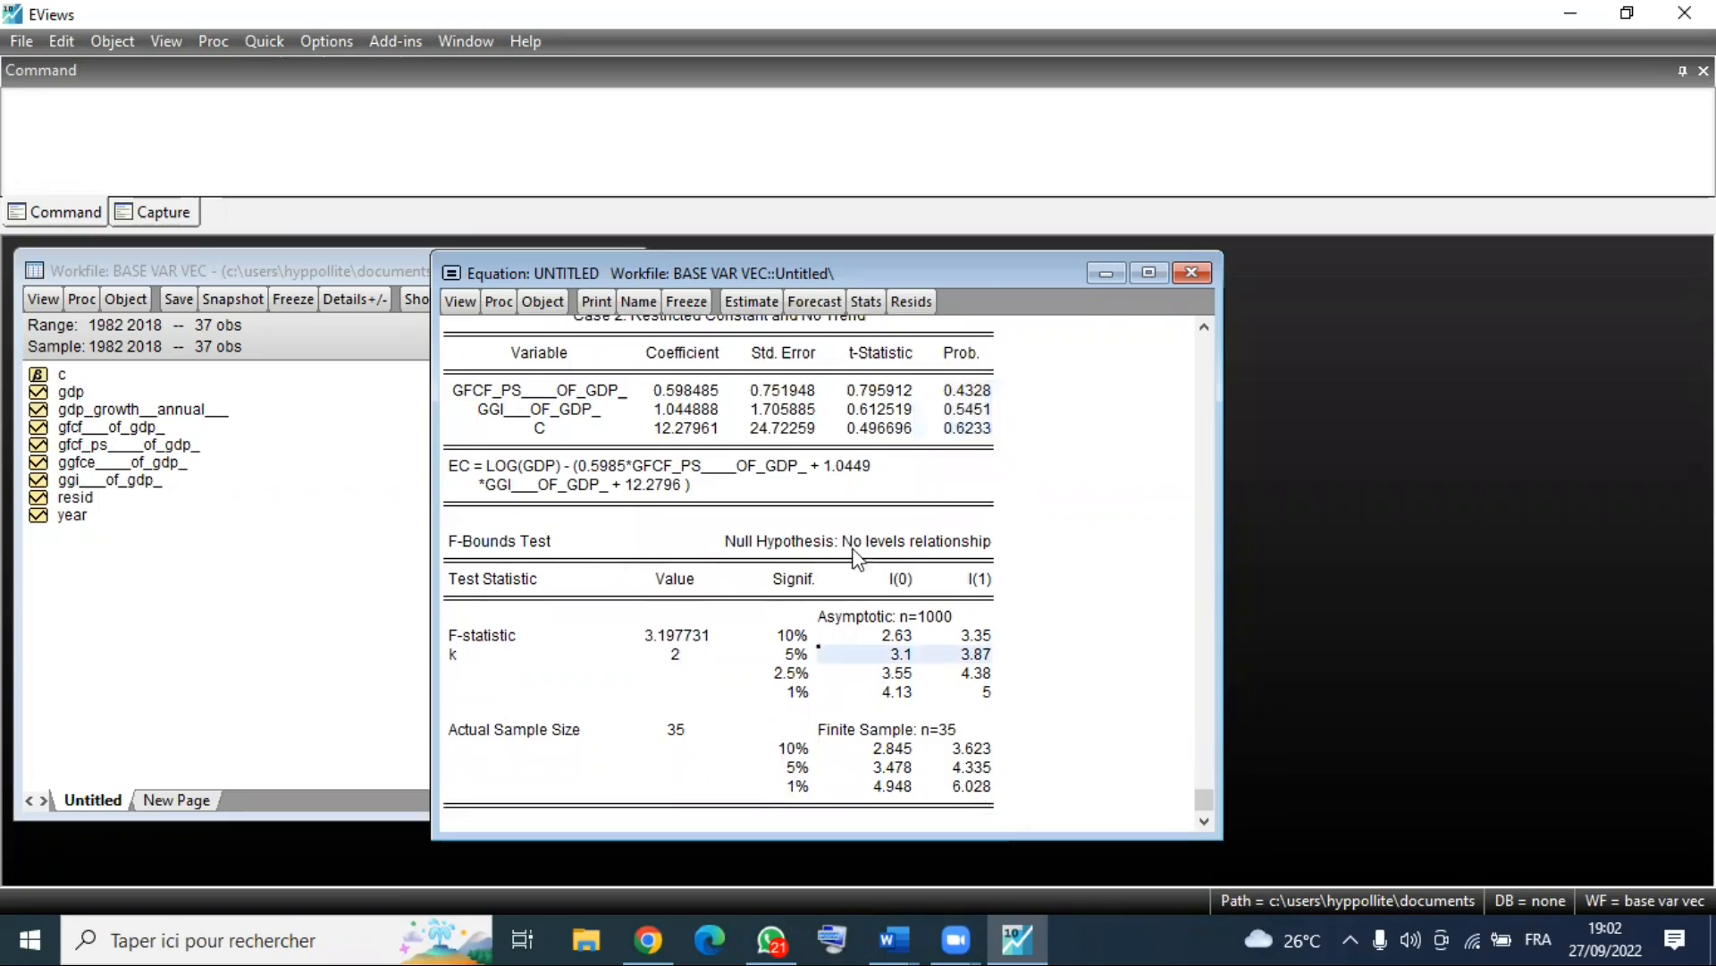
click(894, 658)
click(975, 657)
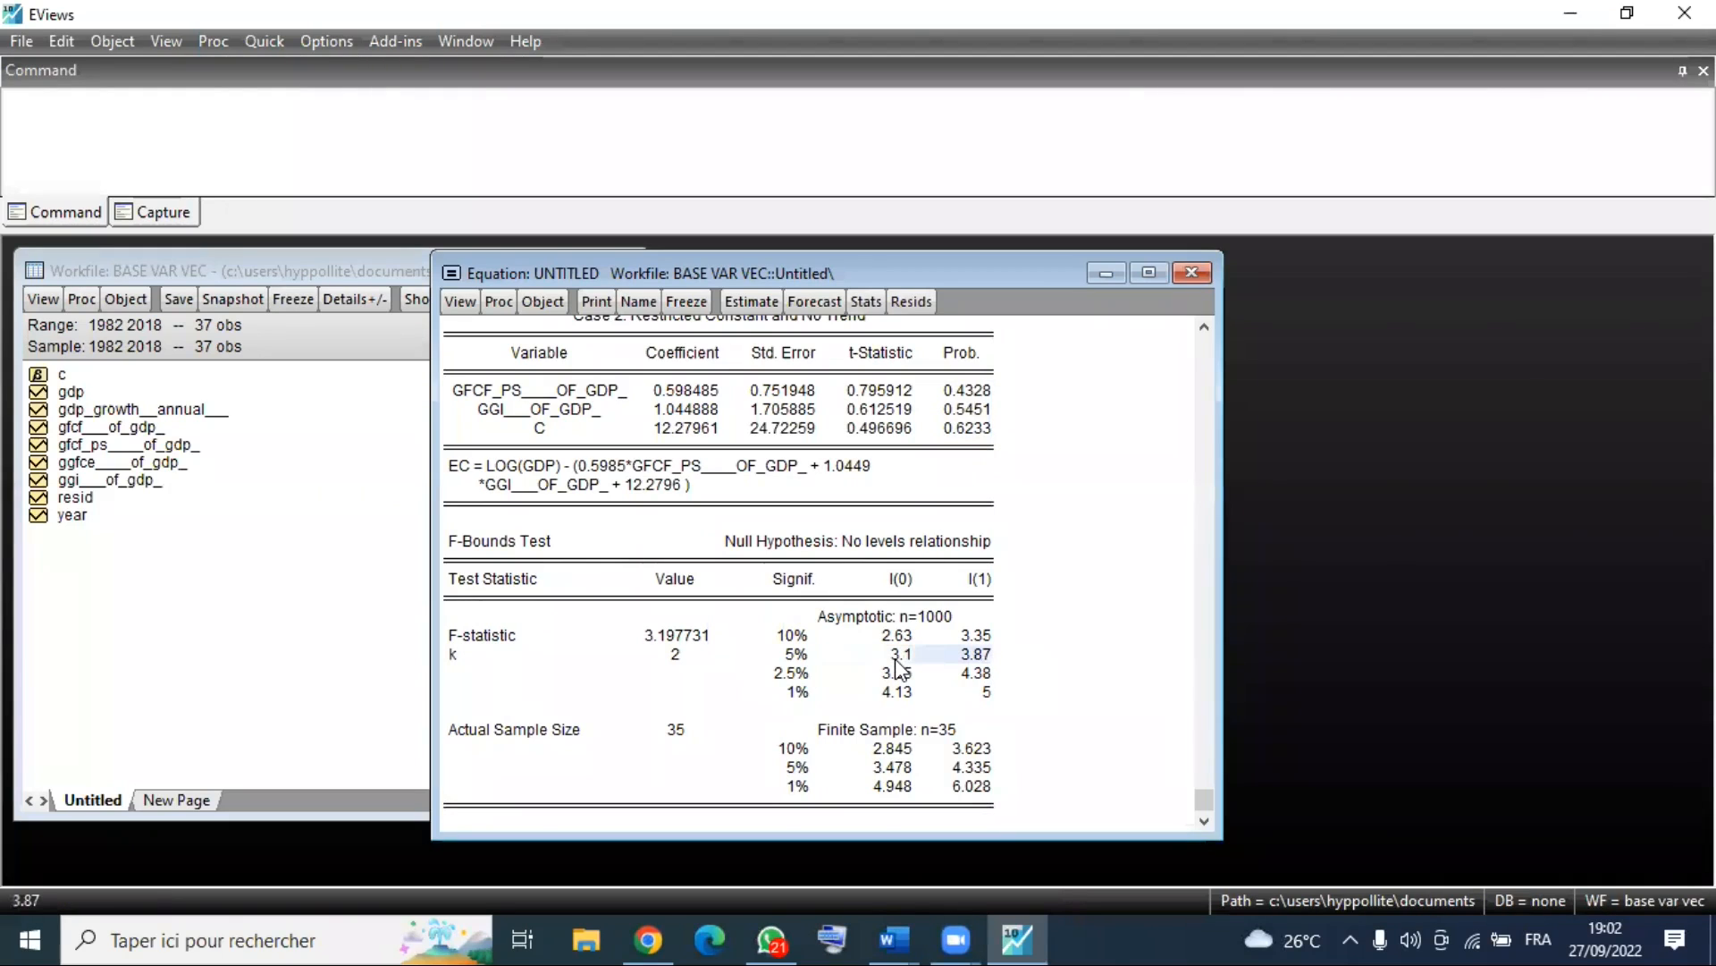
click(895, 660)
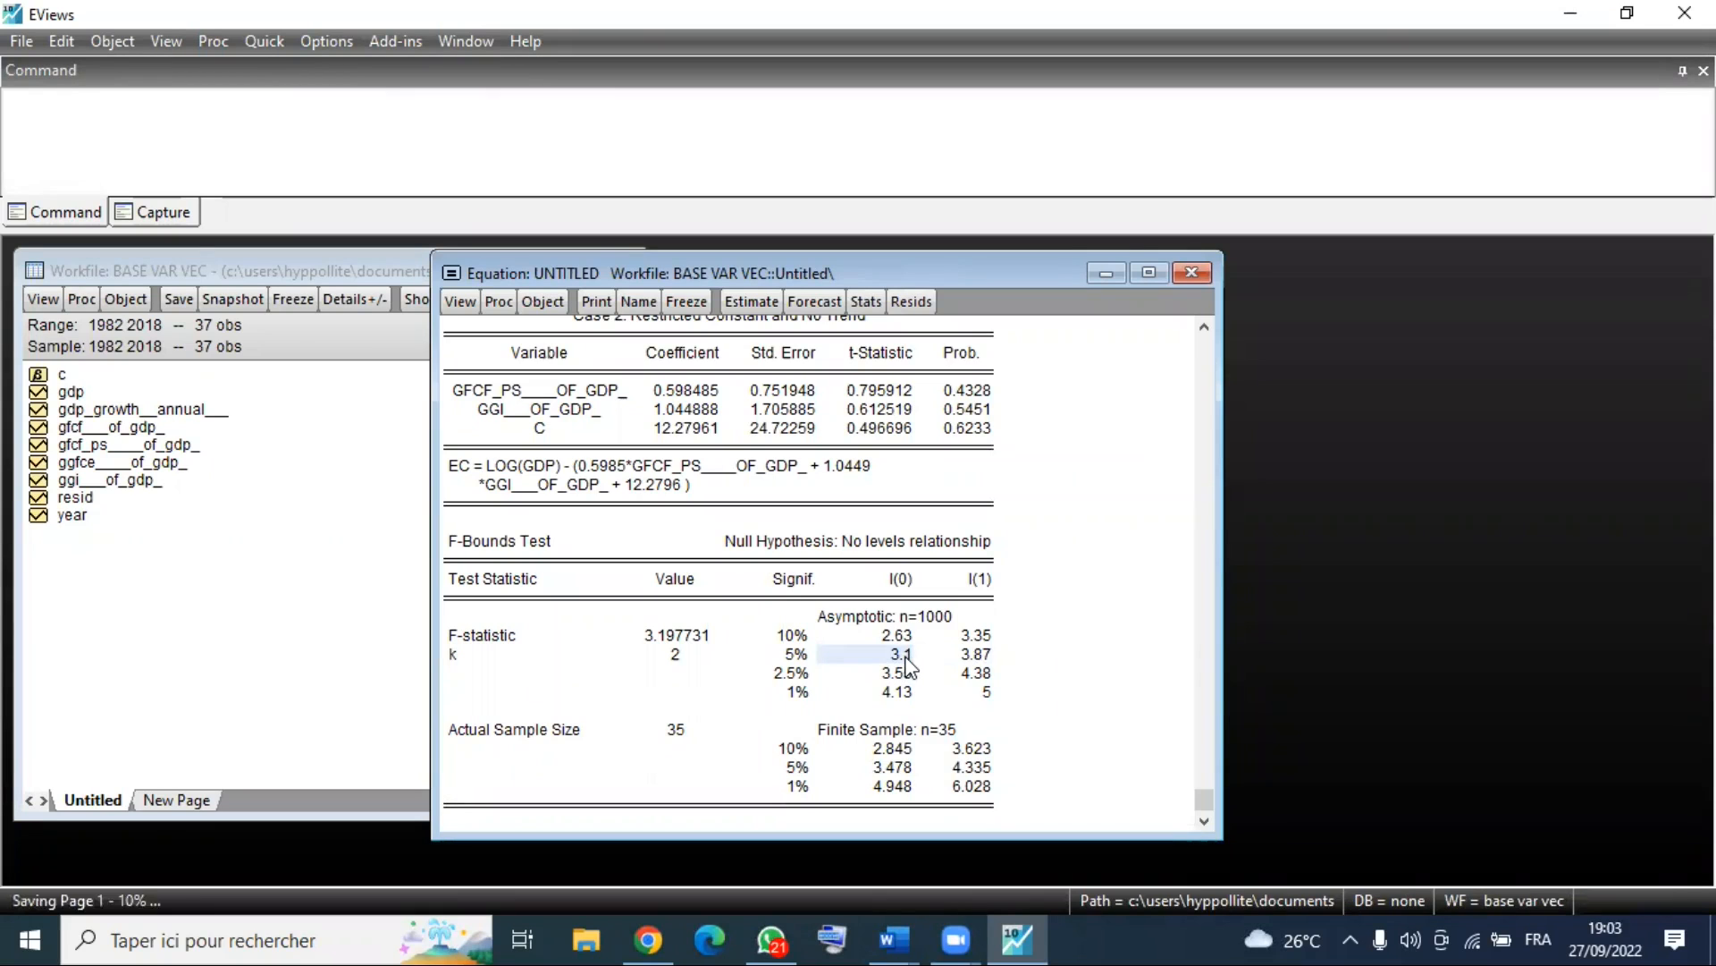
drag(637, 637, 710, 630)
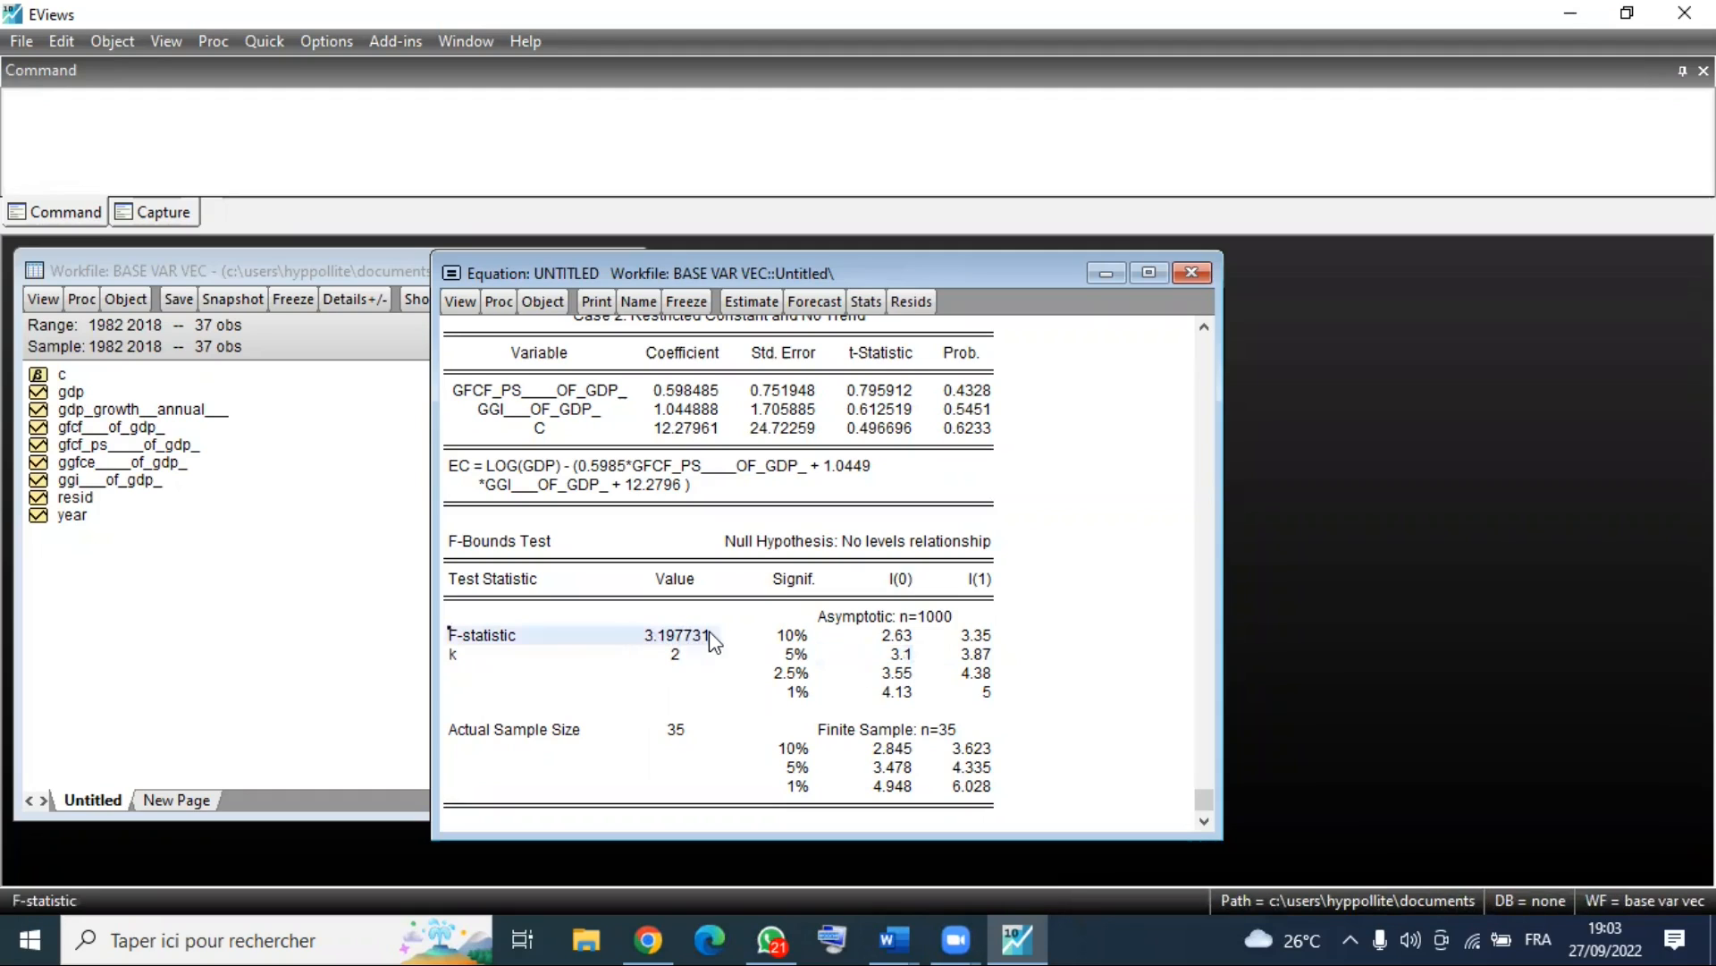
click(885, 656)
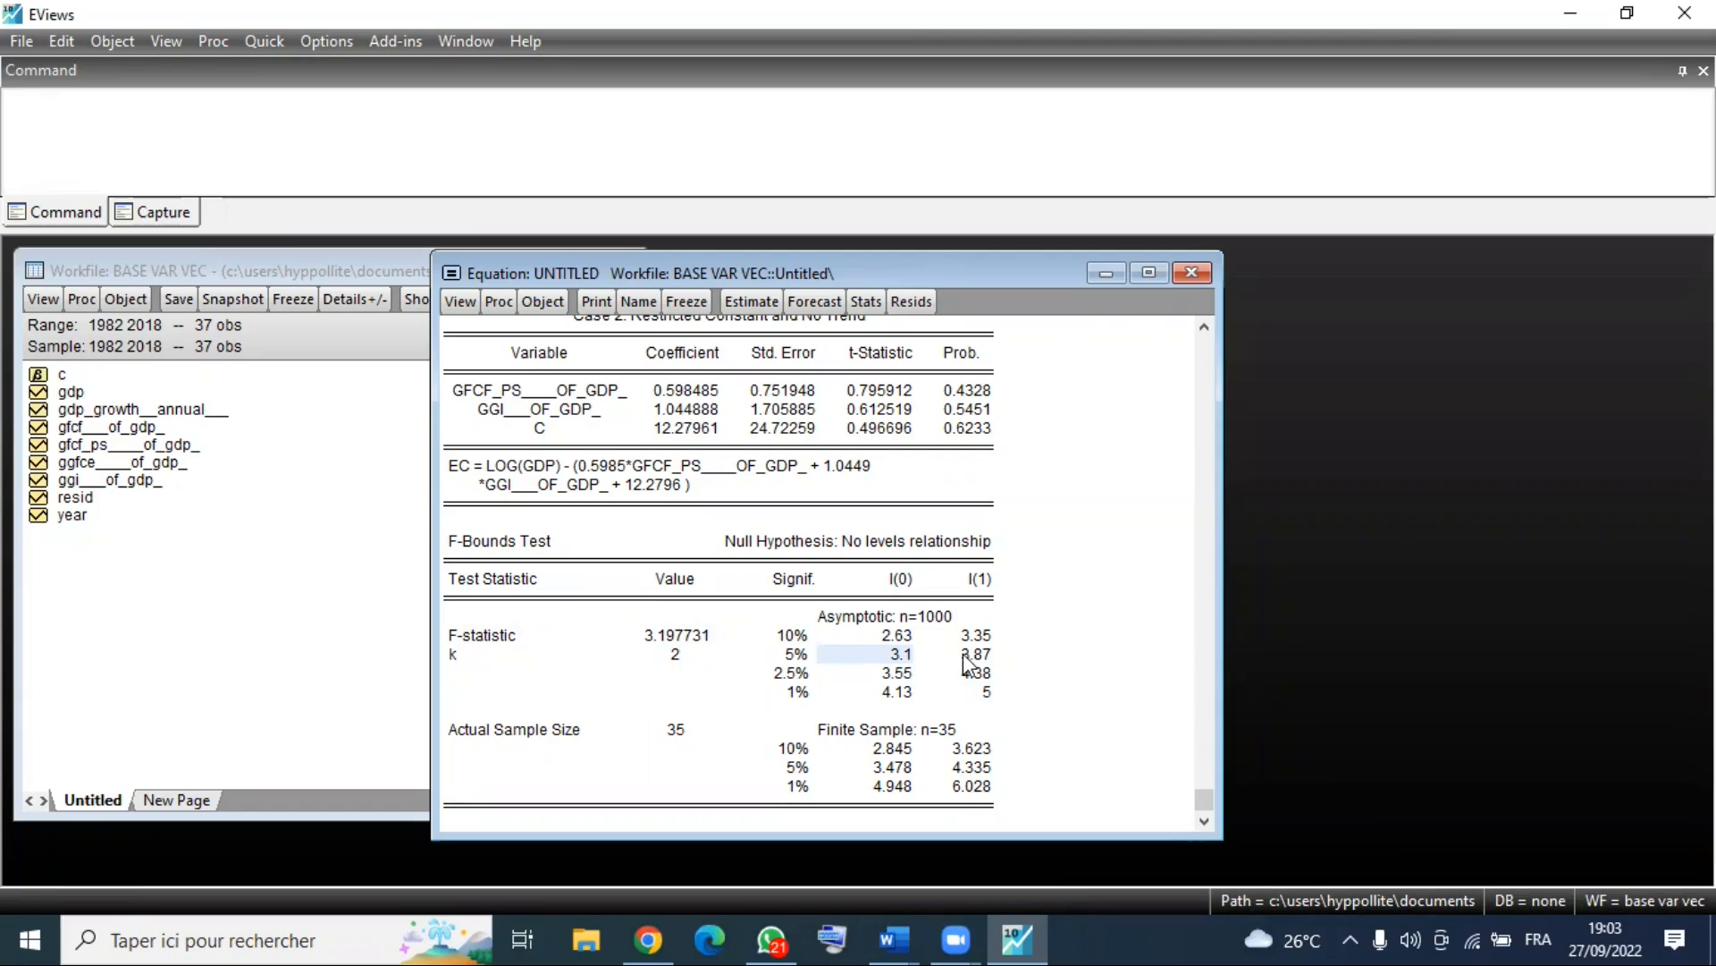
click(959, 655)
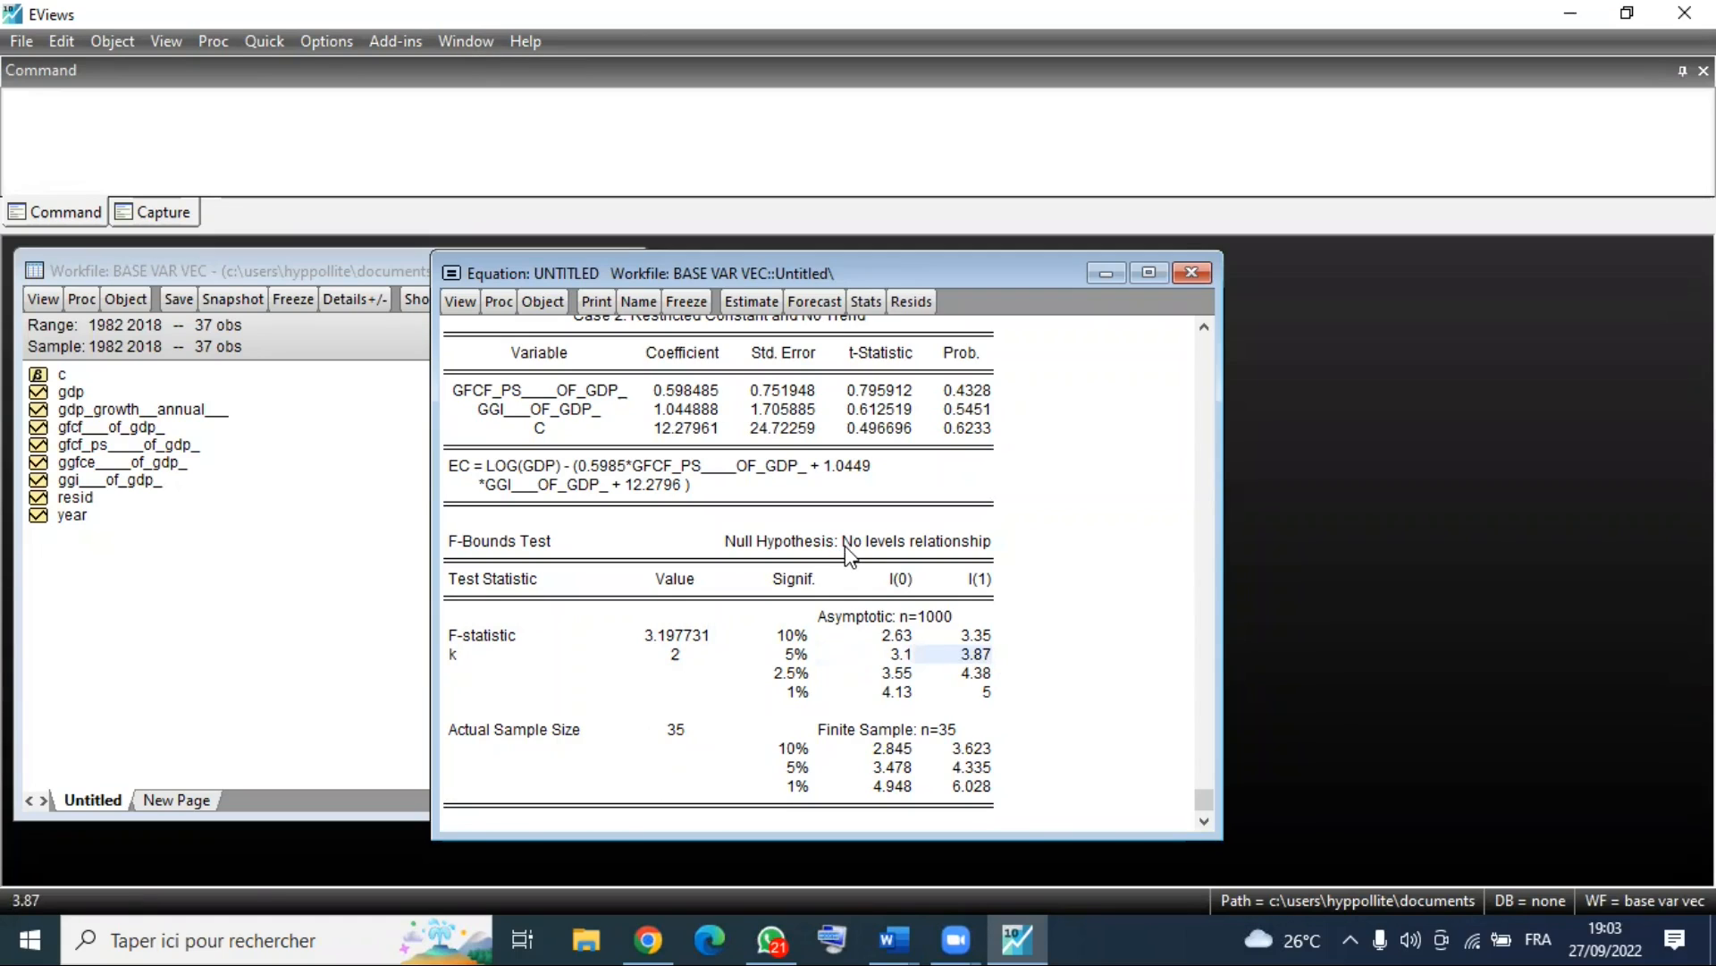
click(909, 549)
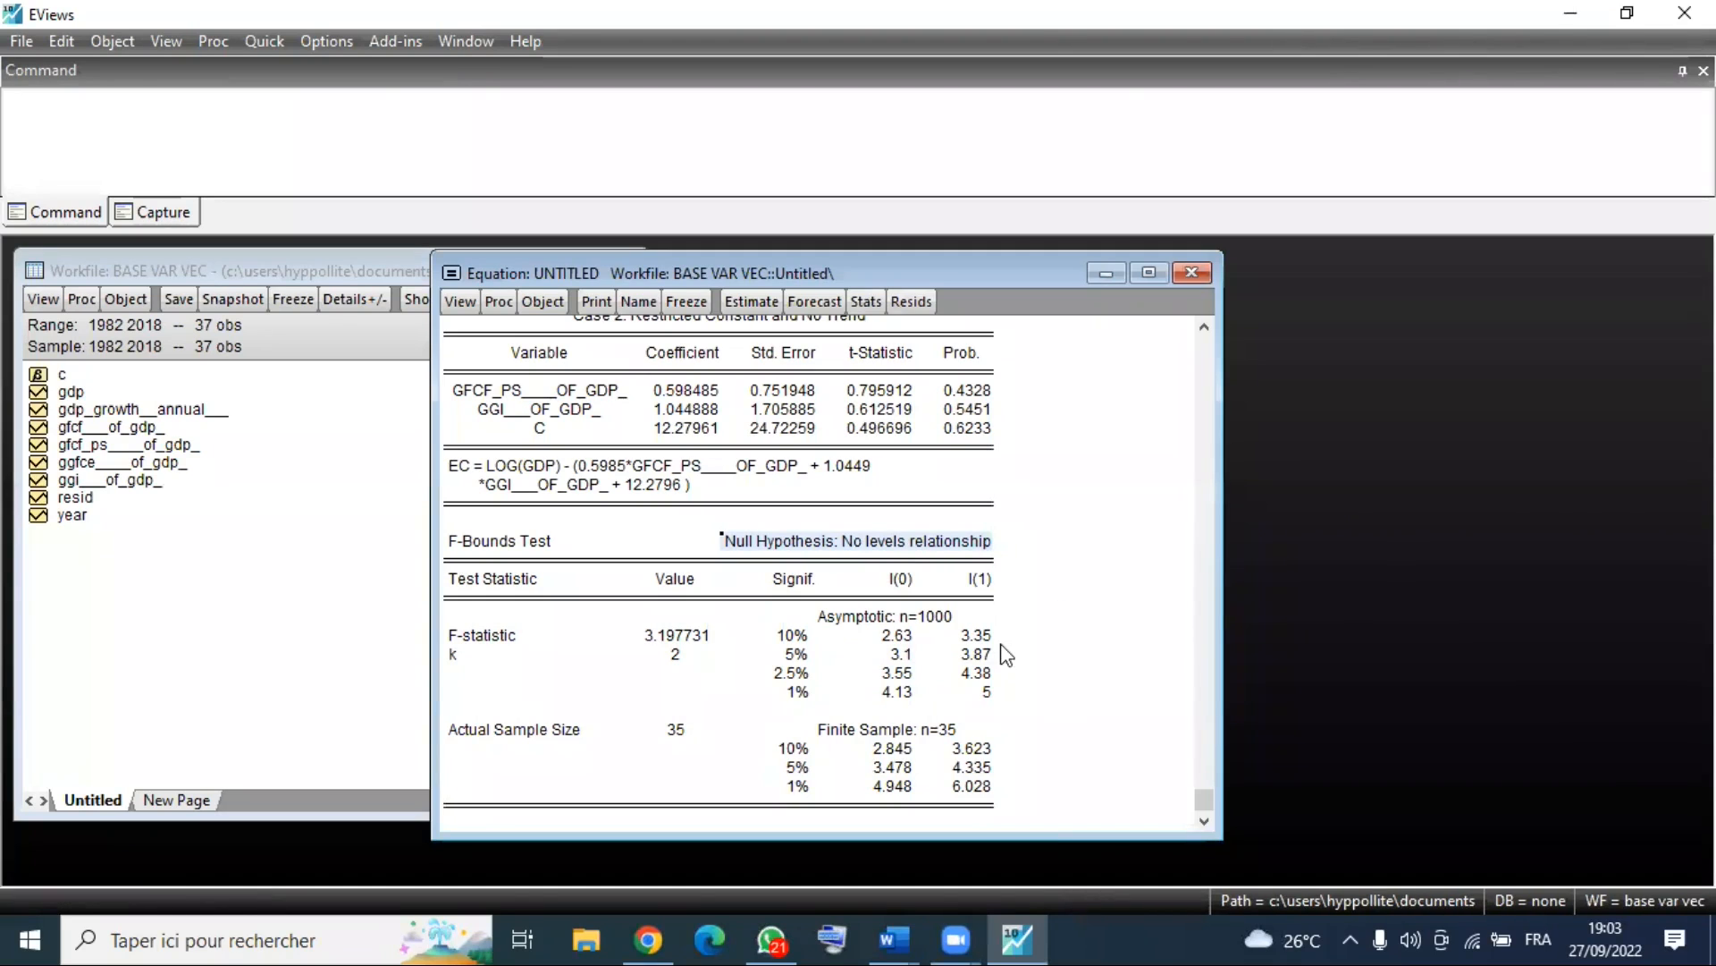
click(894, 656)
drag(950, 652, 997, 703)
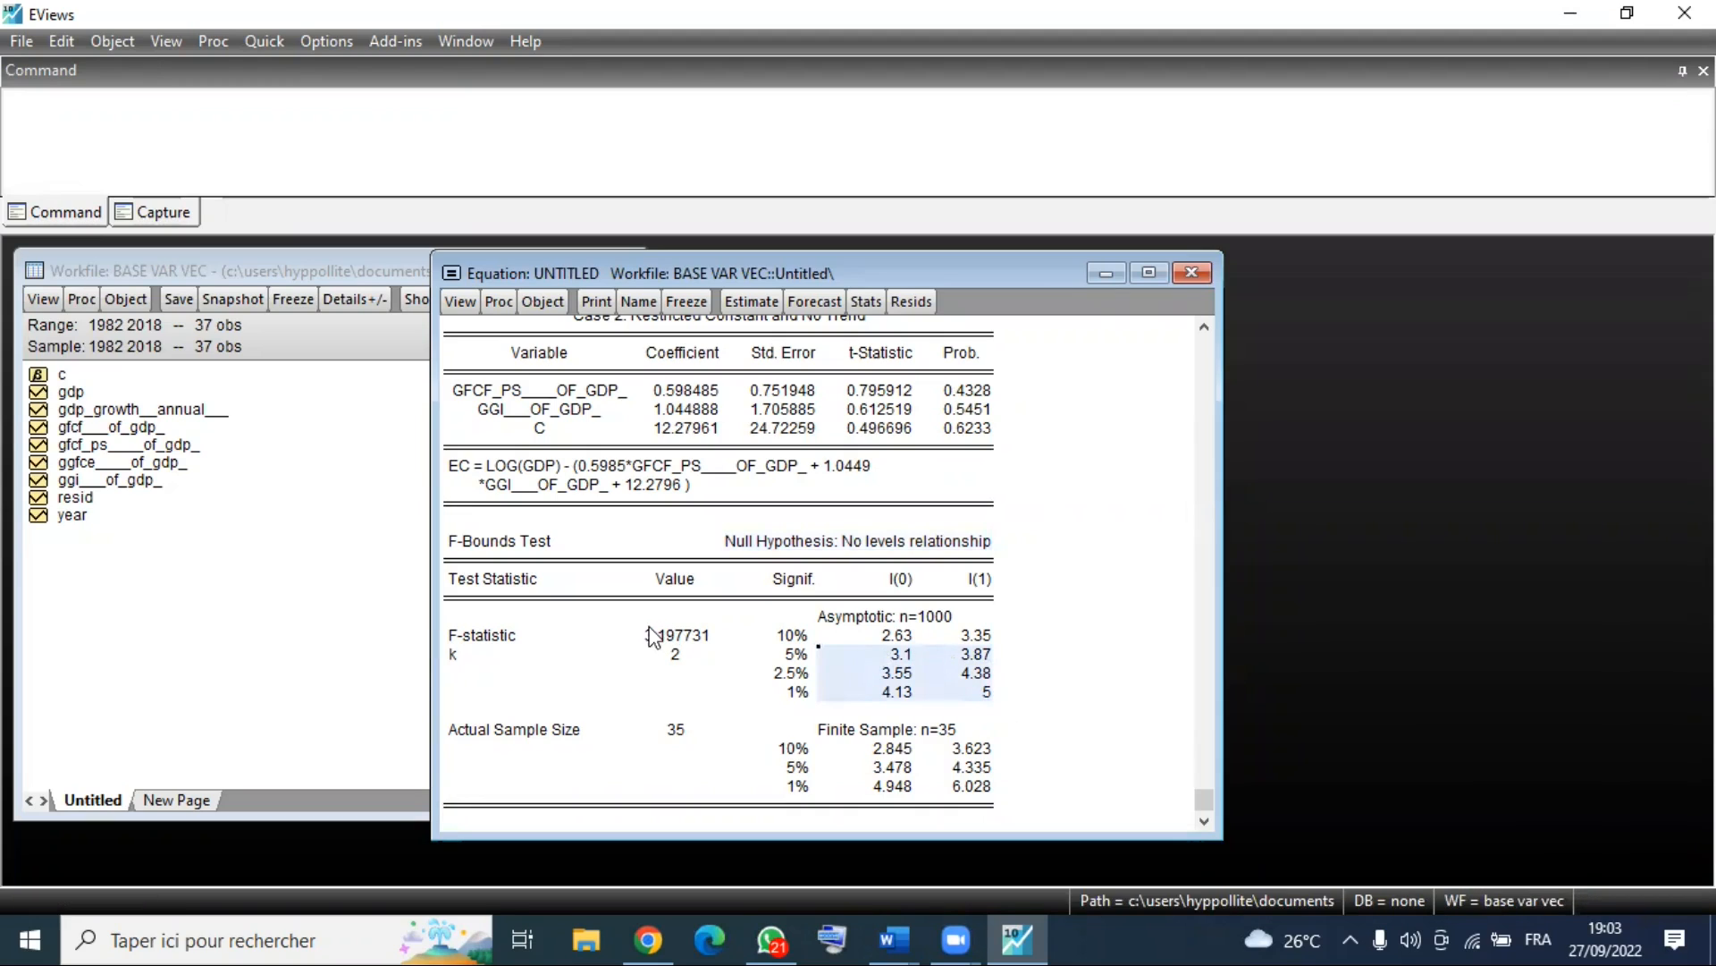
Compare the F-statistic with the 5% I(0) and I(1) asymptotic bounds, and look back over the Levels Equation and Conditional Error Correction Regression.
click(967, 655)
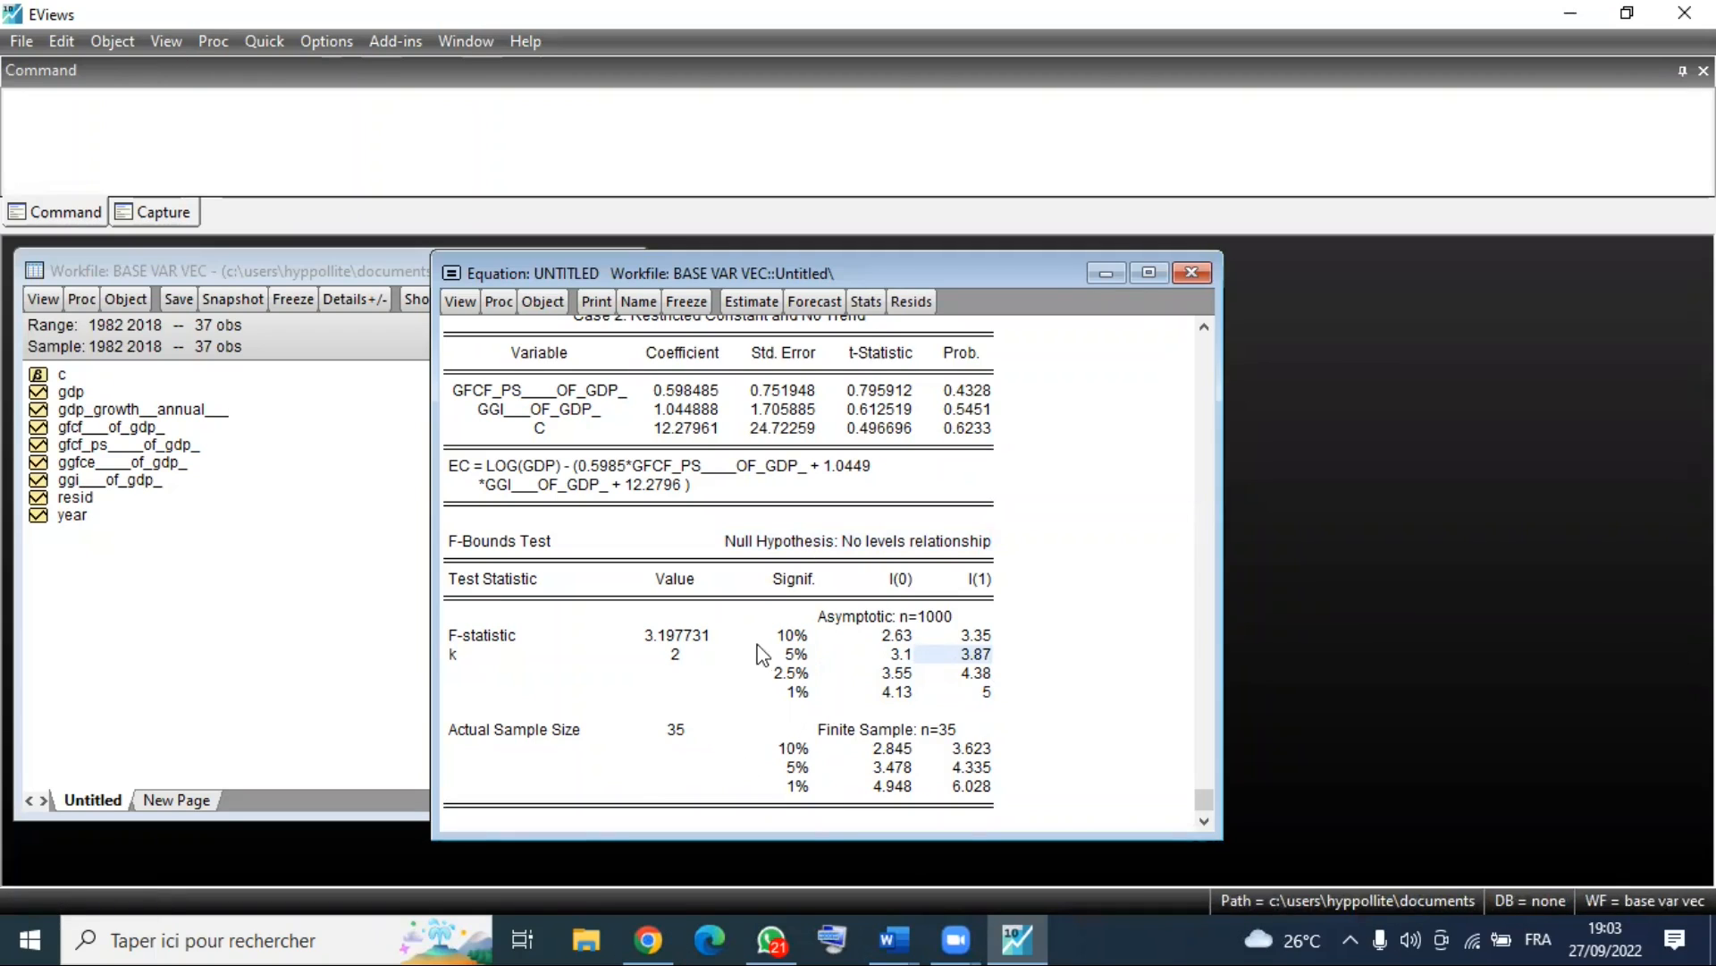
click(657, 636)
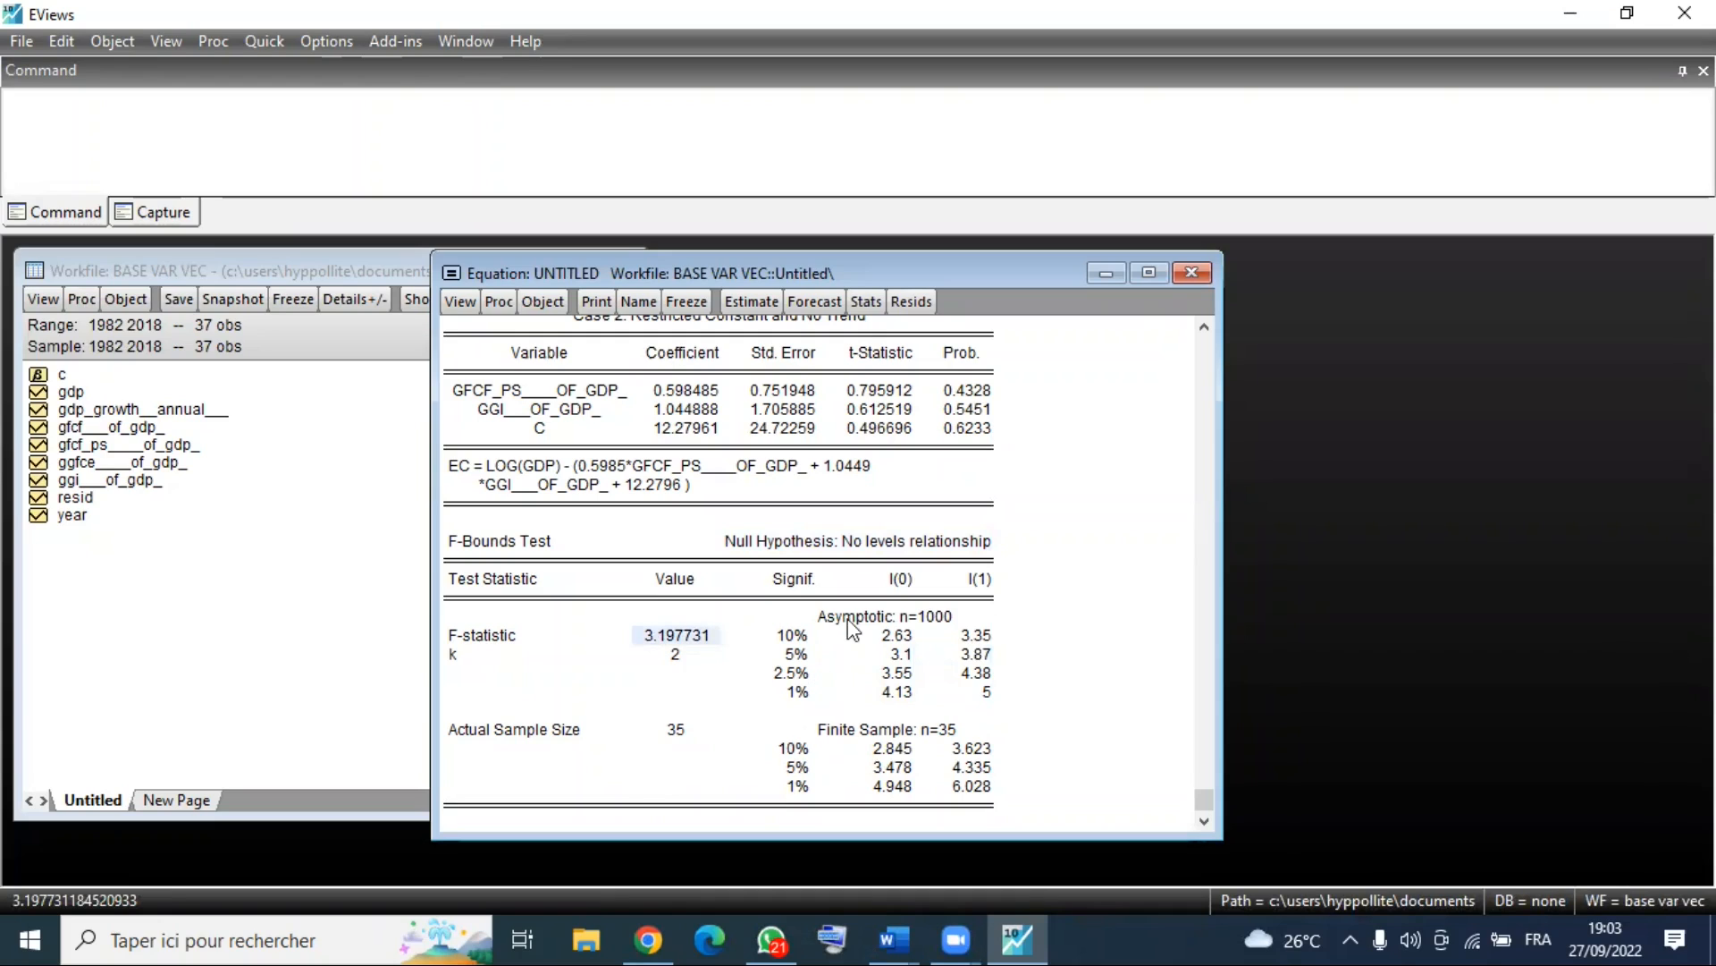
drag(848, 621, 979, 701)
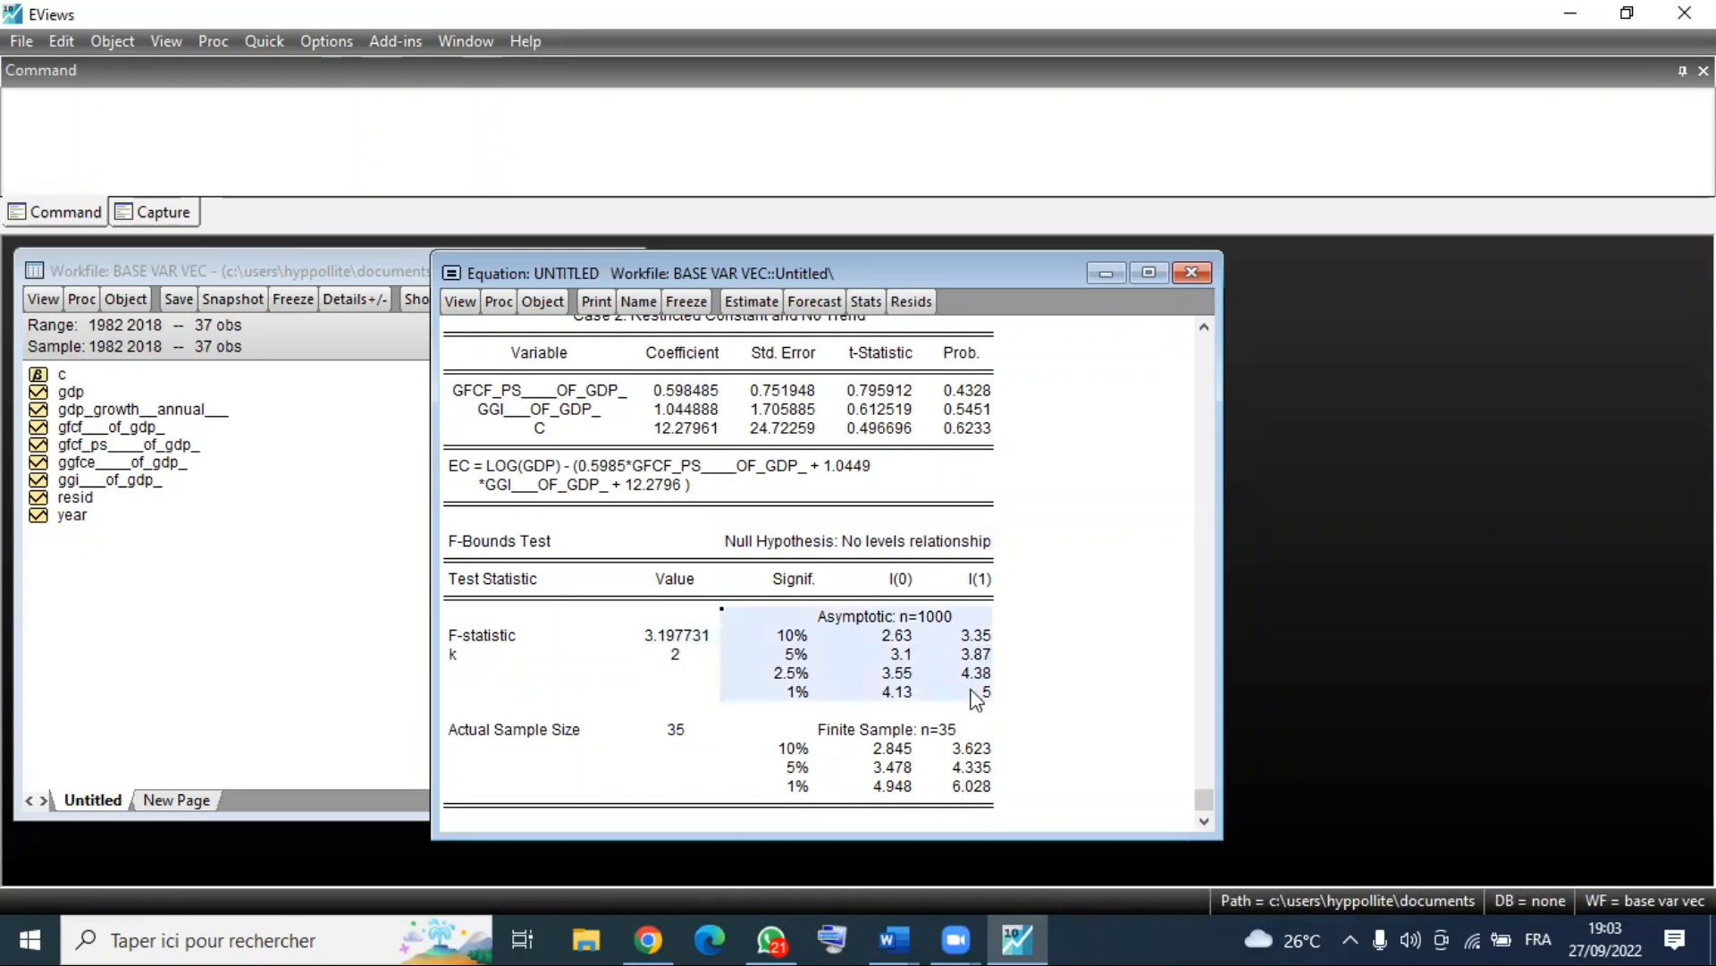
click(795, 653)
click(901, 655)
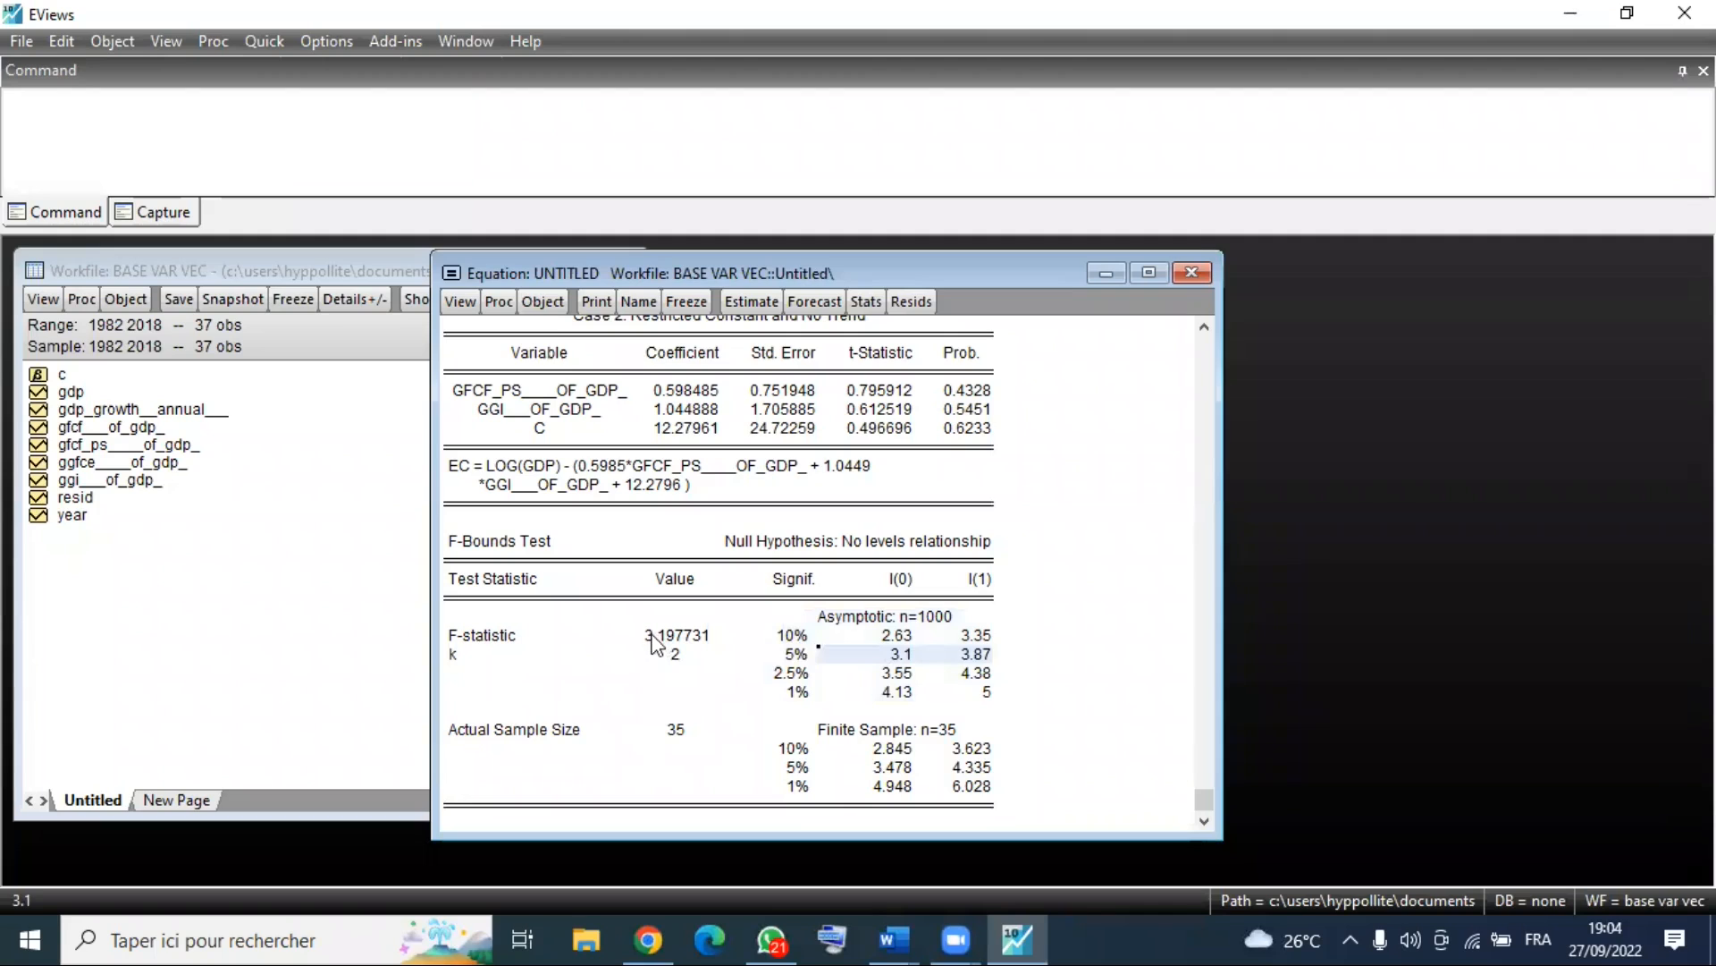
click(966, 653)
scroll(898, 675, up, 5)
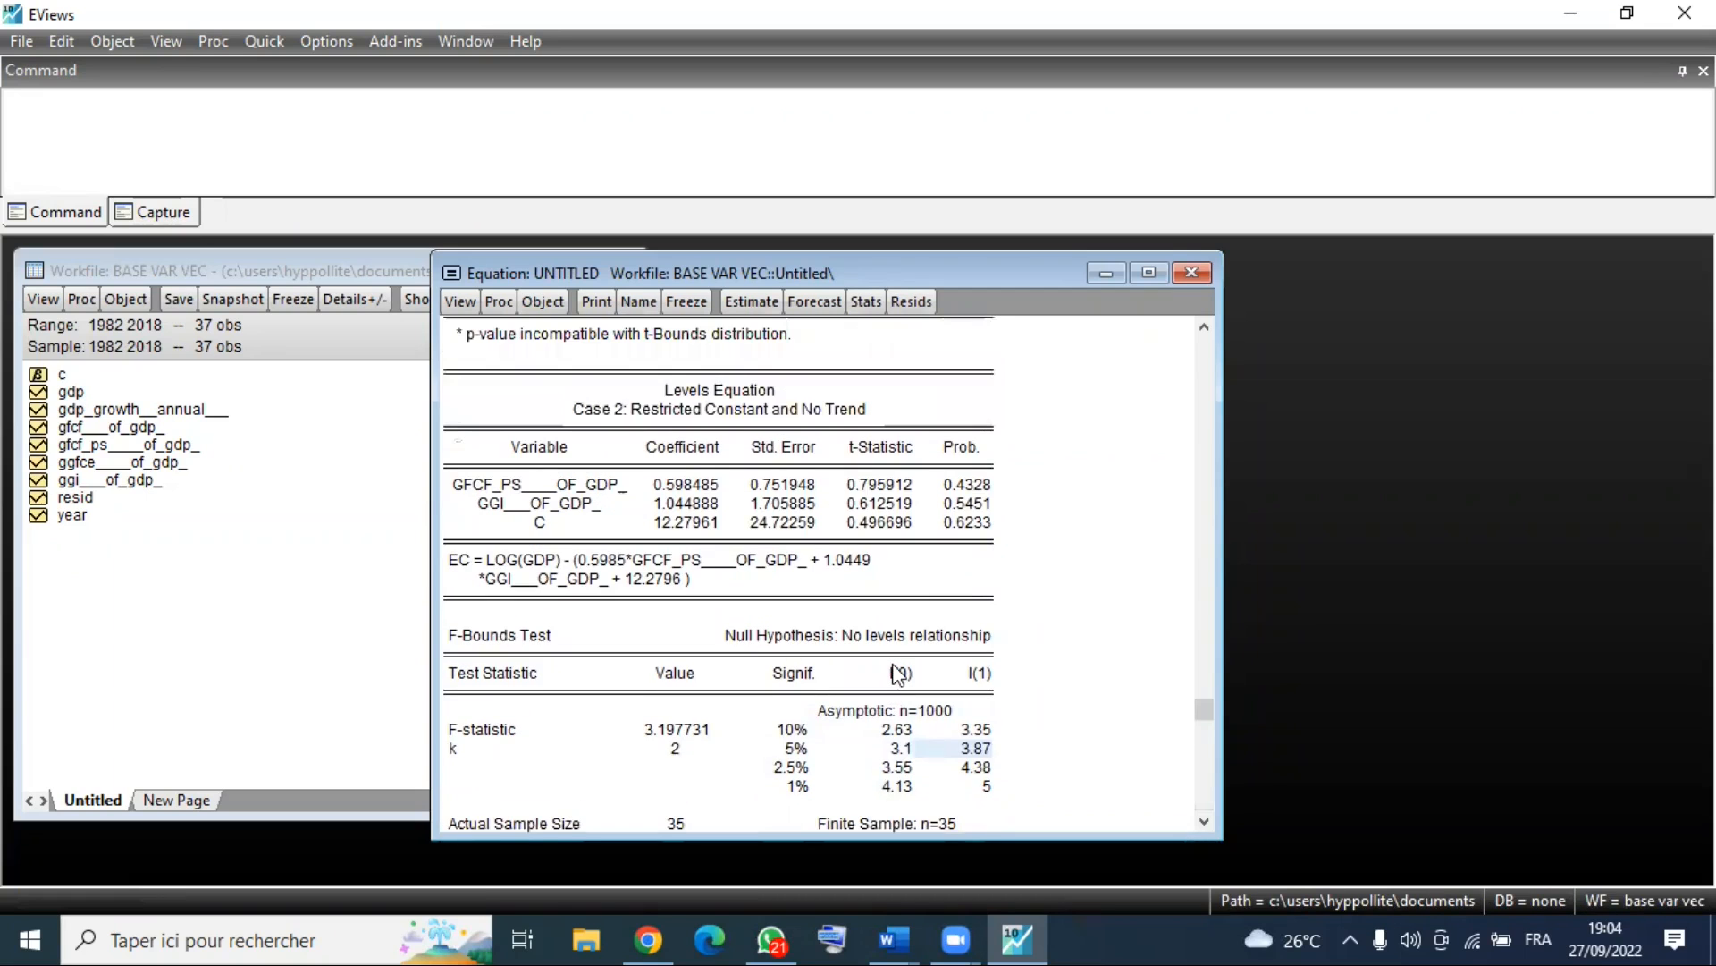
scroll(898, 675, up, 1)
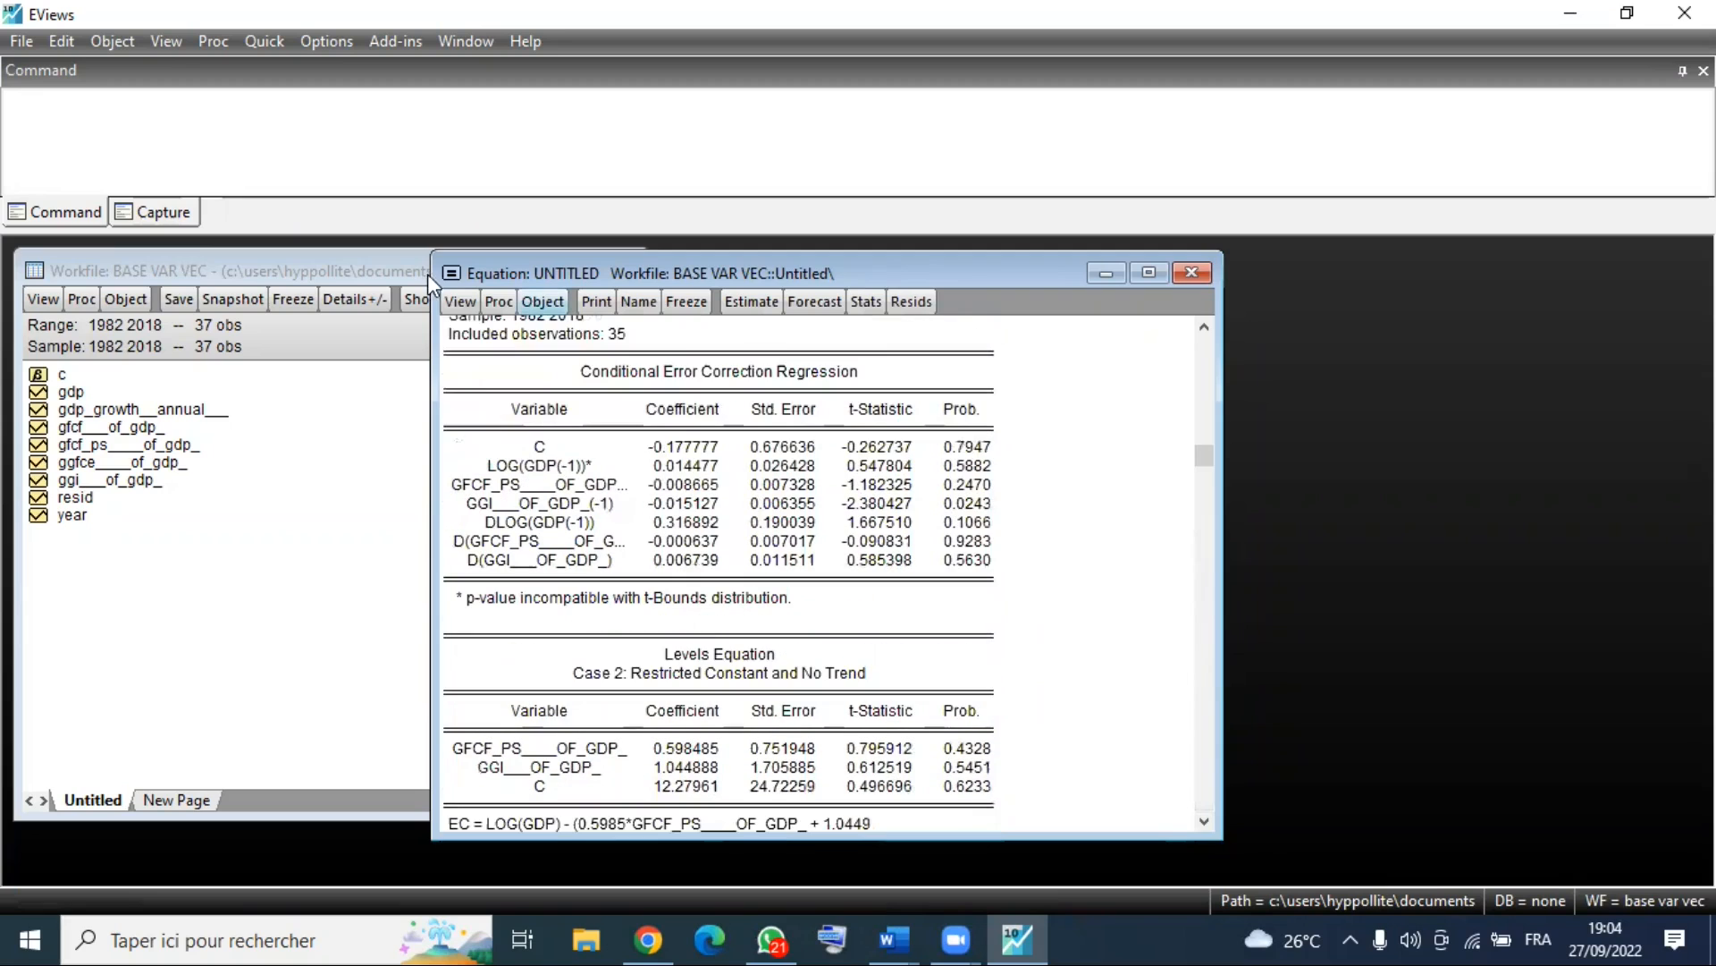
Return to the ARDL estimation output with the specification unchanged and produce the Error Correction Form of the equation.
click(458, 300)
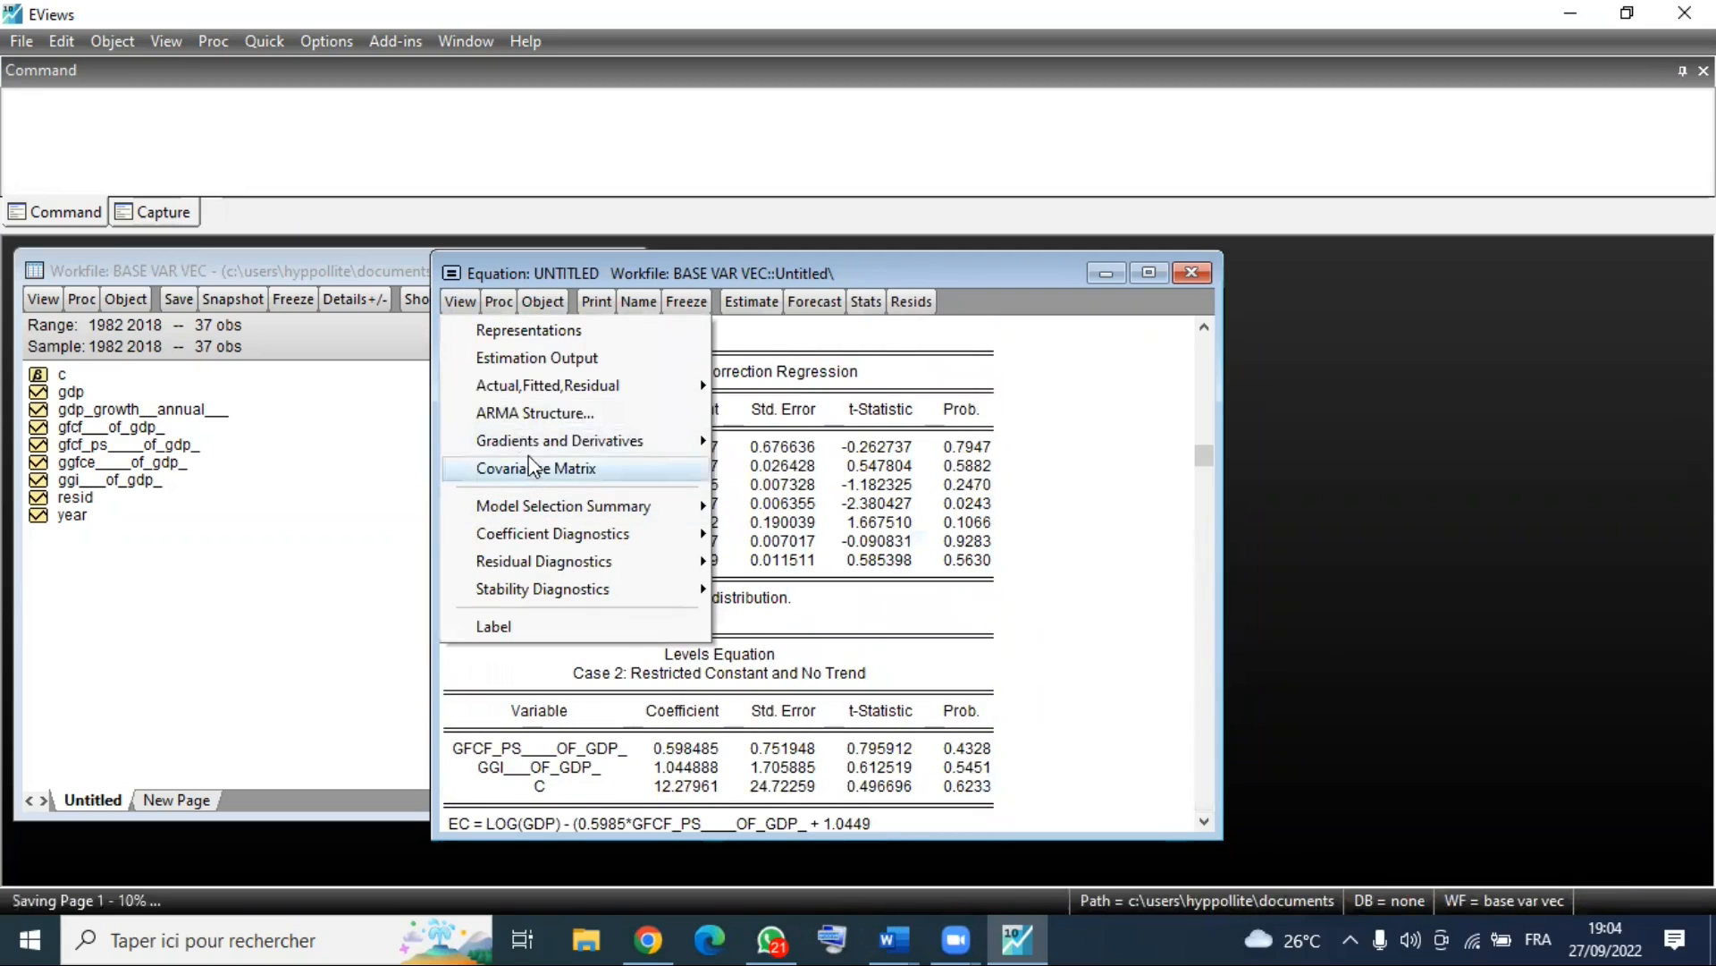
click(769, 298)
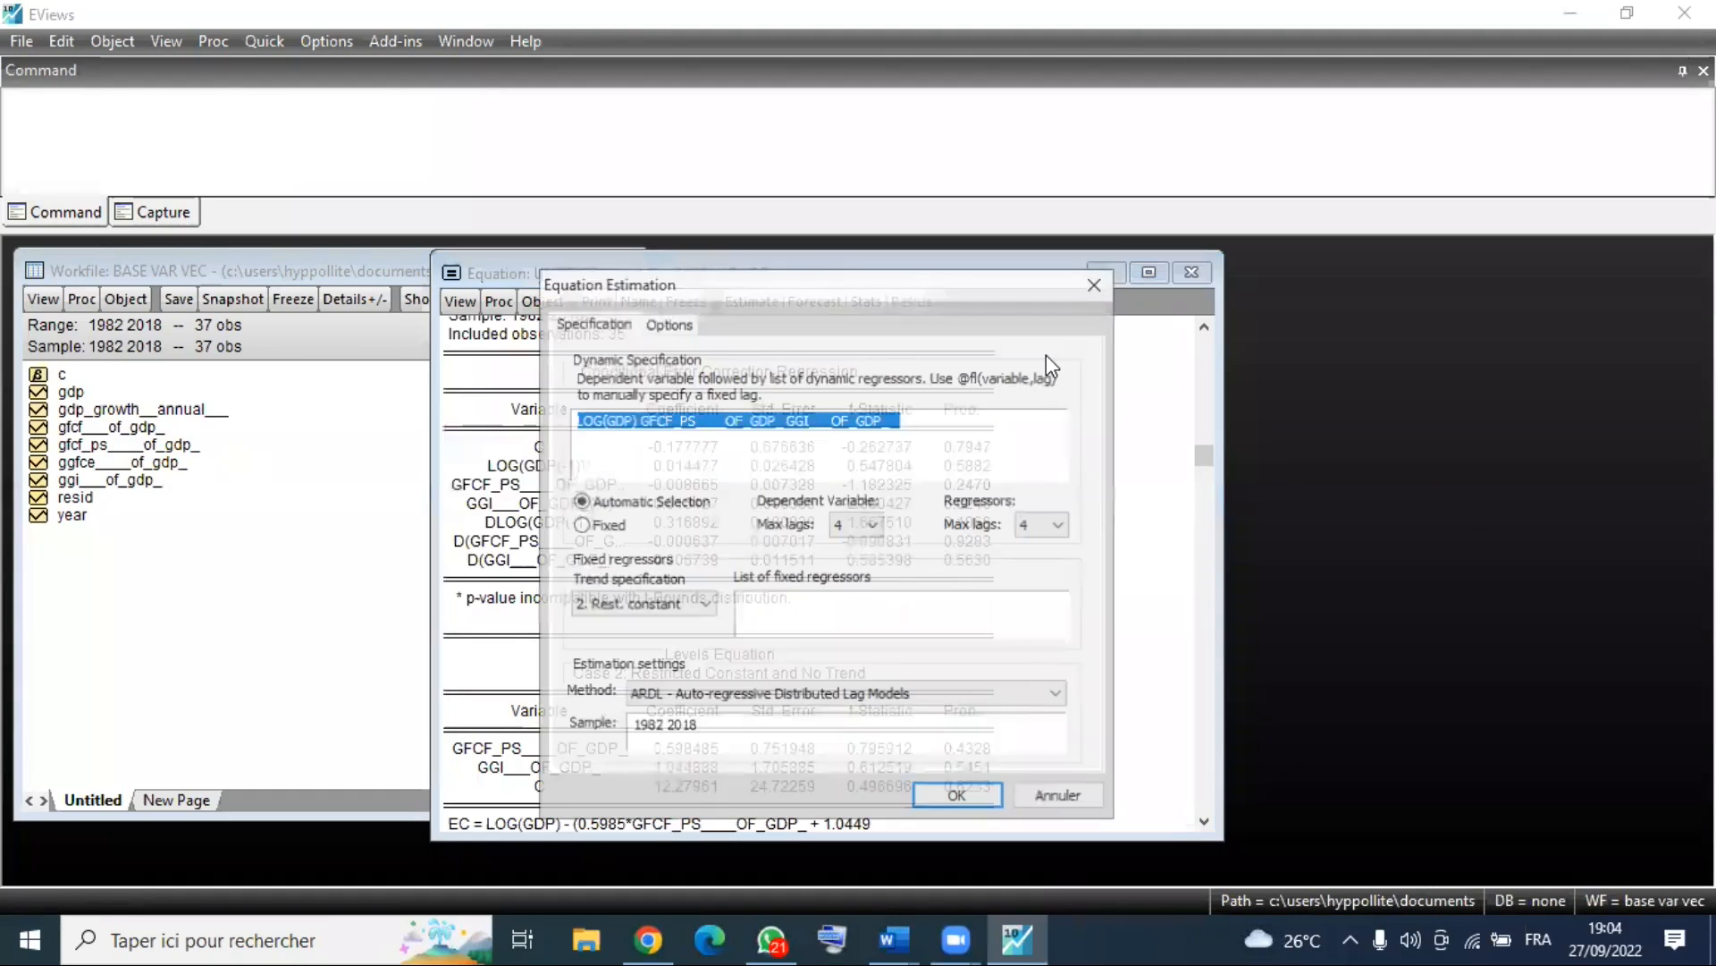
key(Return)
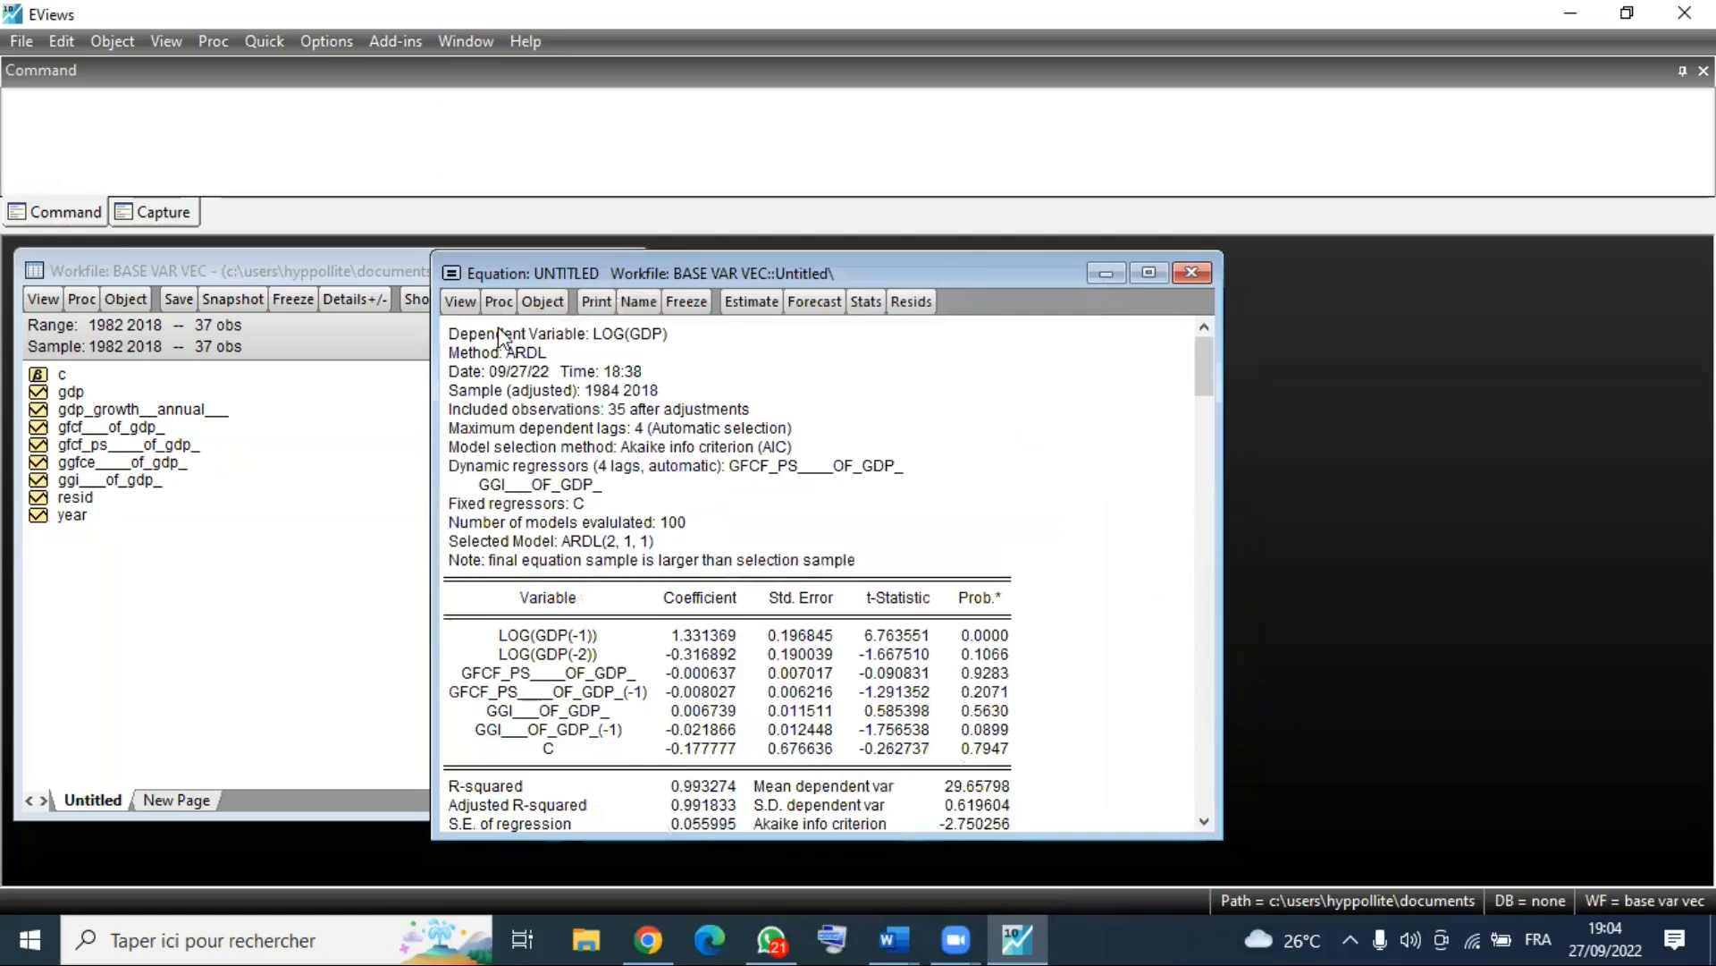
click(462, 302)
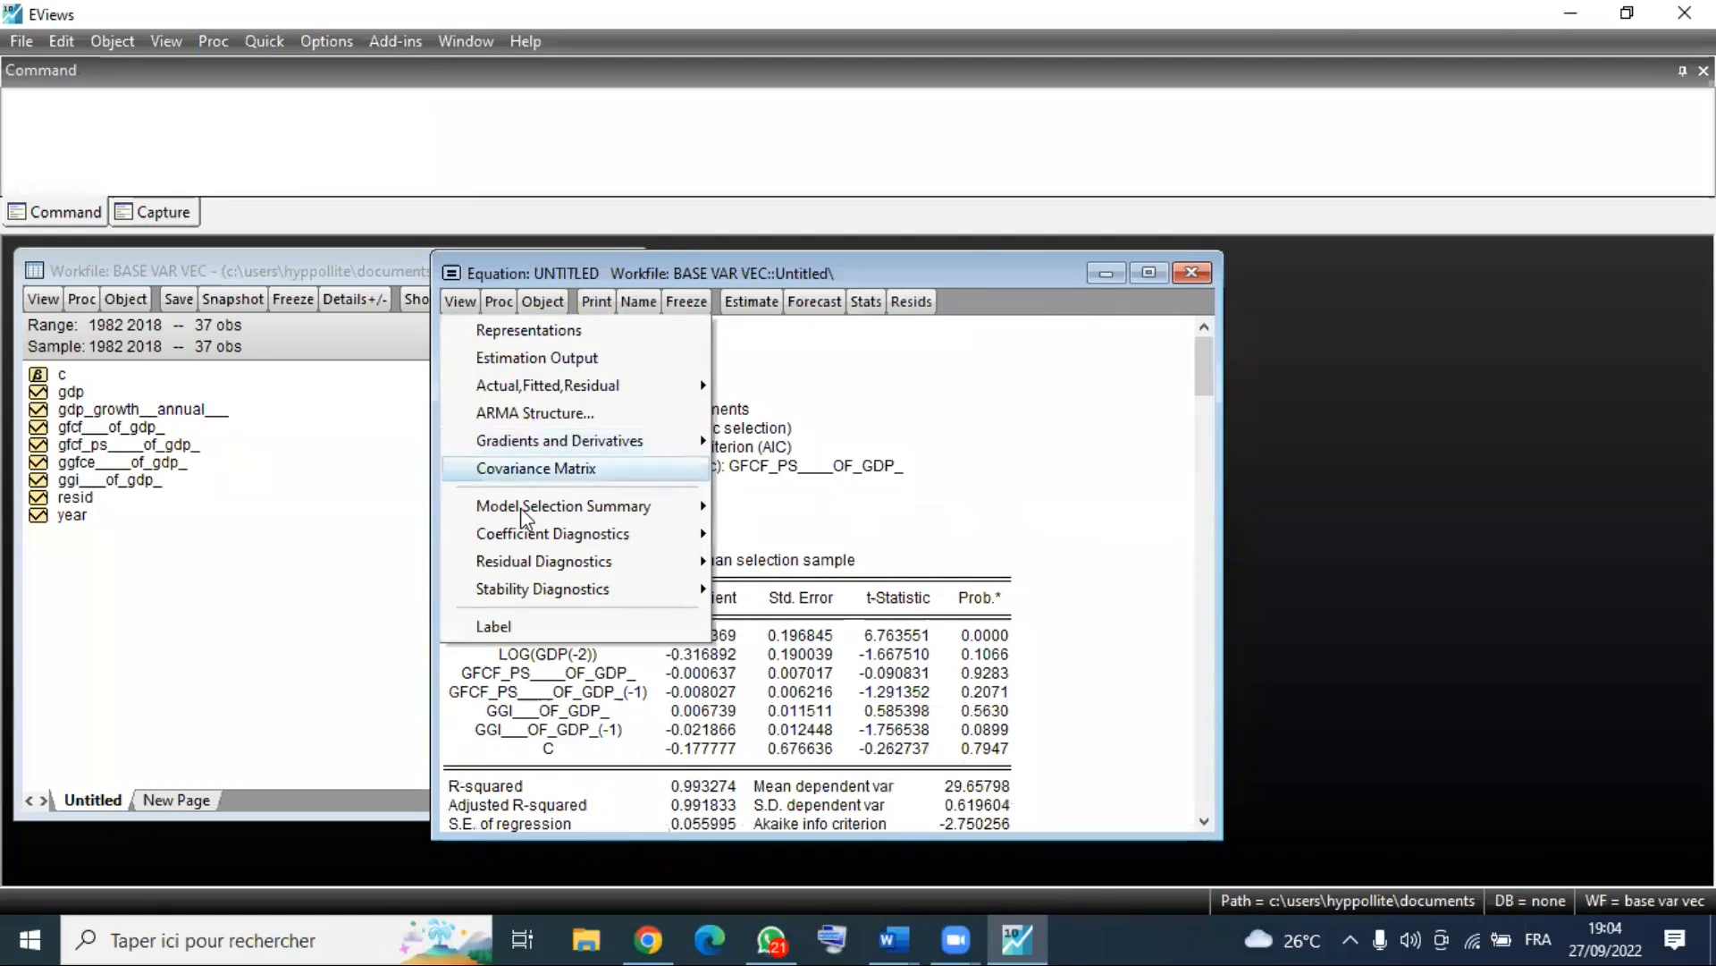
mouse_move(527, 516)
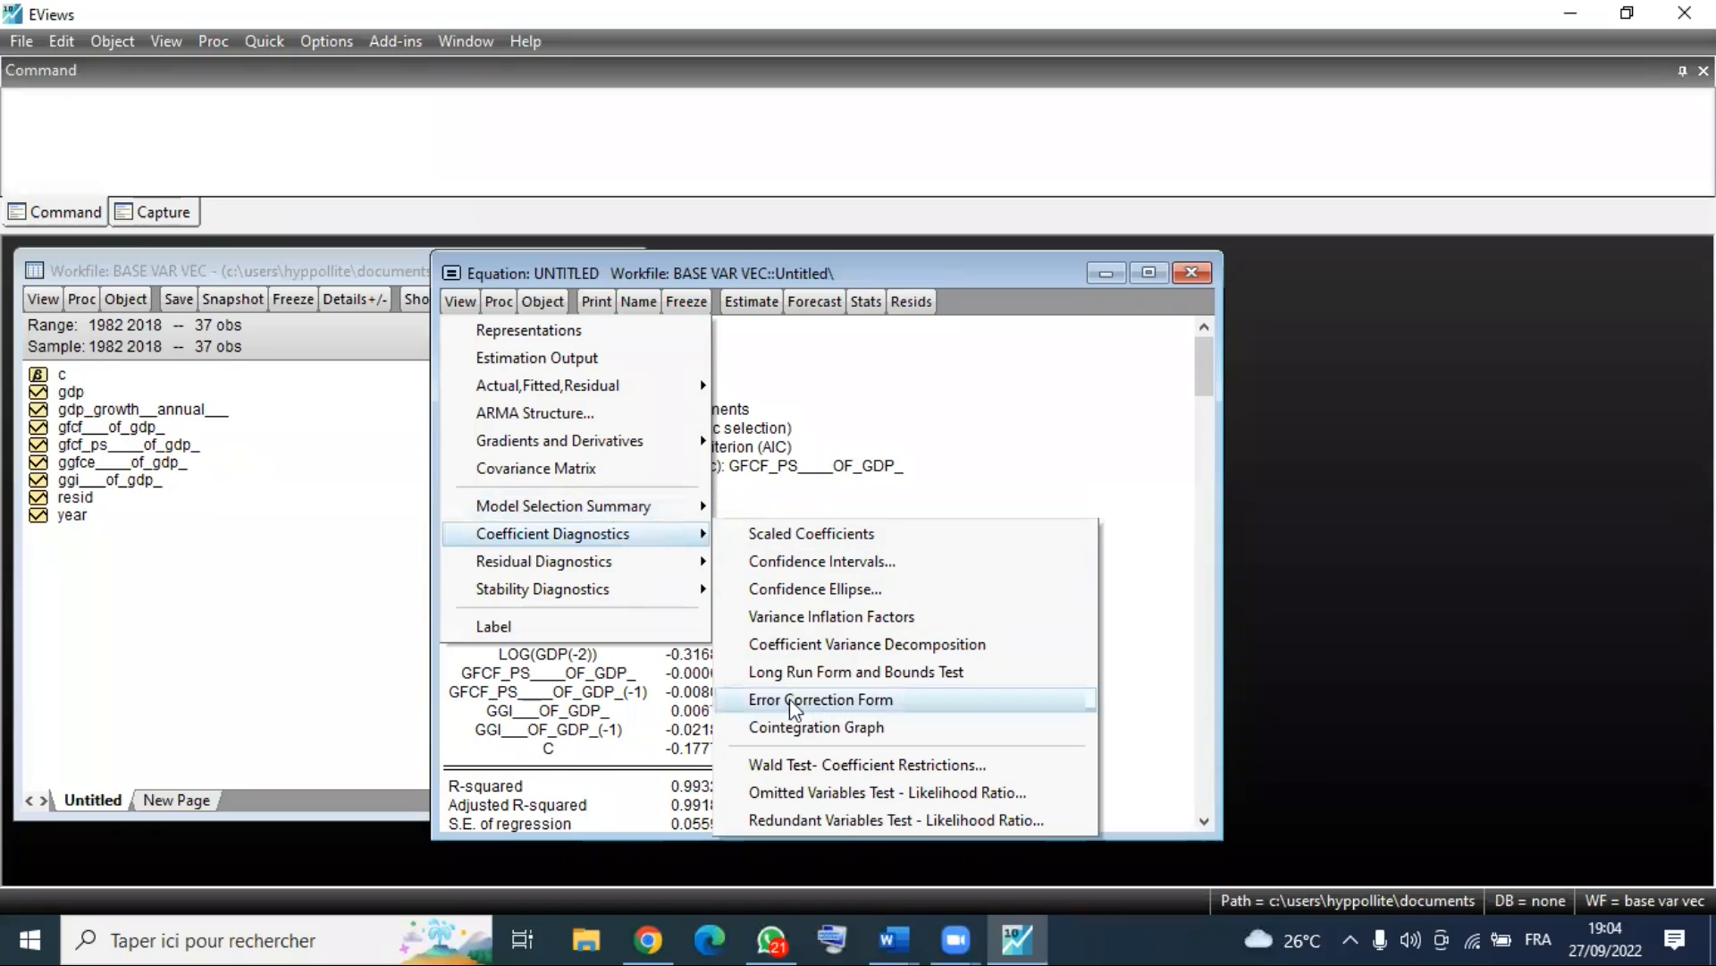
click(851, 699)
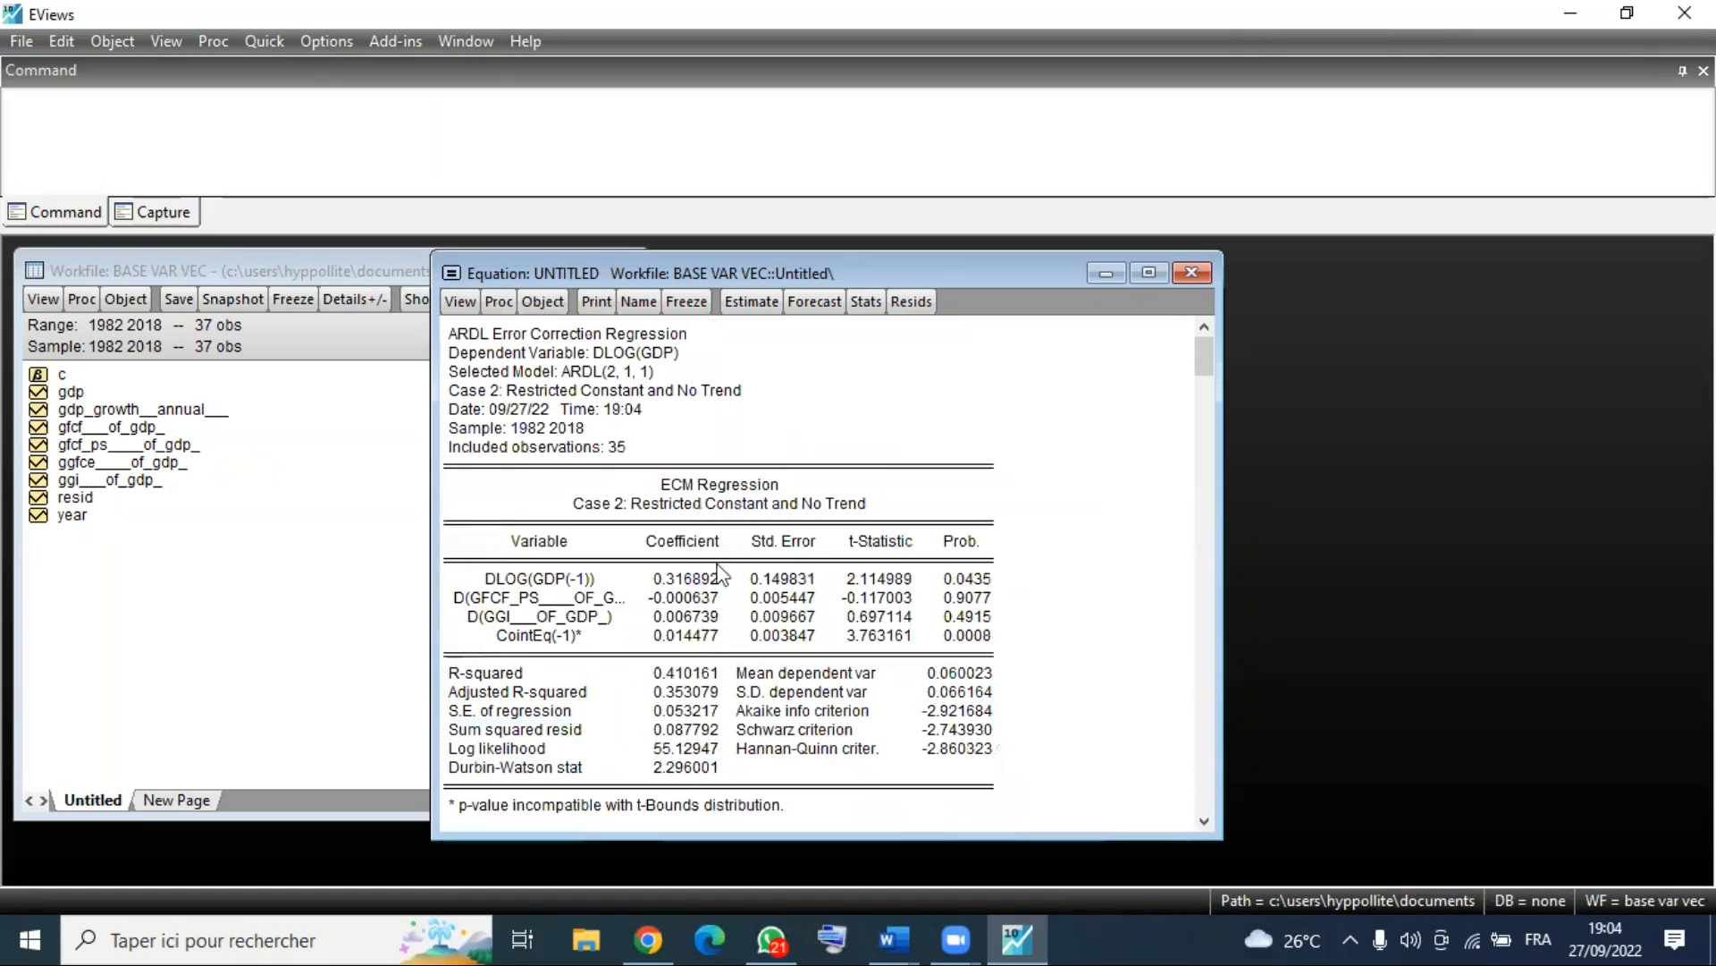
Examine the ECM Regression, especially the DLOG(GDP(-1)) coefficient and the coefficient and probability of CointEq(-1).
click(650, 581)
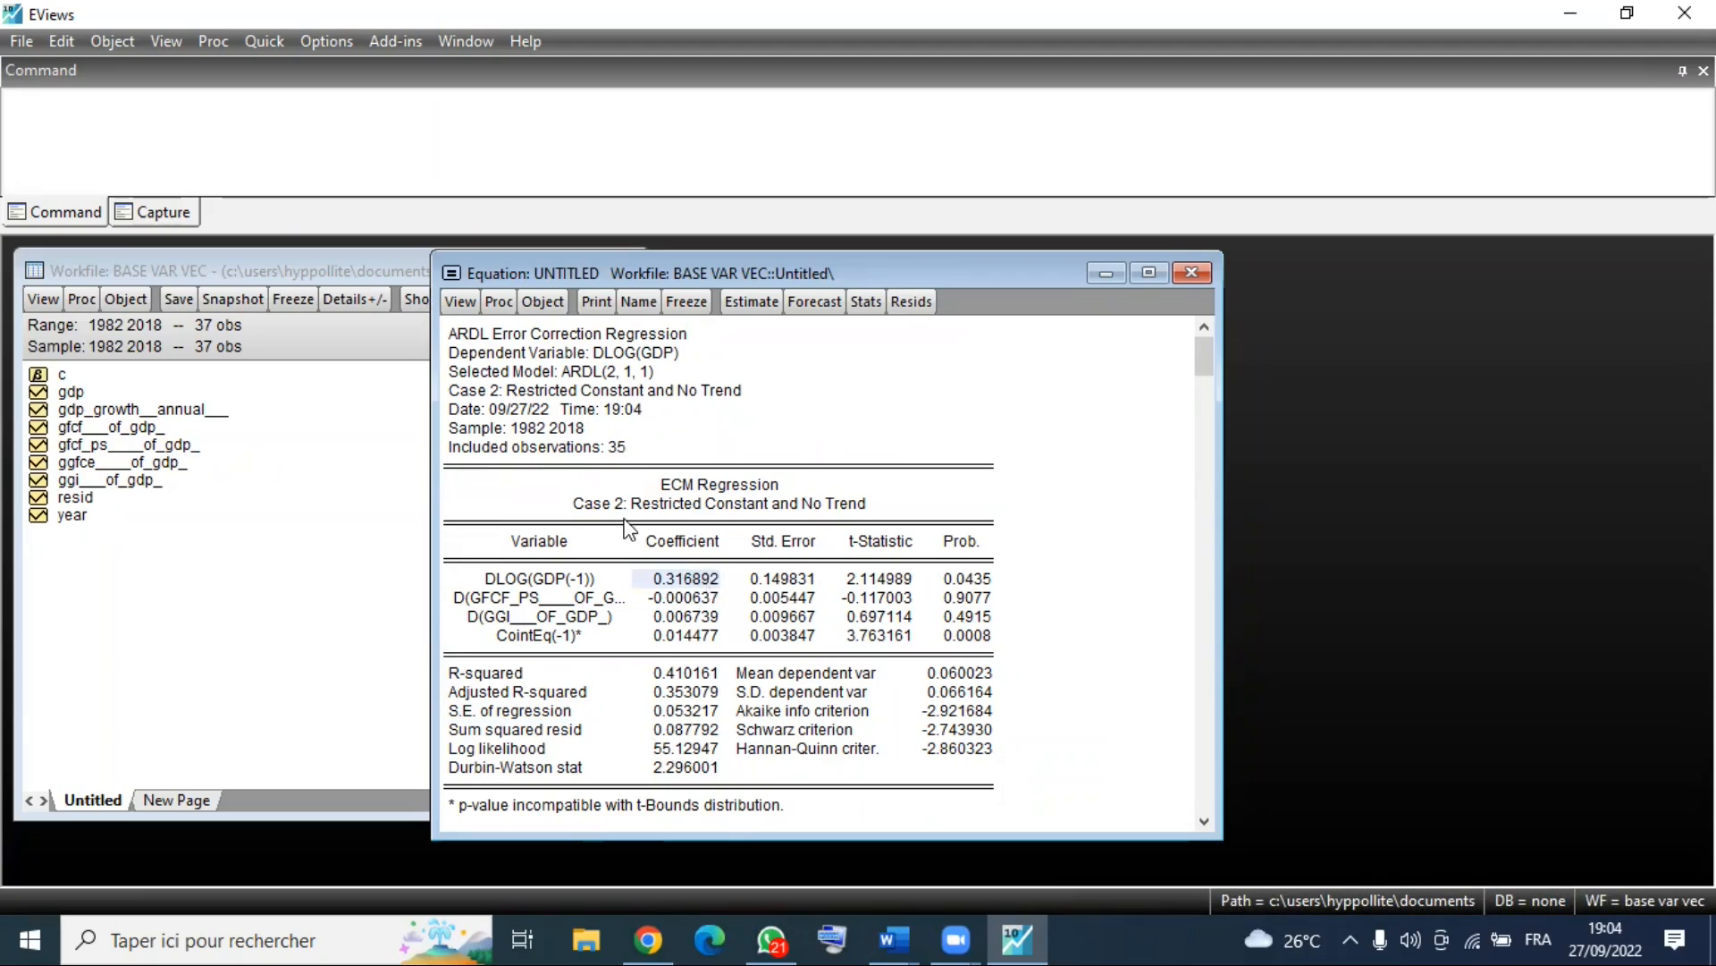
click(659, 589)
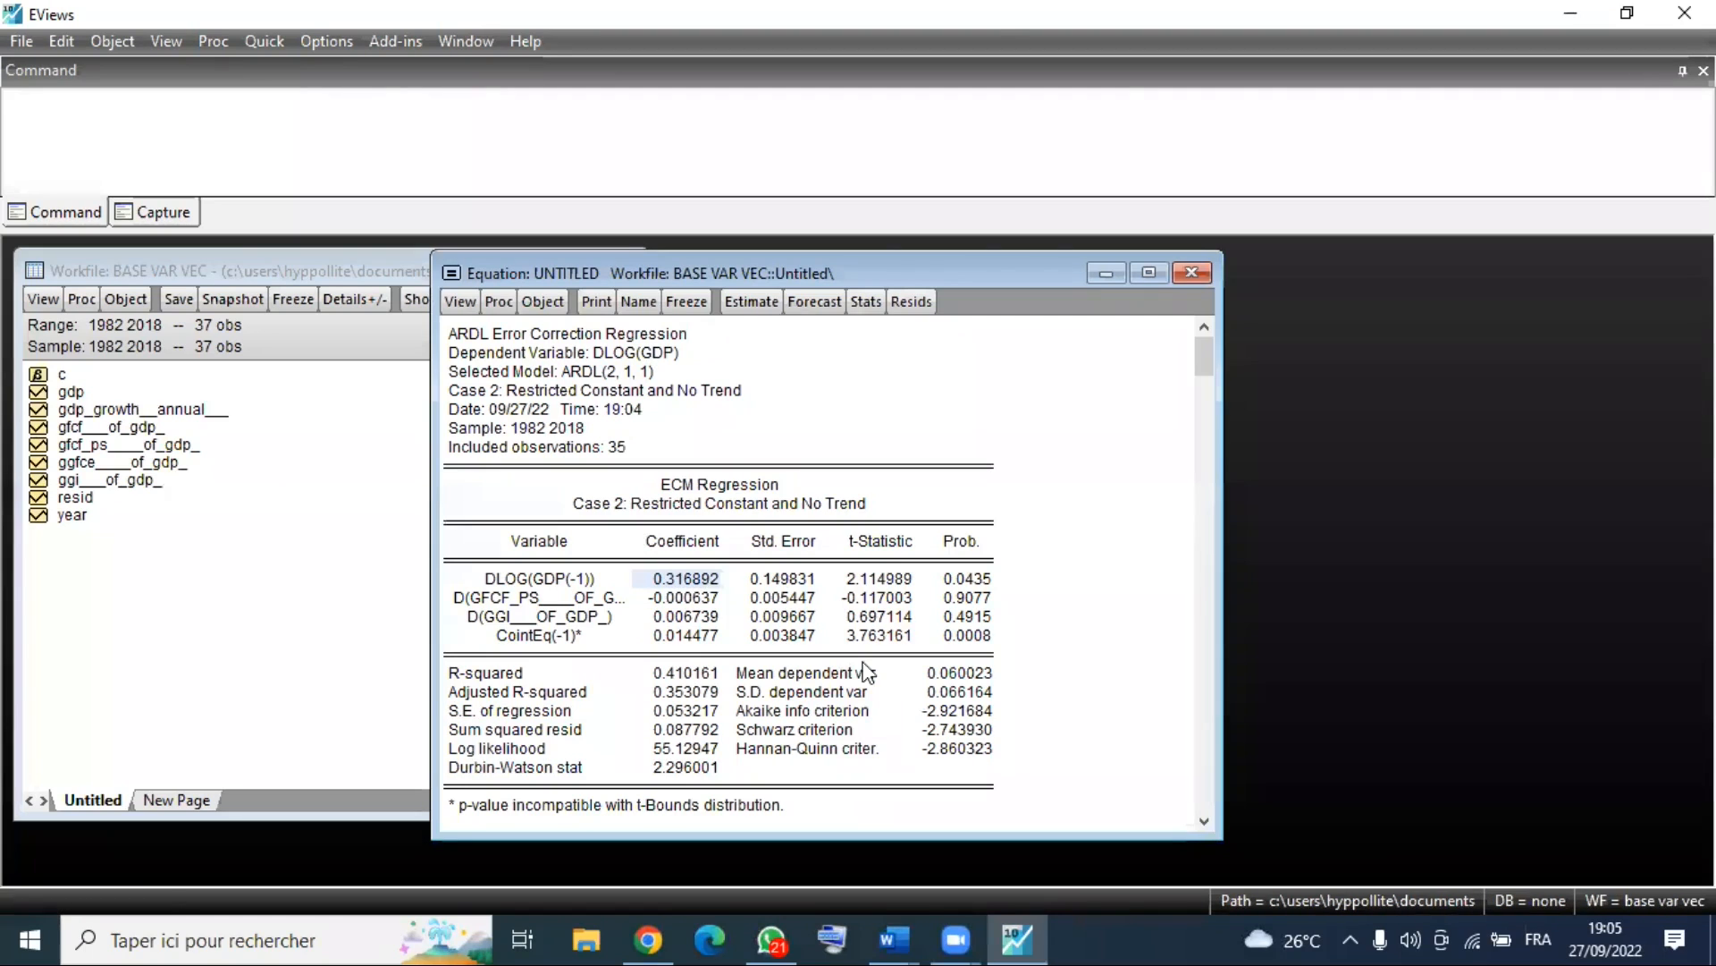
click(663, 637)
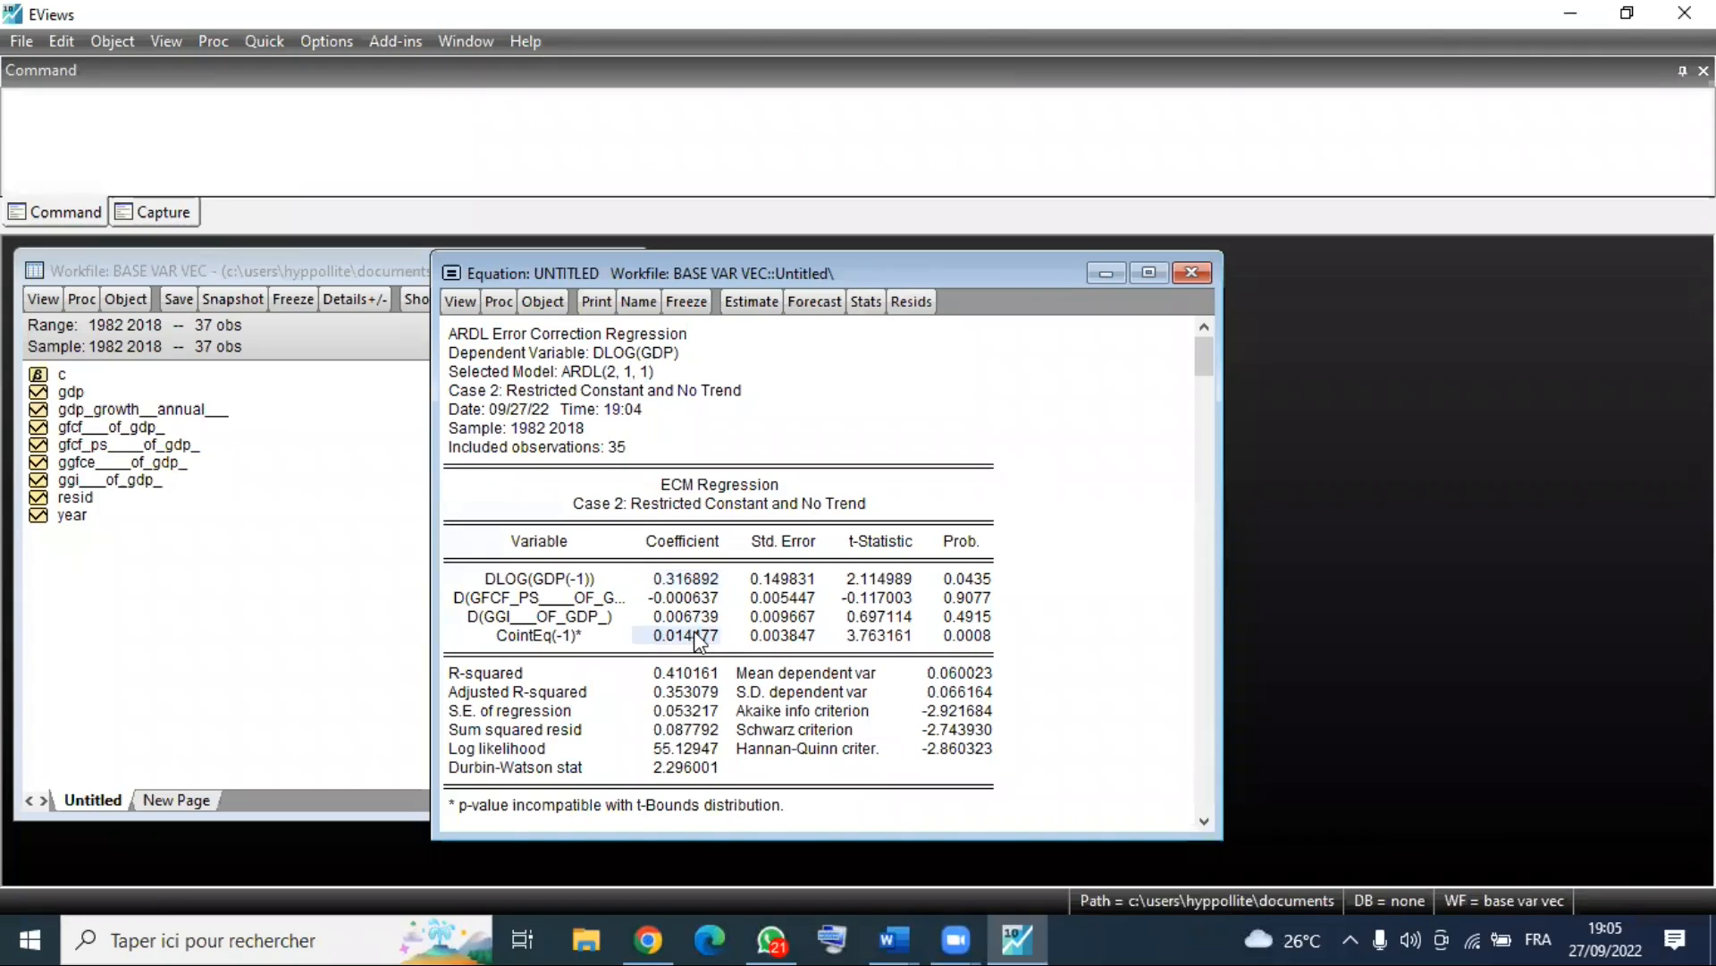
click(982, 636)
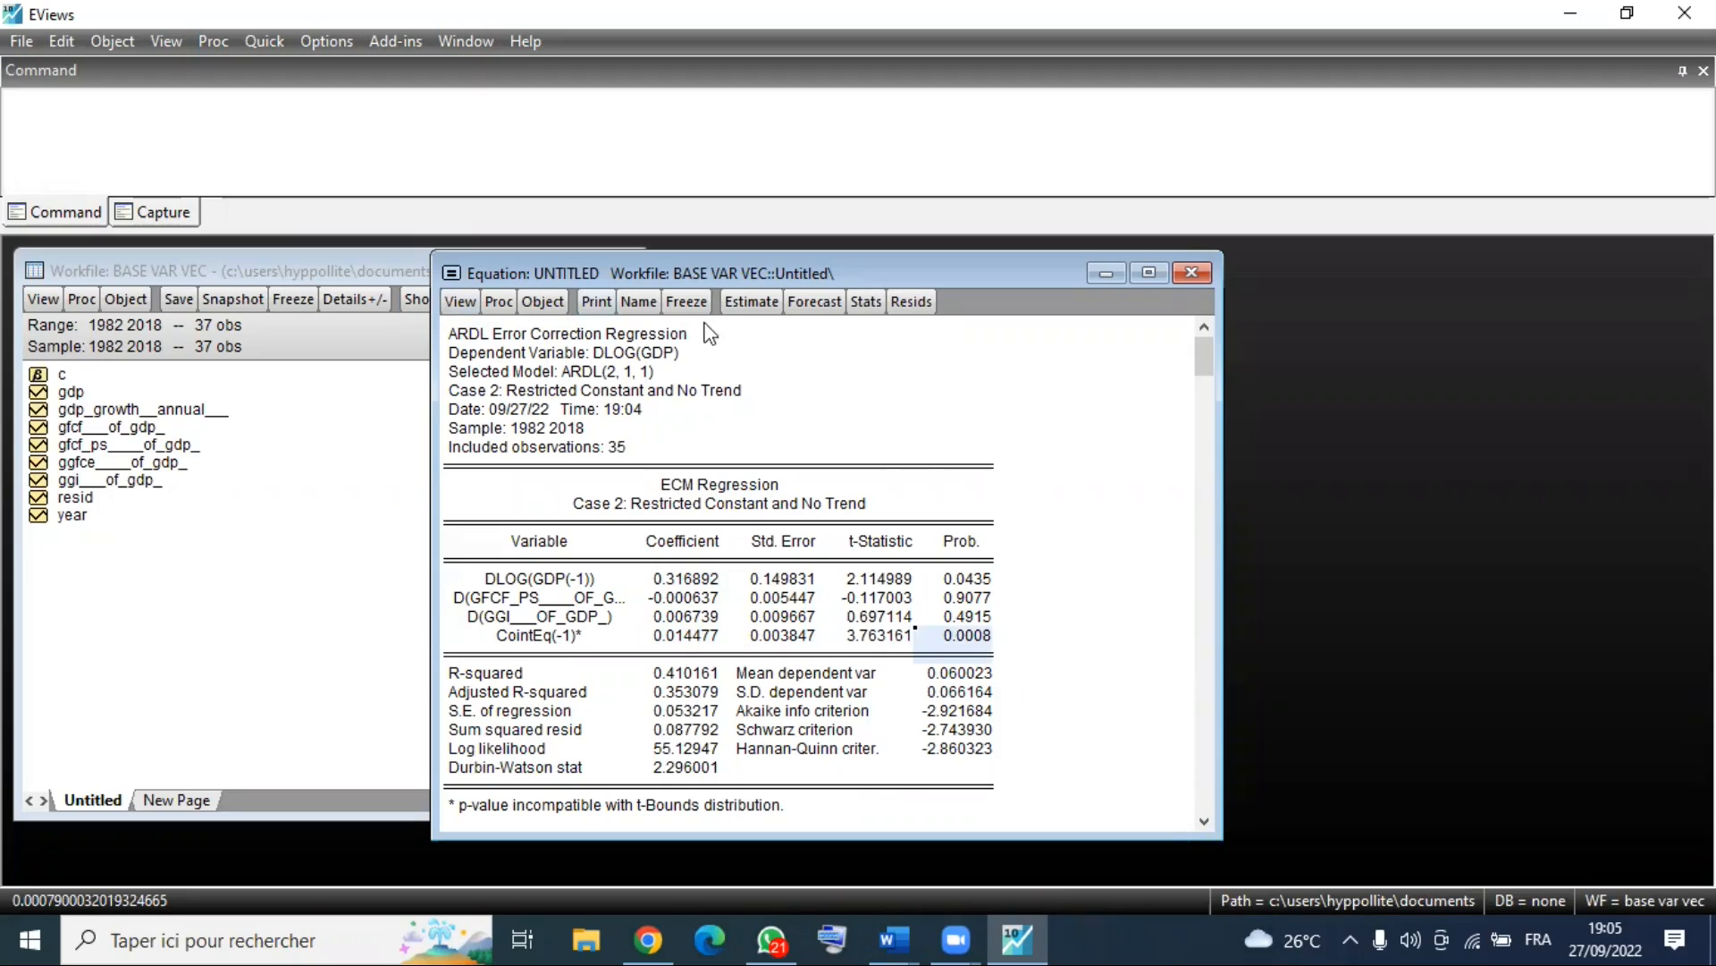
Re-estimate the ARDL equation with automatic lag selection up to 4 and a restricted constant, and check the probability of the lagged GGI term.
click(735, 300)
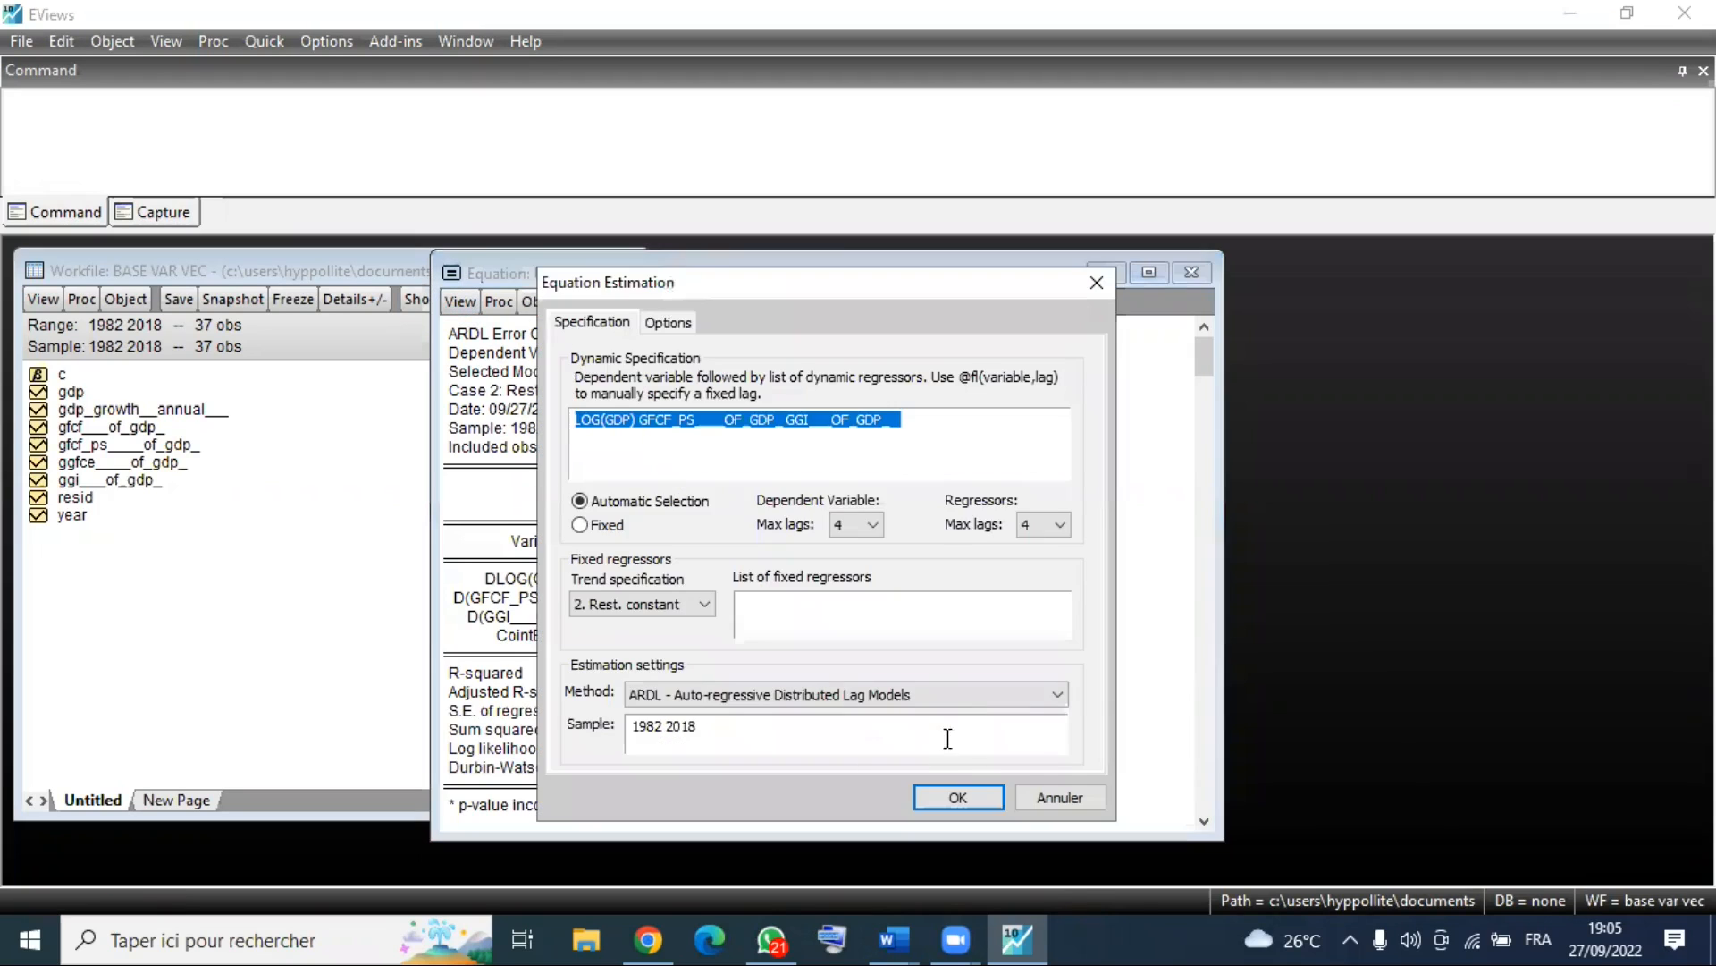
click(948, 796)
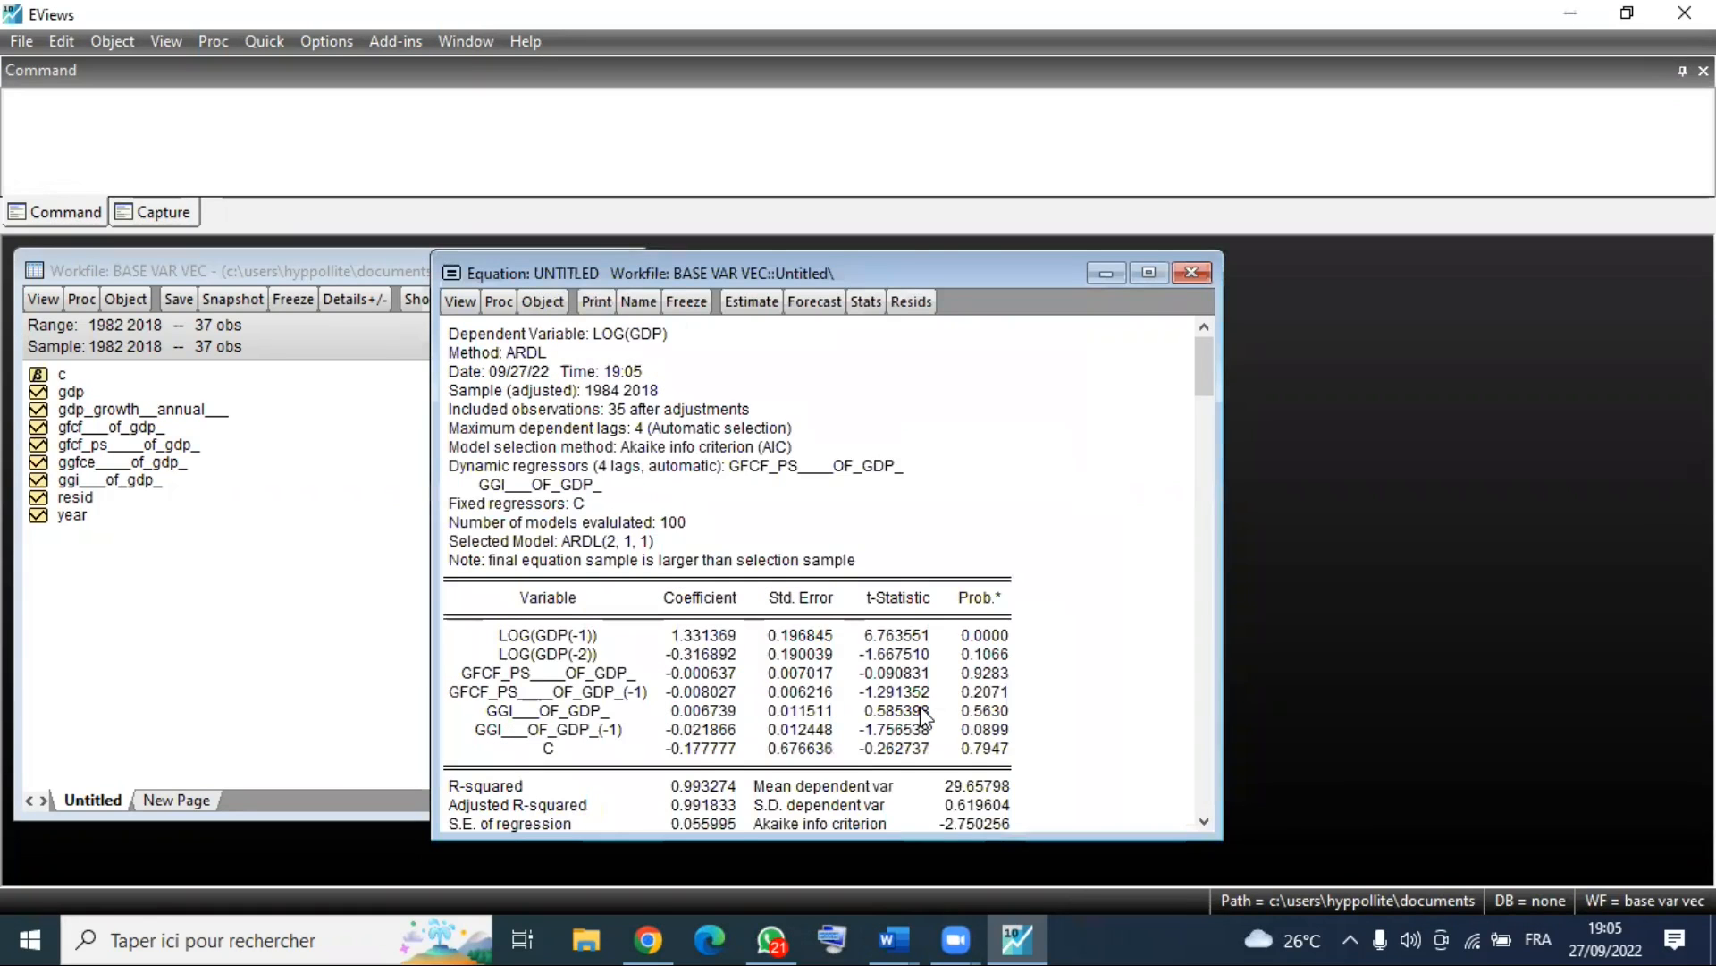
scroll(923, 715, down, 1)
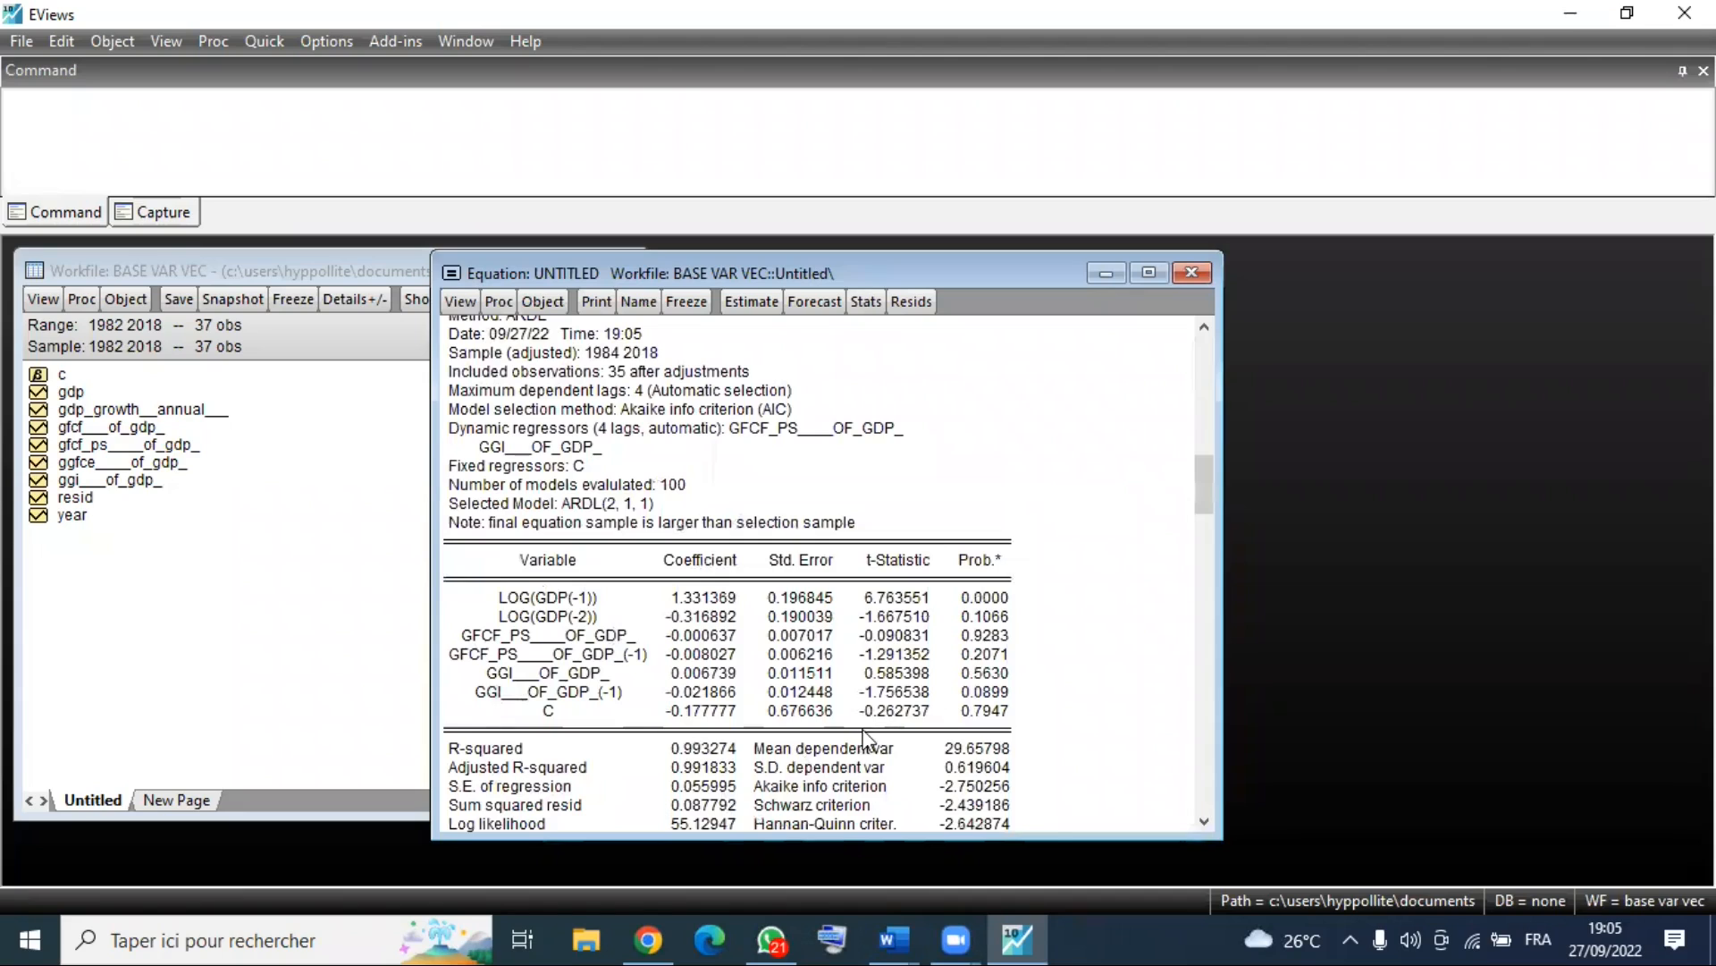
scroll(461, 488, down, 1)
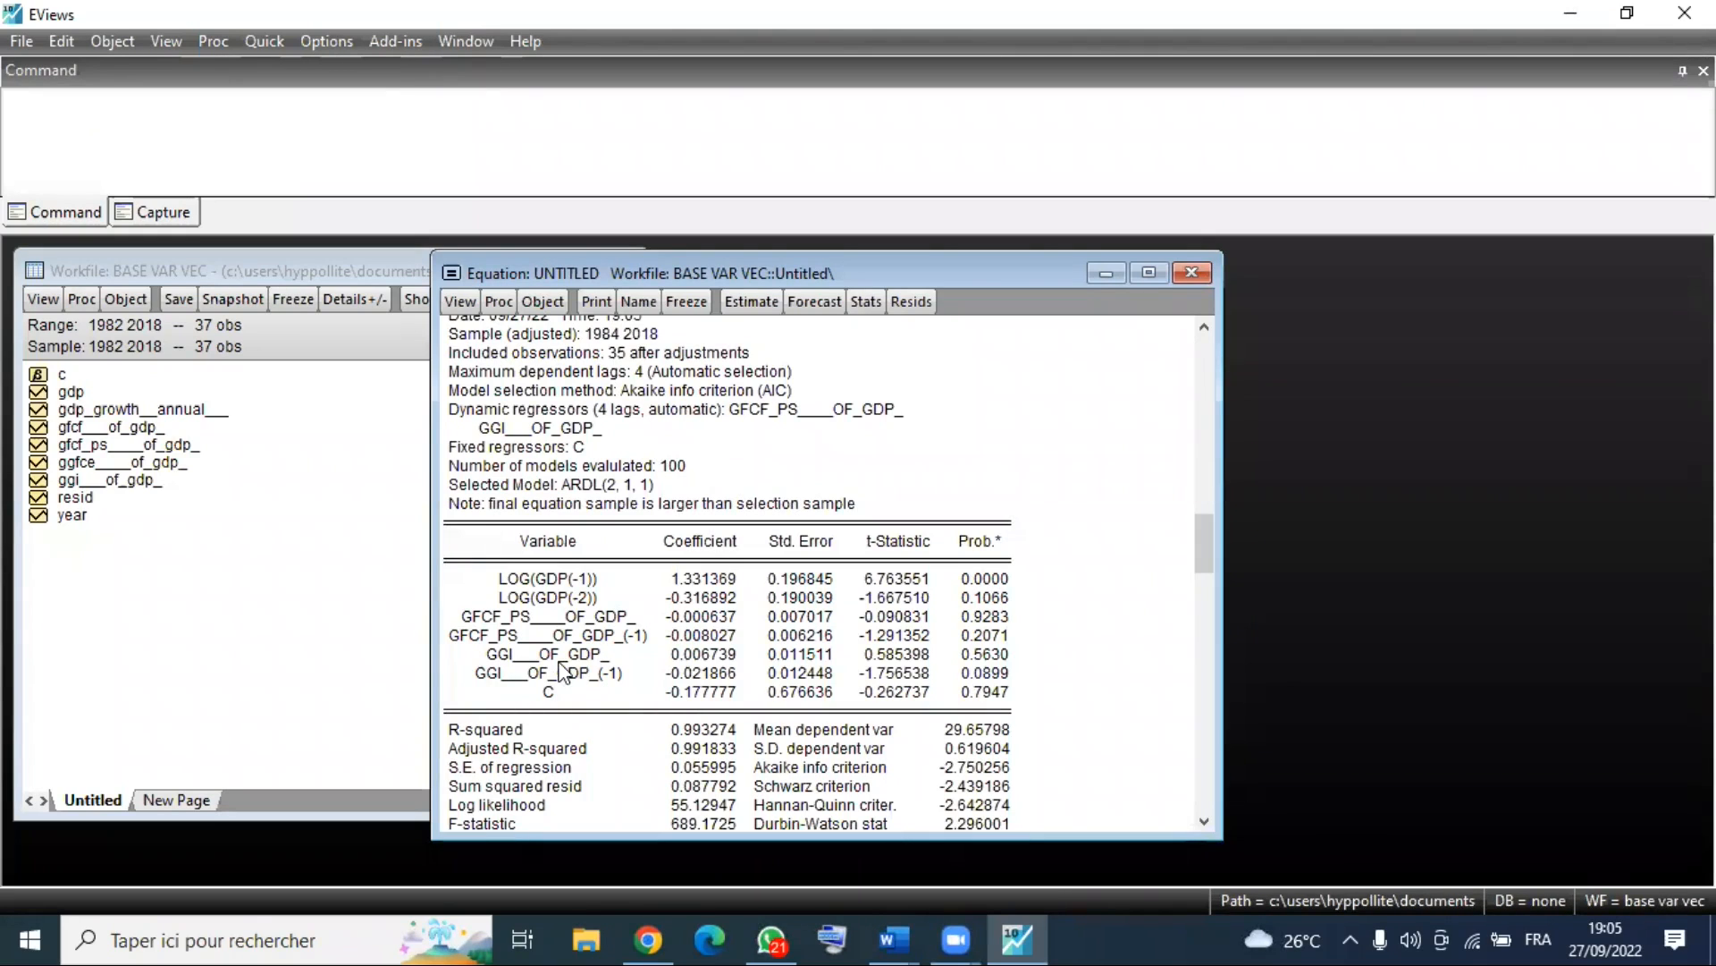
click(543, 677)
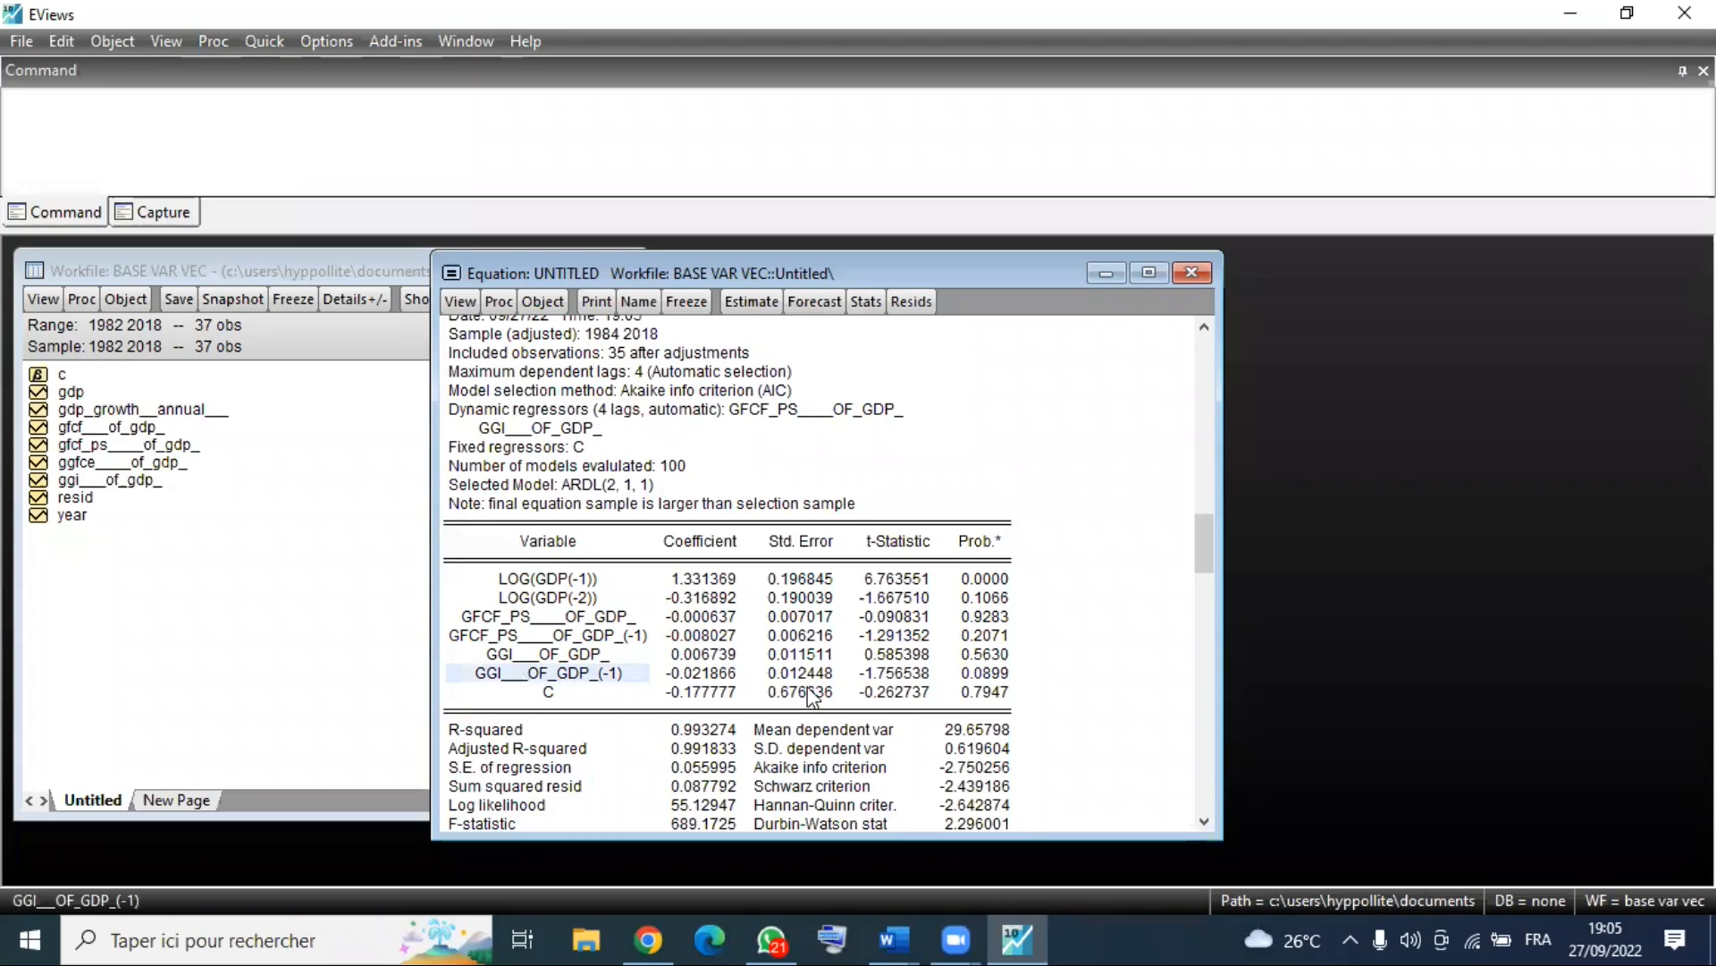
click(989, 677)
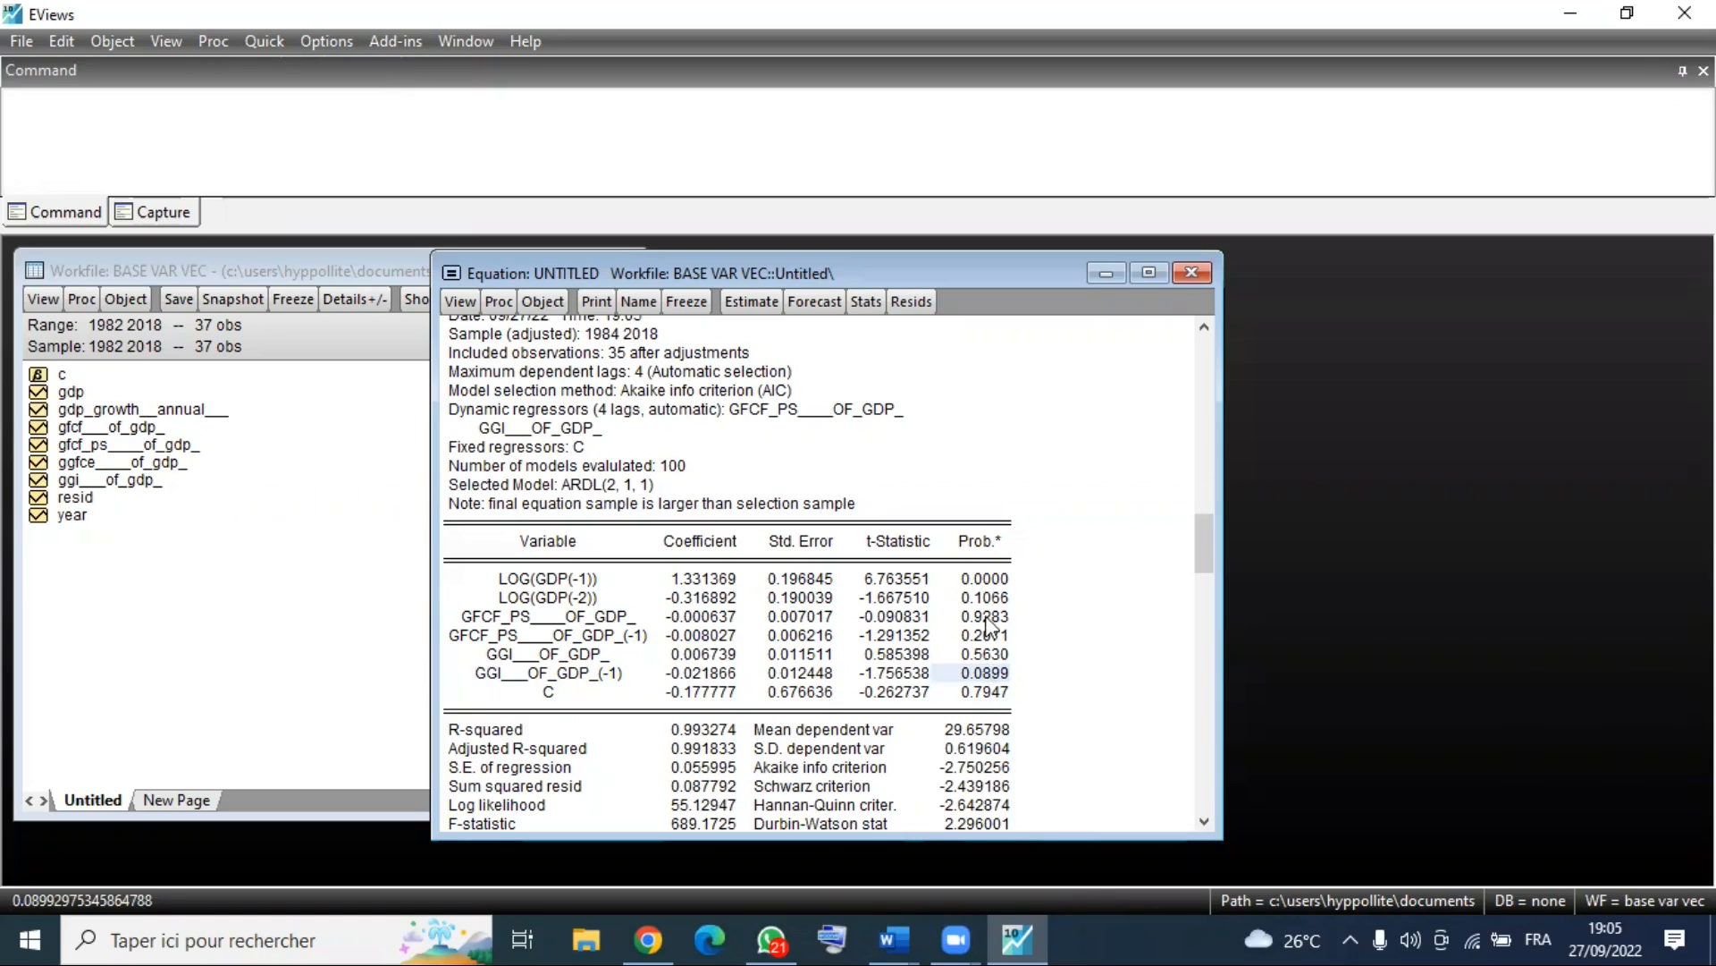
key(ctrl+s)
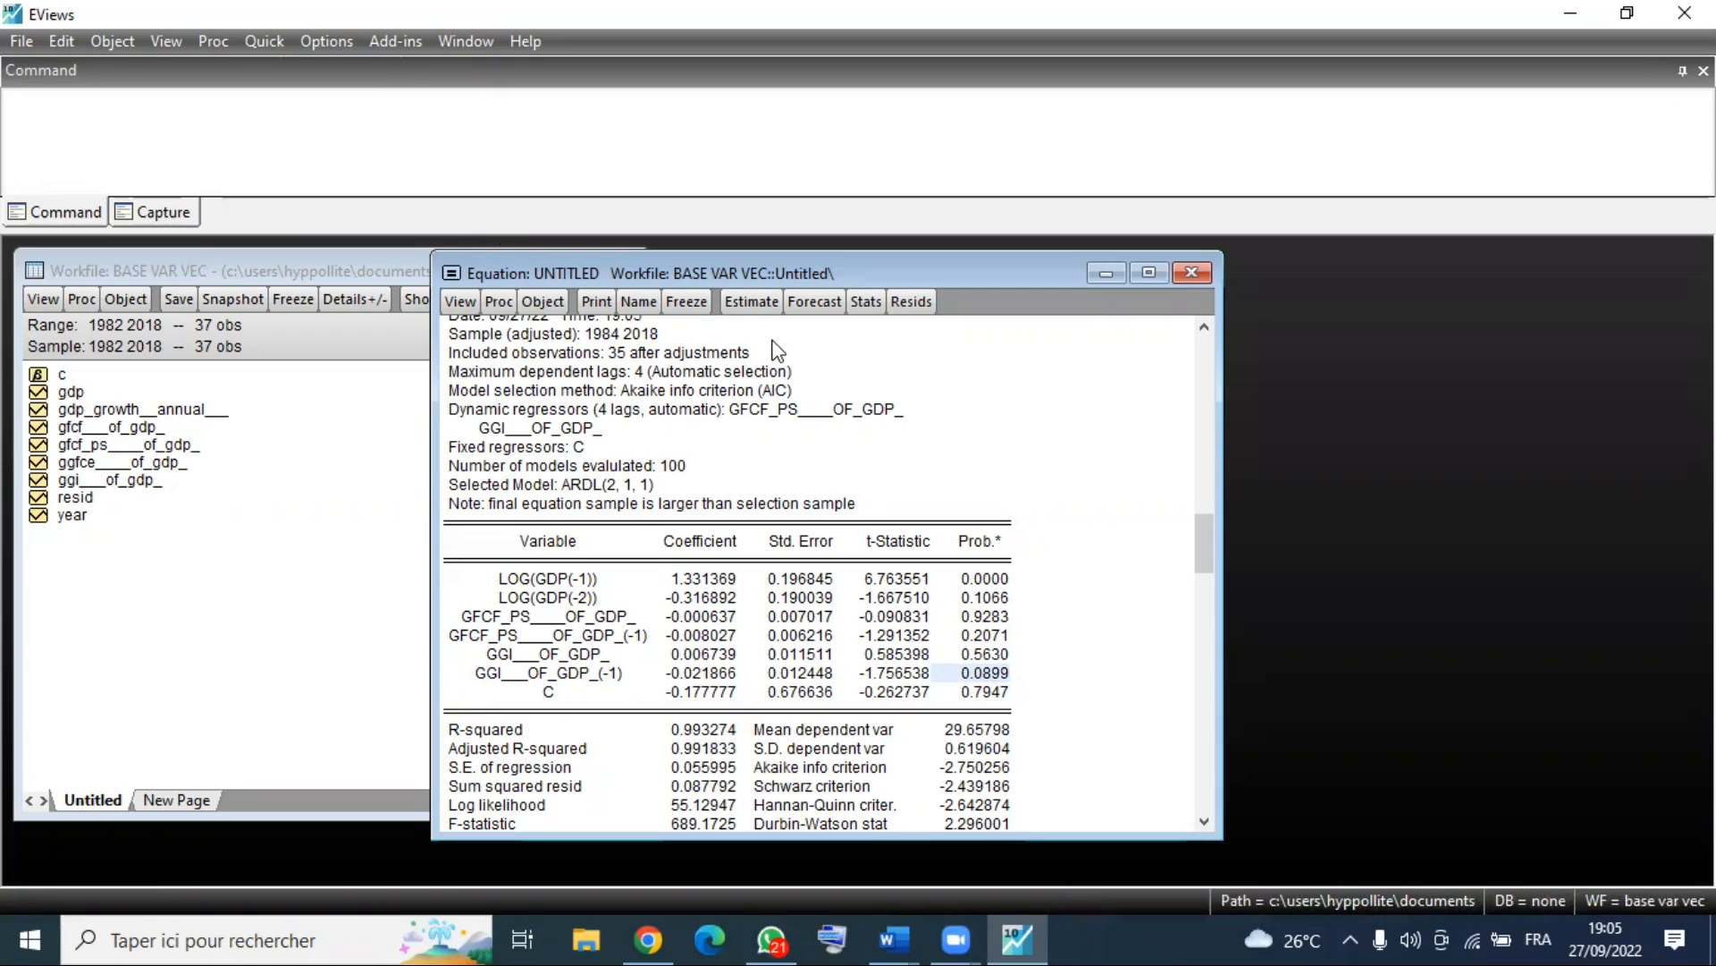
Run the Histogram - Normality Test on the ARDL residuals and examine the Jarque-Bera statistic and its probability.
drag(733, 270, 732, 306)
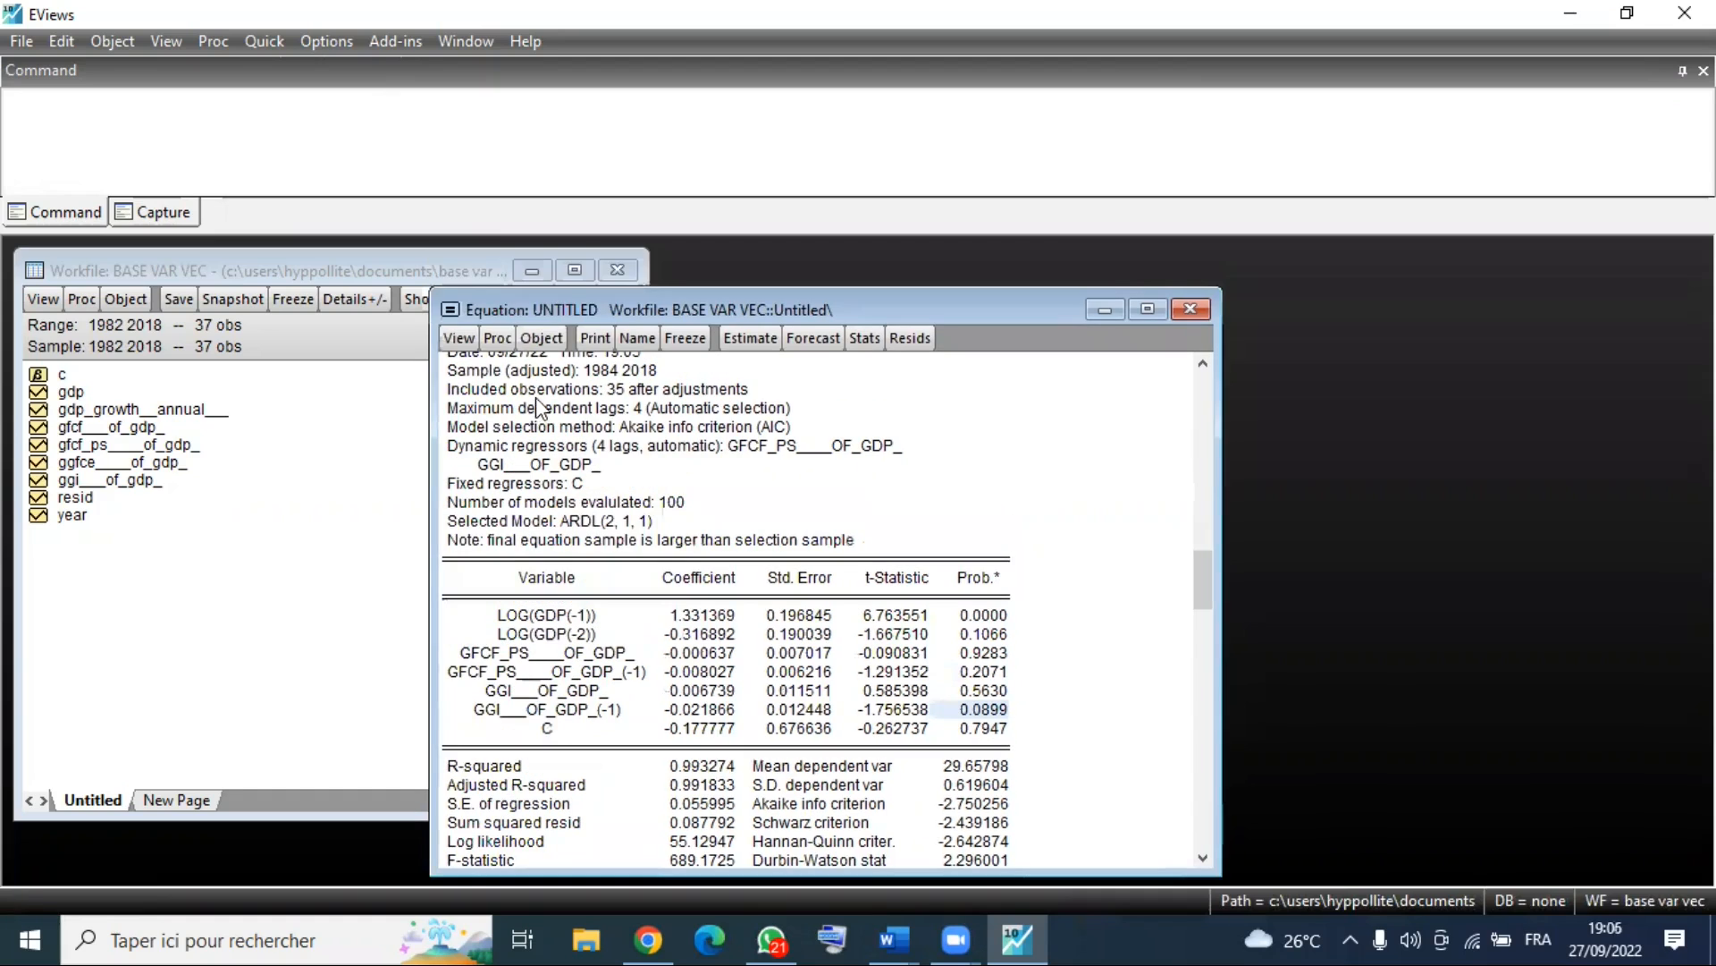
click(463, 340)
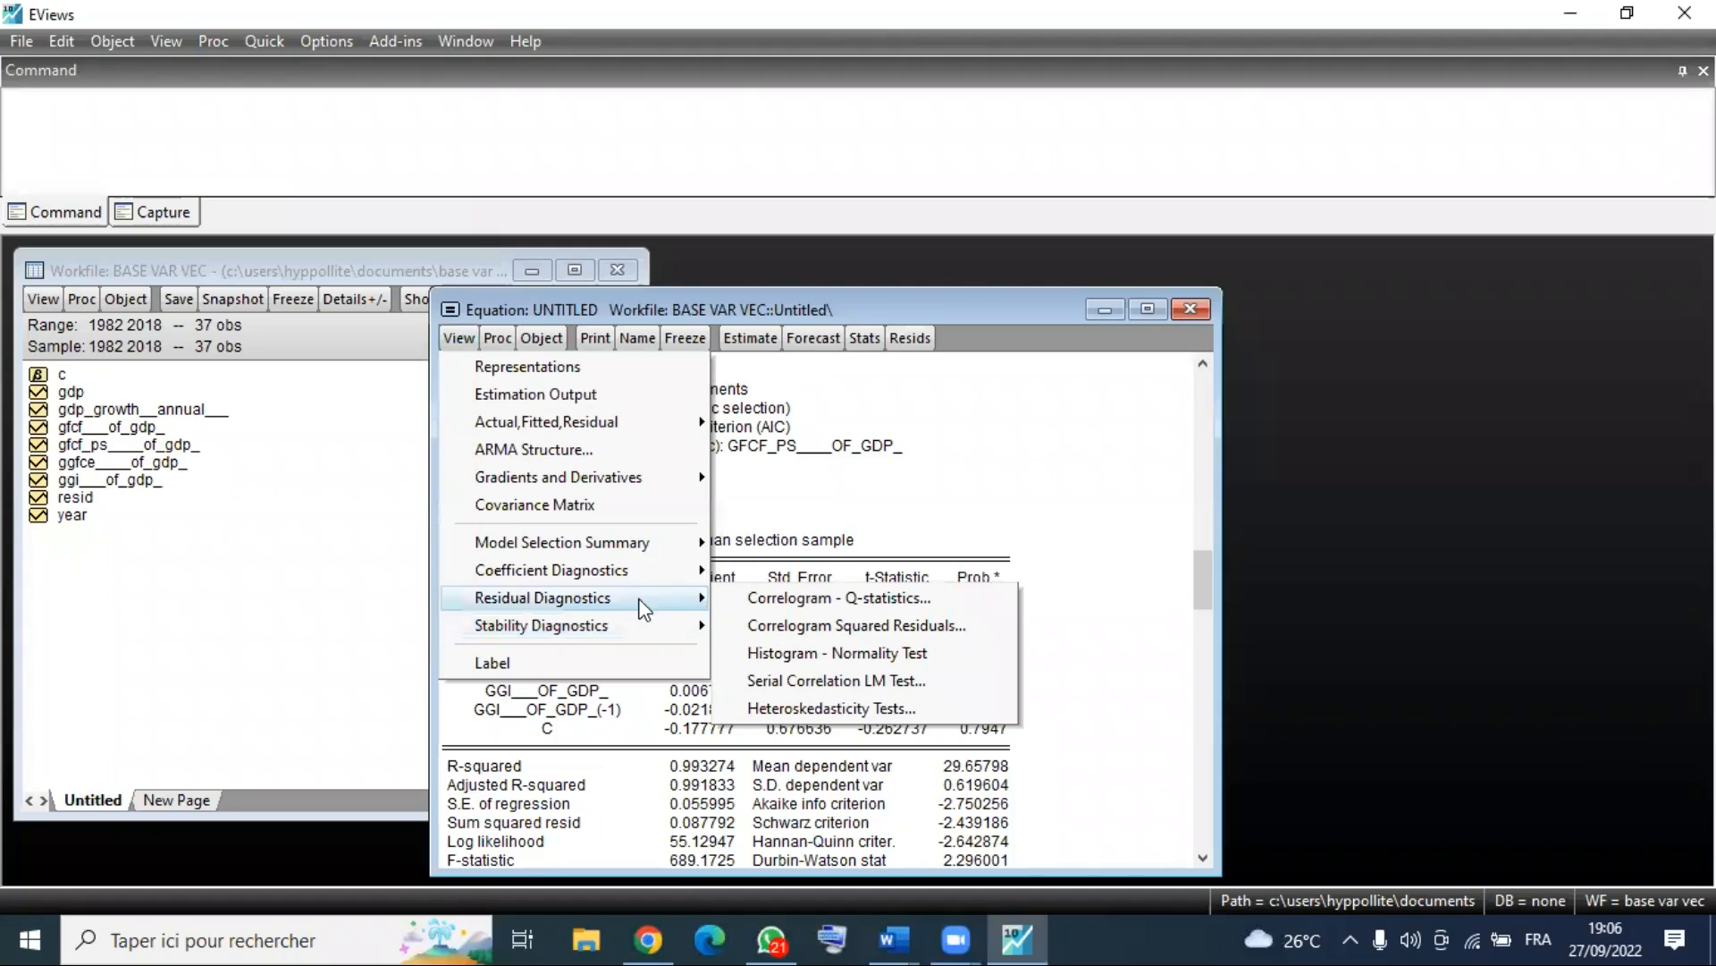
click(854, 658)
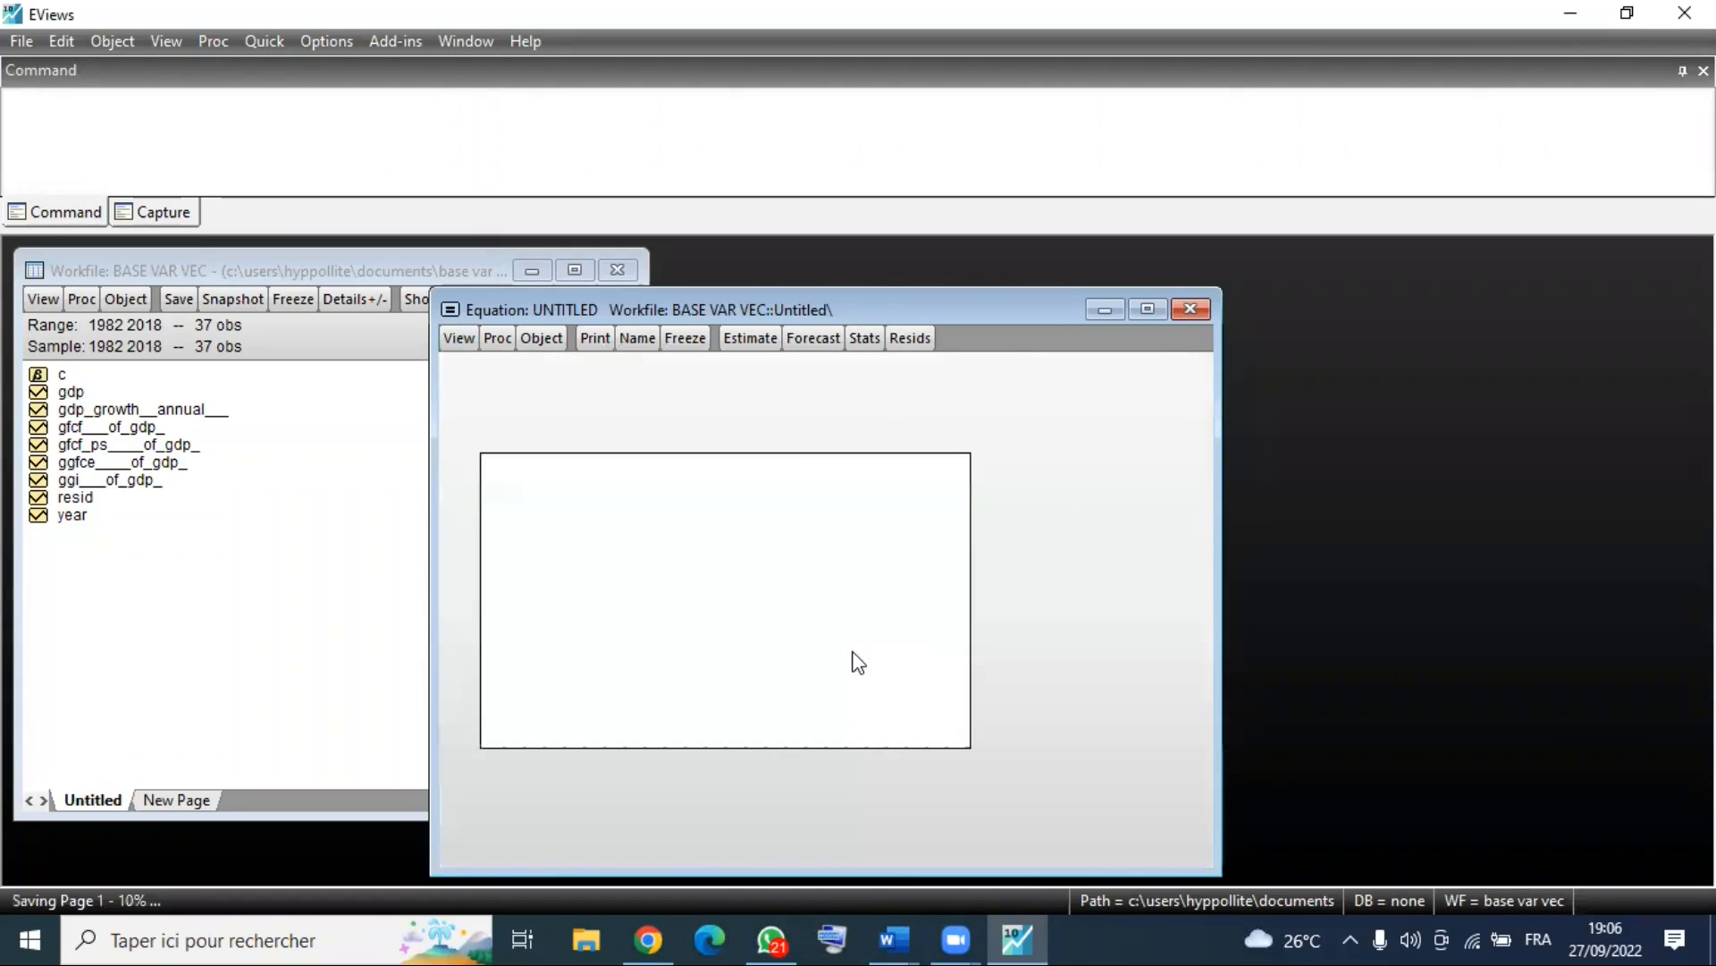
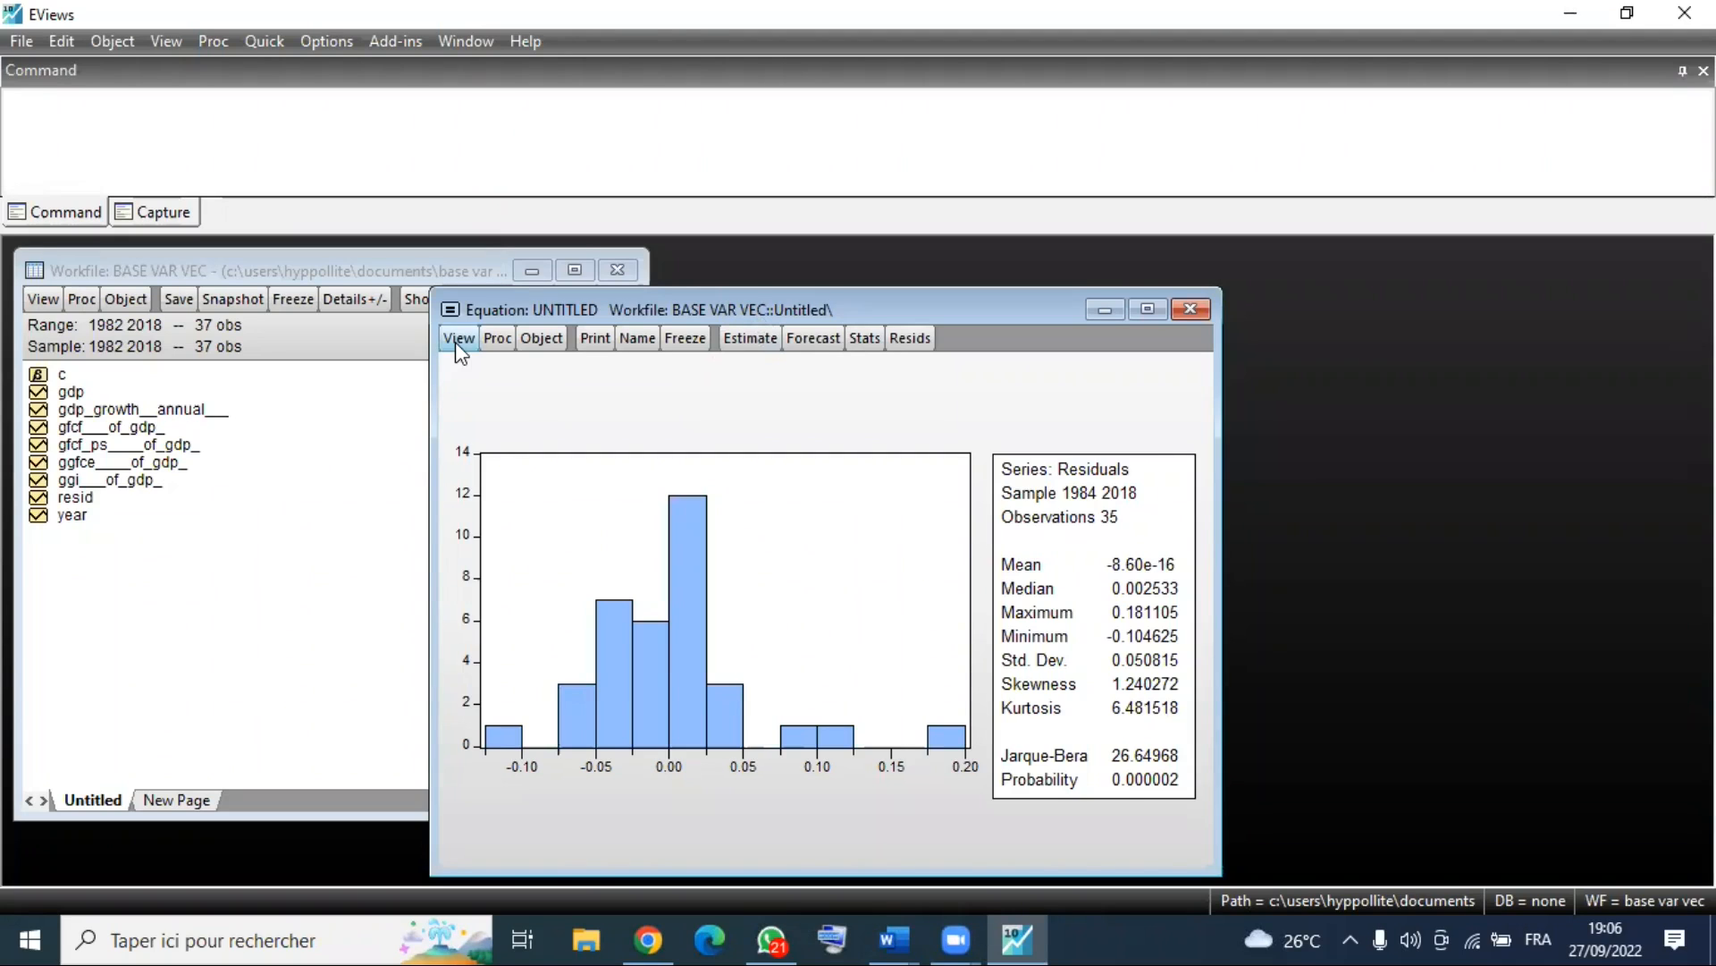
Estimate the ARDL equation again with the same specification to leave the residual histogram and review the coefficient table.
click(753, 340)
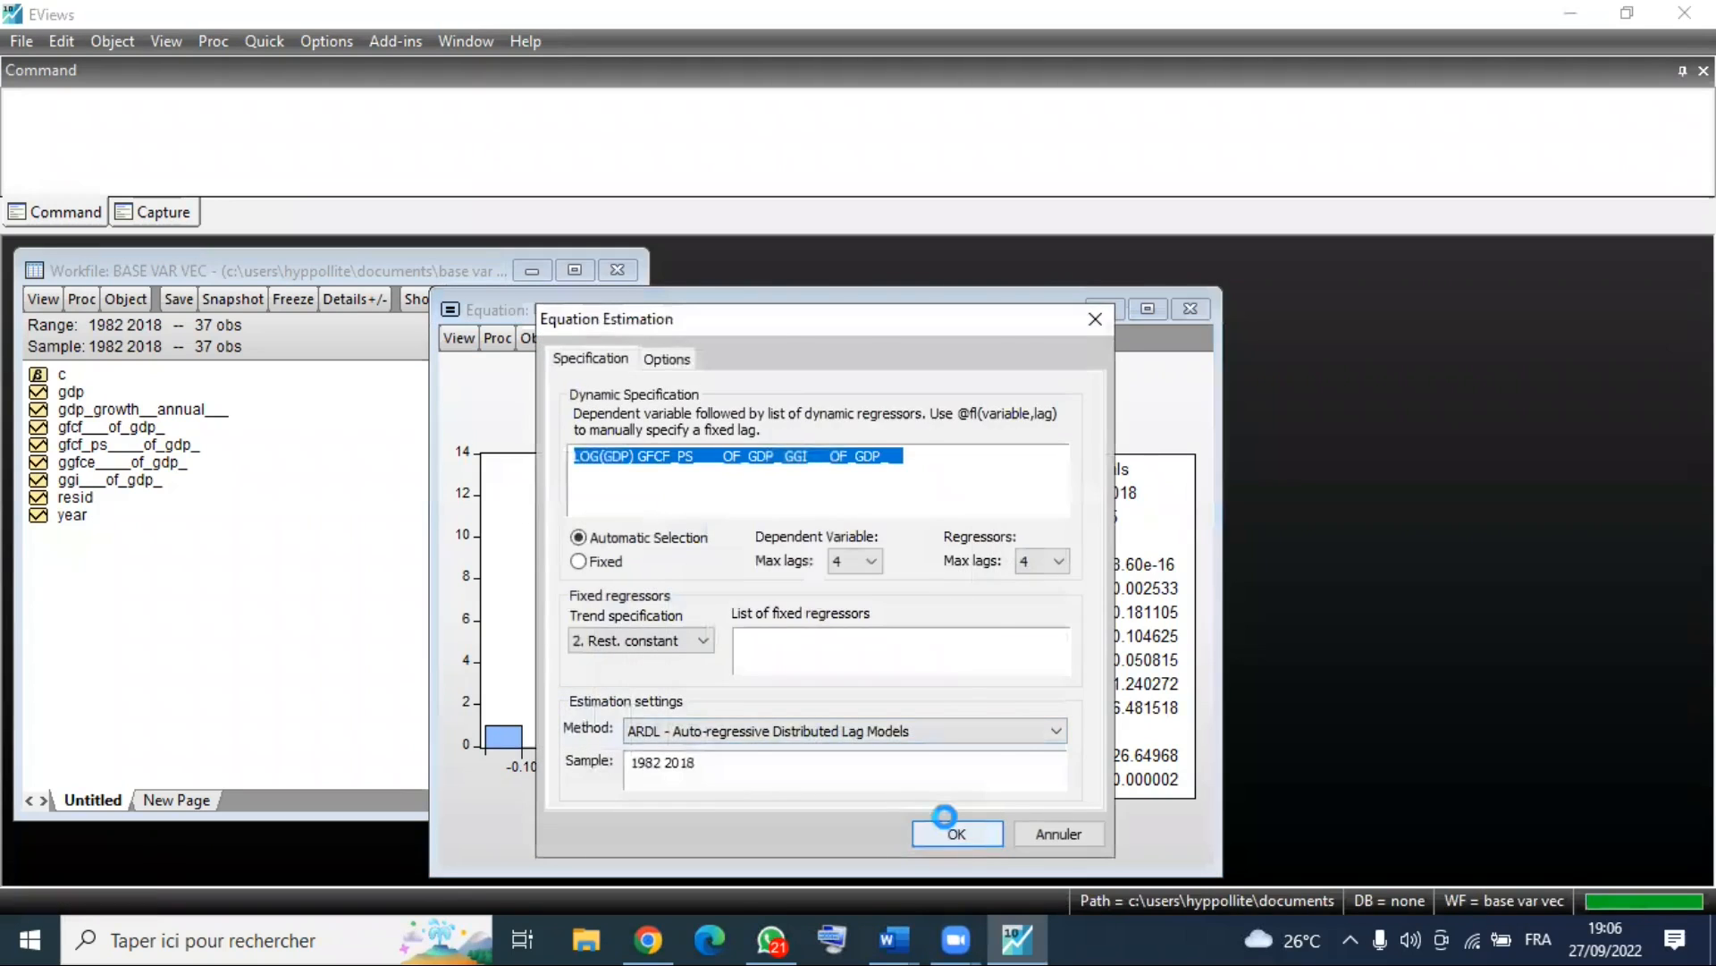
click(945, 816)
scroll(1043, 677, down, 2)
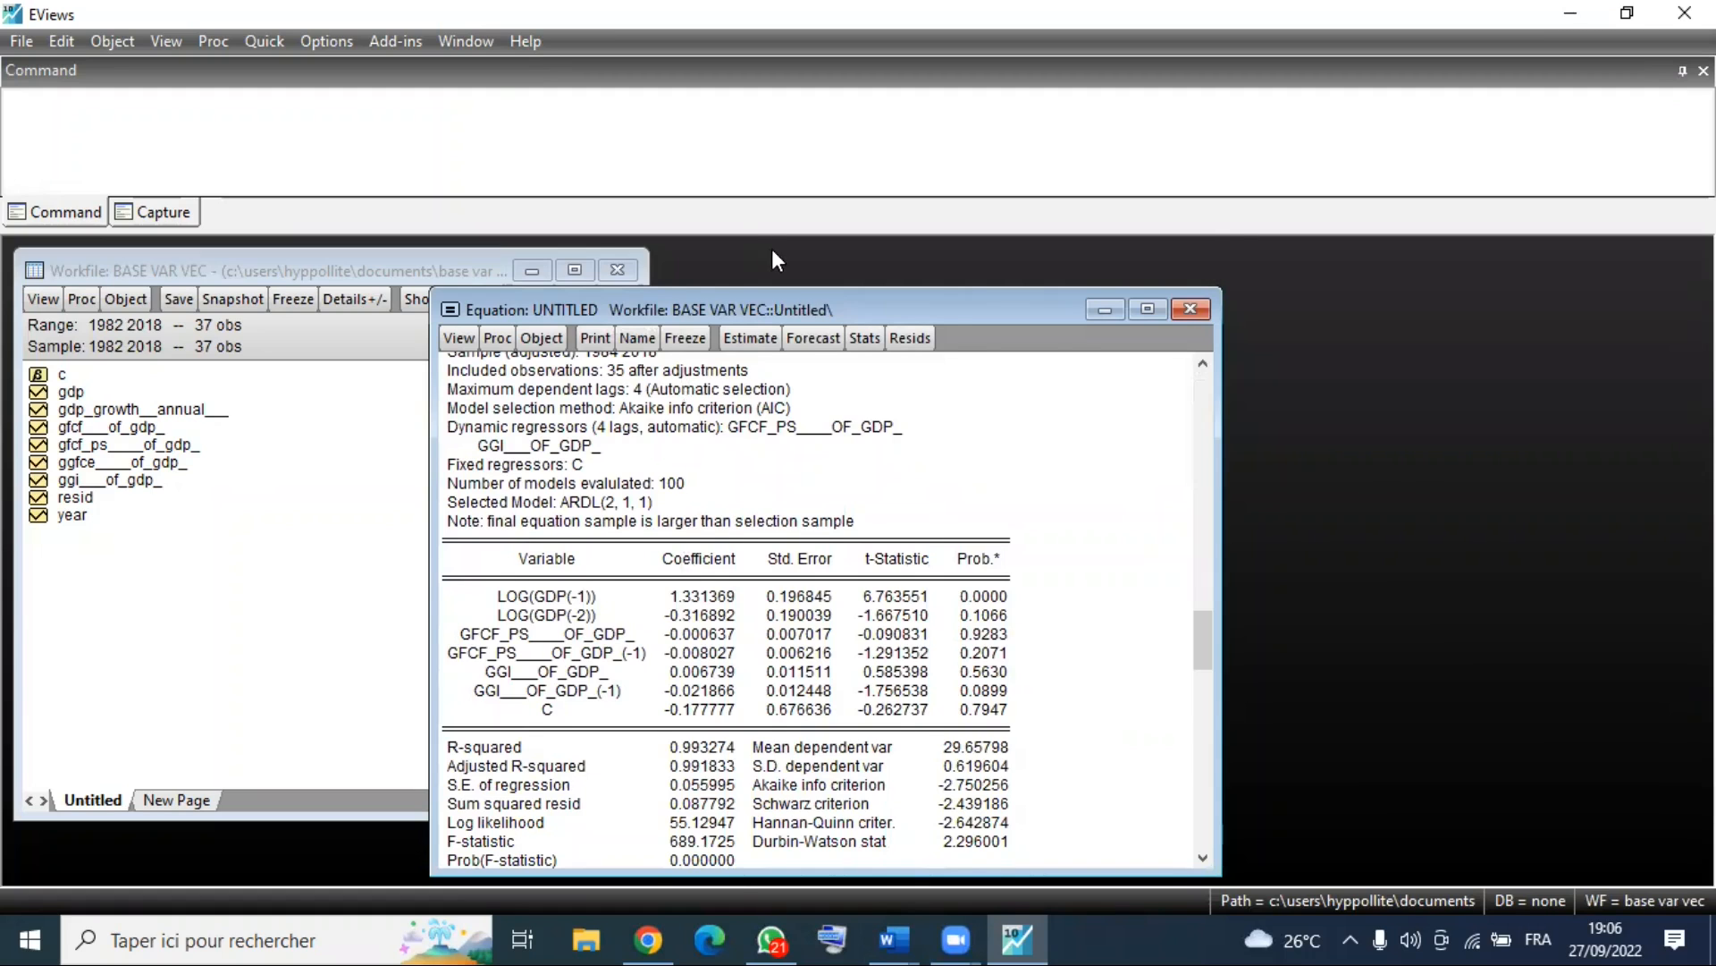
Run the Breusch-Pagan-Godfrey heteroskedasticity test on the ARDL residuals with the default regressors and examine the F-statistic's probability.
drag(774, 313, 770, 249)
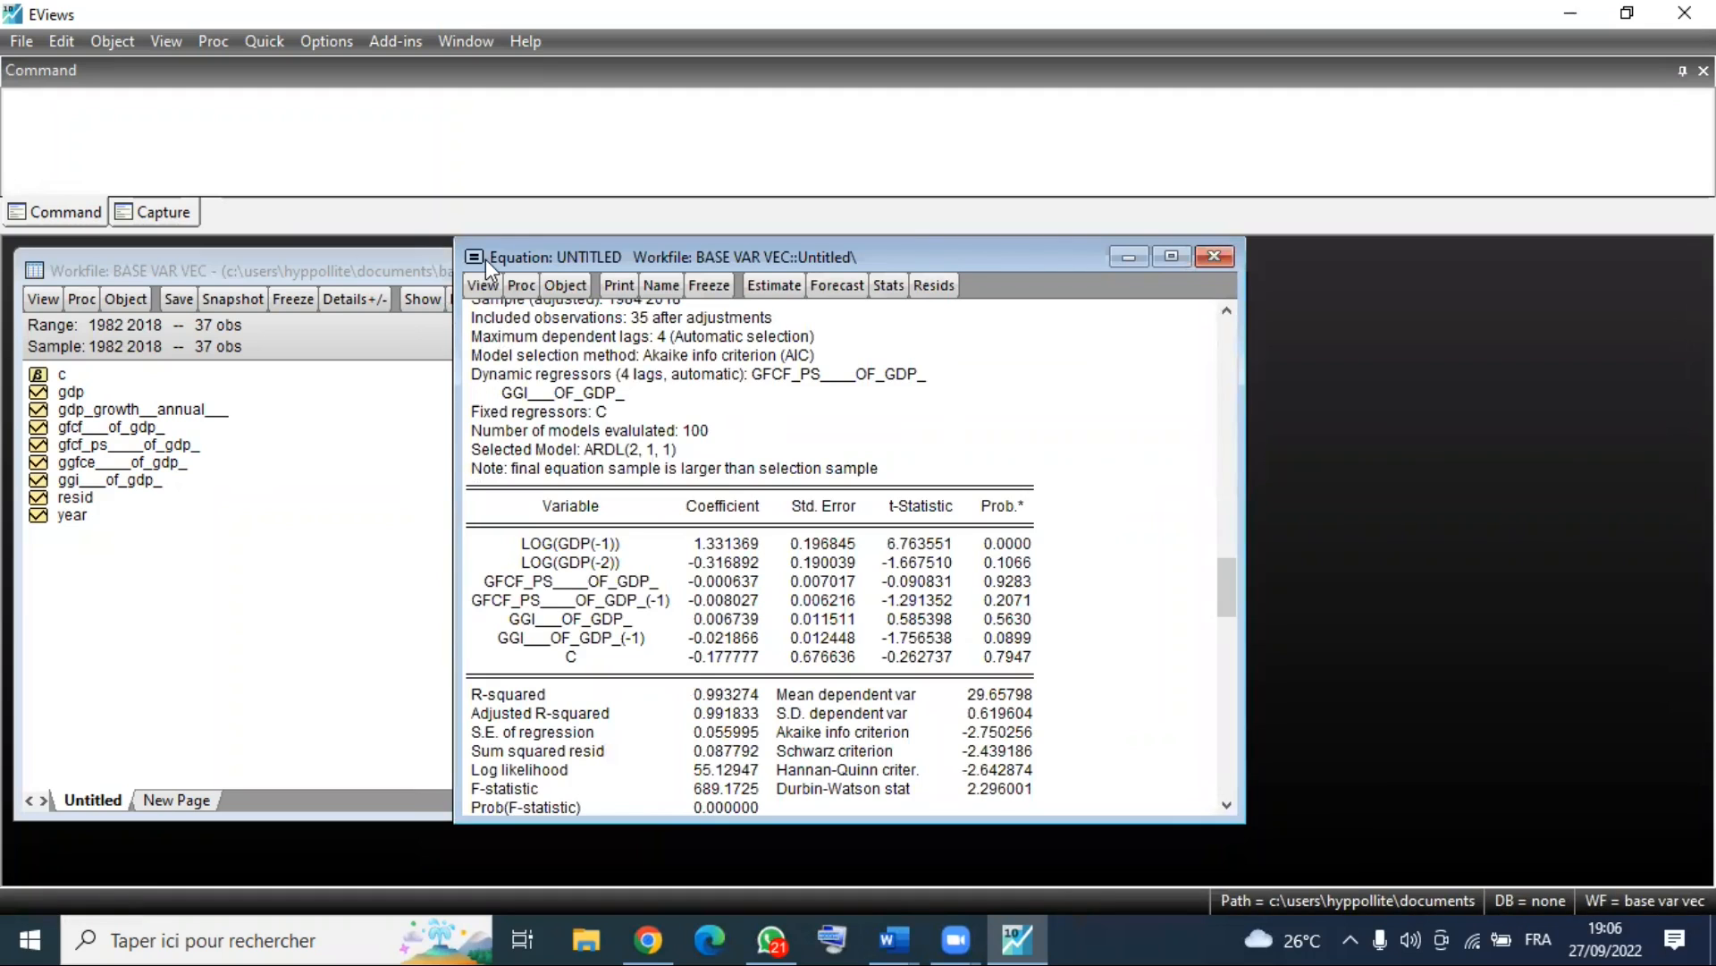
click(483, 286)
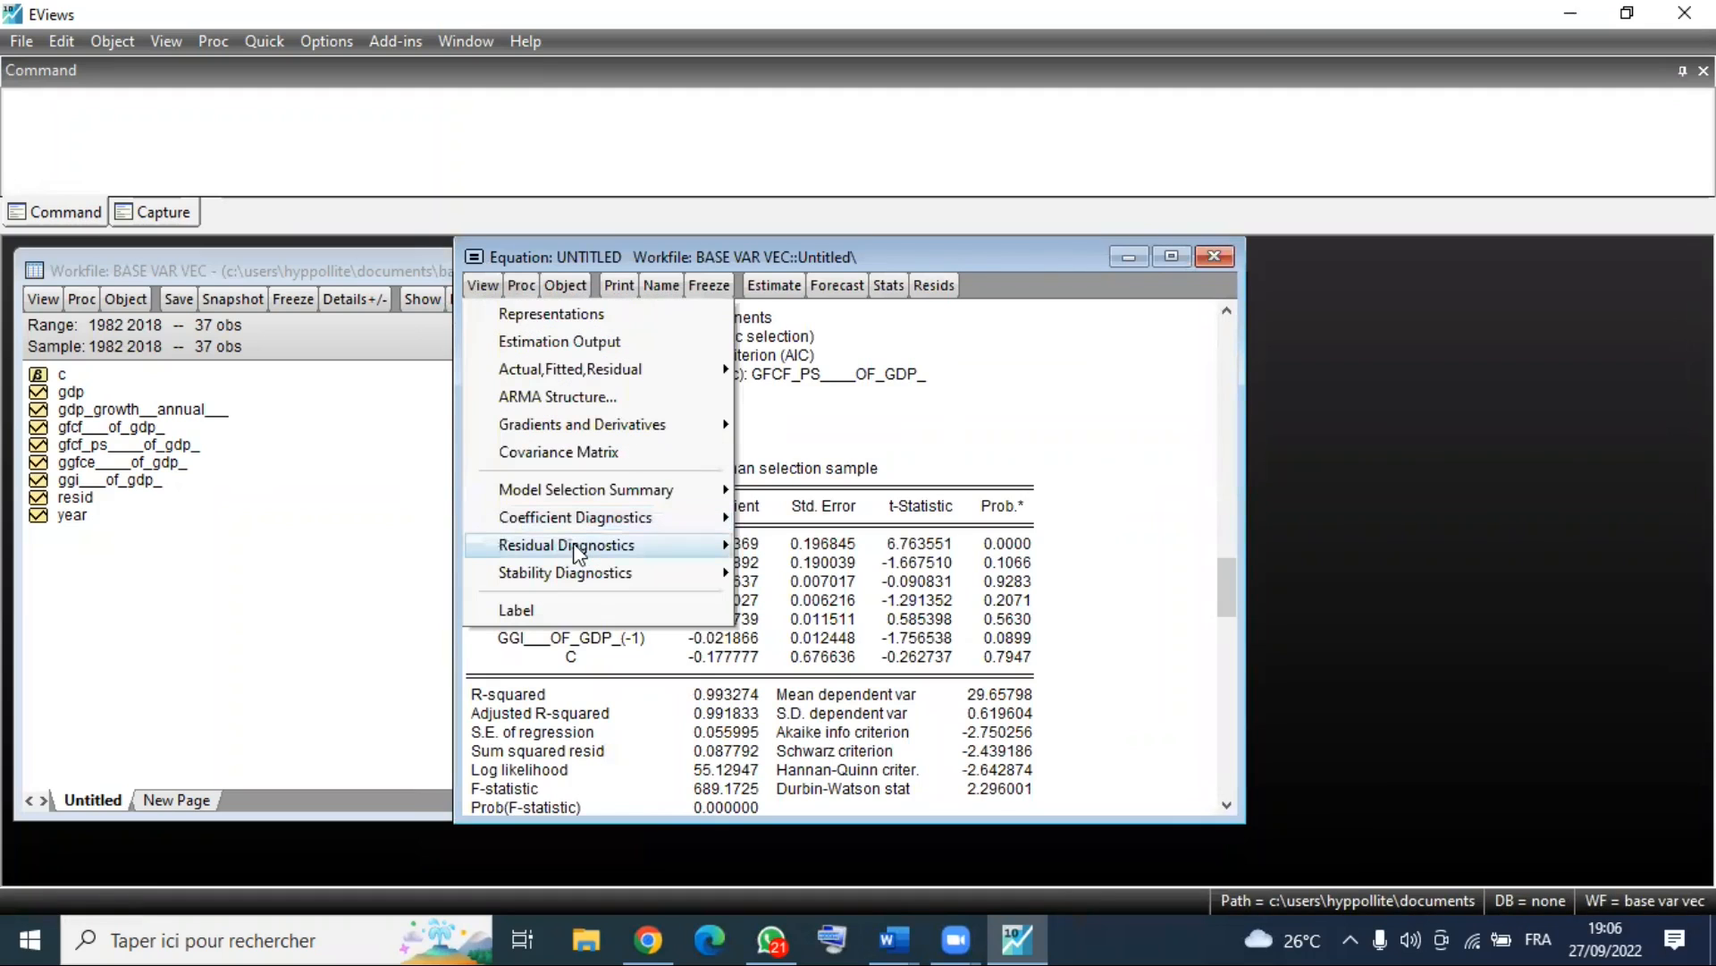
mouse_move(686, 549)
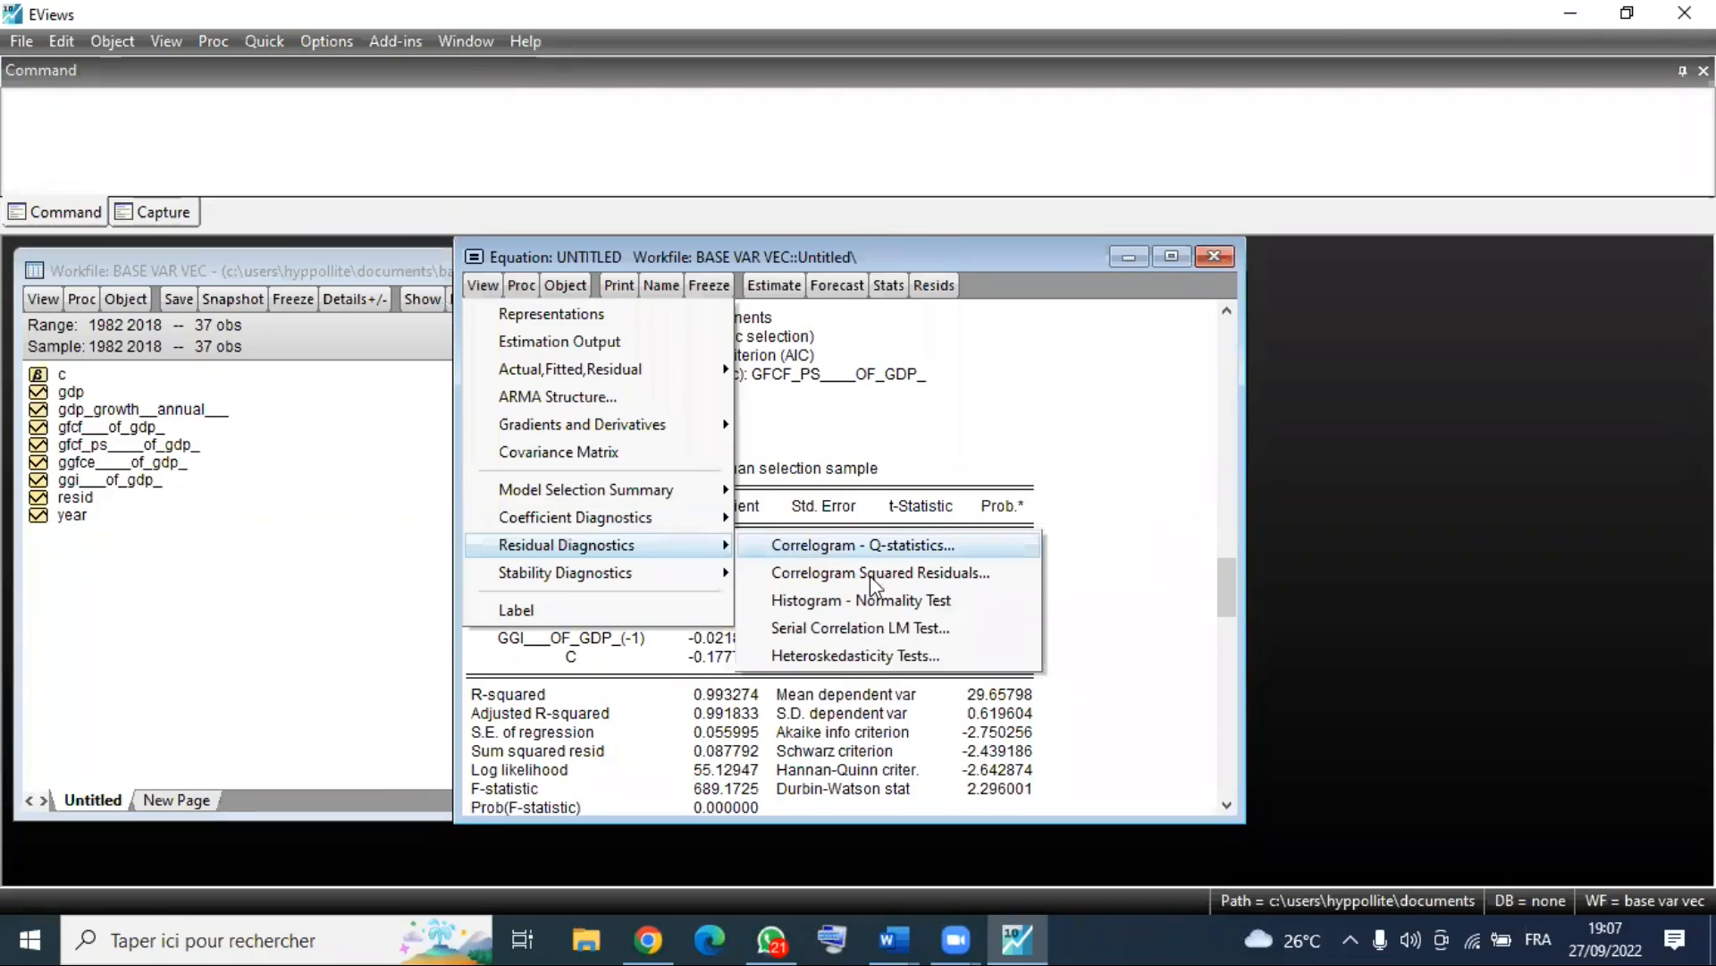
click(856, 656)
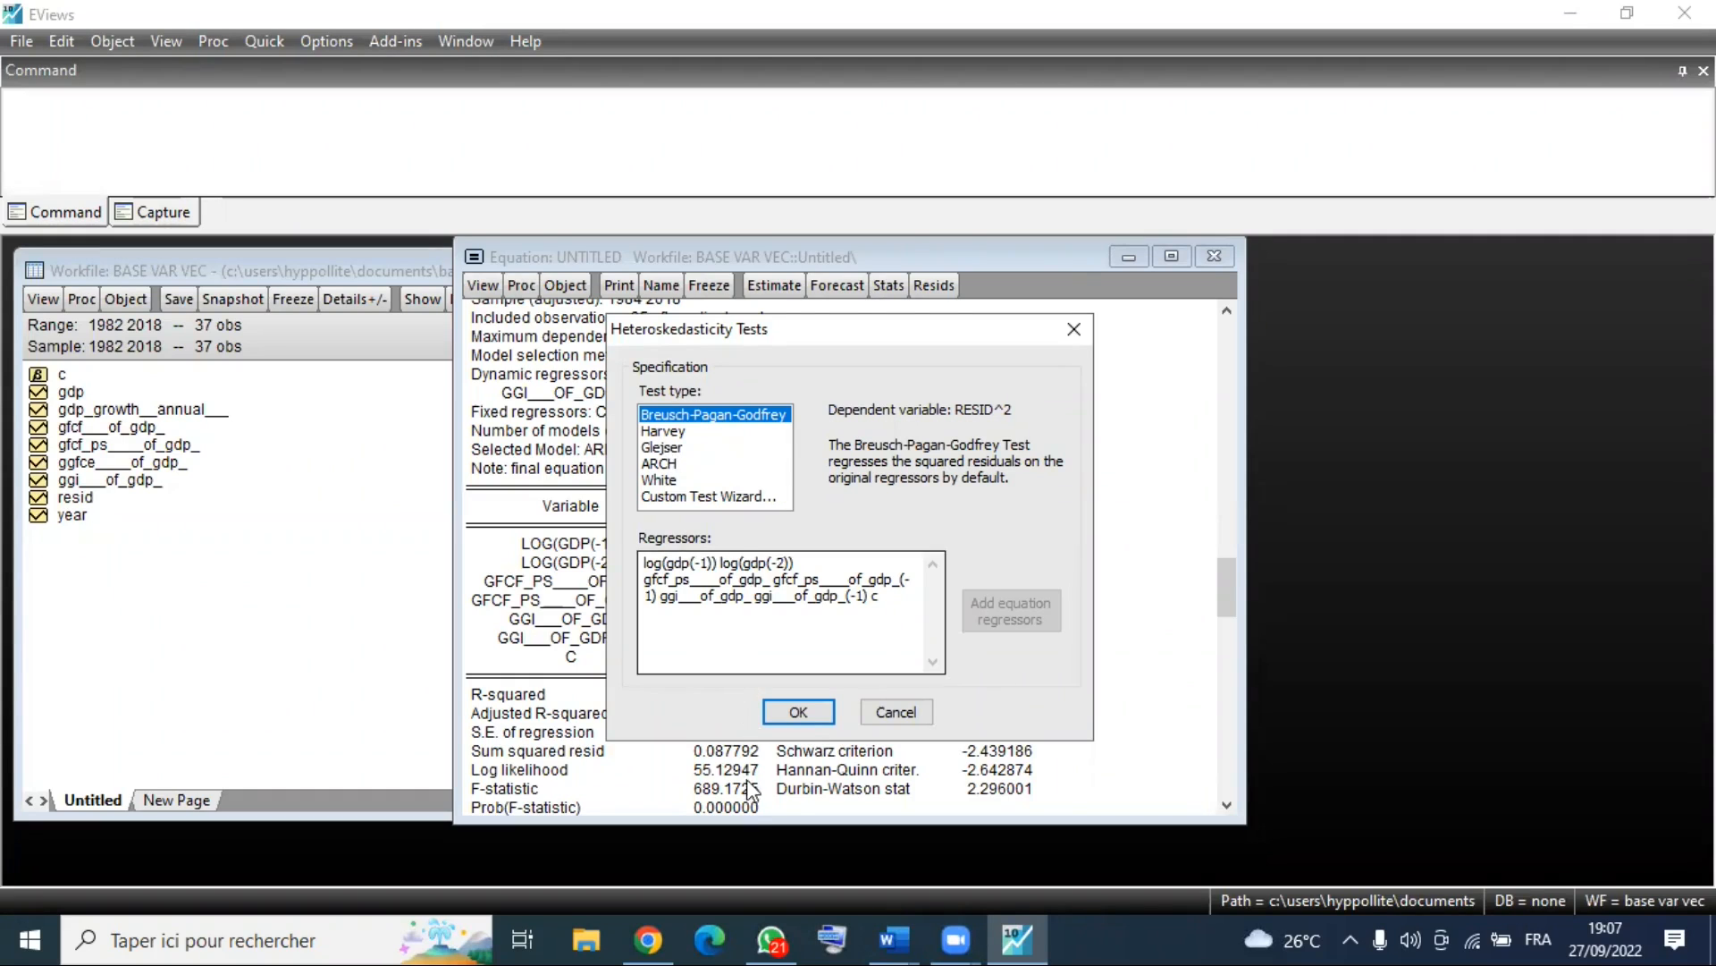
click(801, 713)
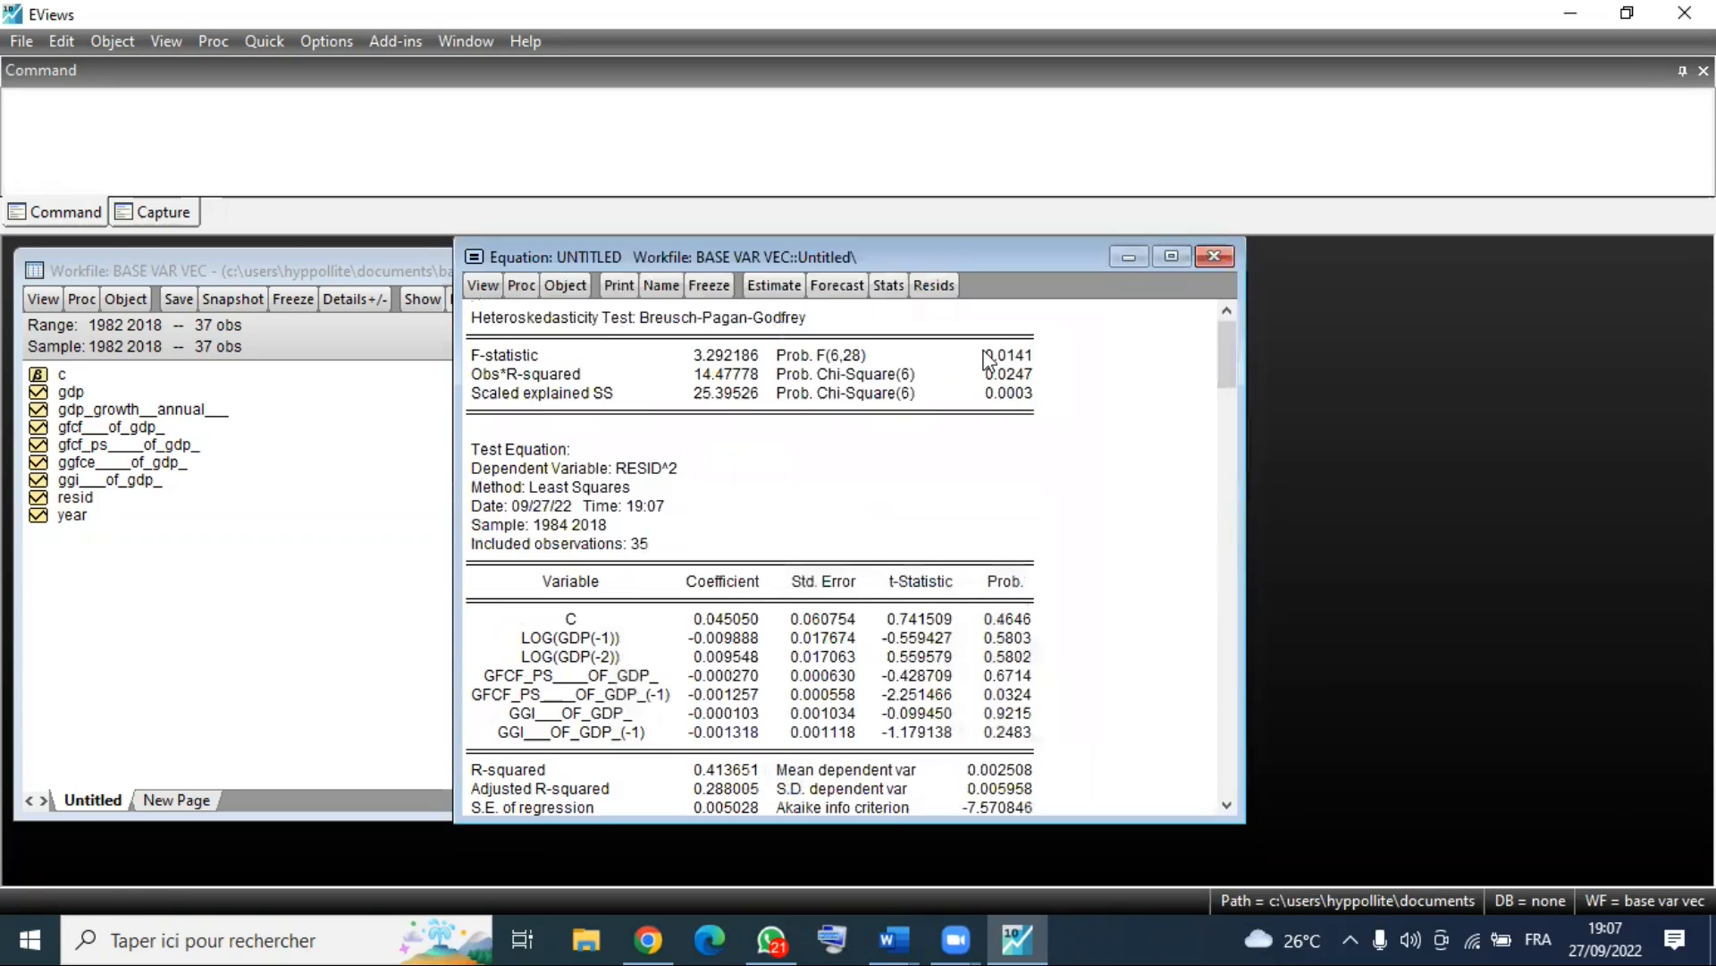
click(988, 357)
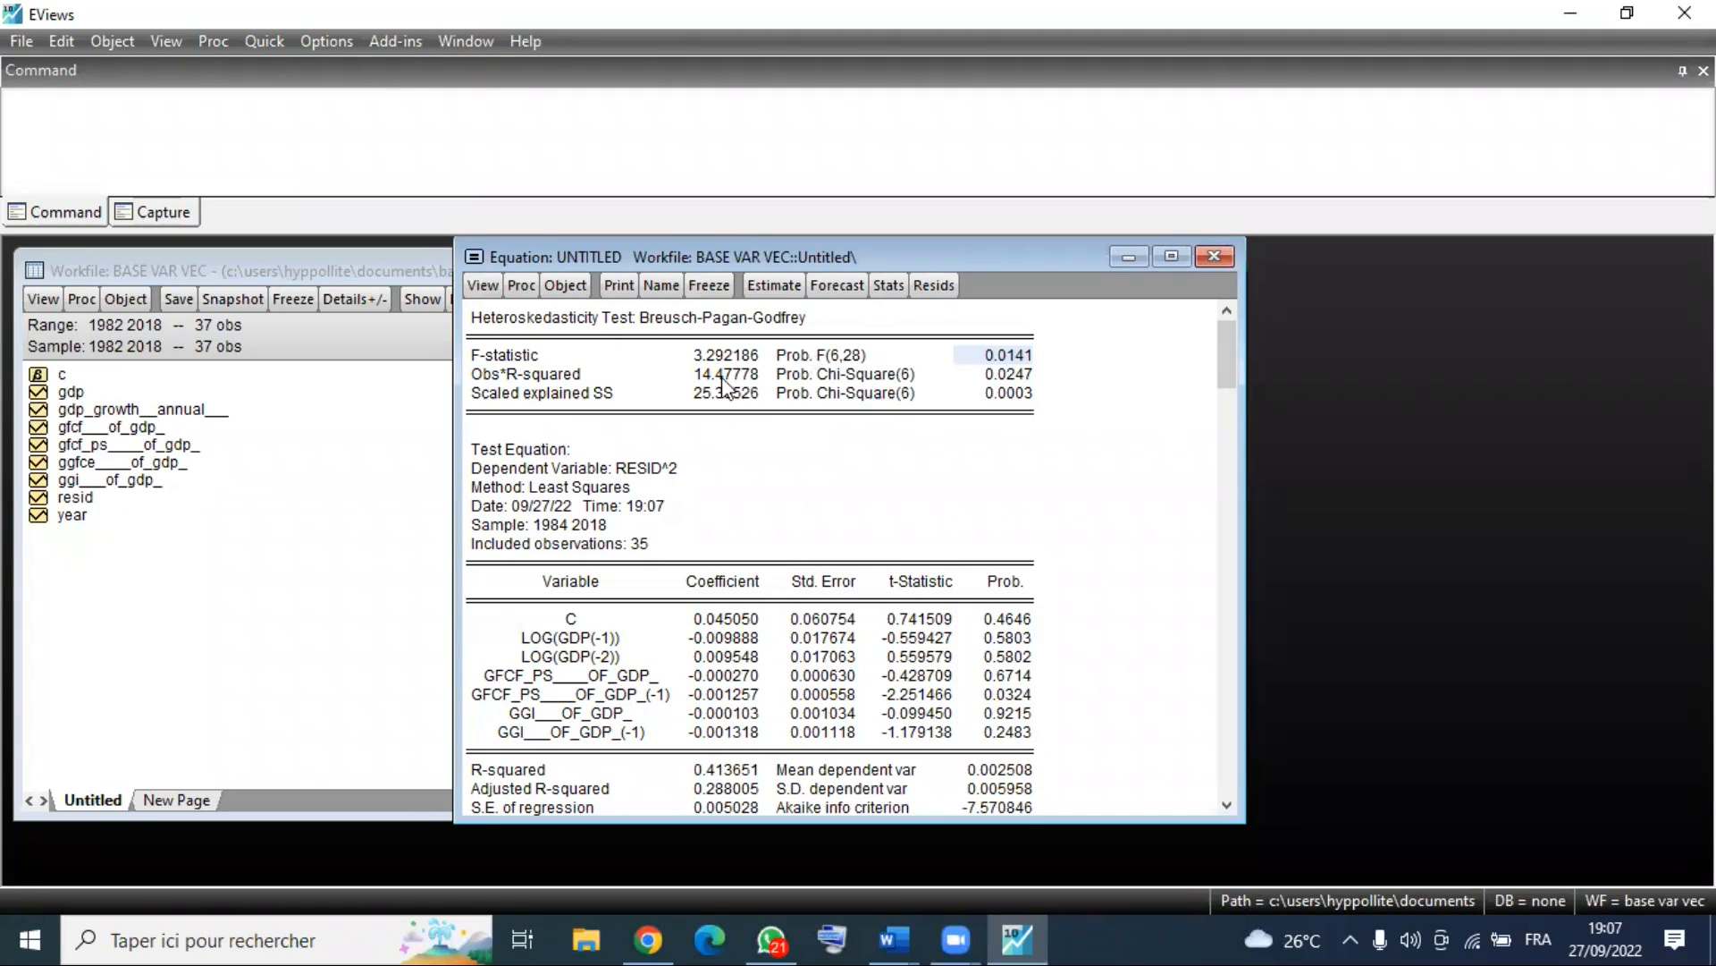
Review the heteroskedasticity probabilities, then run the Serial Correlation LM Test on the log GDP model with two lags and examine its probabilities.
click(1008, 356)
drag(1008, 378, 1007, 393)
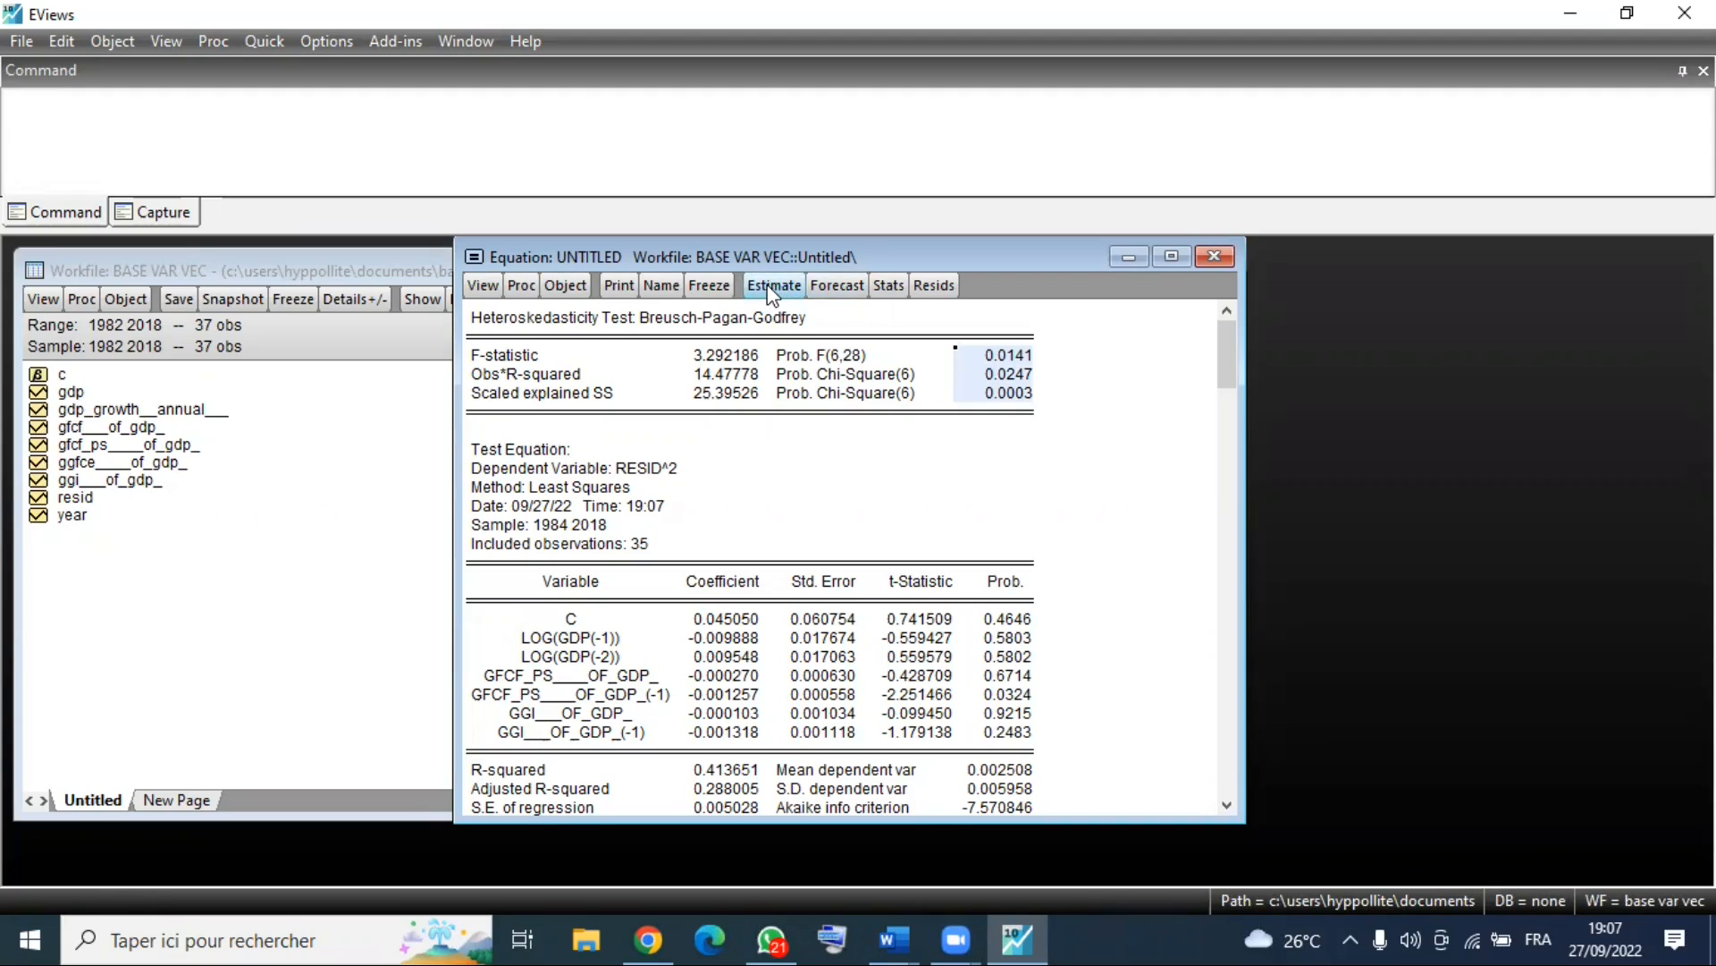
click(473, 284)
mouse_move(666, 545)
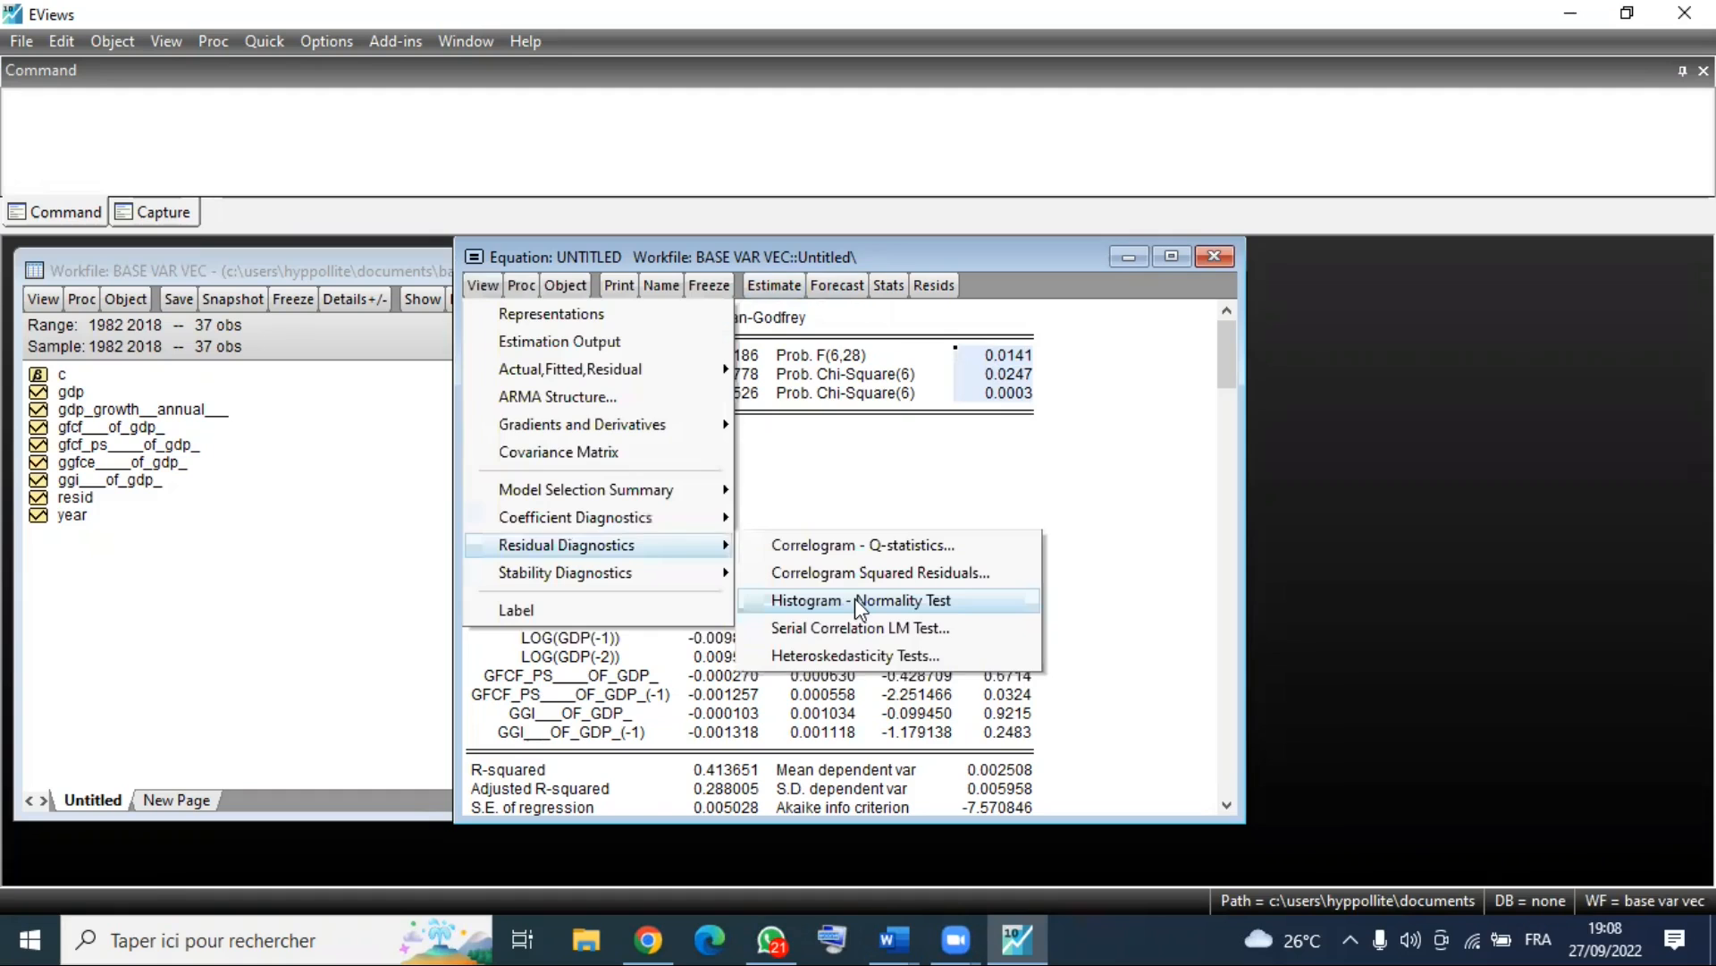
click(856, 626)
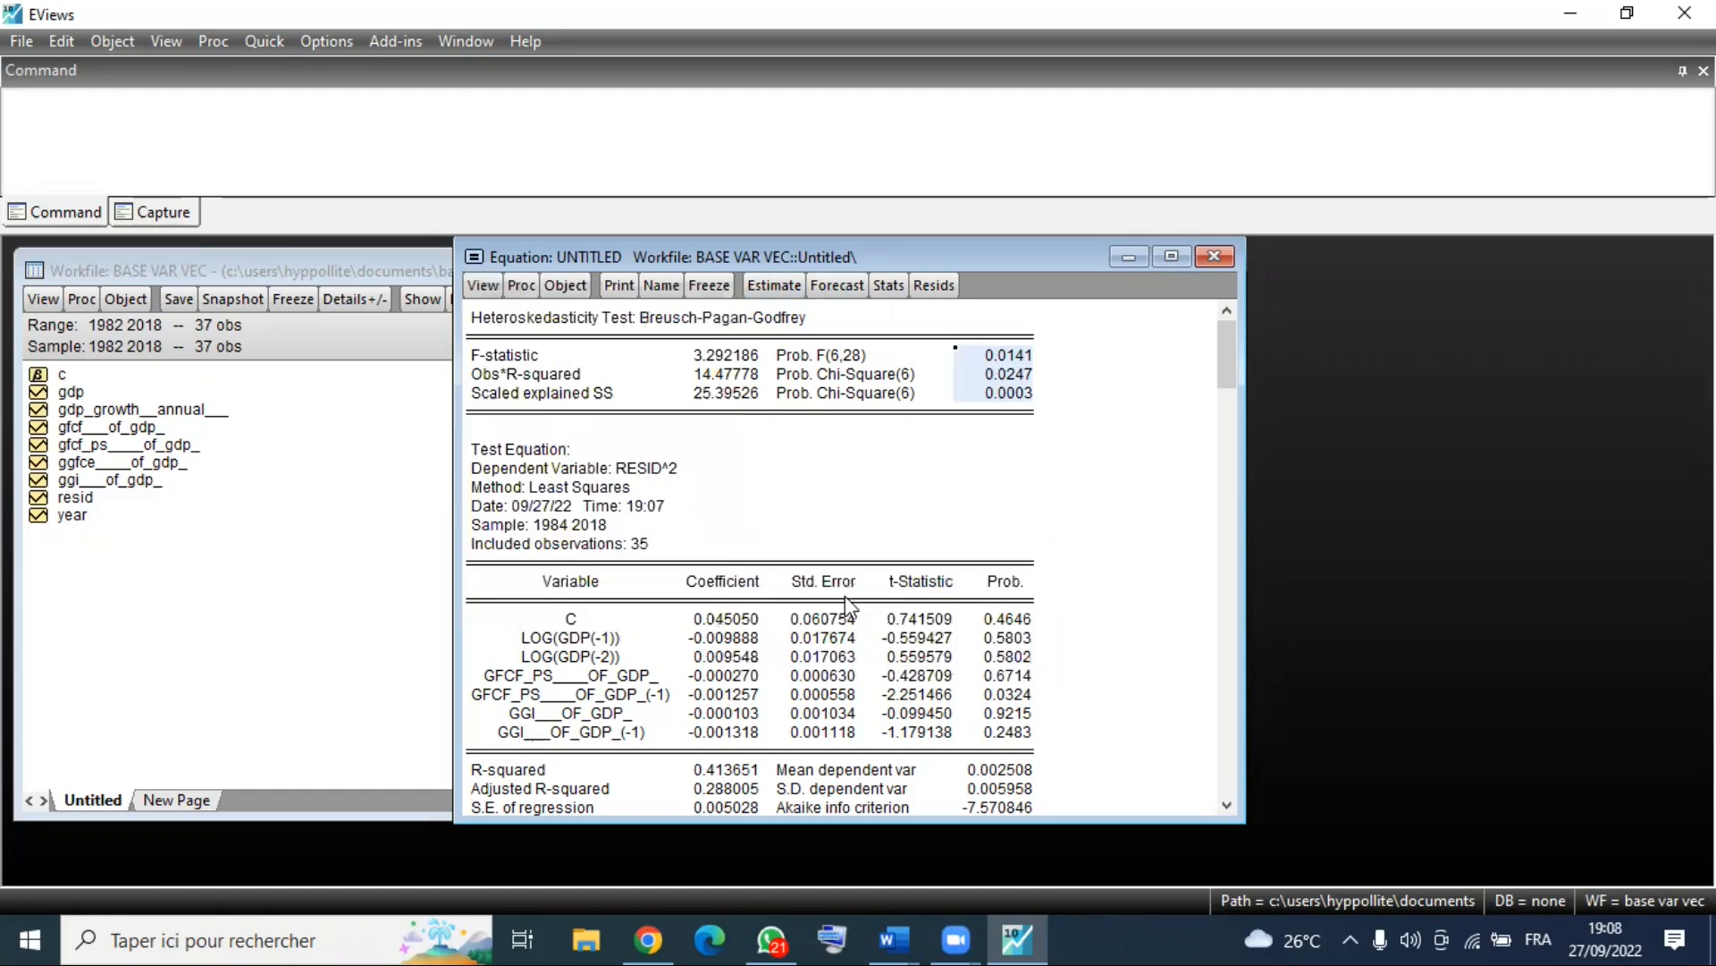
click(798, 572)
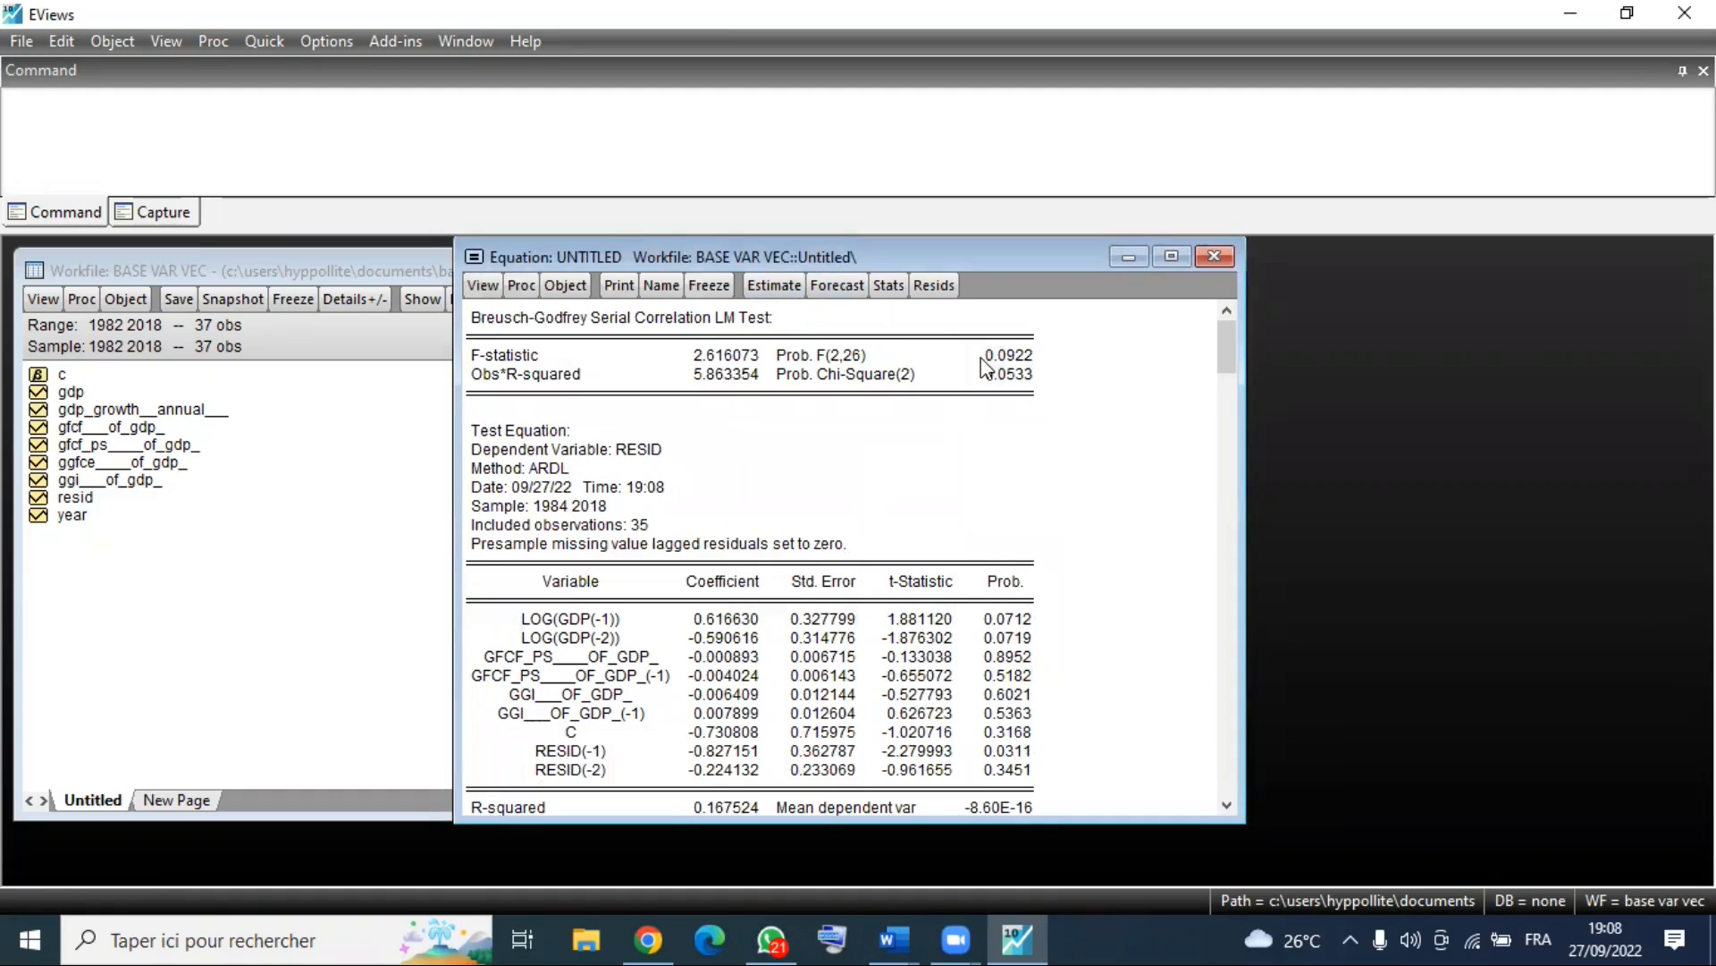
click(1014, 360)
drag(1018, 371, 1031, 387)
click(989, 356)
Re-estimate the ARDL equation with GDP in levels instead of LOG(GDP), keeping automatic selection up to 4 lags and the restricted constant.
click(769, 284)
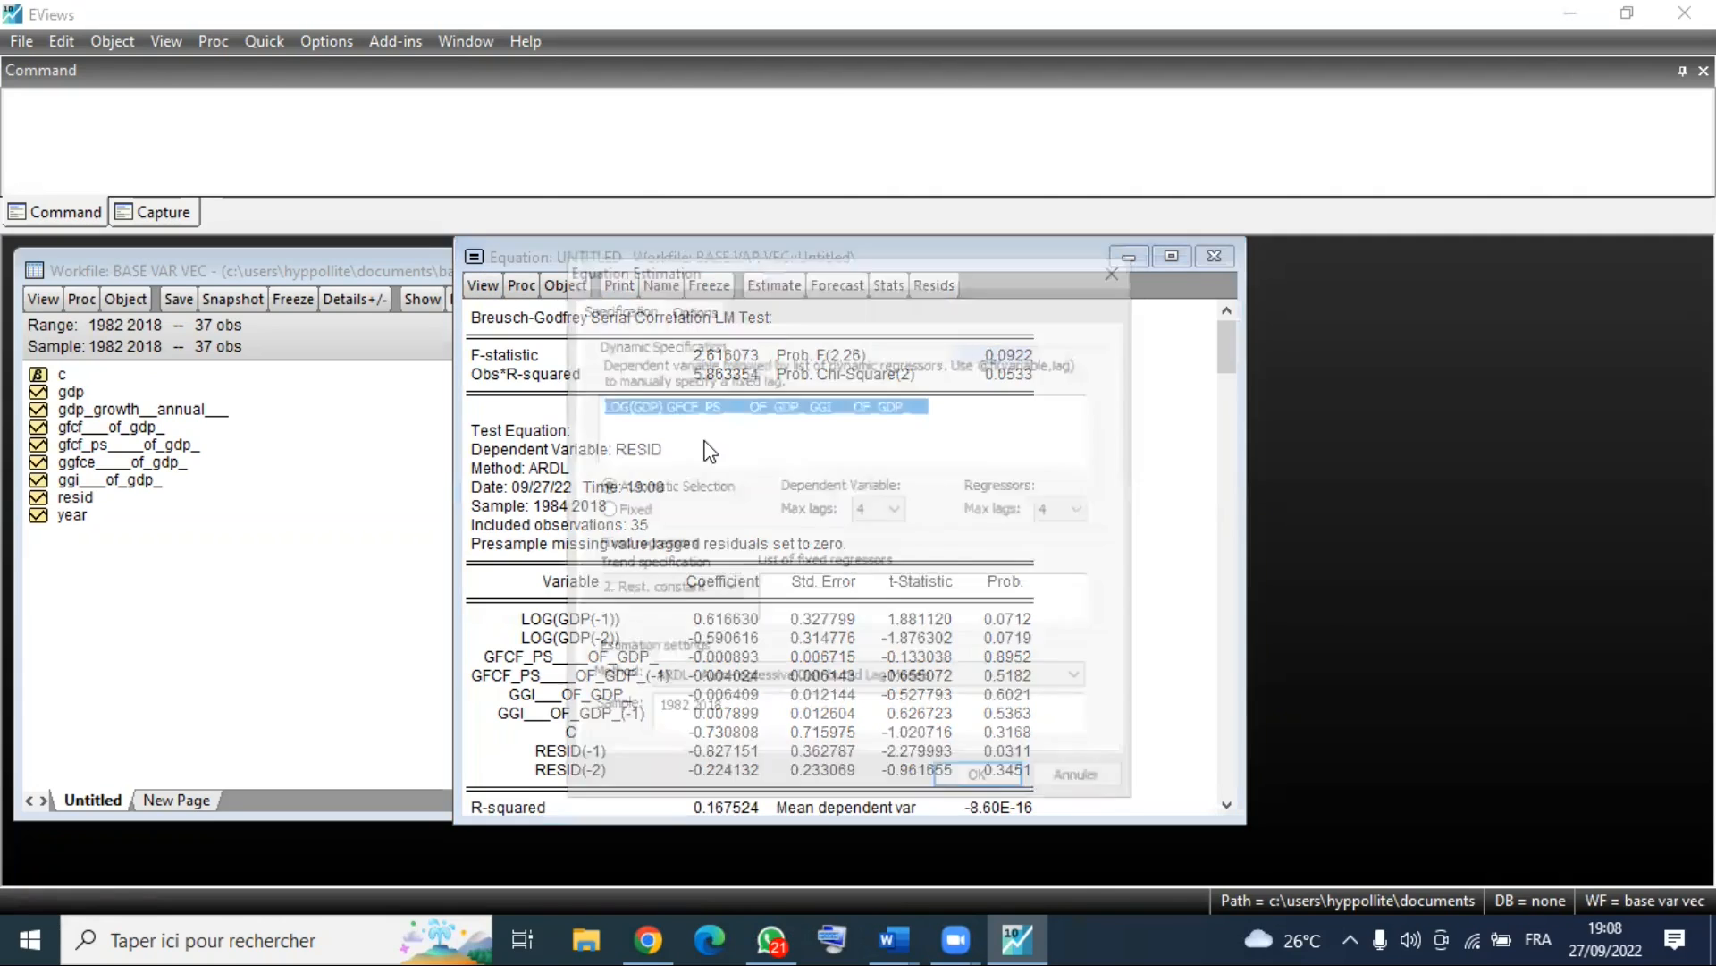
click(661, 404)
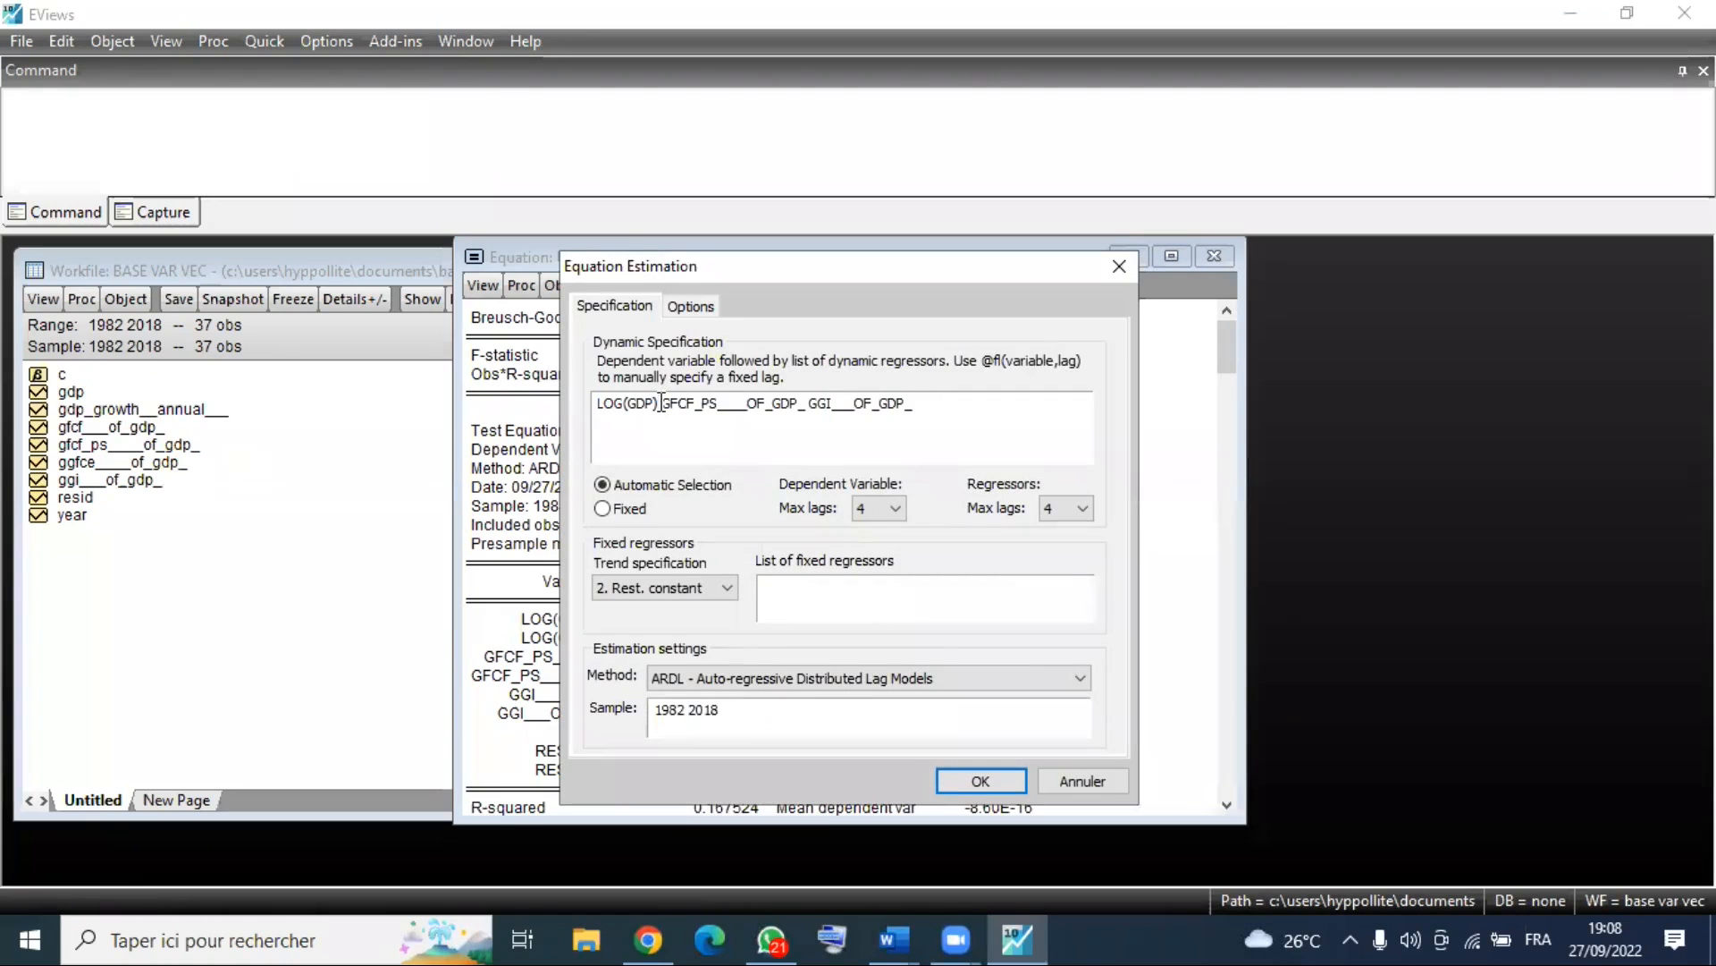
key(BackSpace)
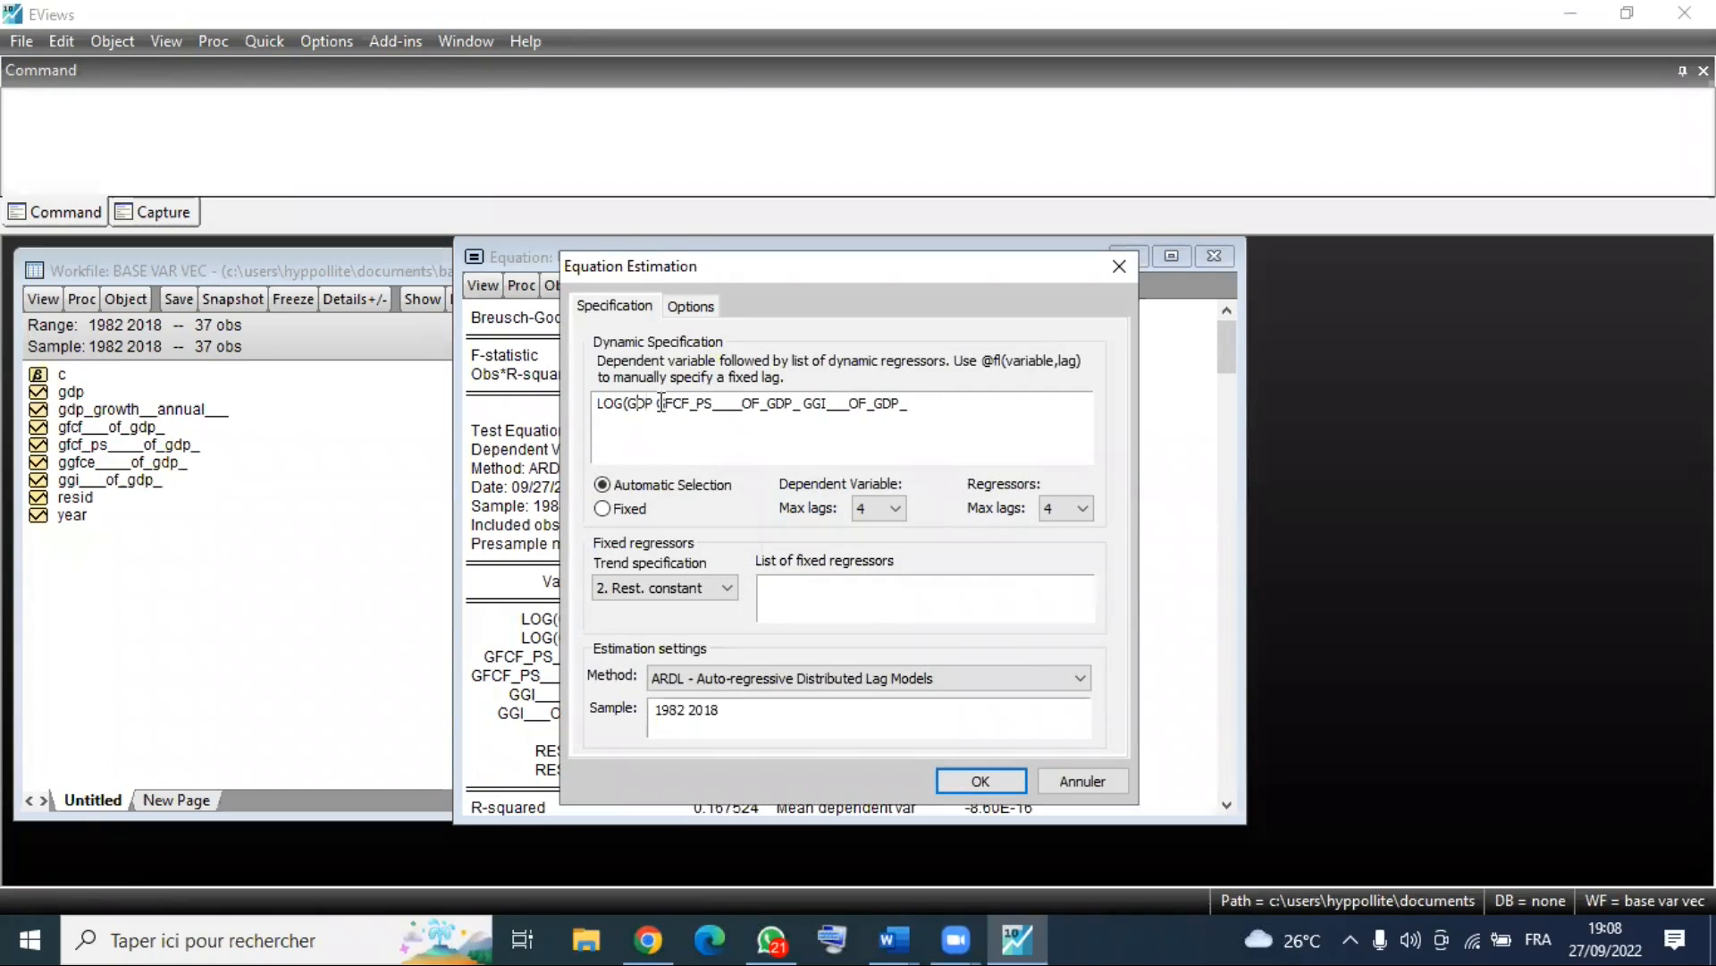
key(Home)
key(Delete)
key(Delete)
key(Delete)
key(Delete)
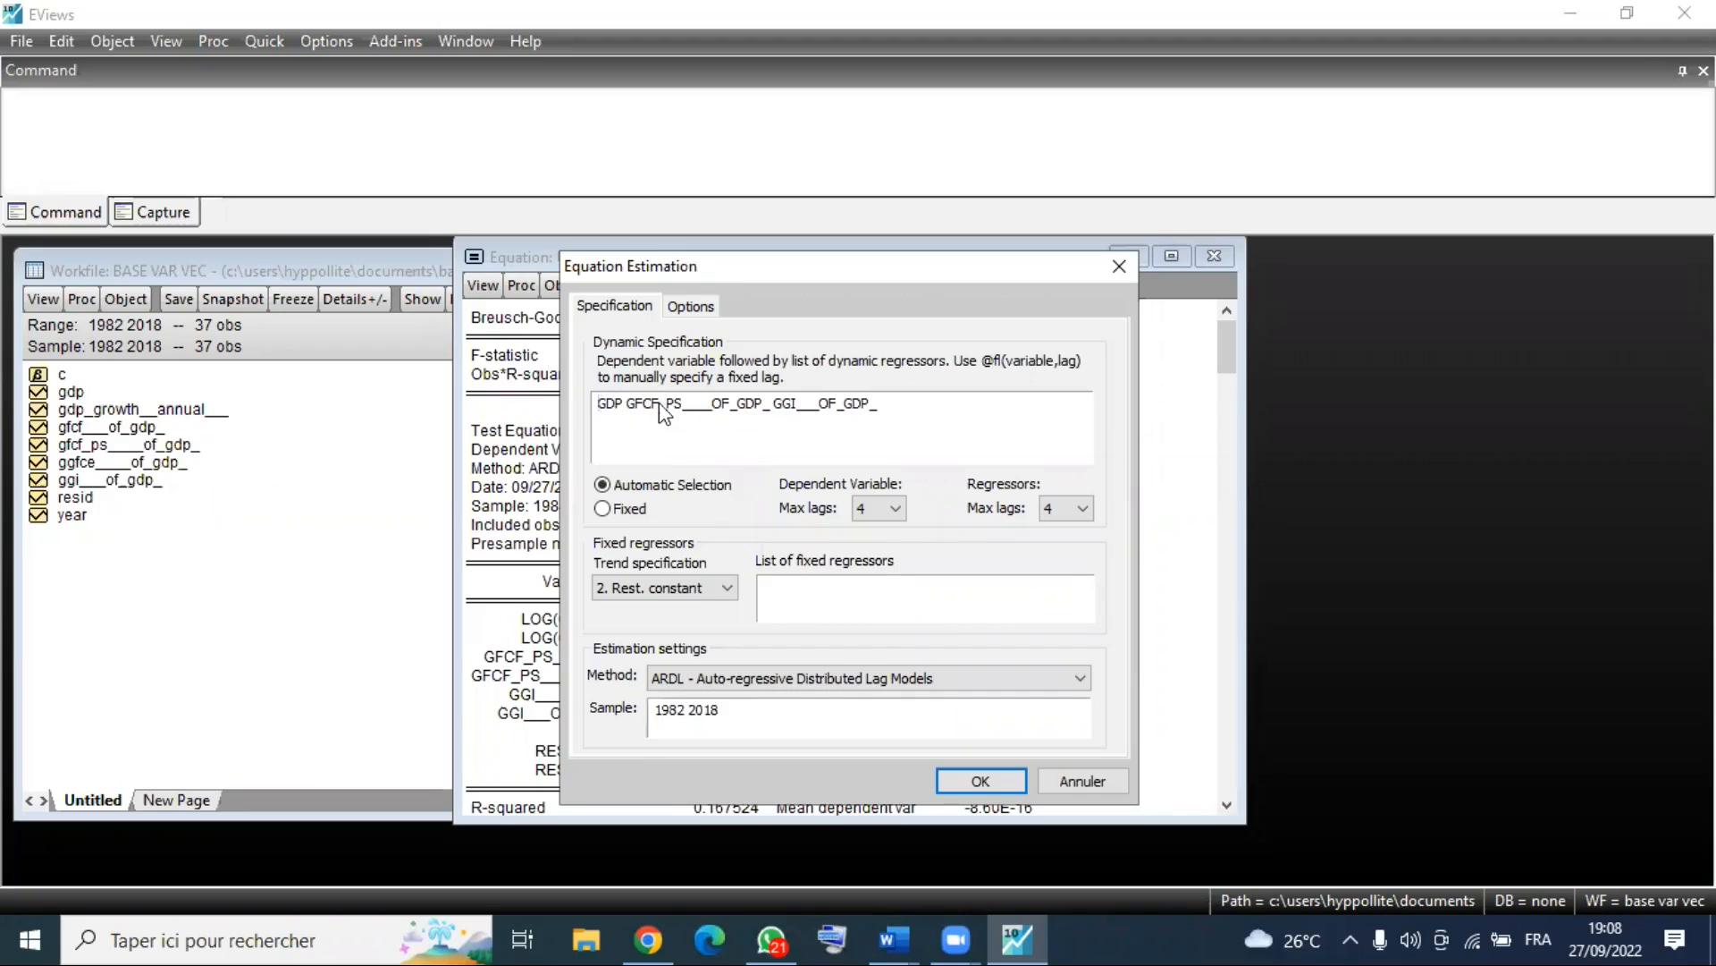
right_click(661, 403)
click(975, 791)
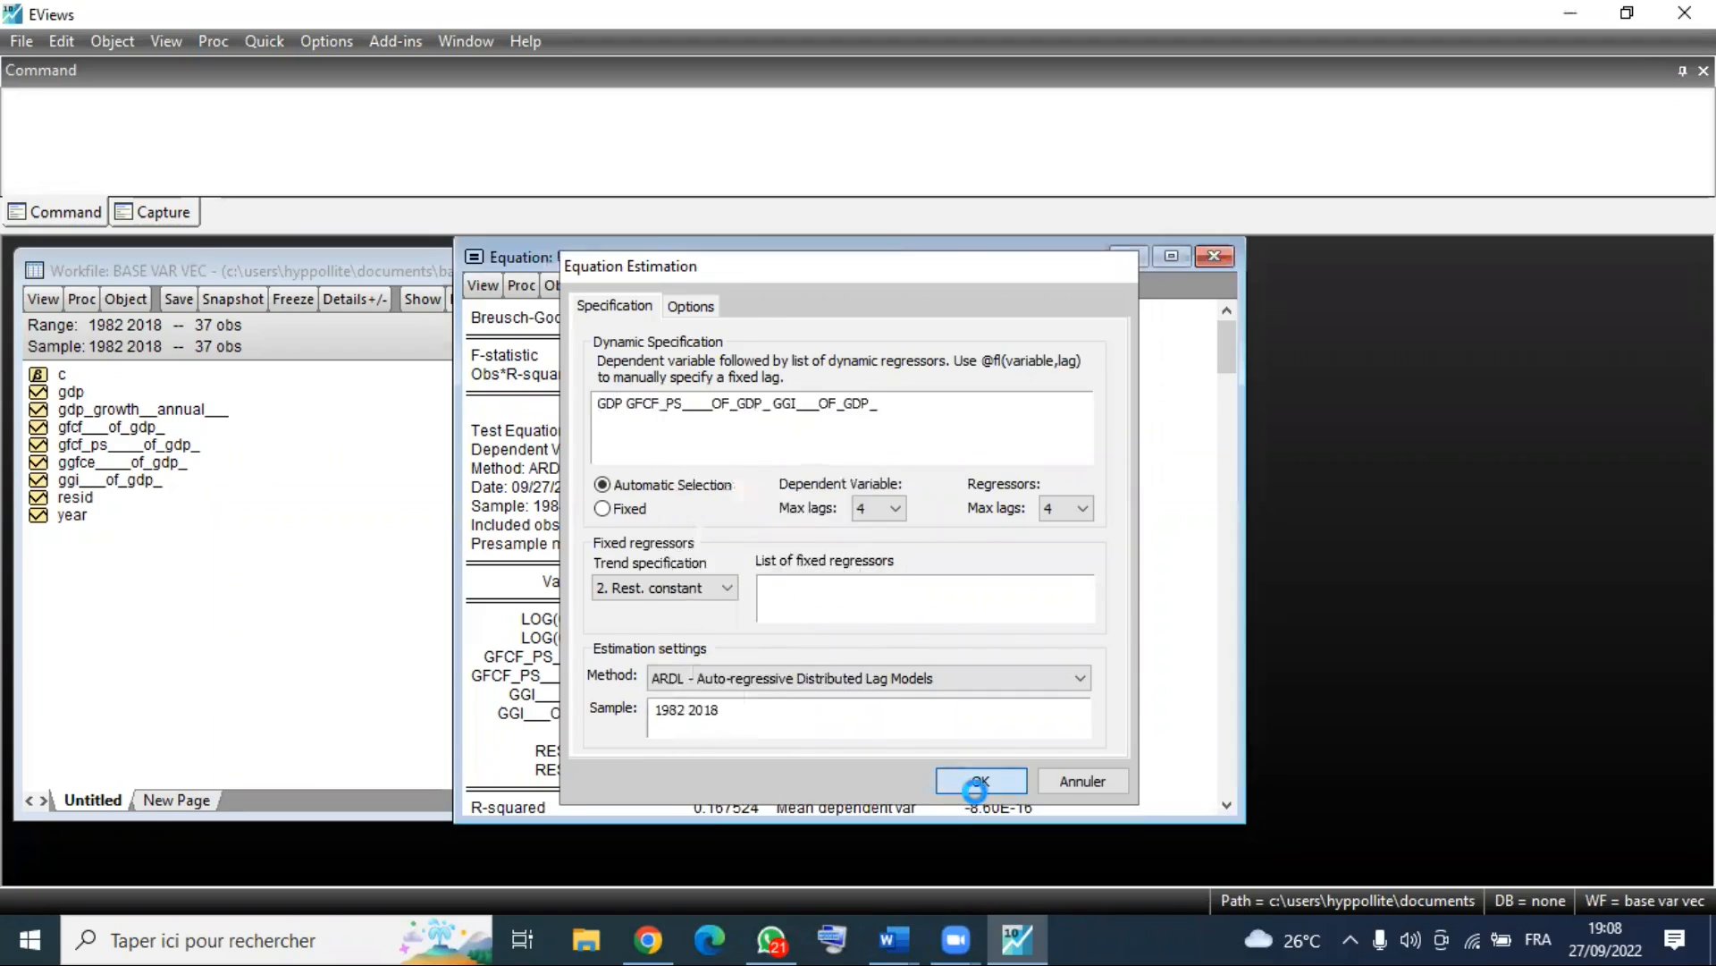
scroll(1018, 692, down, 1)
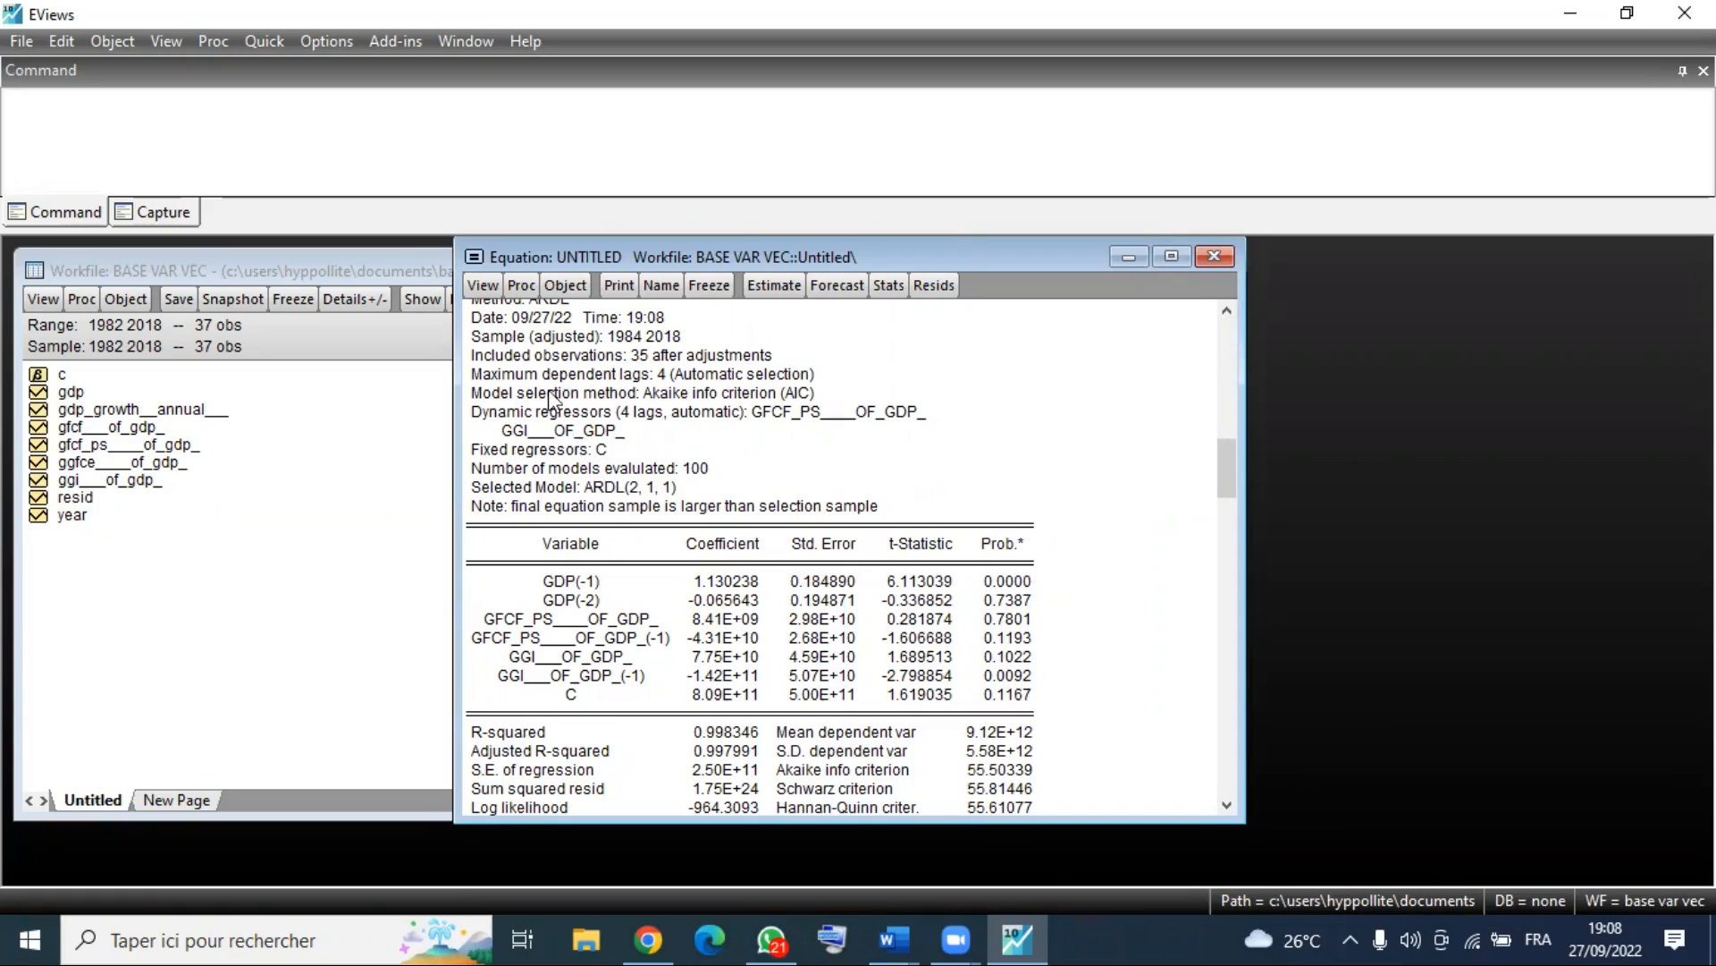
Run the Histogram - Normality Test on the residuals of the GDP-in-levels equation and examine the Jarque-Bera probability.
click(482, 286)
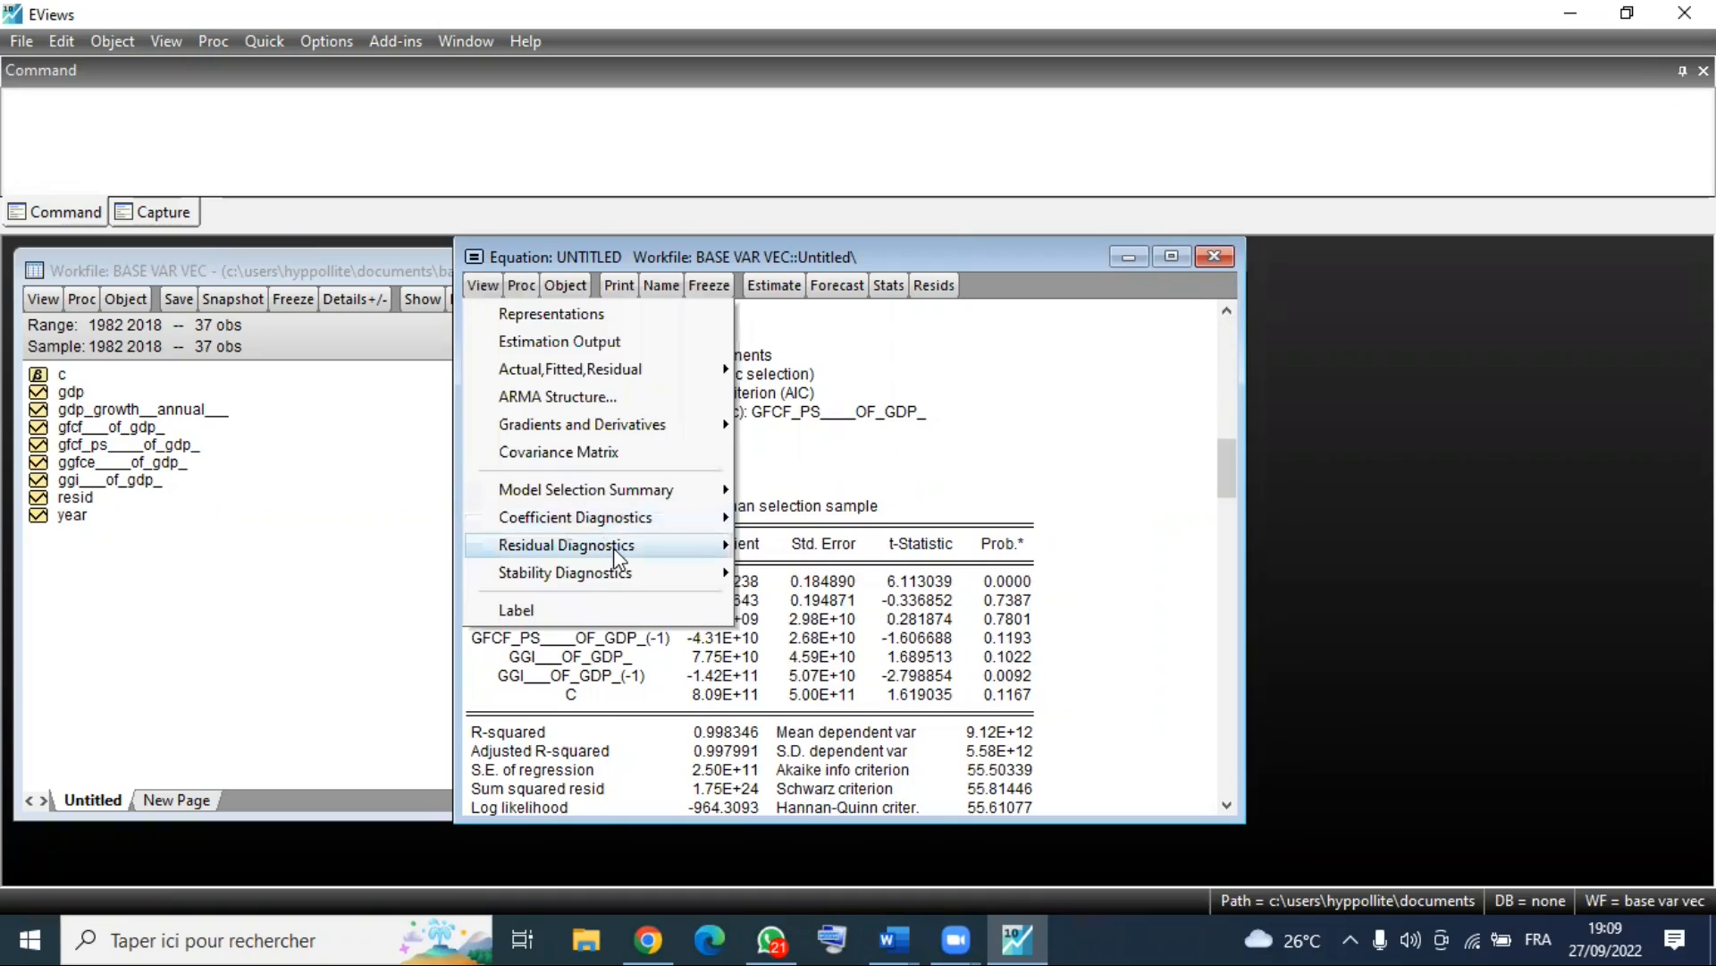
mouse_move(604, 545)
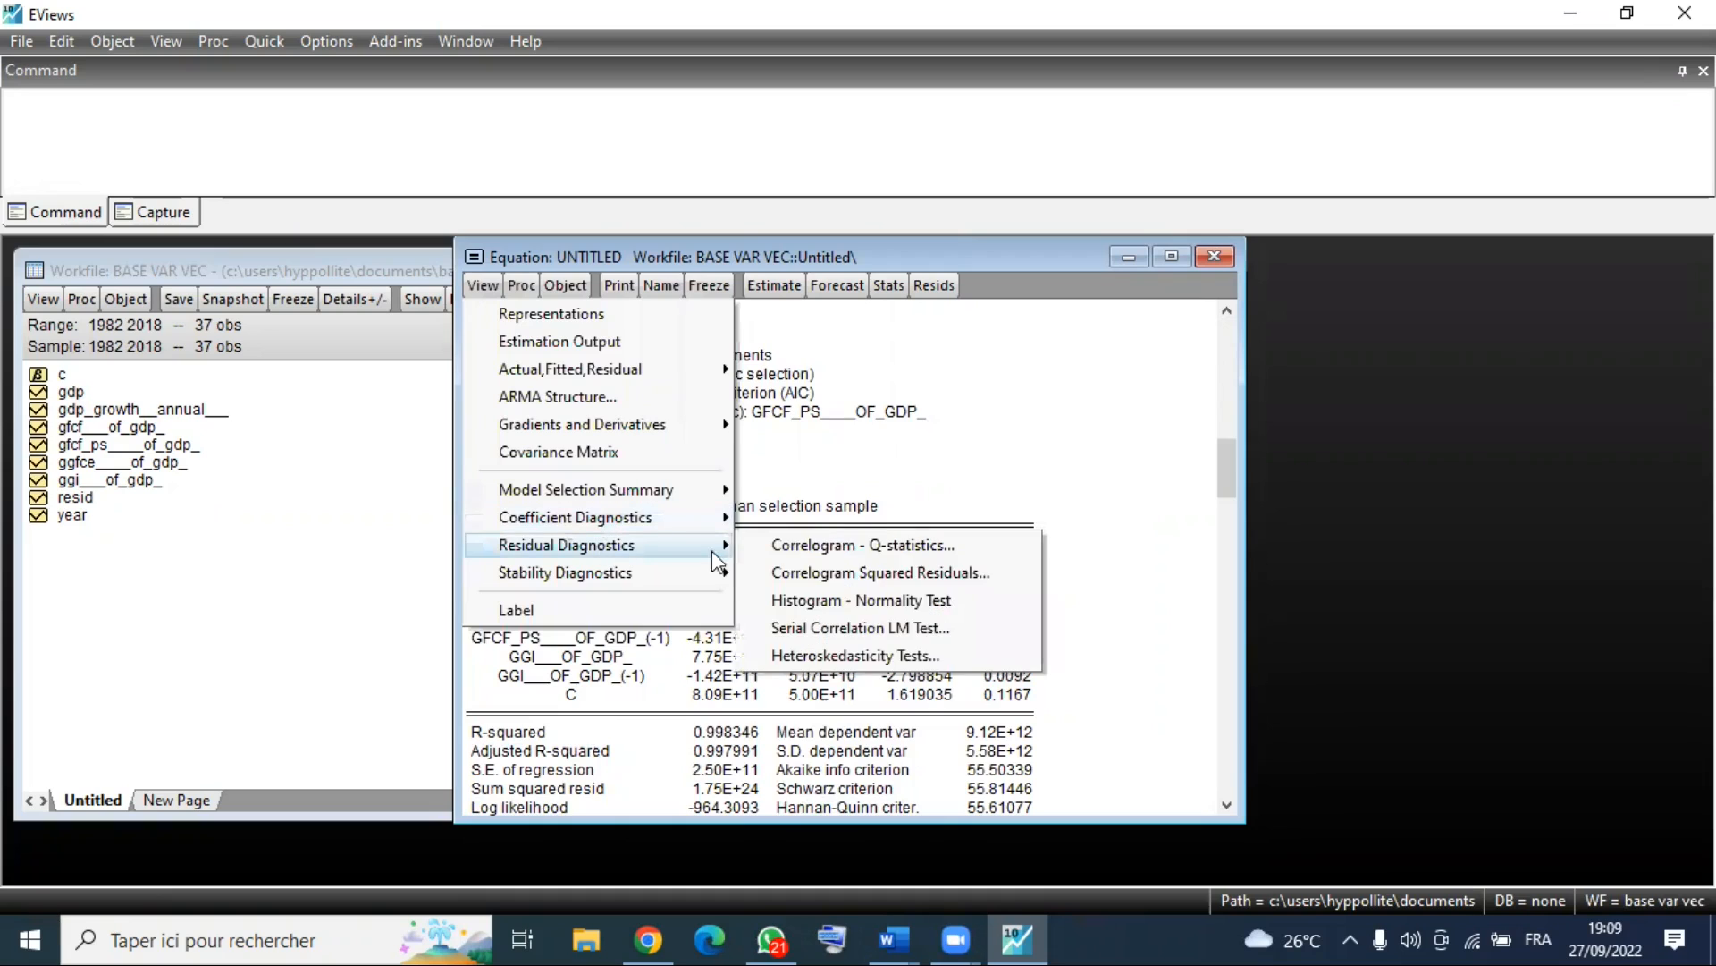
click(848, 601)
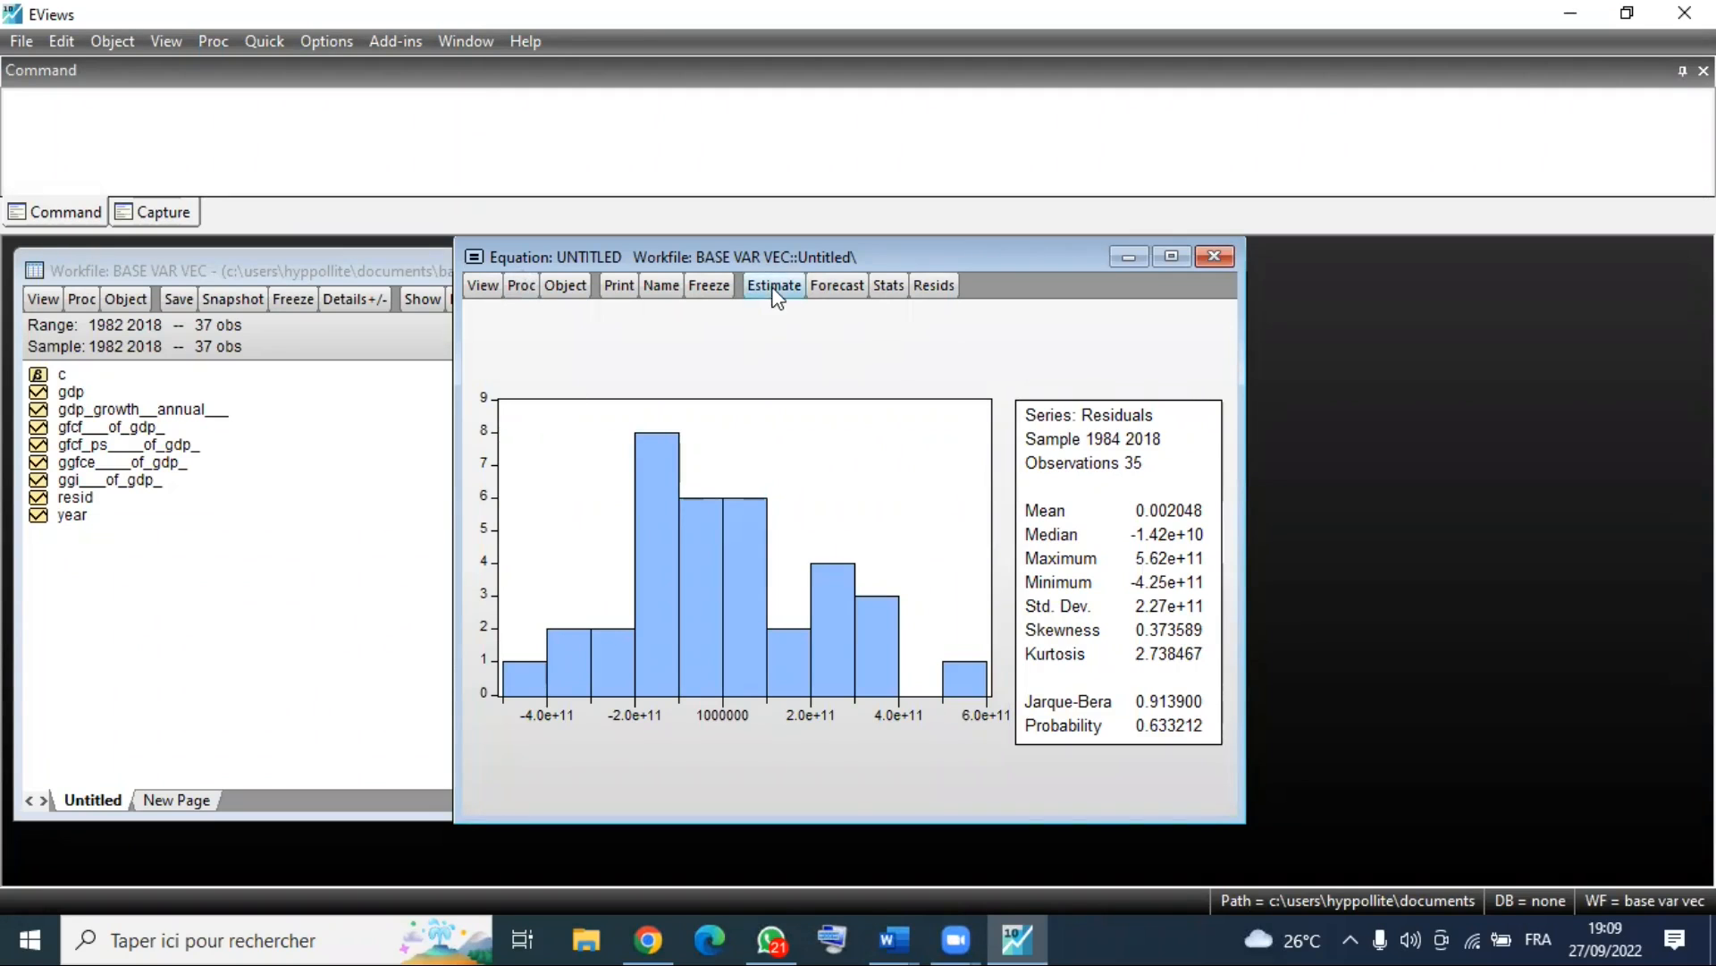
click(1151, 725)
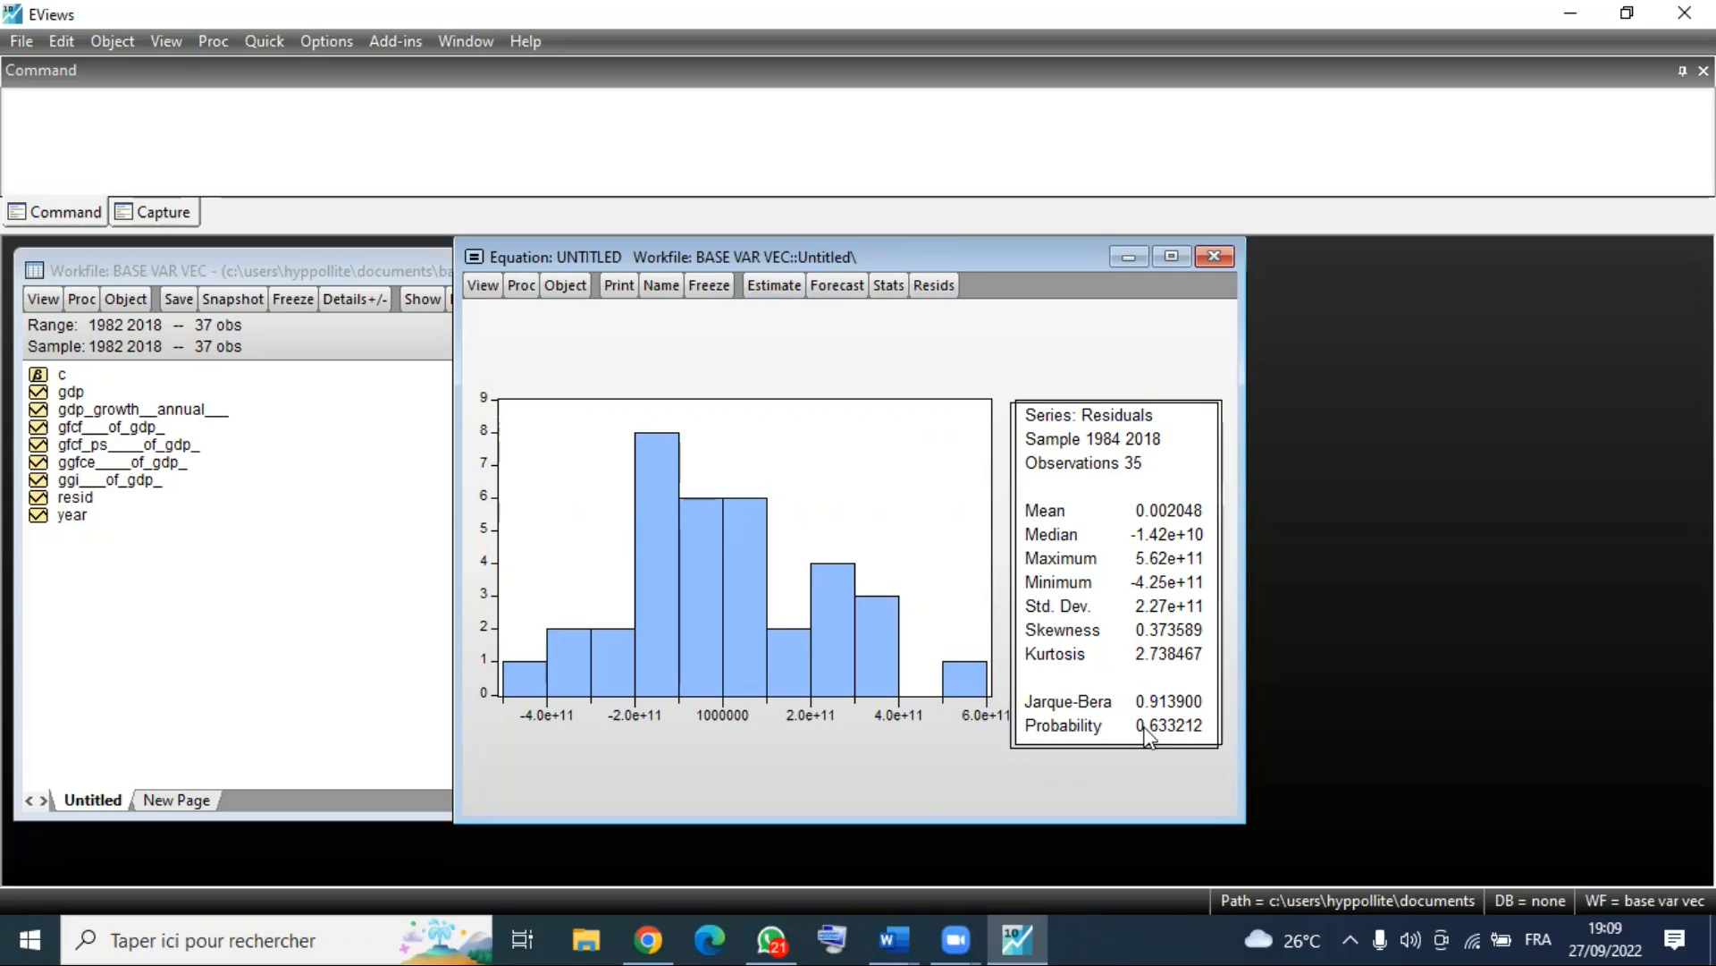
click(1150, 722)
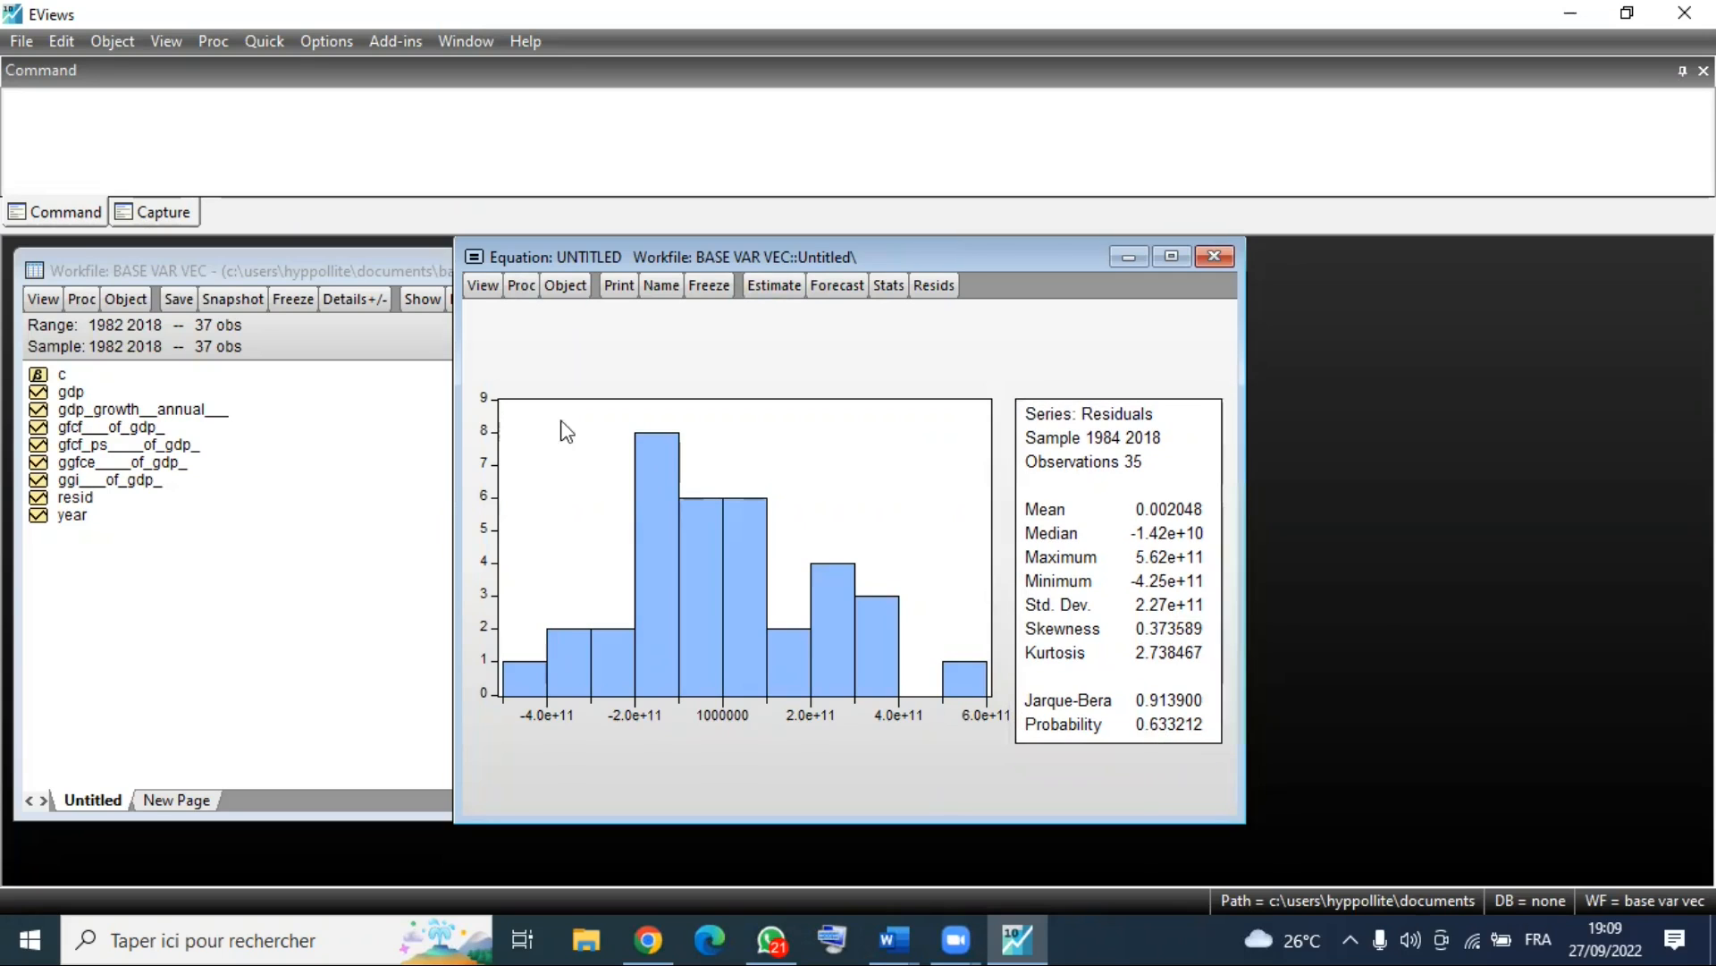
Run the Breusch-Pagan-Godfrey heteroskedasticity test with default settings on the GDP-in-levels equation and examine the F-statistic's probability.
click(484, 285)
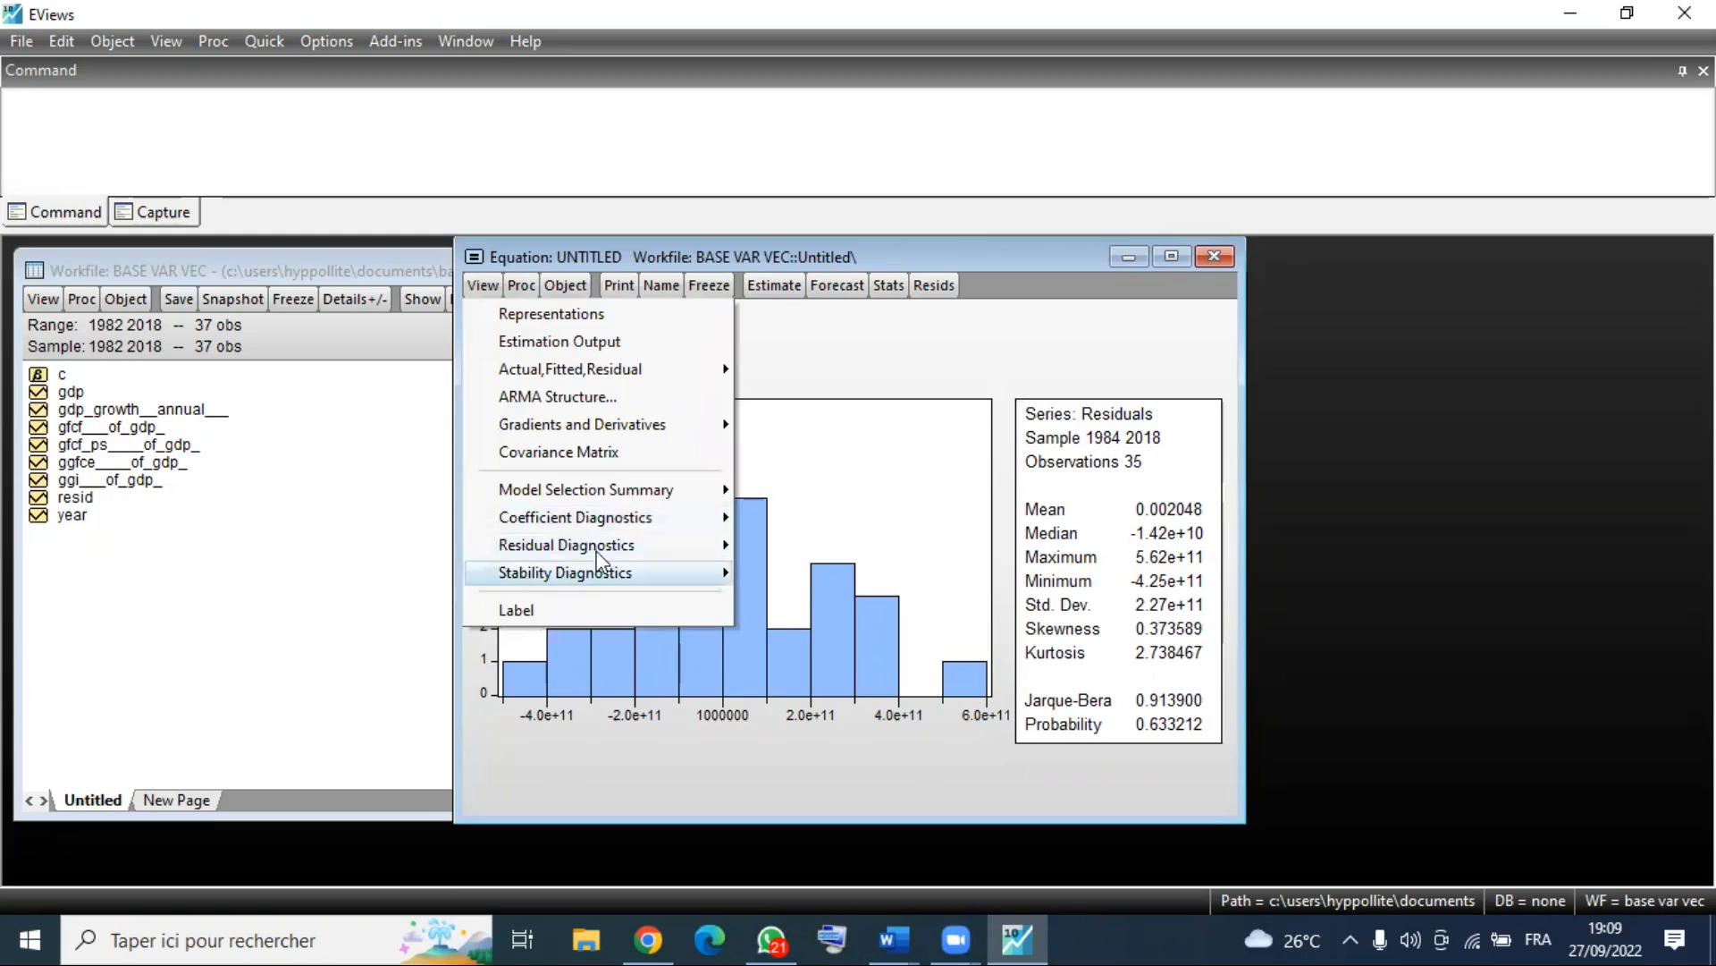
mouse_move(646, 545)
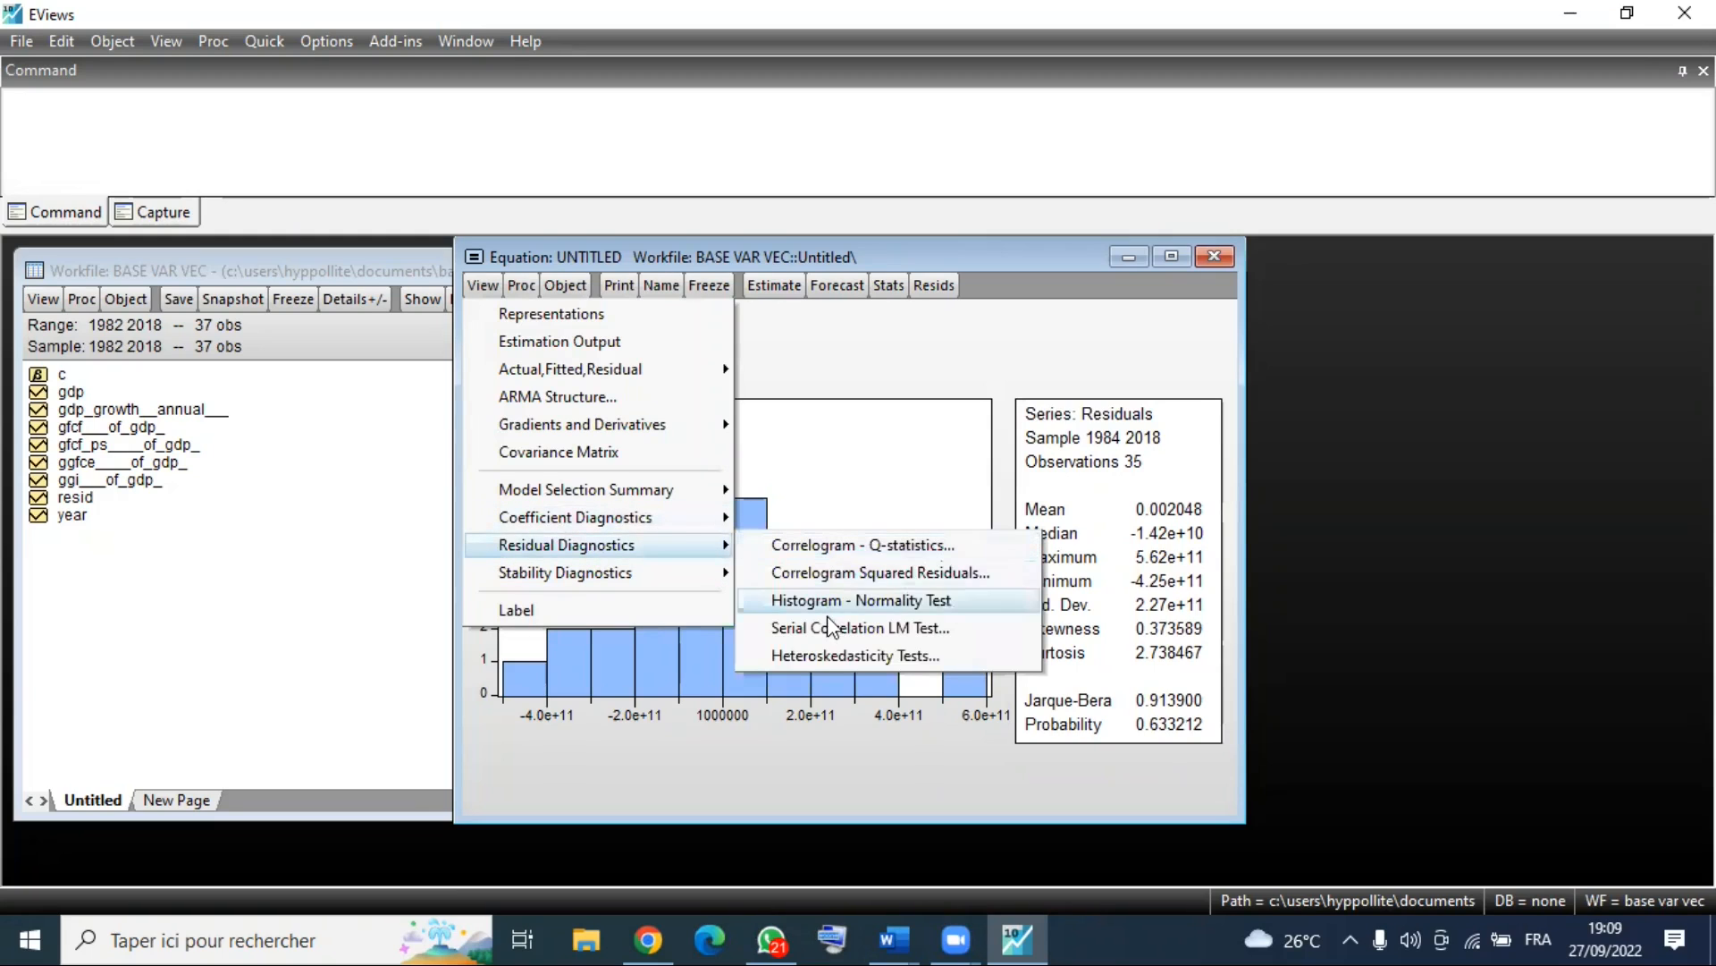
click(828, 652)
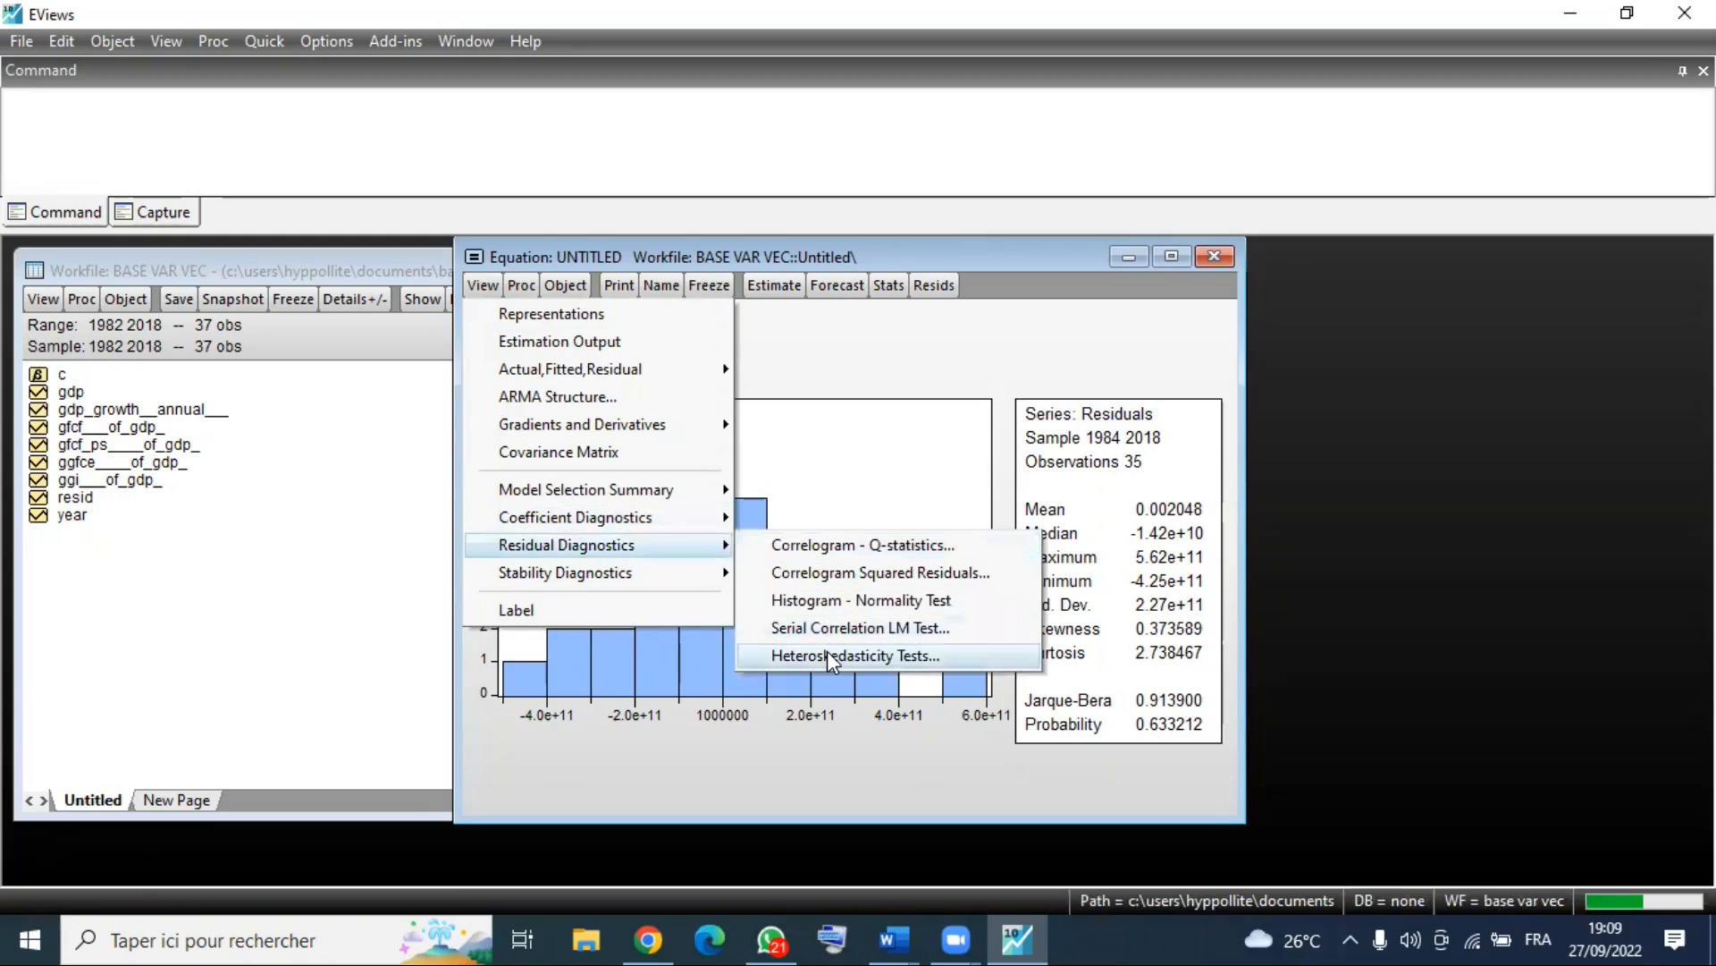
click(798, 709)
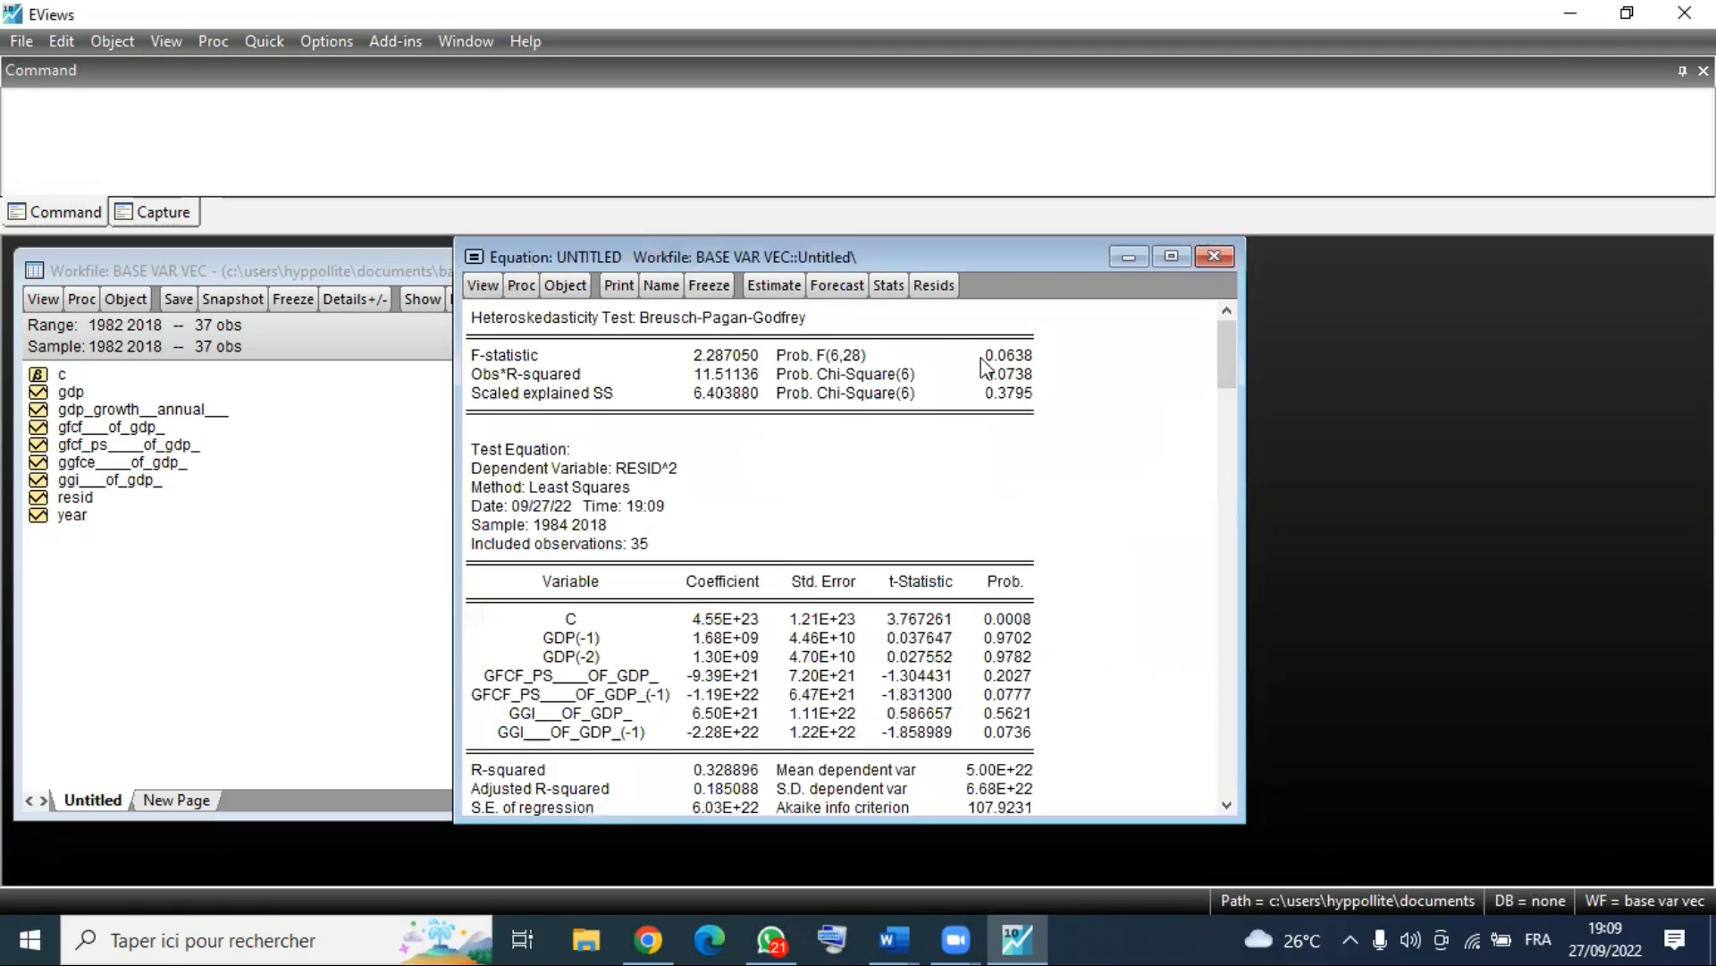
click(1020, 358)
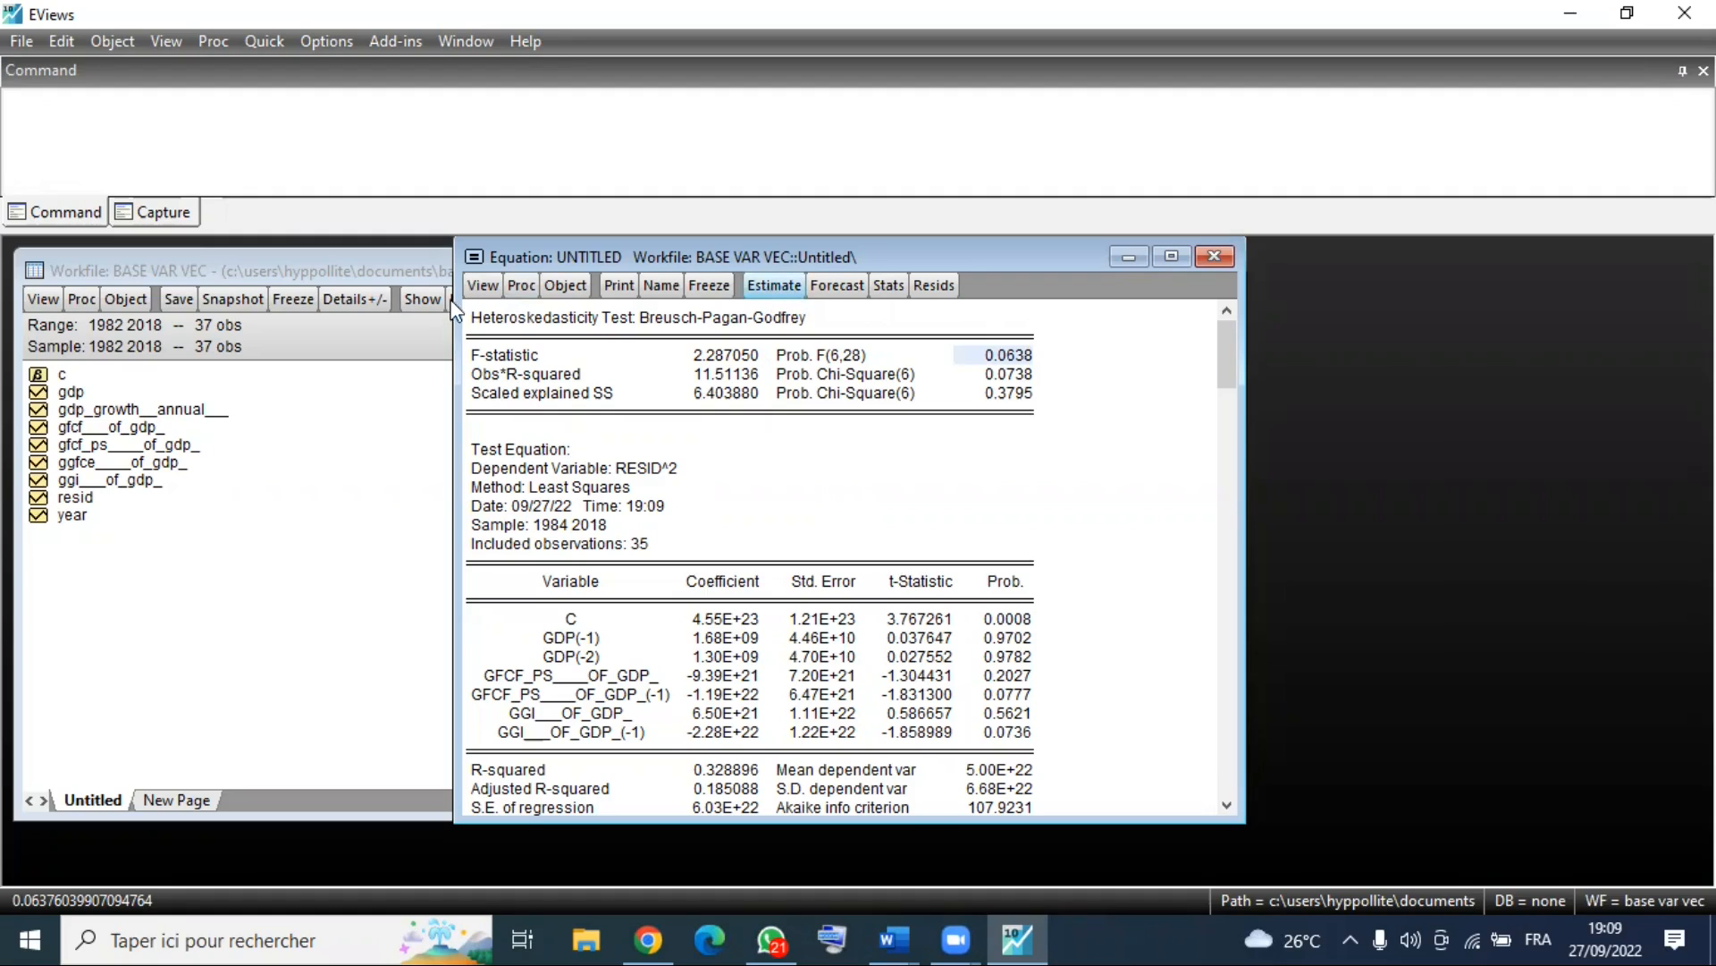
Run the Breusch-Godfrey Serial Correlation LM Test with two lags on the GDP-in-levels equation and examine the F and Chi-Square probabilities.
click(482, 285)
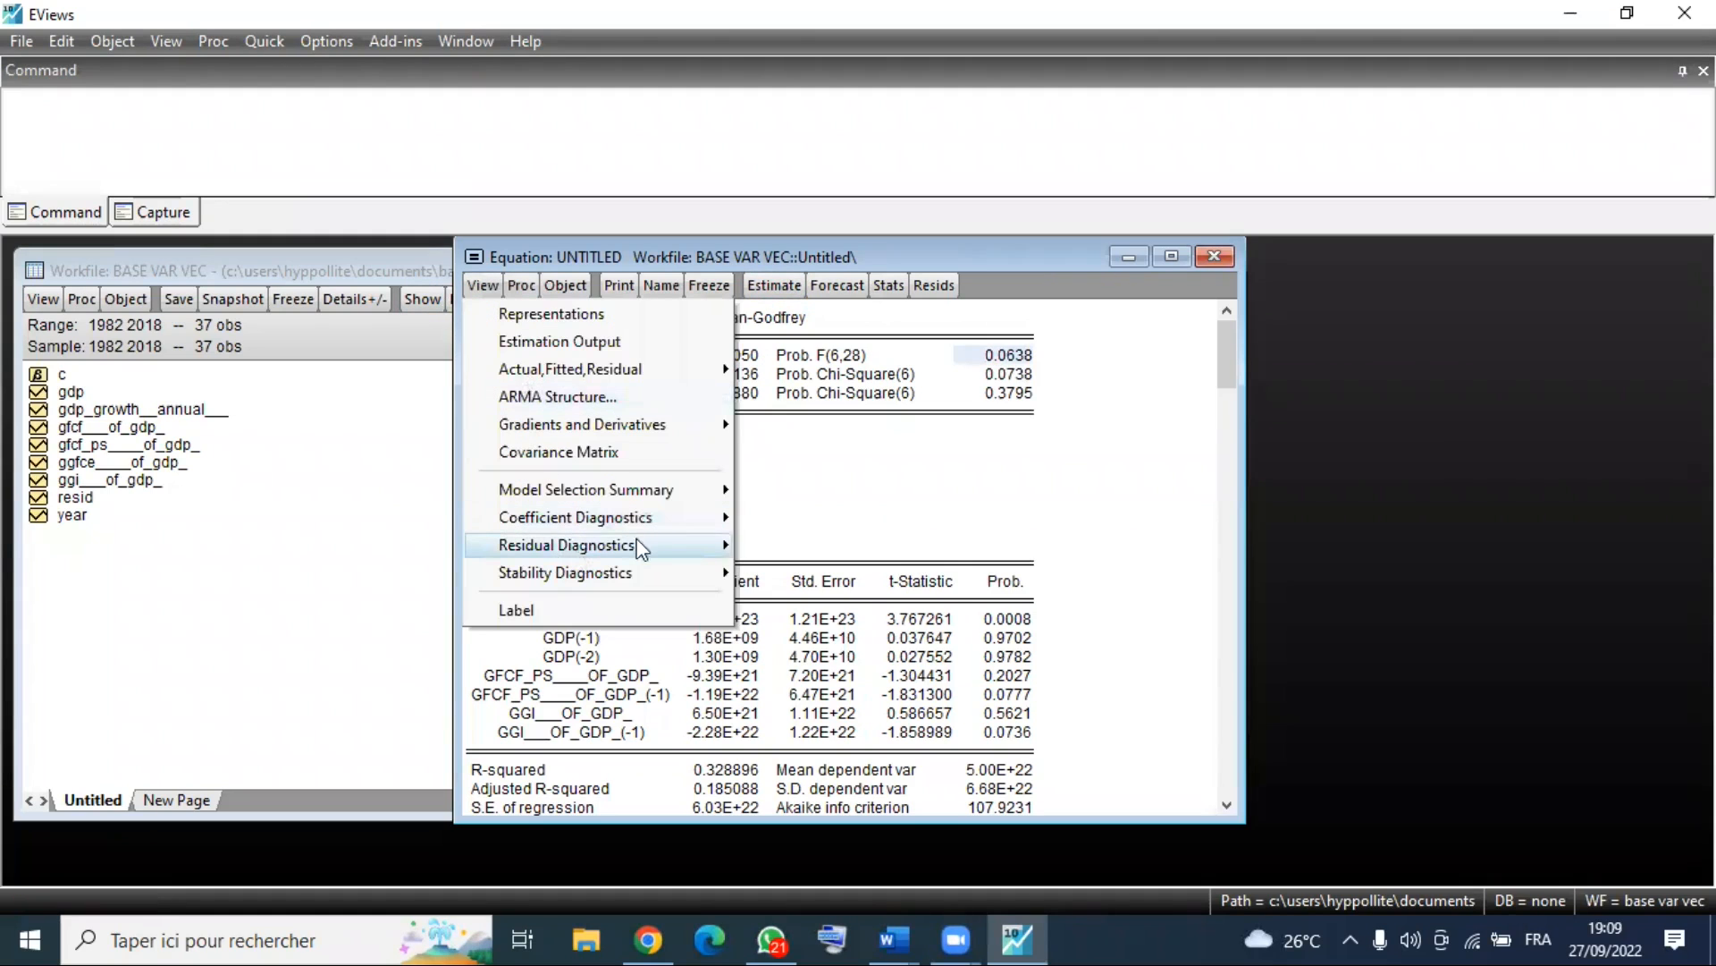
mouse_move(672, 545)
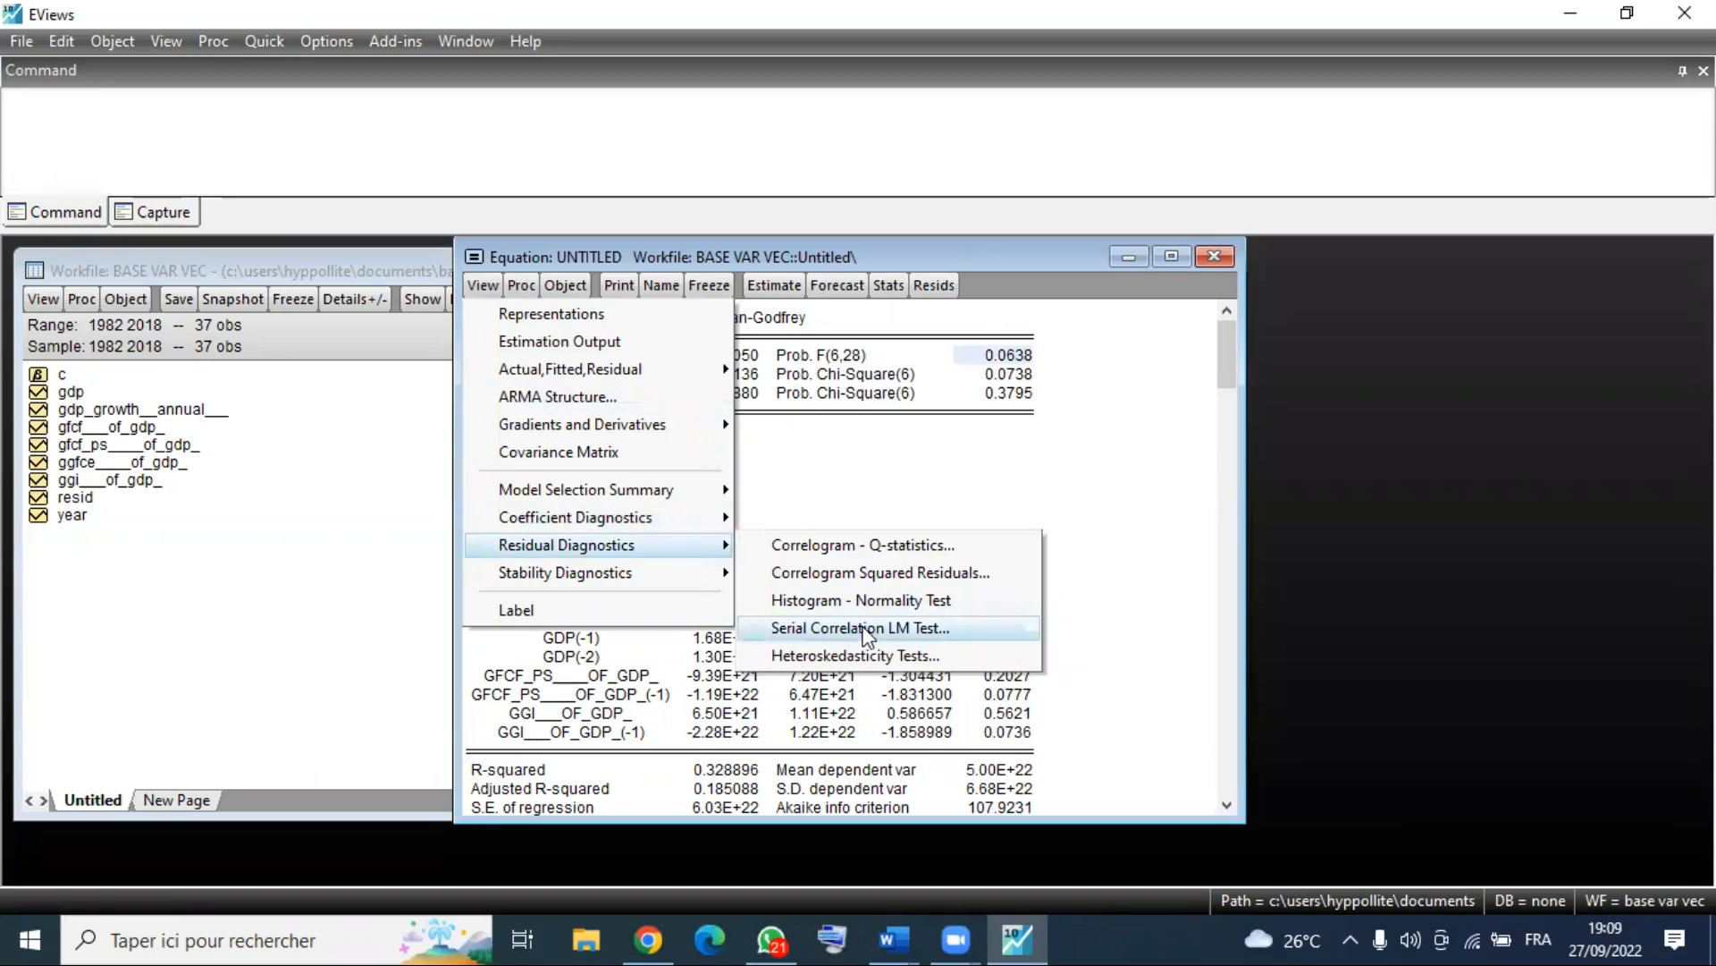
click(898, 630)
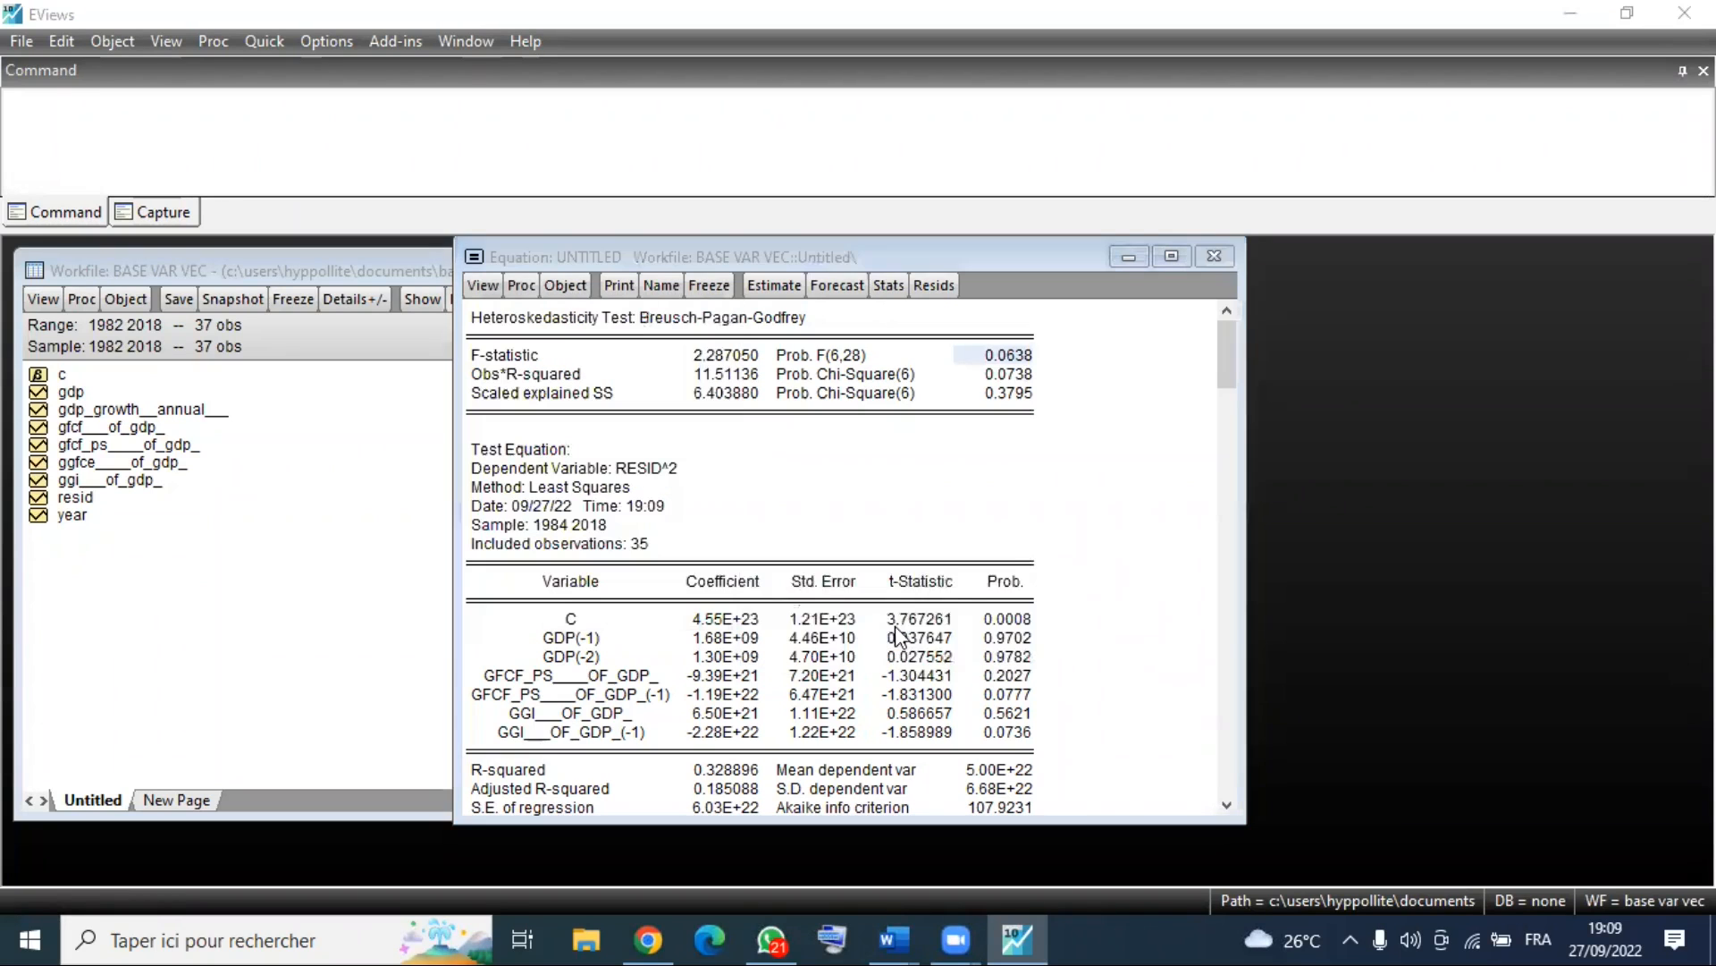
click(805, 579)
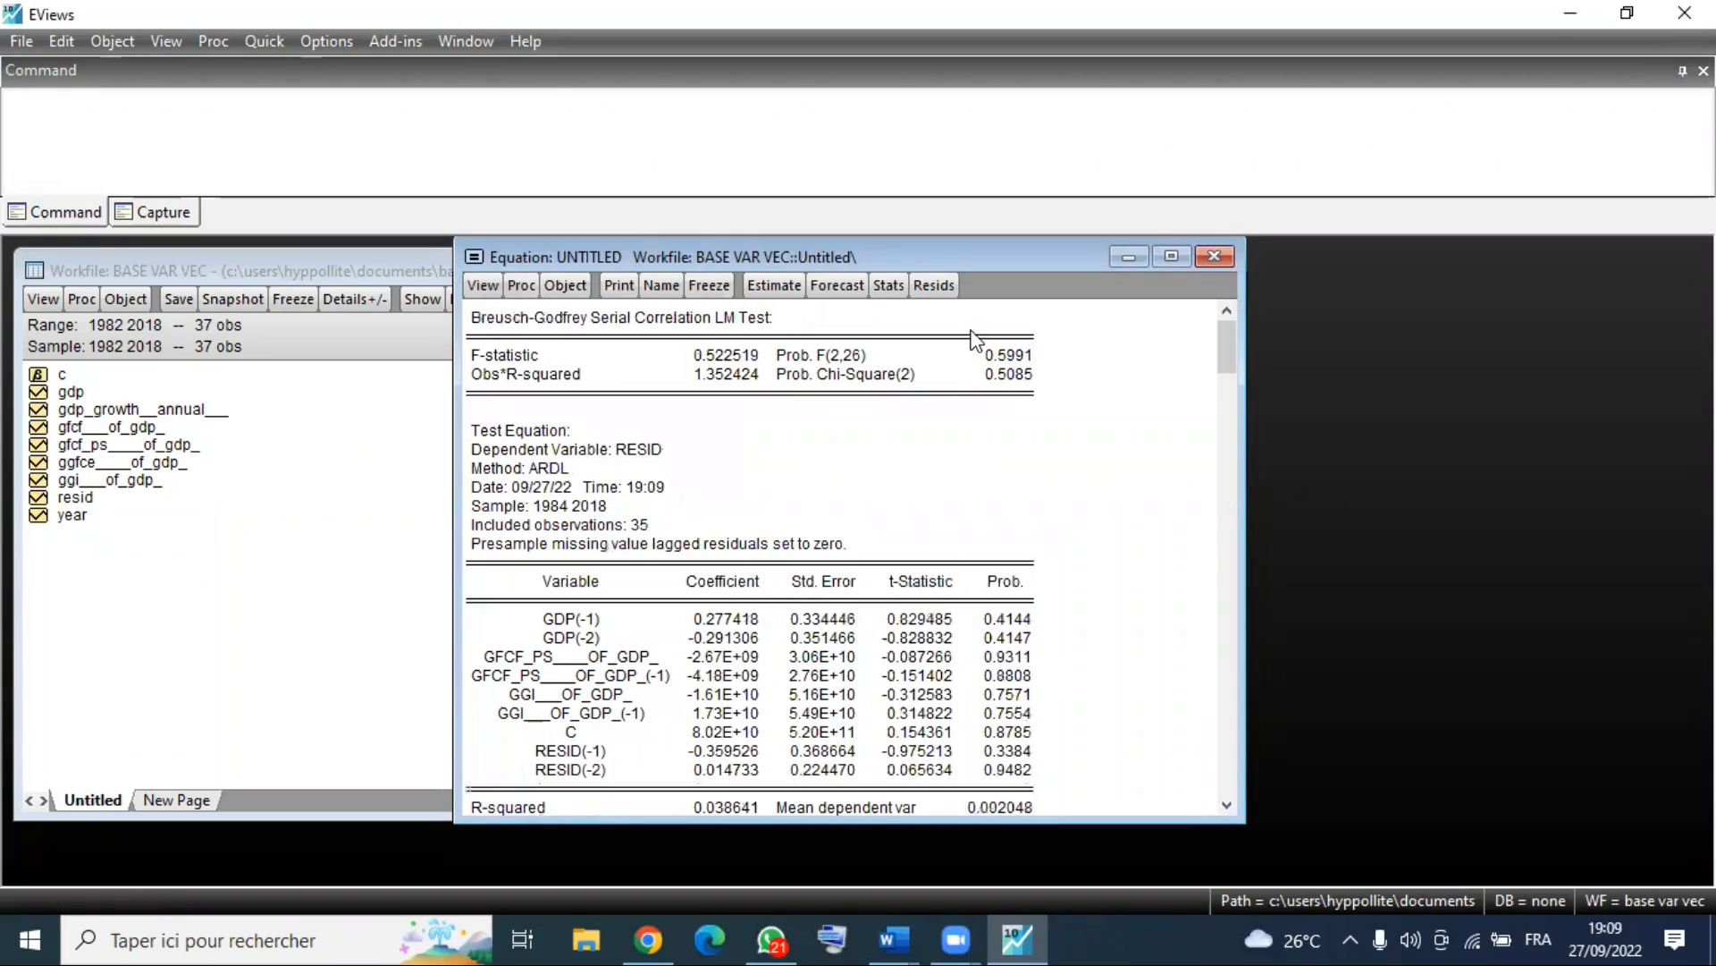
drag(988, 358, 1030, 380)
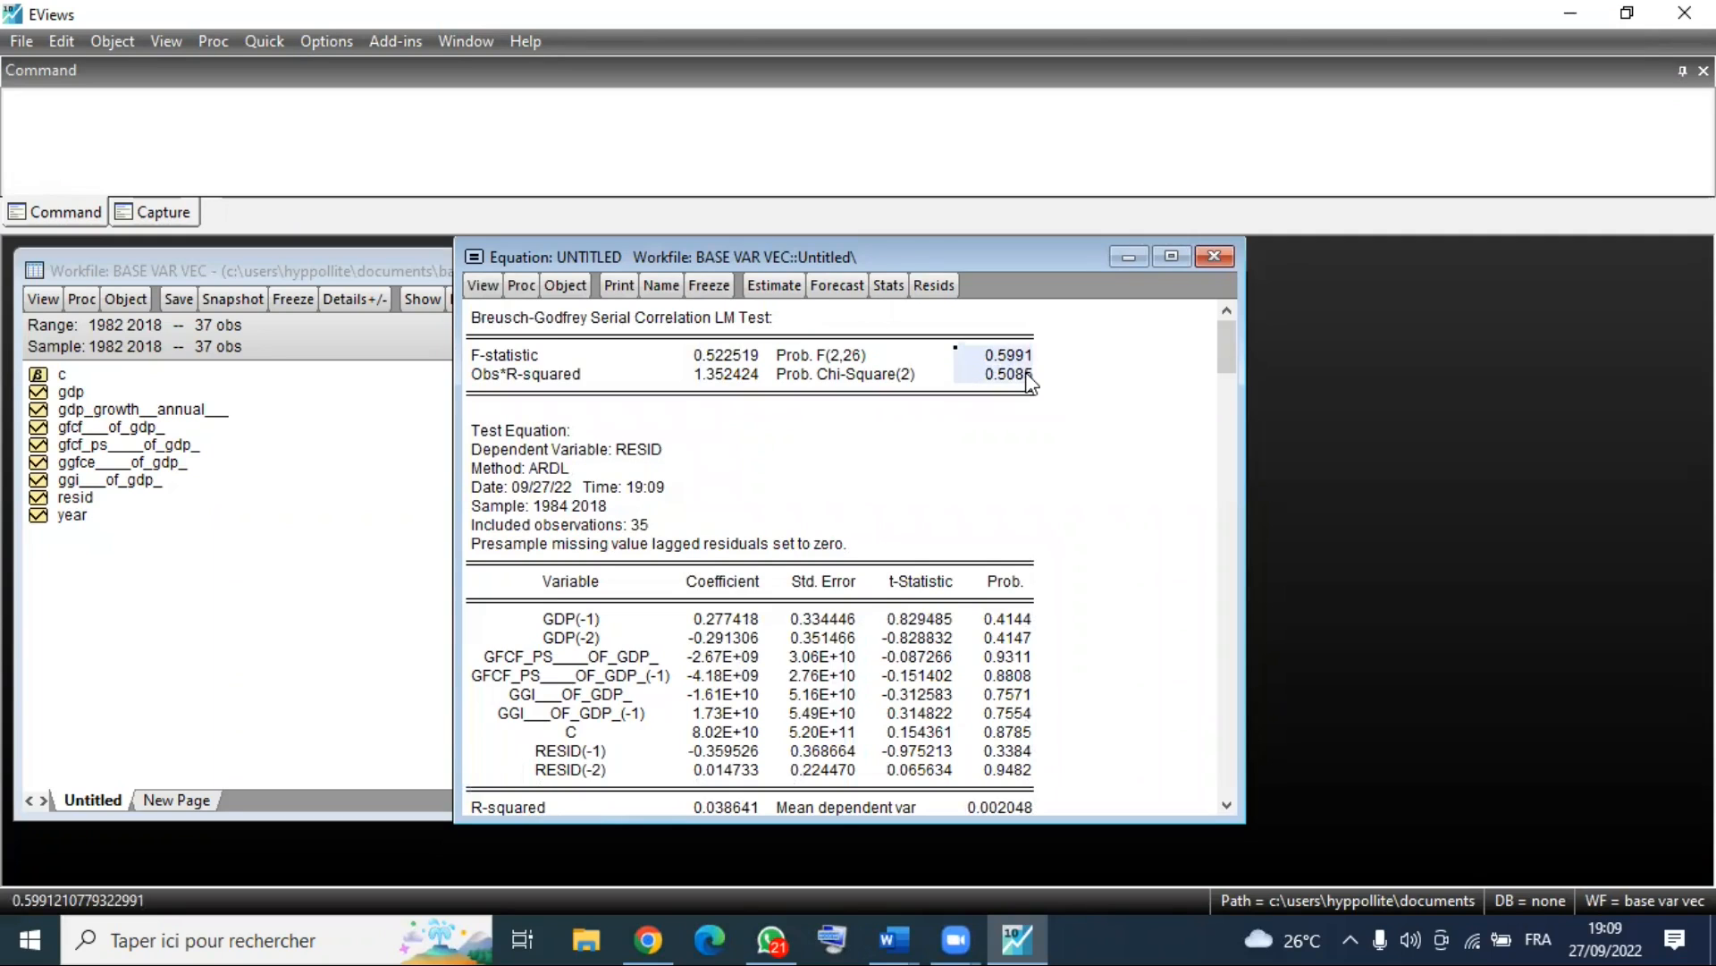
Bring back the estimation output of the GDP-in-levels ARDL equation and examine the lagged terms GDP(-1) and GDP(-2).
click(776, 284)
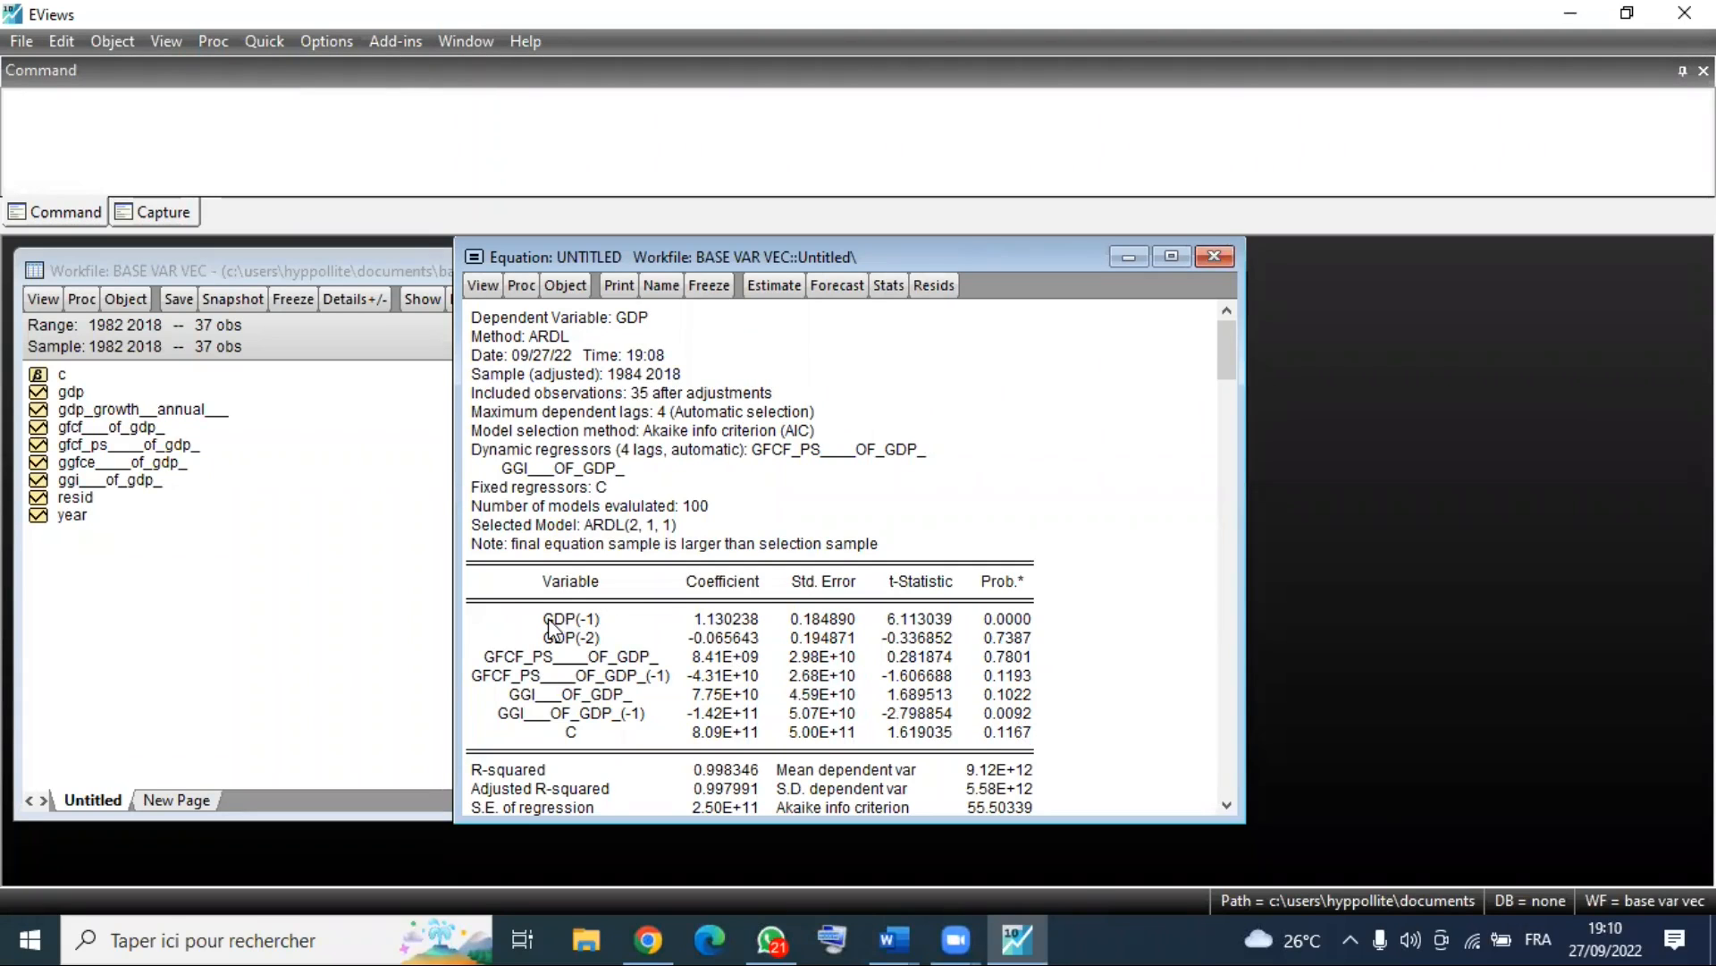
drag(552, 623, 577, 644)
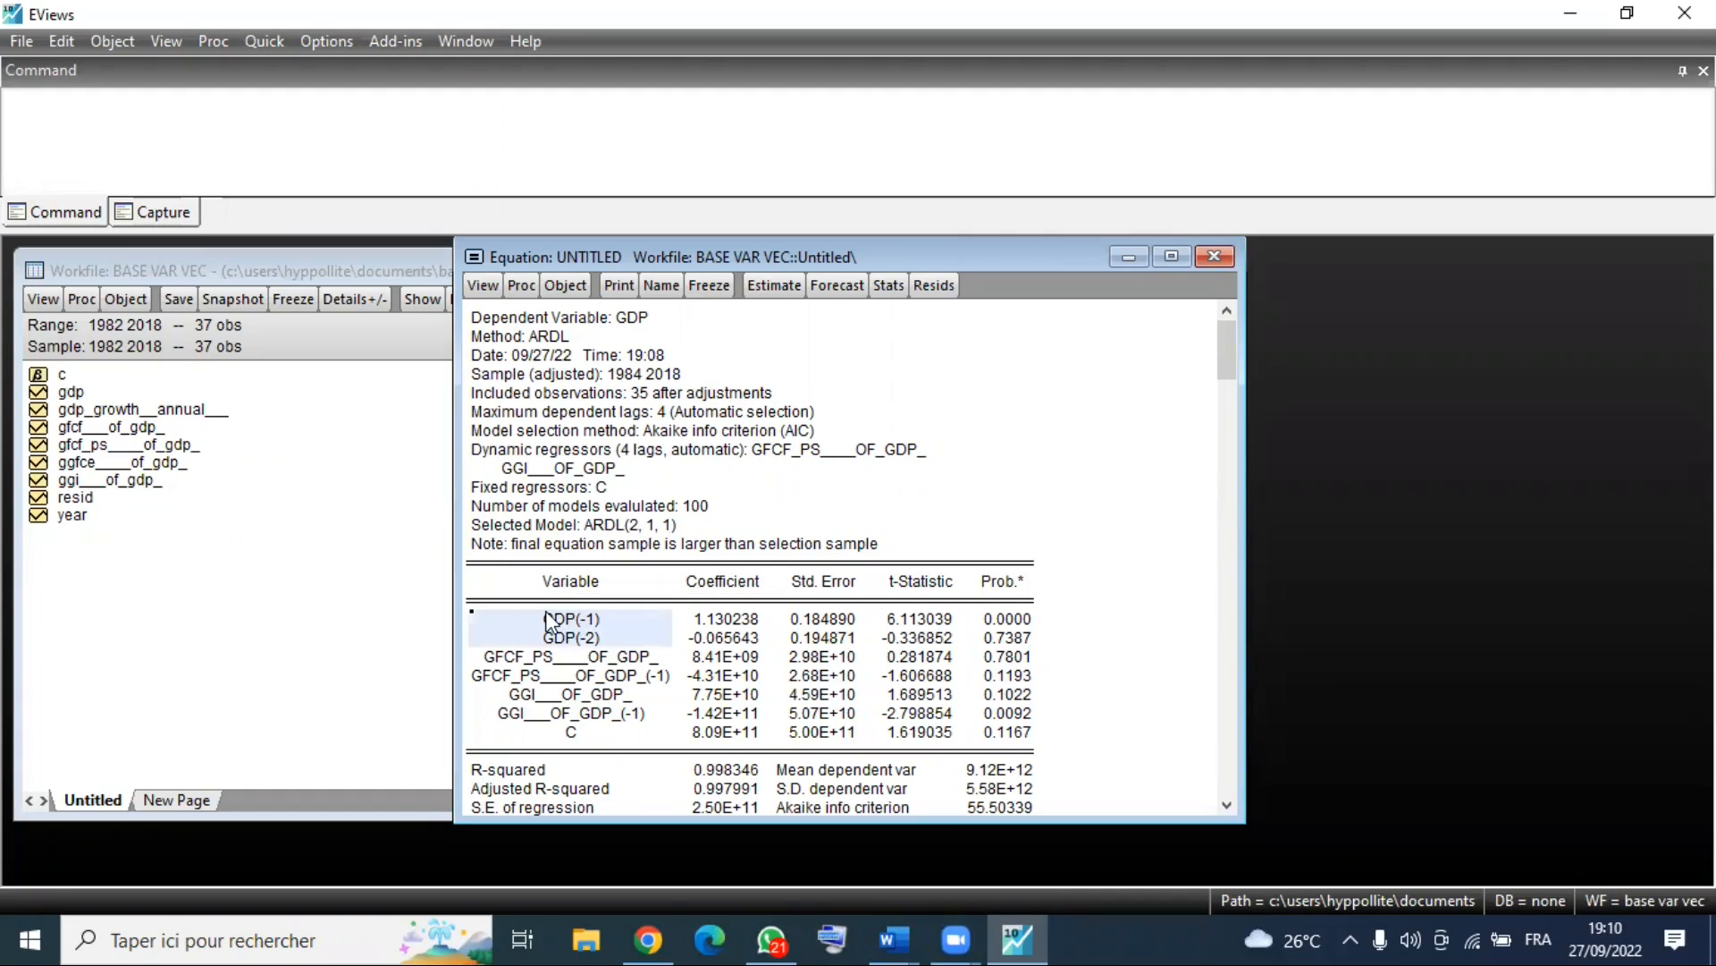
drag(548, 614, 579, 636)
click(556, 619)
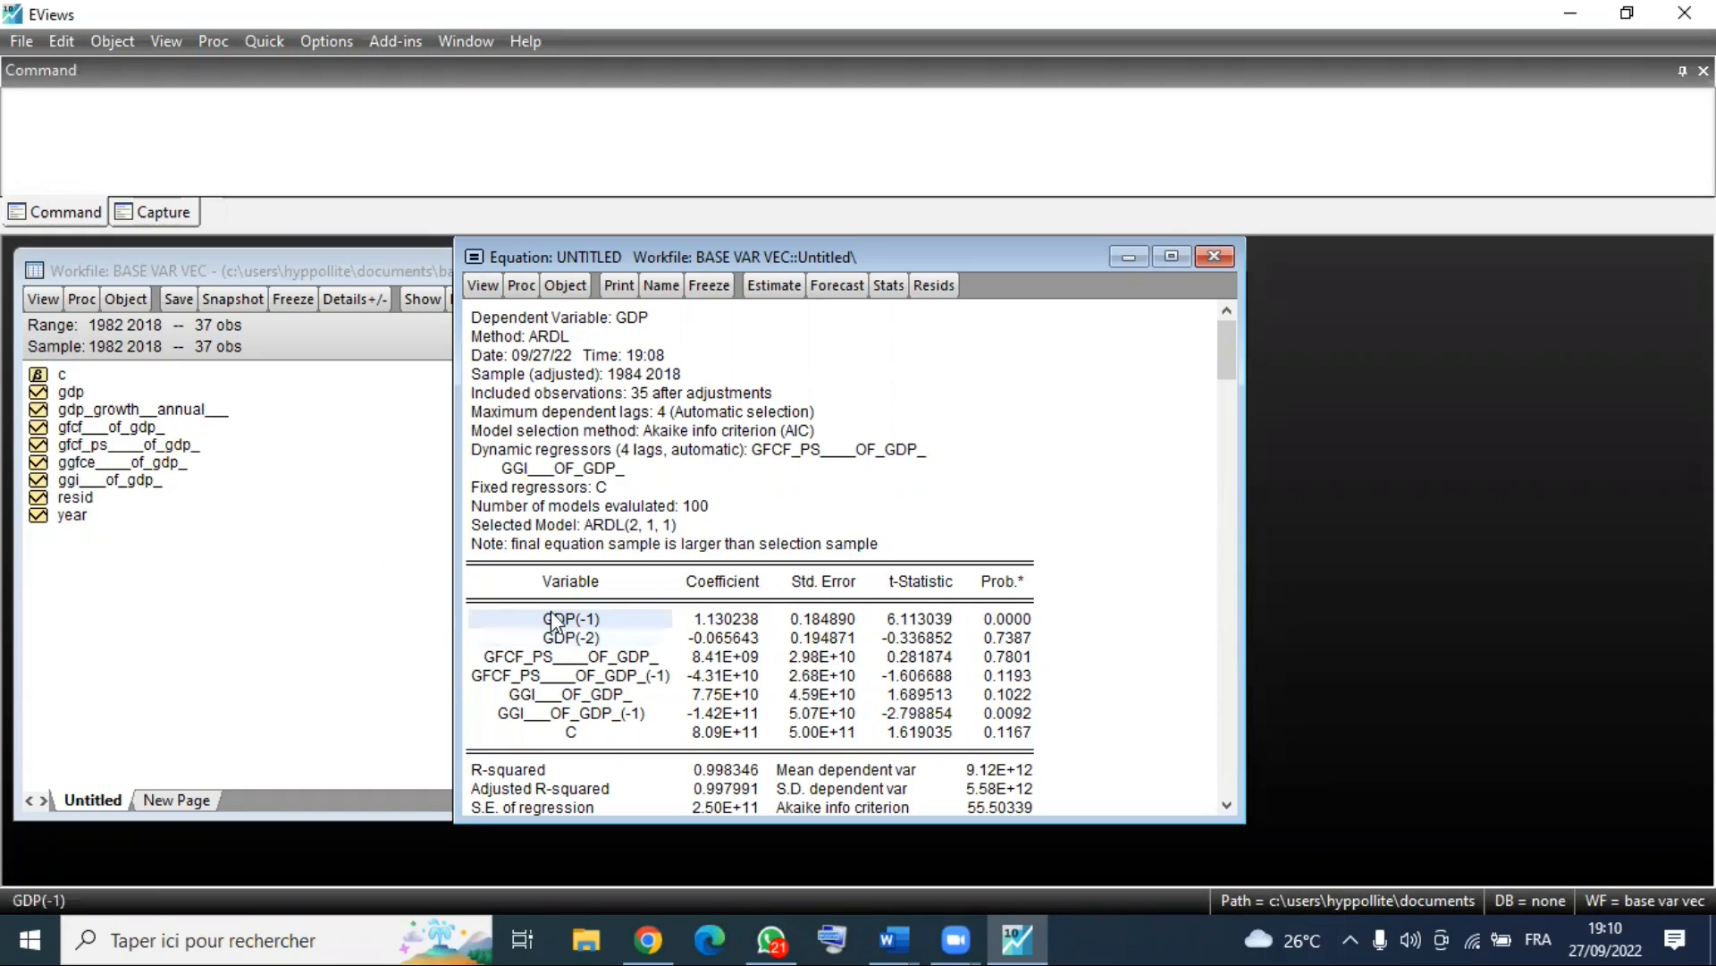
drag(599, 646, 603, 649)
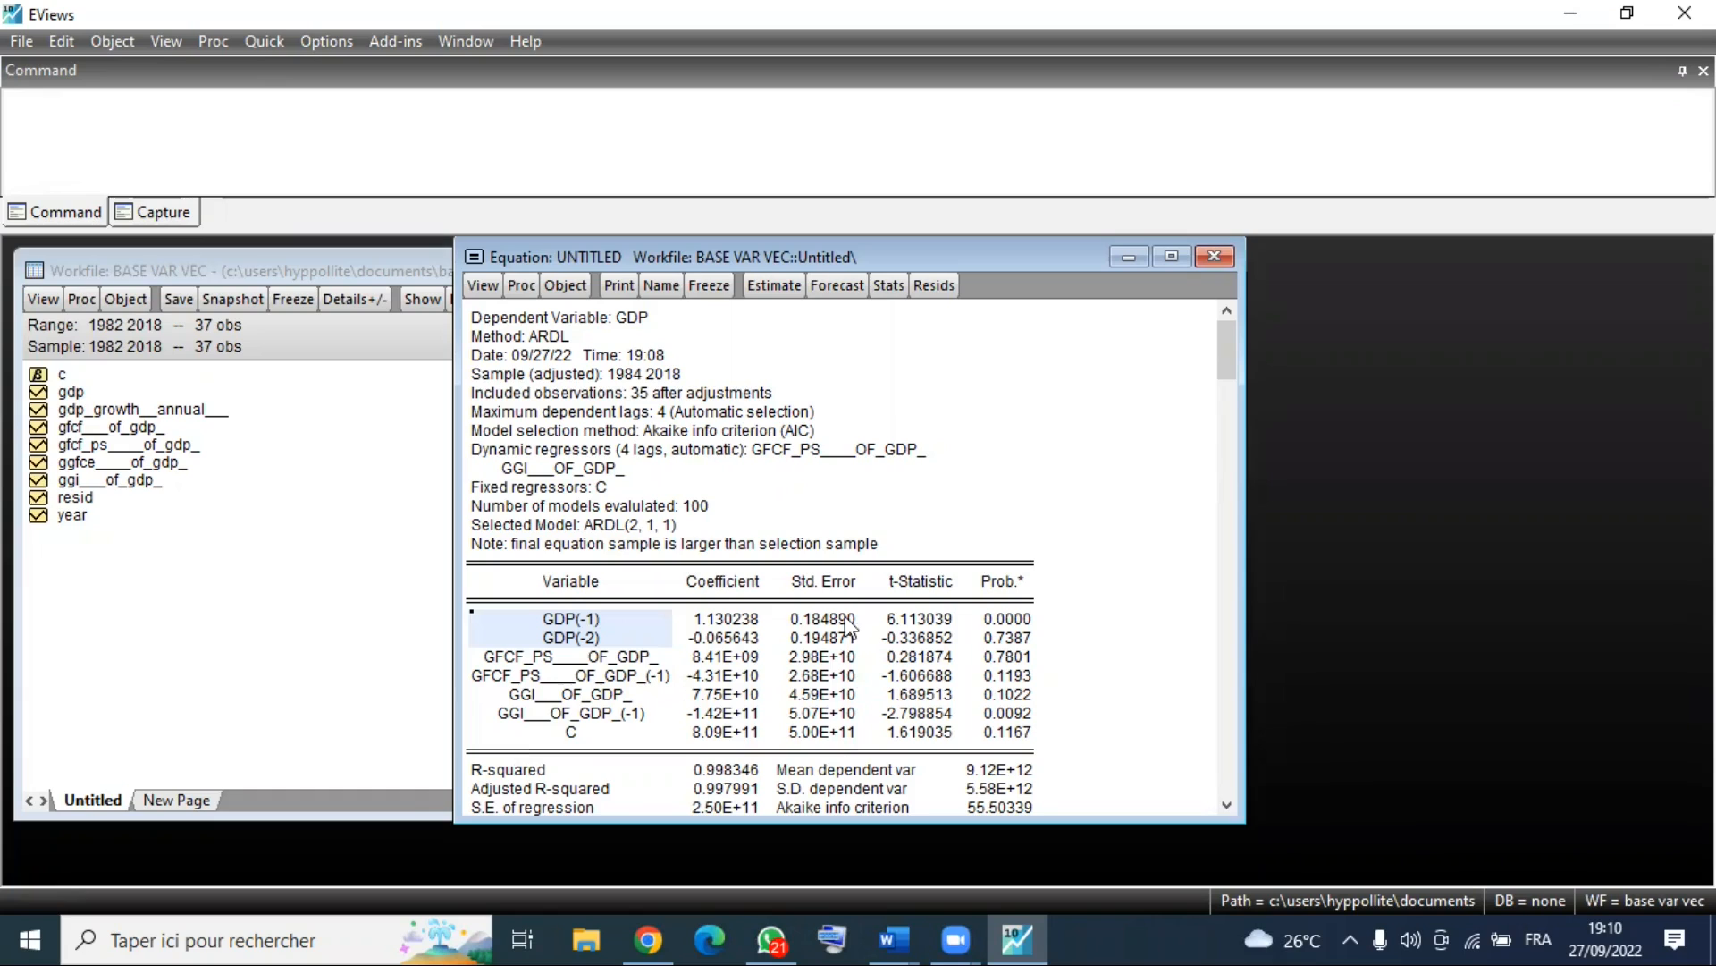
Produce the Long Run Form and Bounds Test for the GDP-in-levels equation and examine the levels equation and the F-Bounds Test critical values.
click(482, 285)
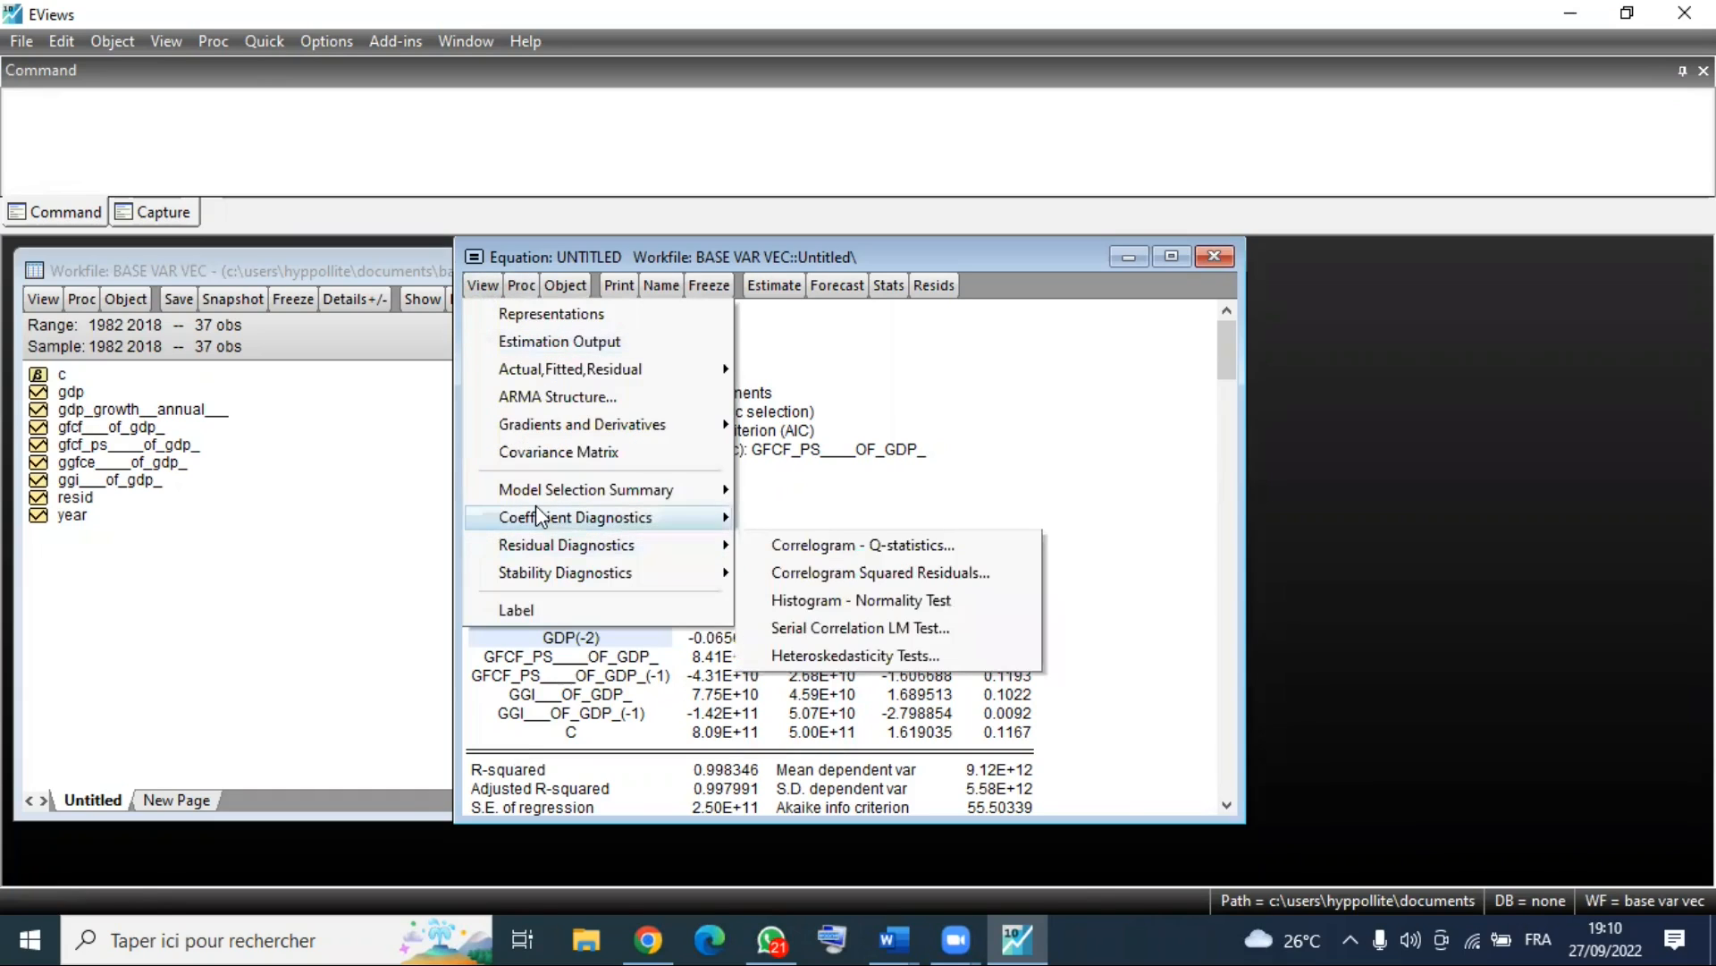
mouse_move(641, 519)
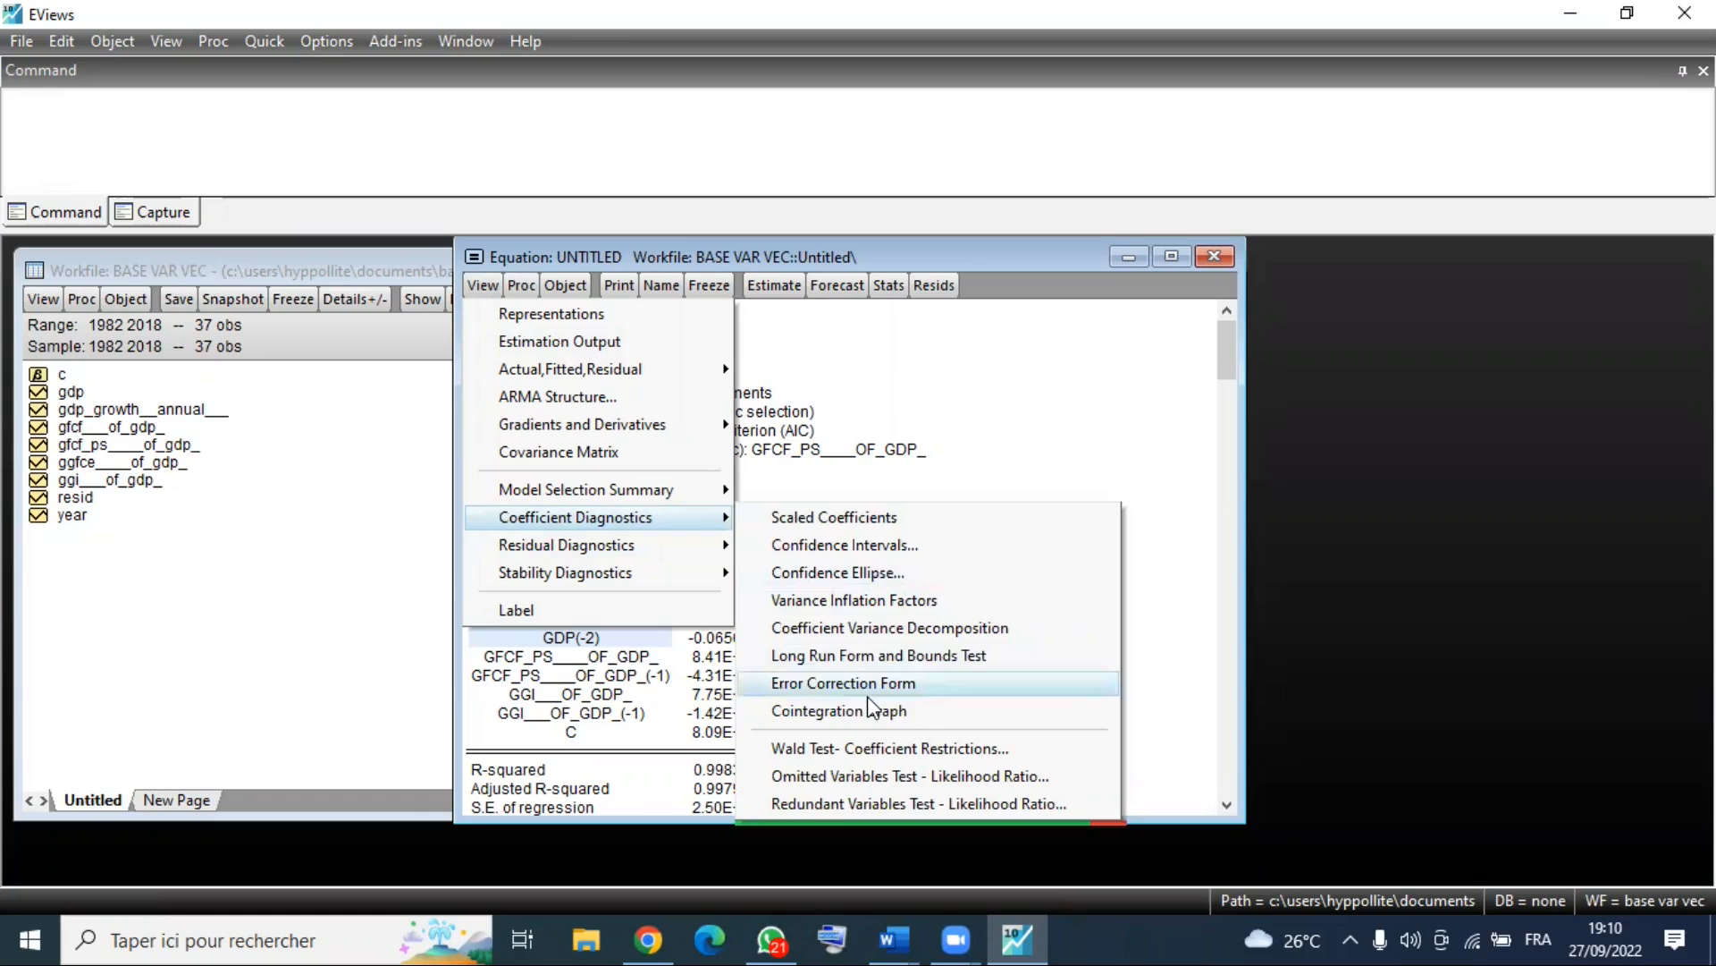
click(873, 656)
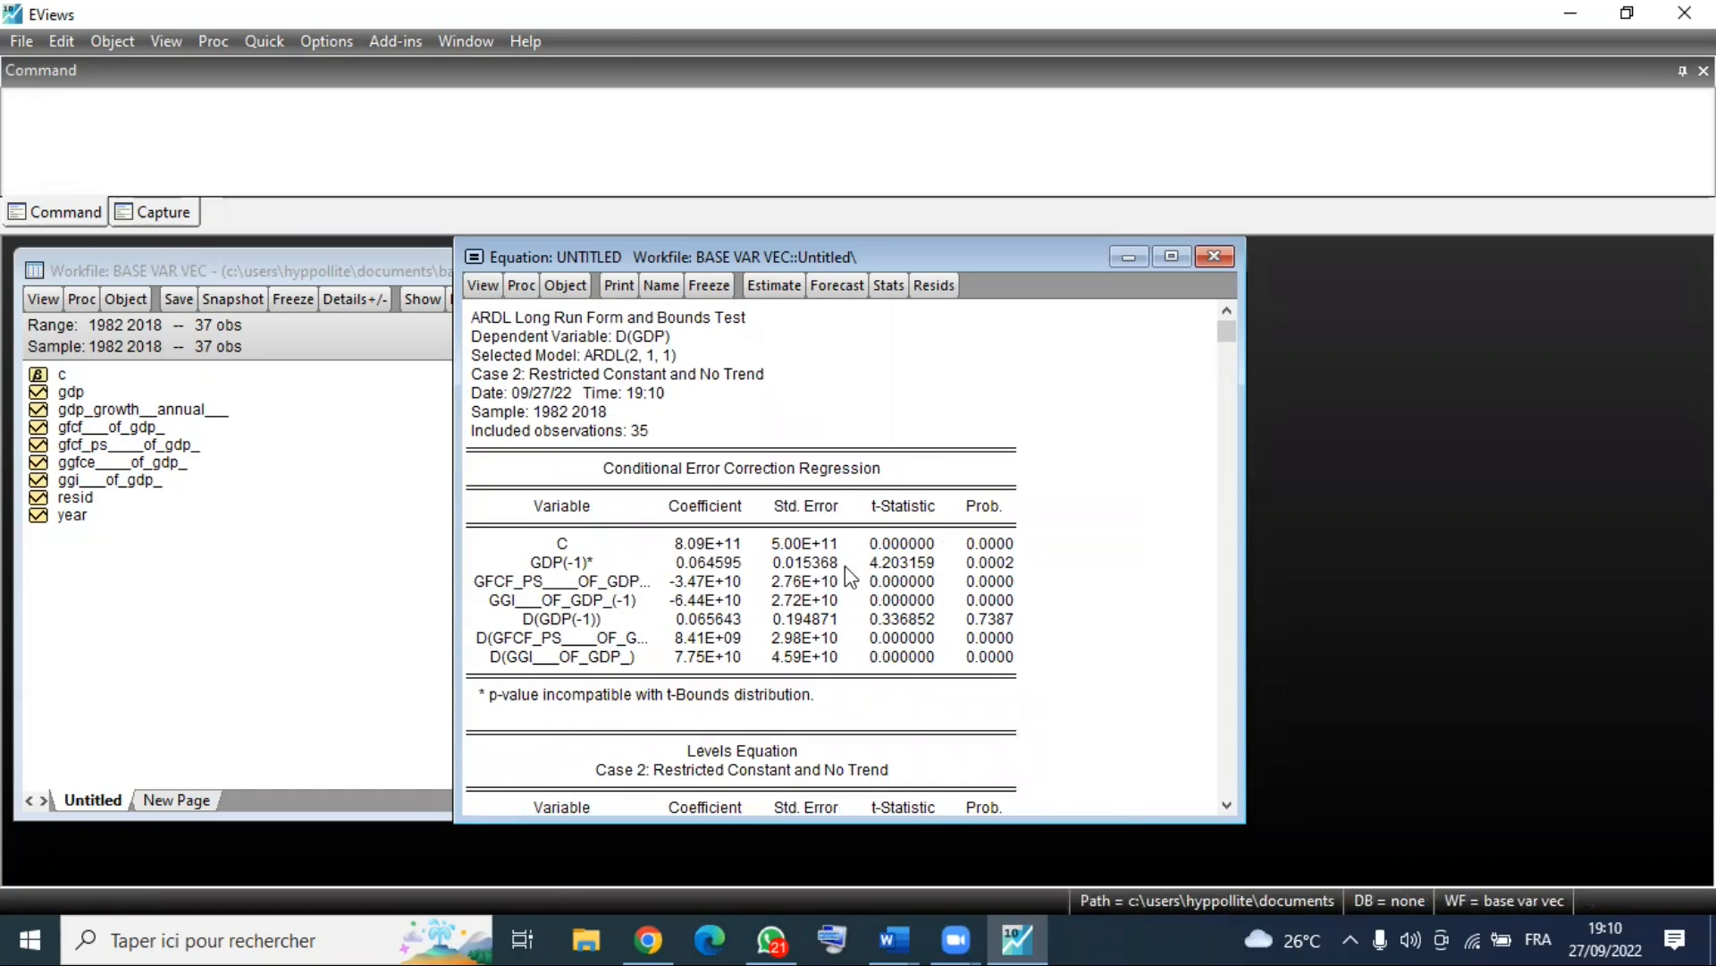
scroll(1038, 663, down, 2)
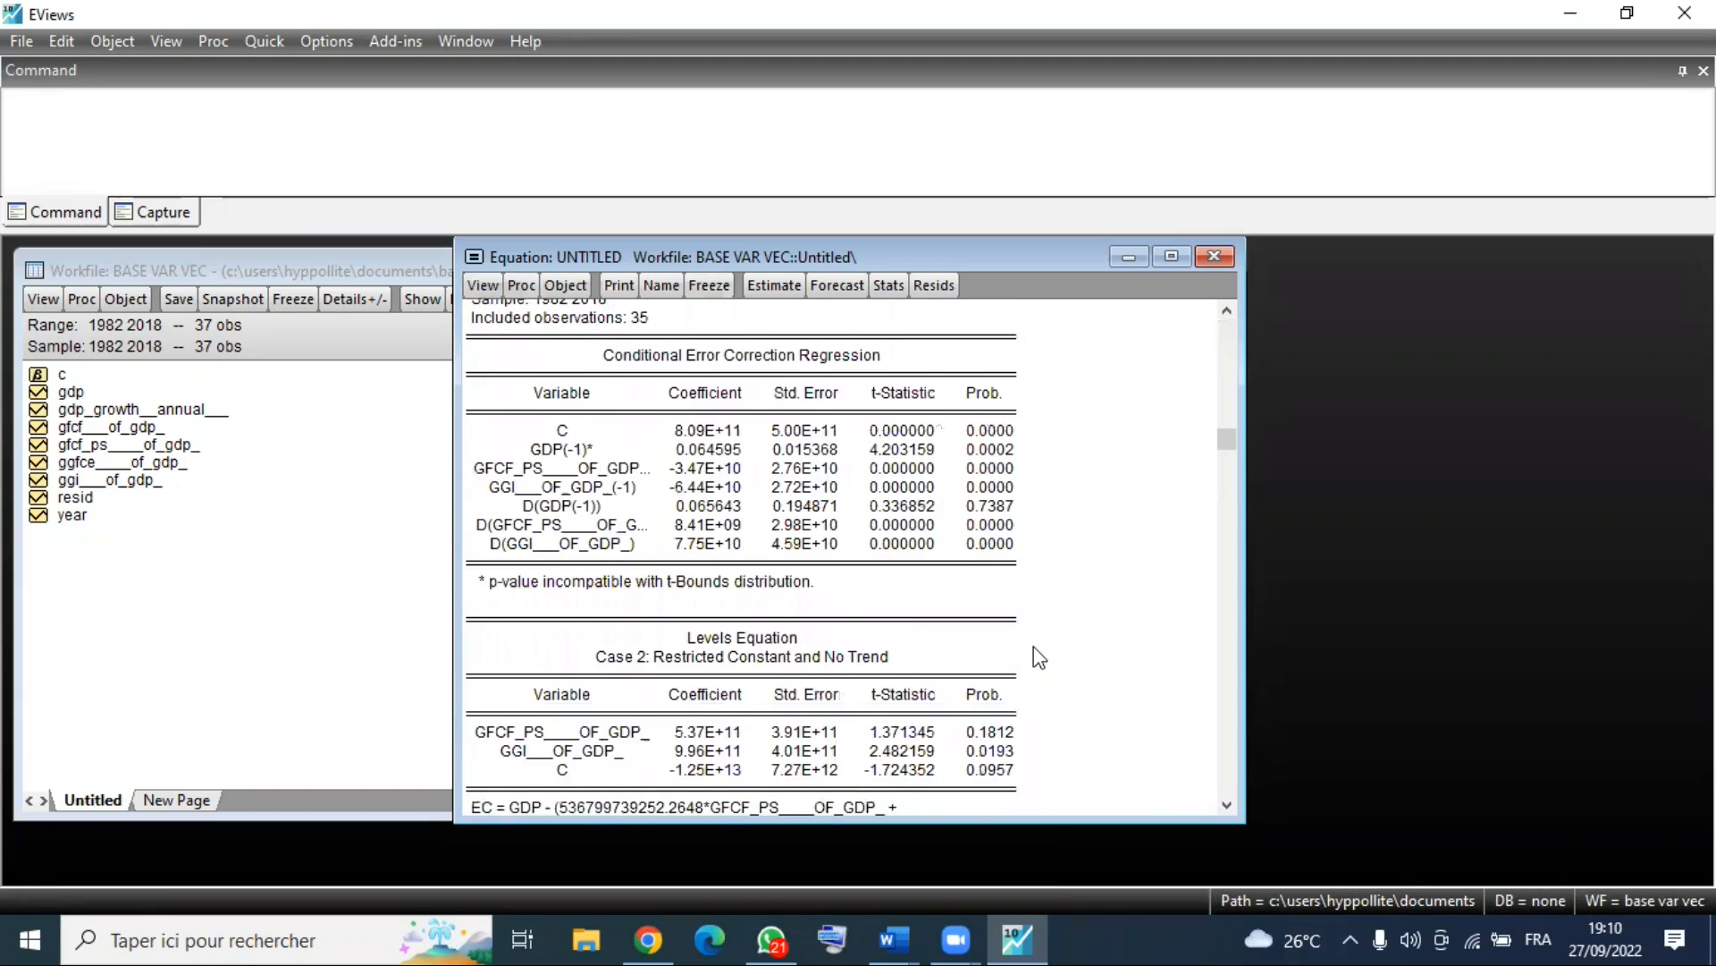
scroll(1034, 646, down, 1)
scroll(934, 691, down, 2)
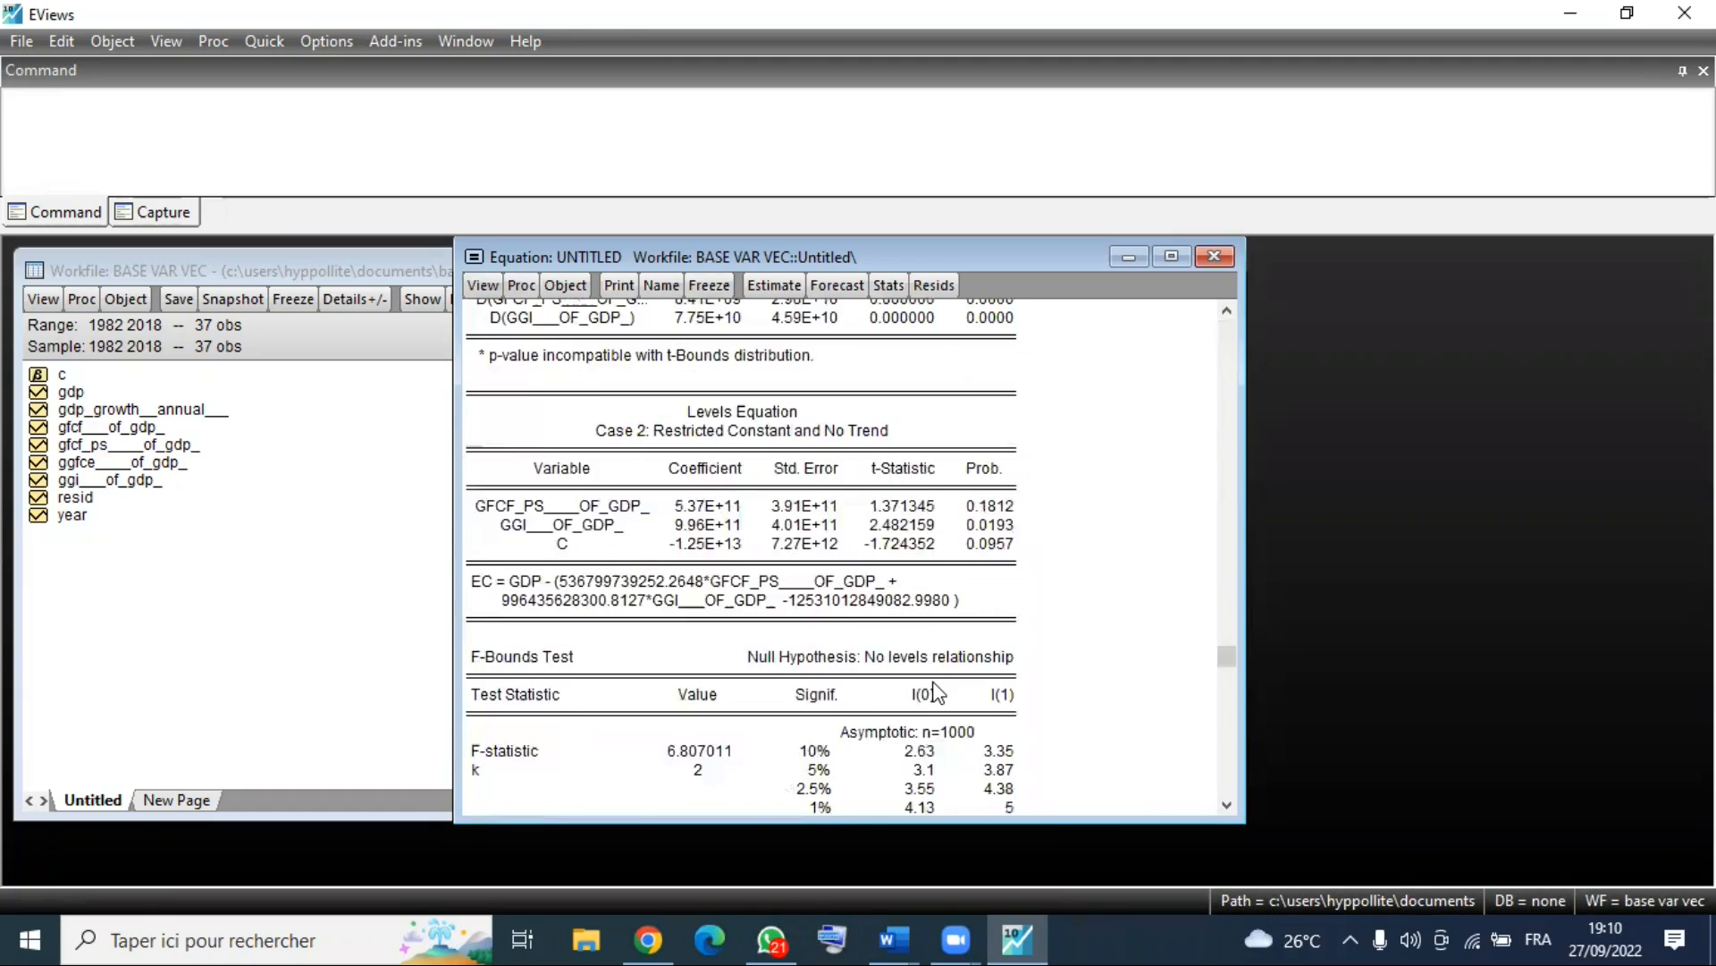
scroll(935, 691, down, 2)
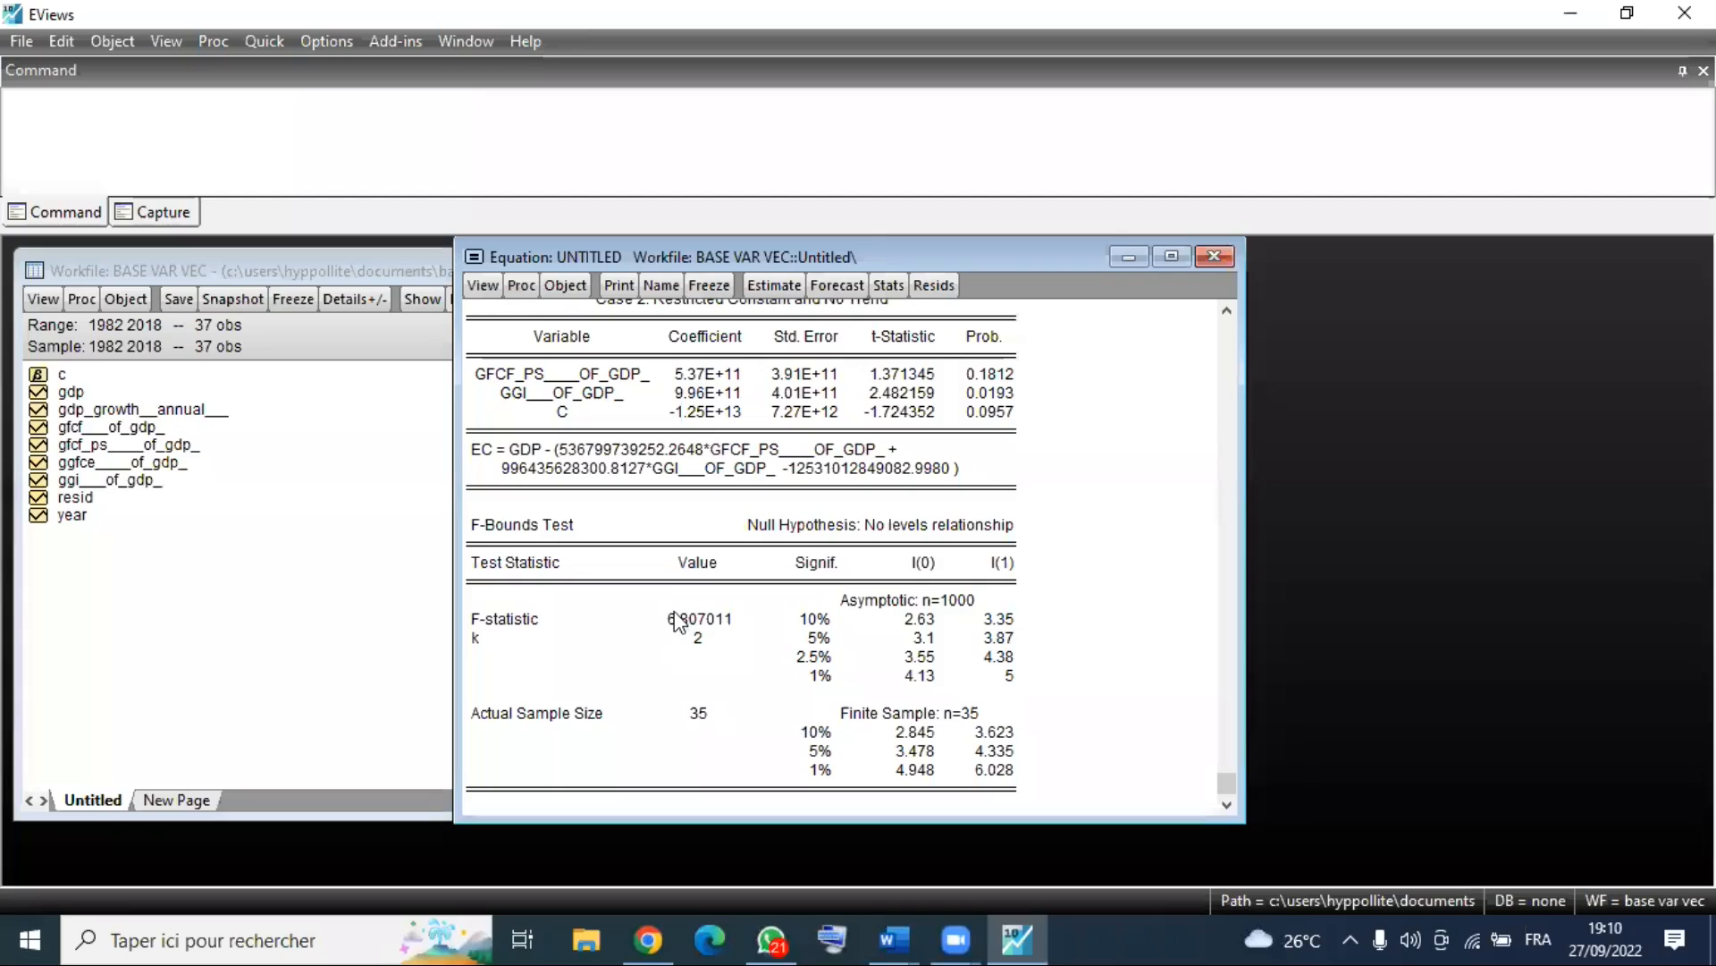
Compare the F-Bounds Test F-statistic with the asymptotic I(0) and I(1) critical values and examine the null hypothesis of no levels relationship.
click(703, 620)
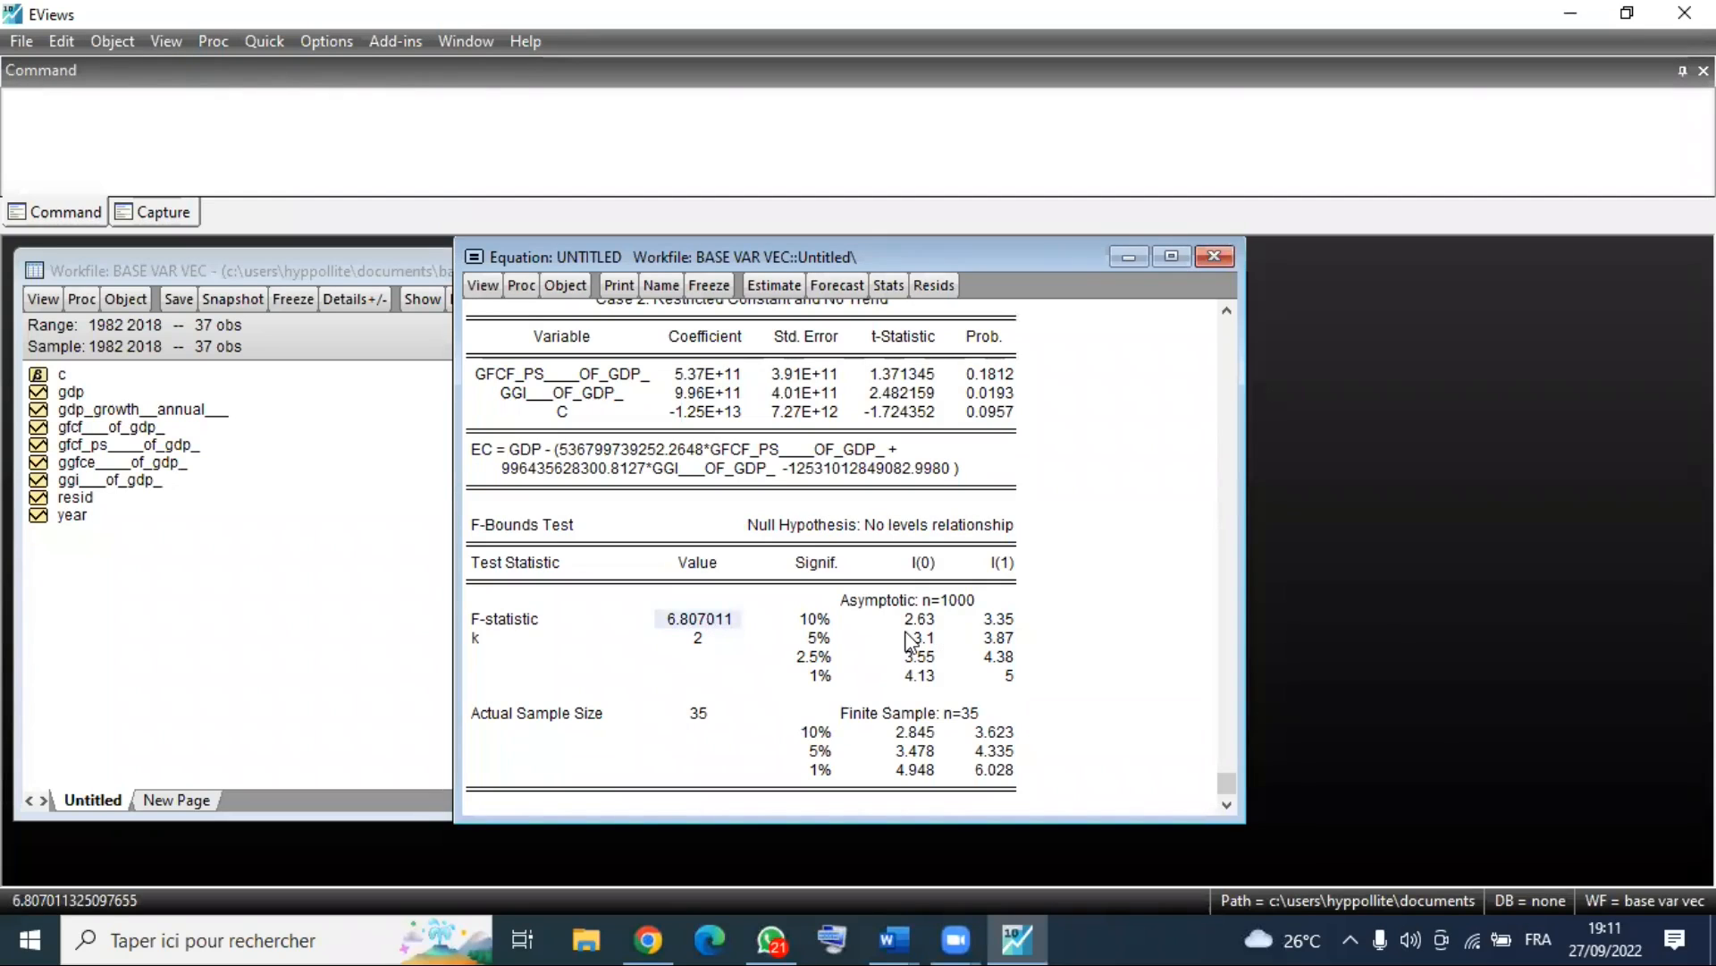
drag(925, 623, 1013, 682)
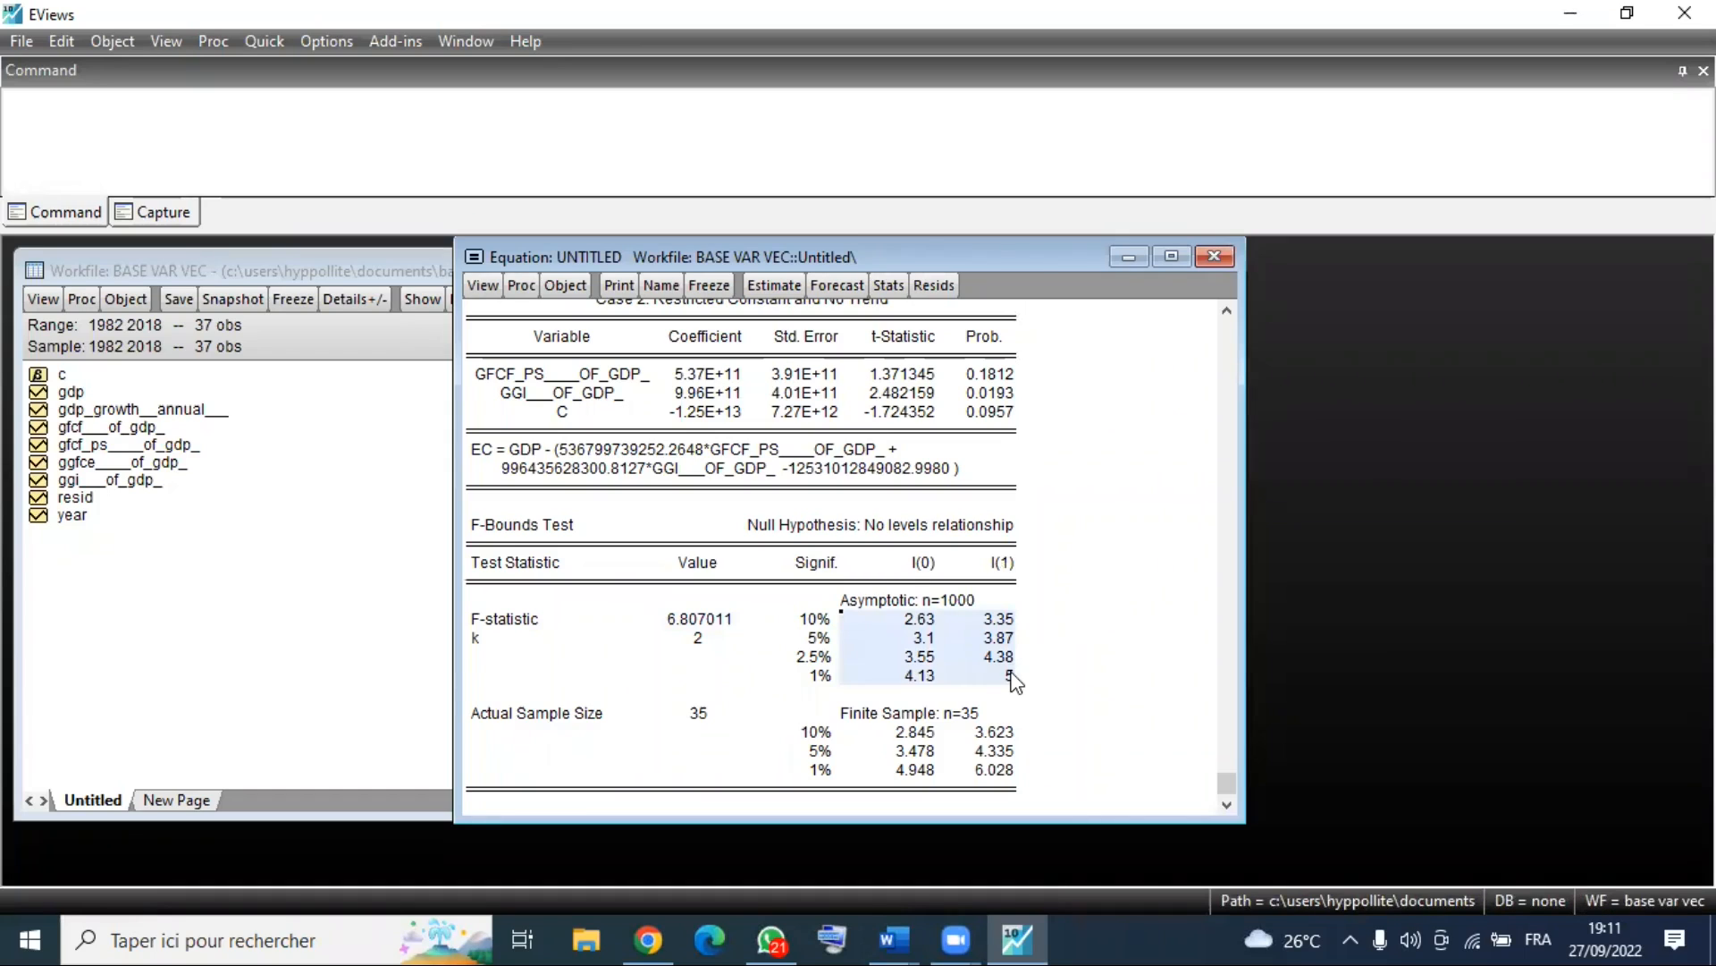
click(869, 528)
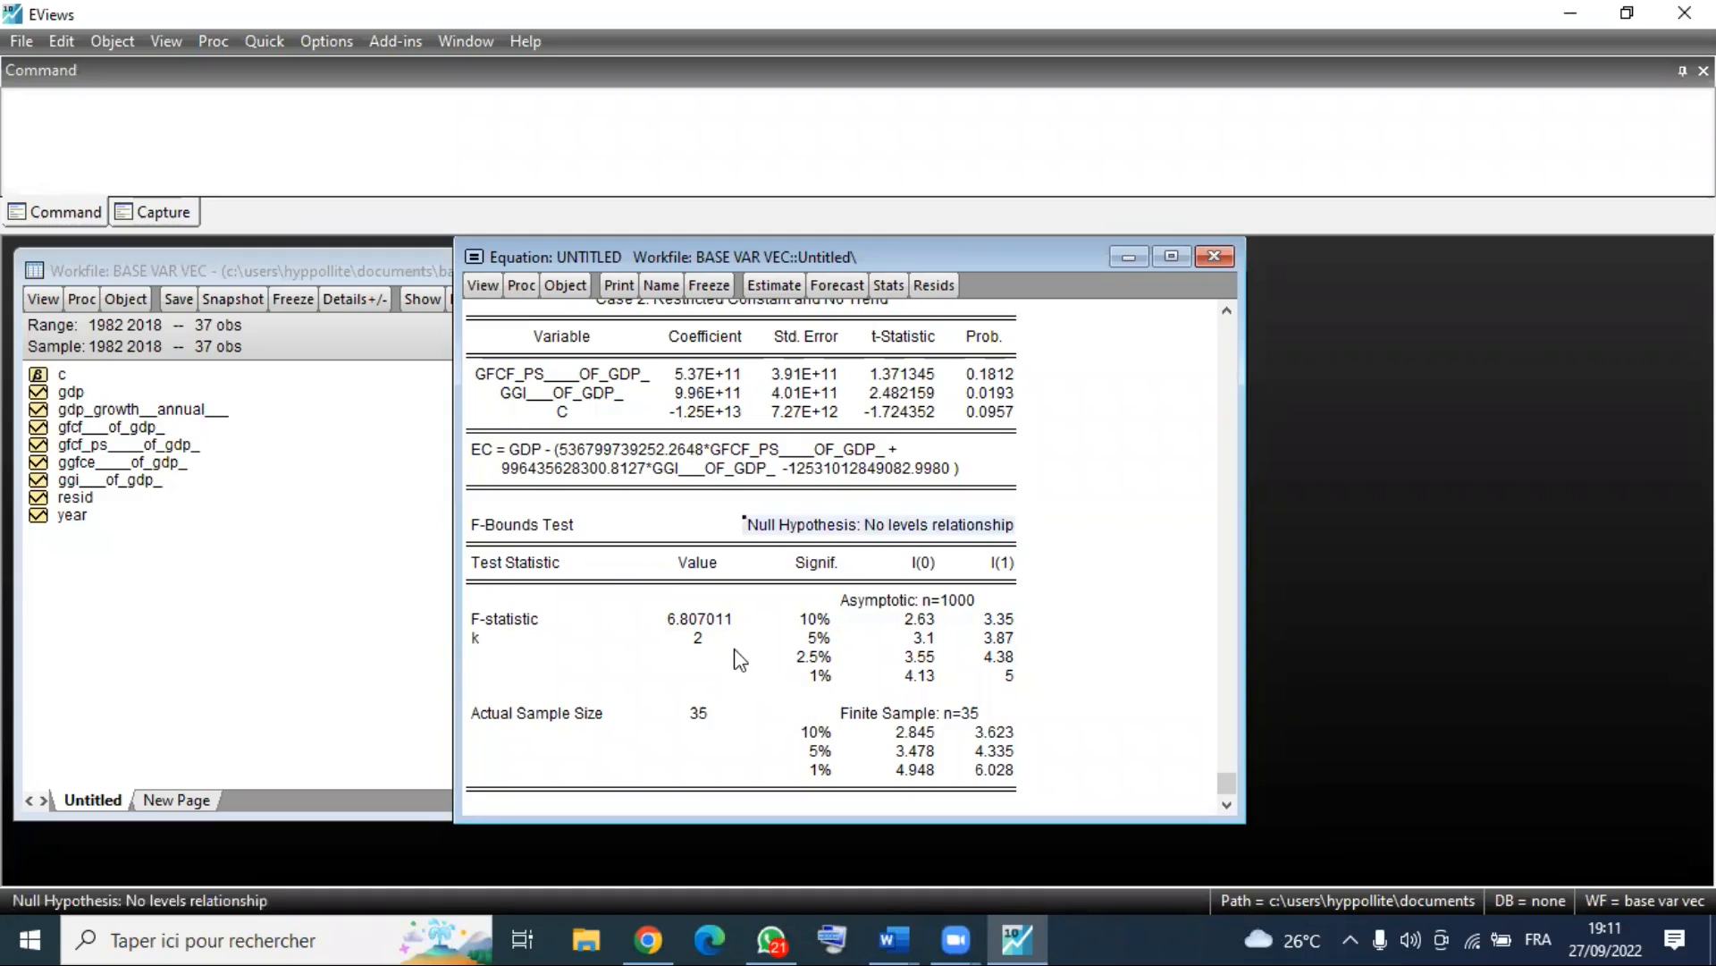
scroll(722, 677, up, 2)
scroll(722, 677, up, 4)
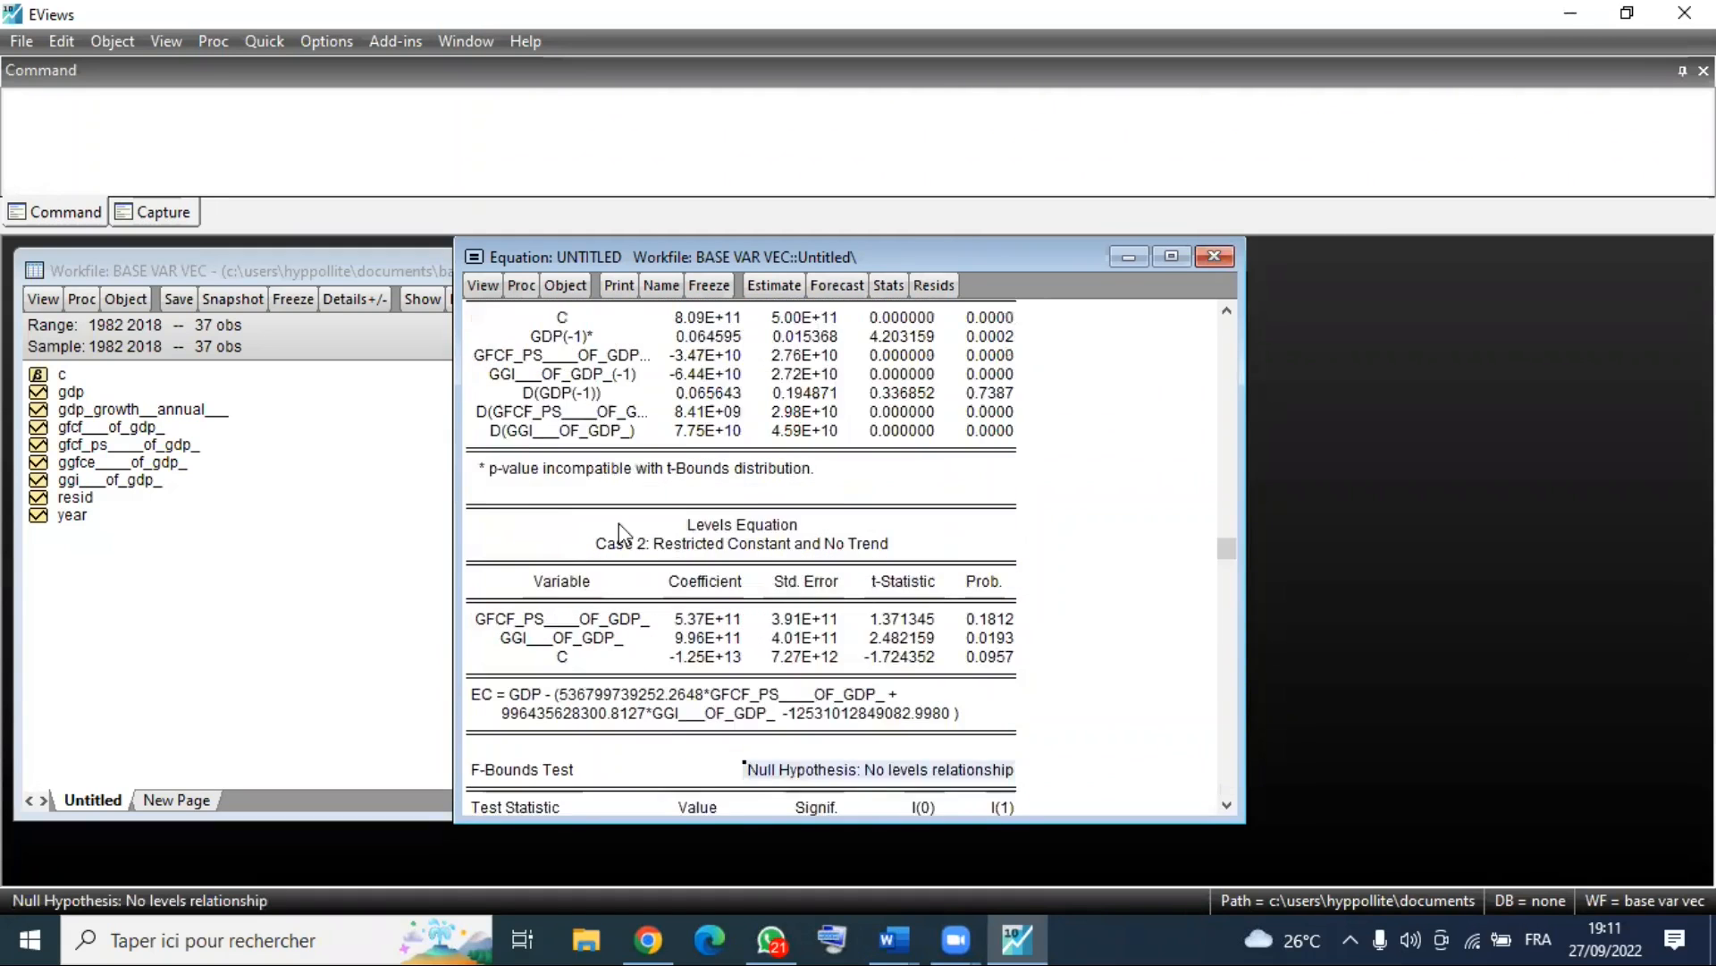
scroll(585, 447, down, 2)
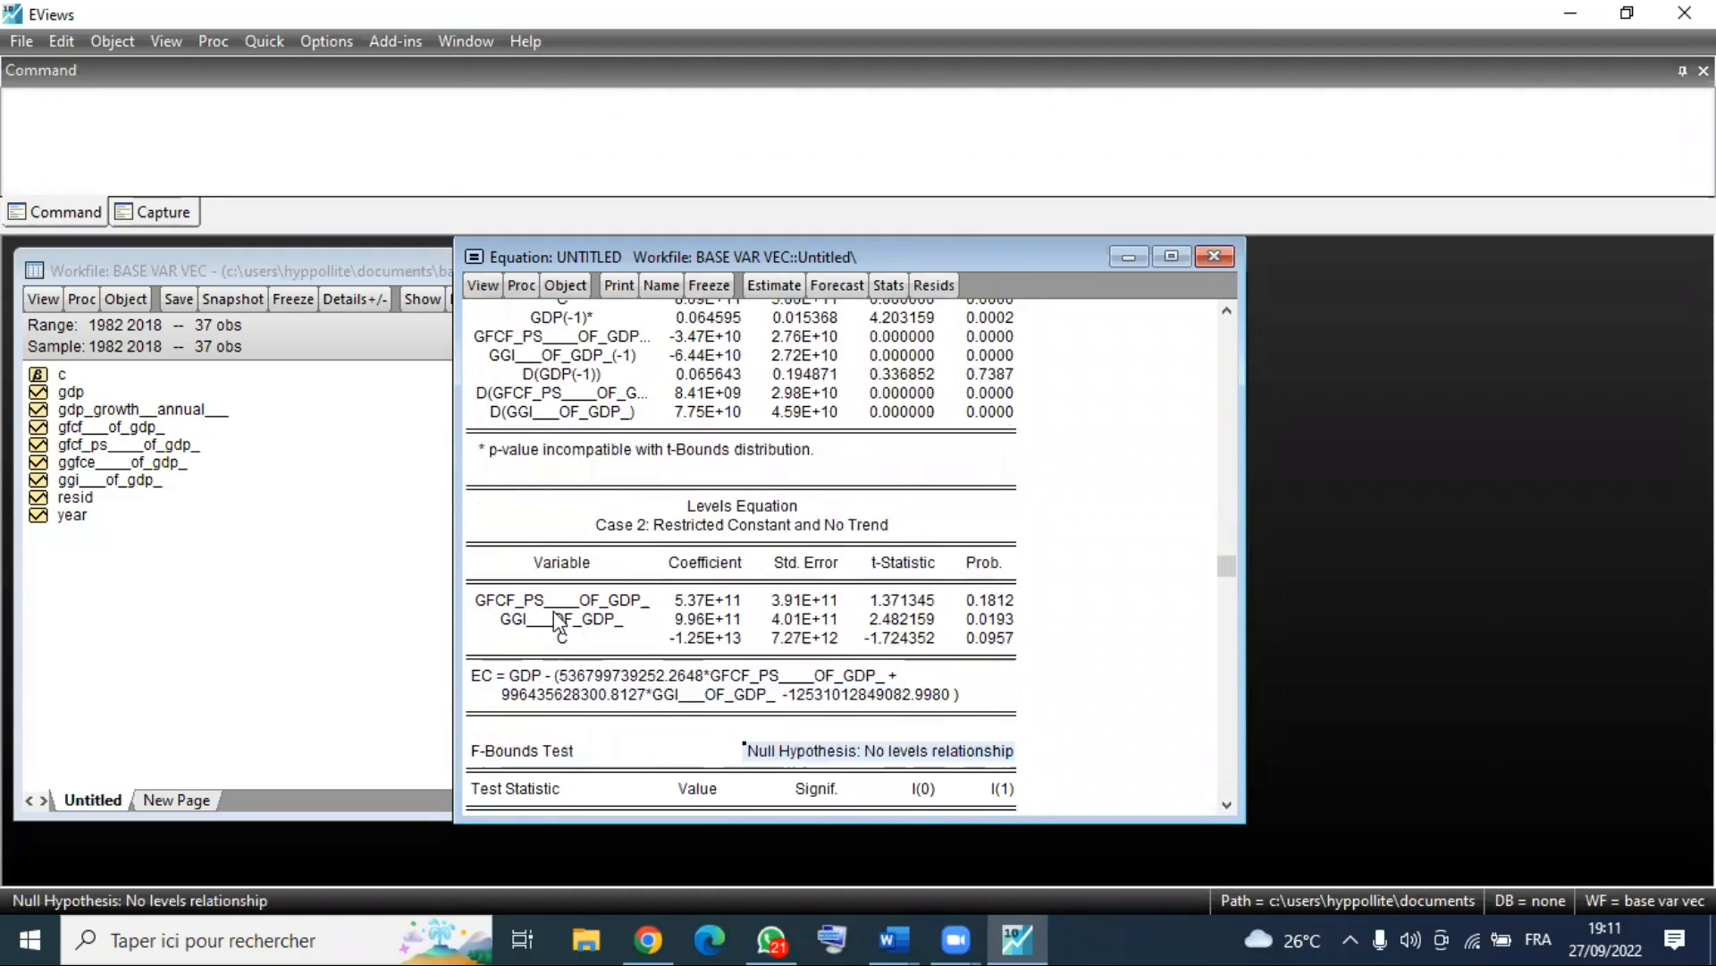
scroll(702, 631, down, 4)
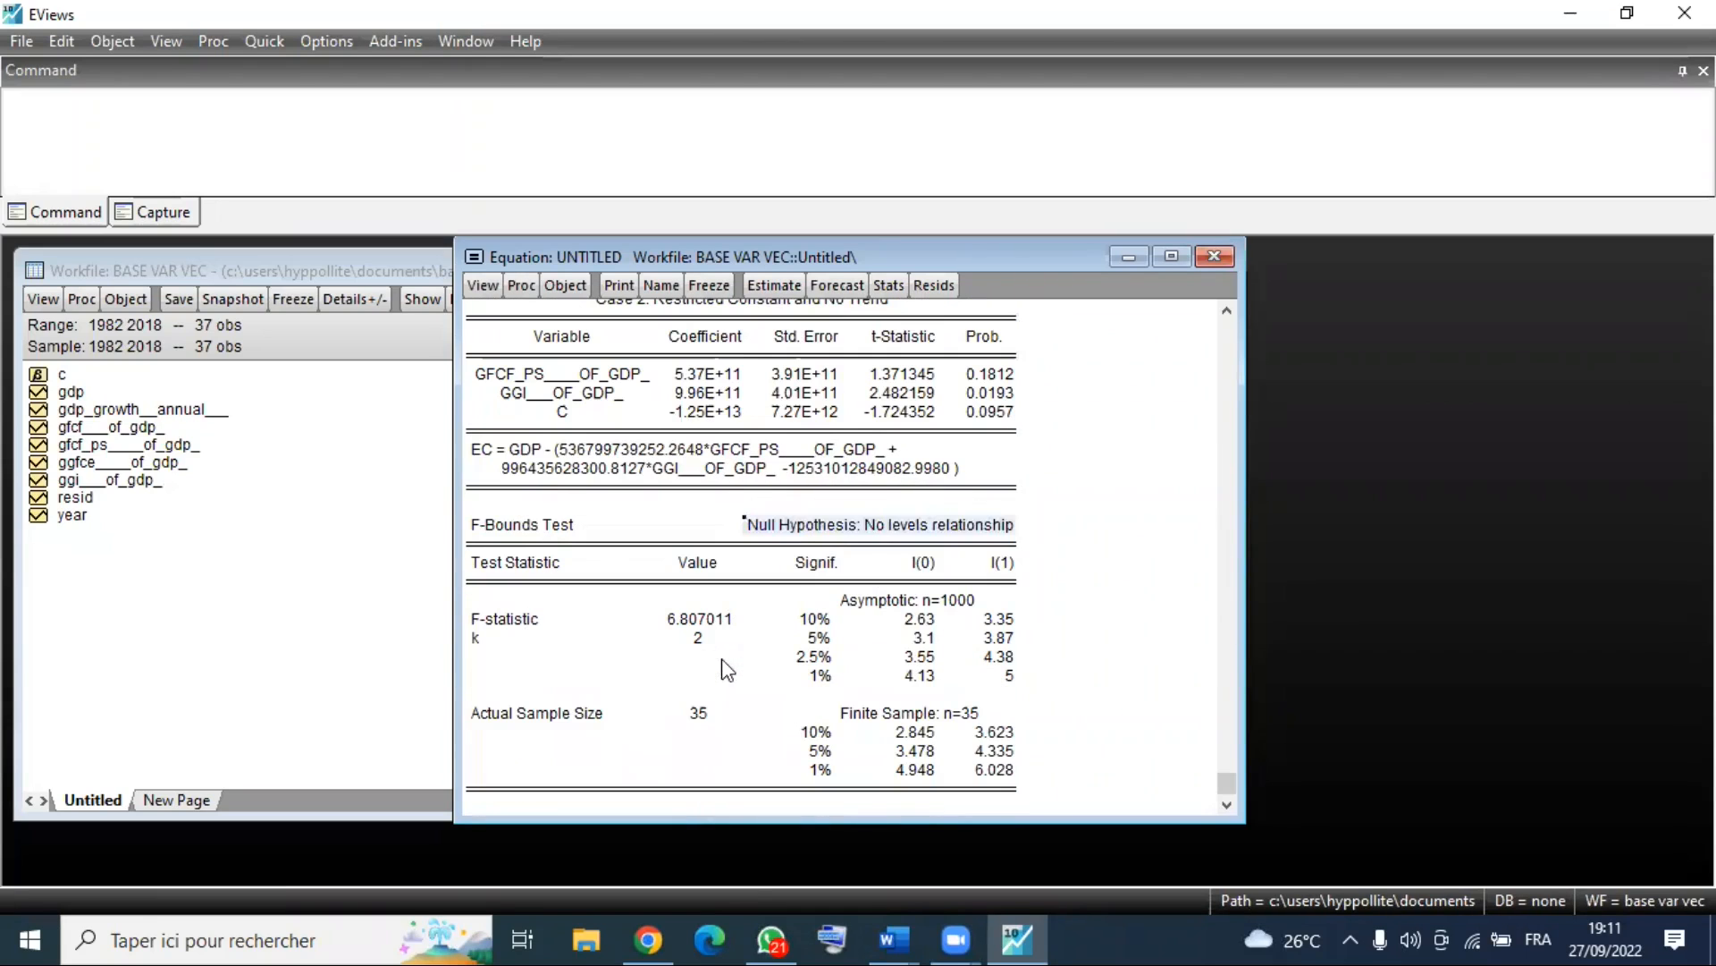
click(712, 621)
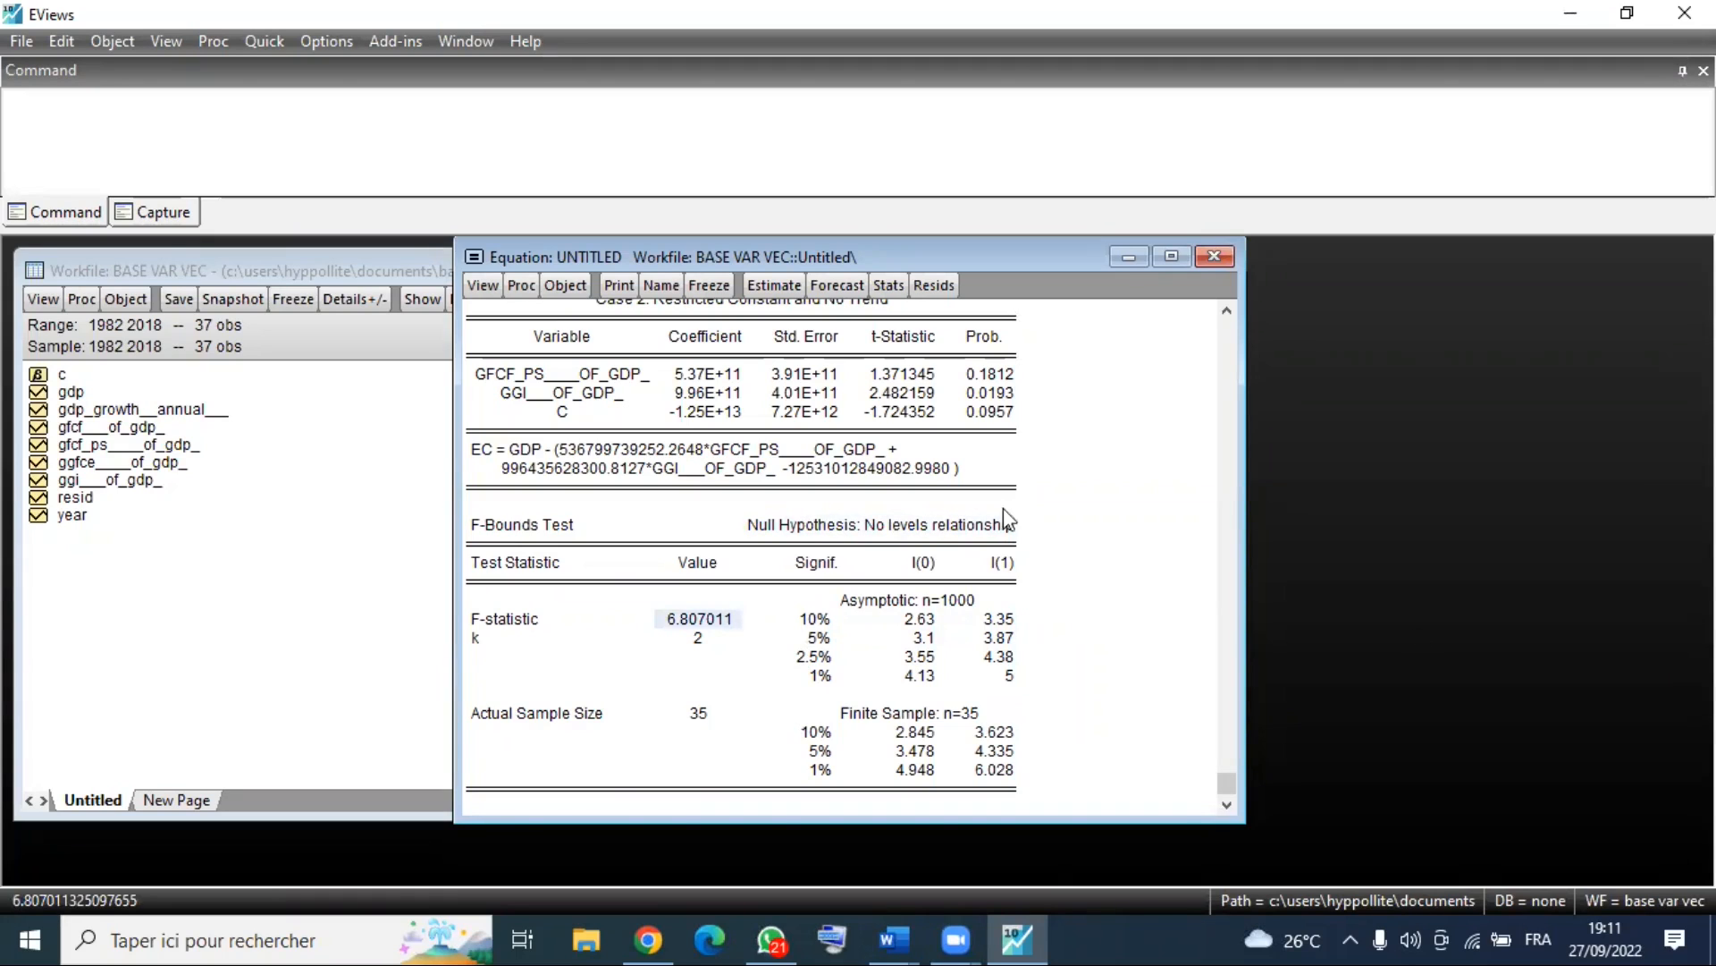
click(866, 524)
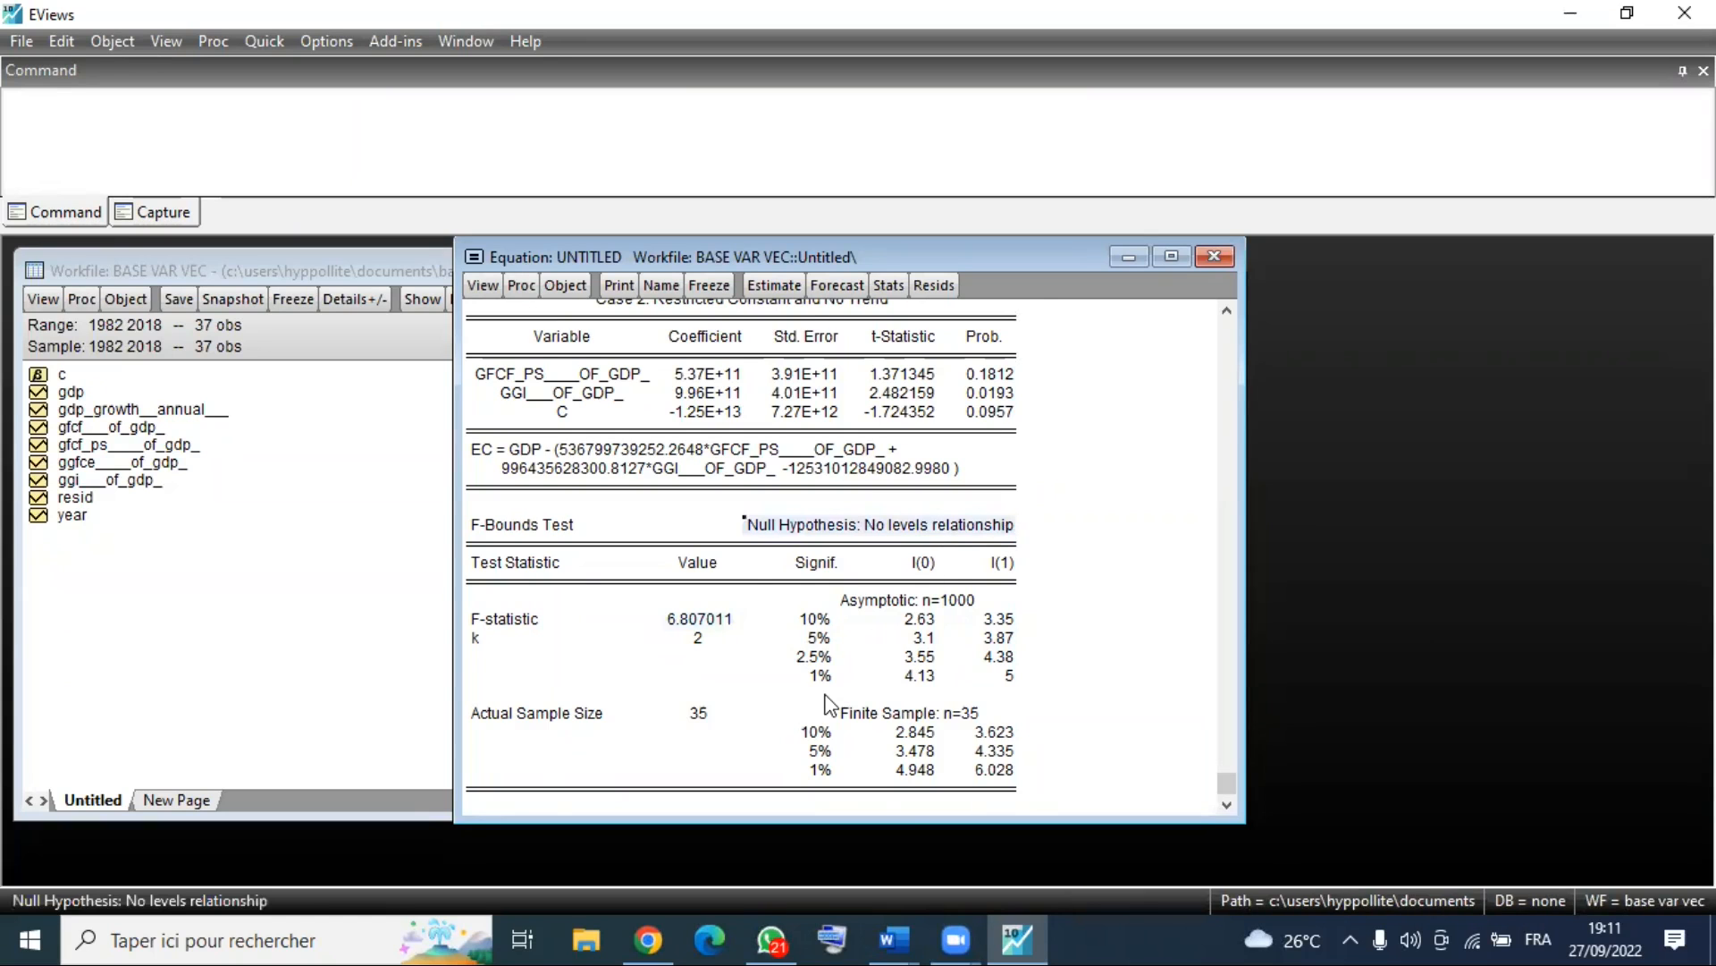
Examine the Levels Equation coefficients and probabilities of private-sector GFCF, GGI and the constant.
scroll(827, 707, up, 7)
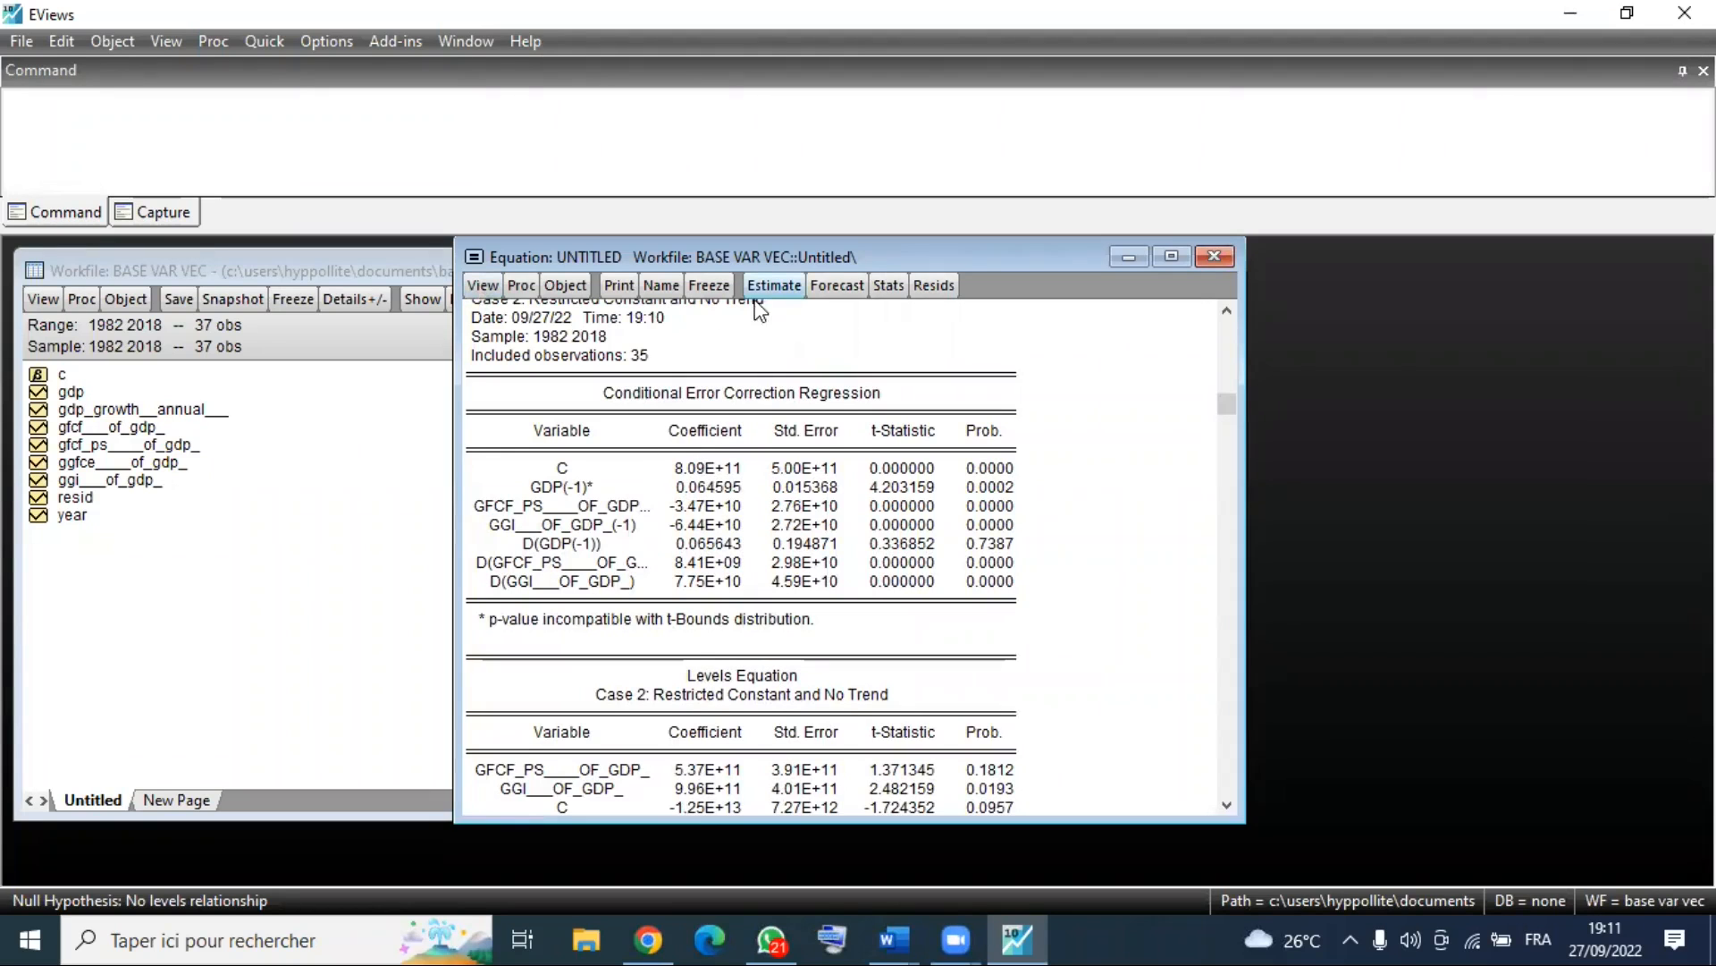
scroll(880, 563, down, 2)
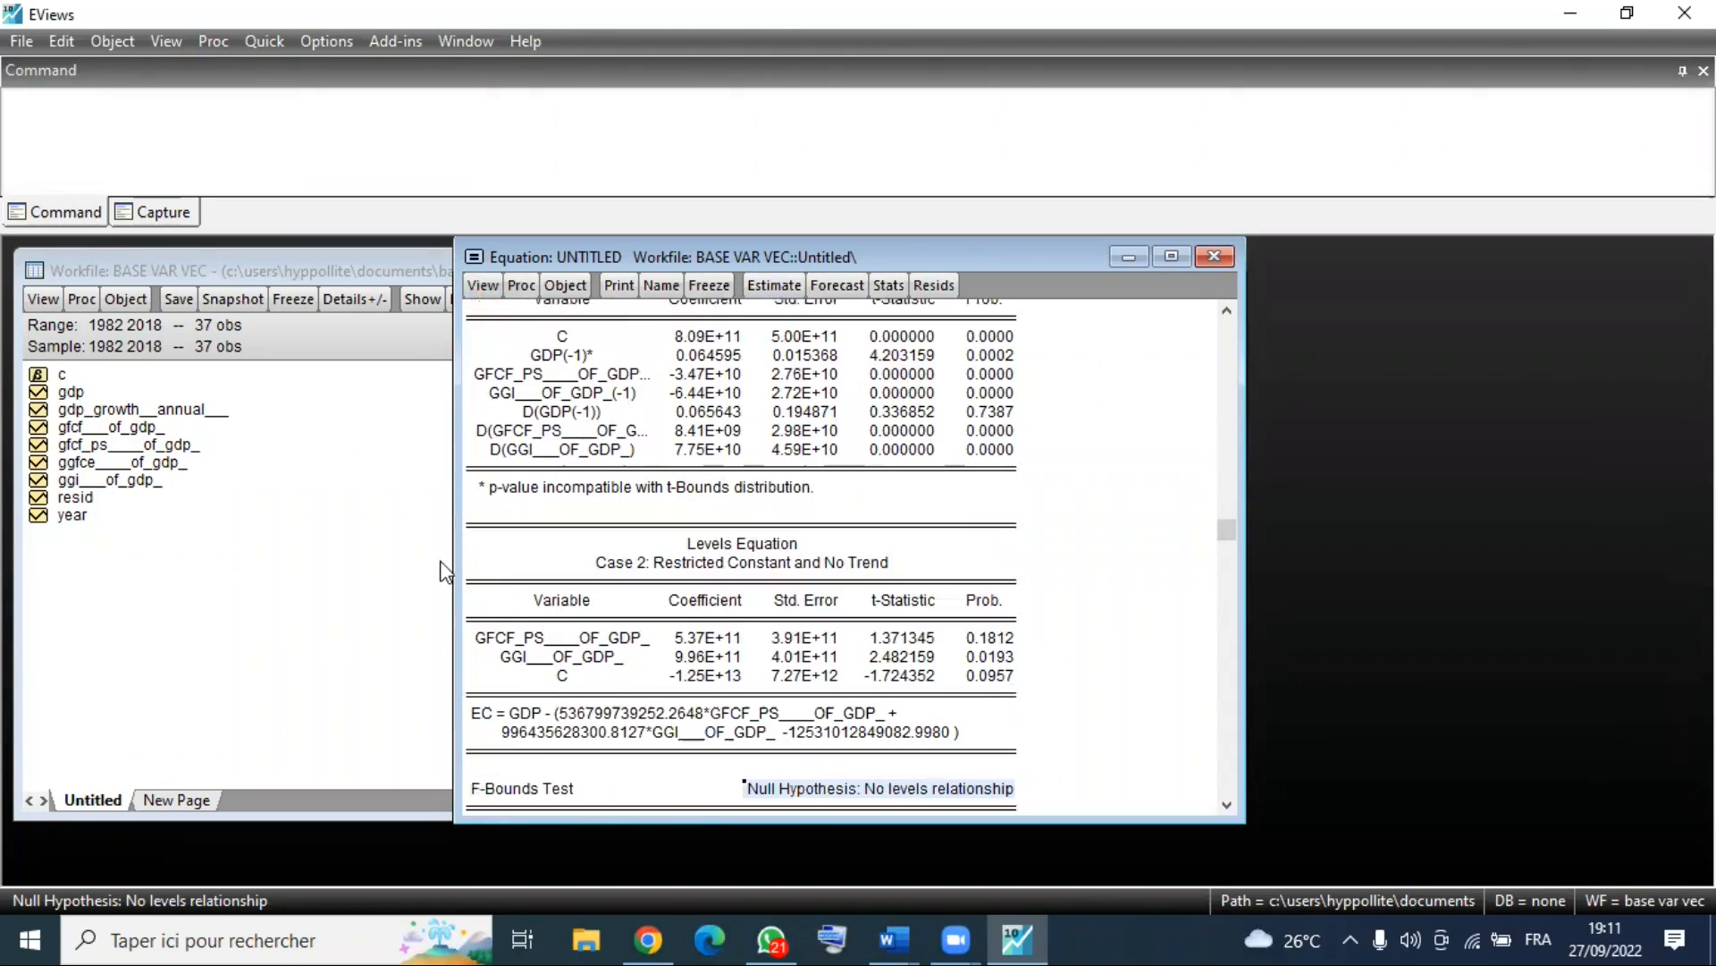
drag(517, 637, 1034, 688)
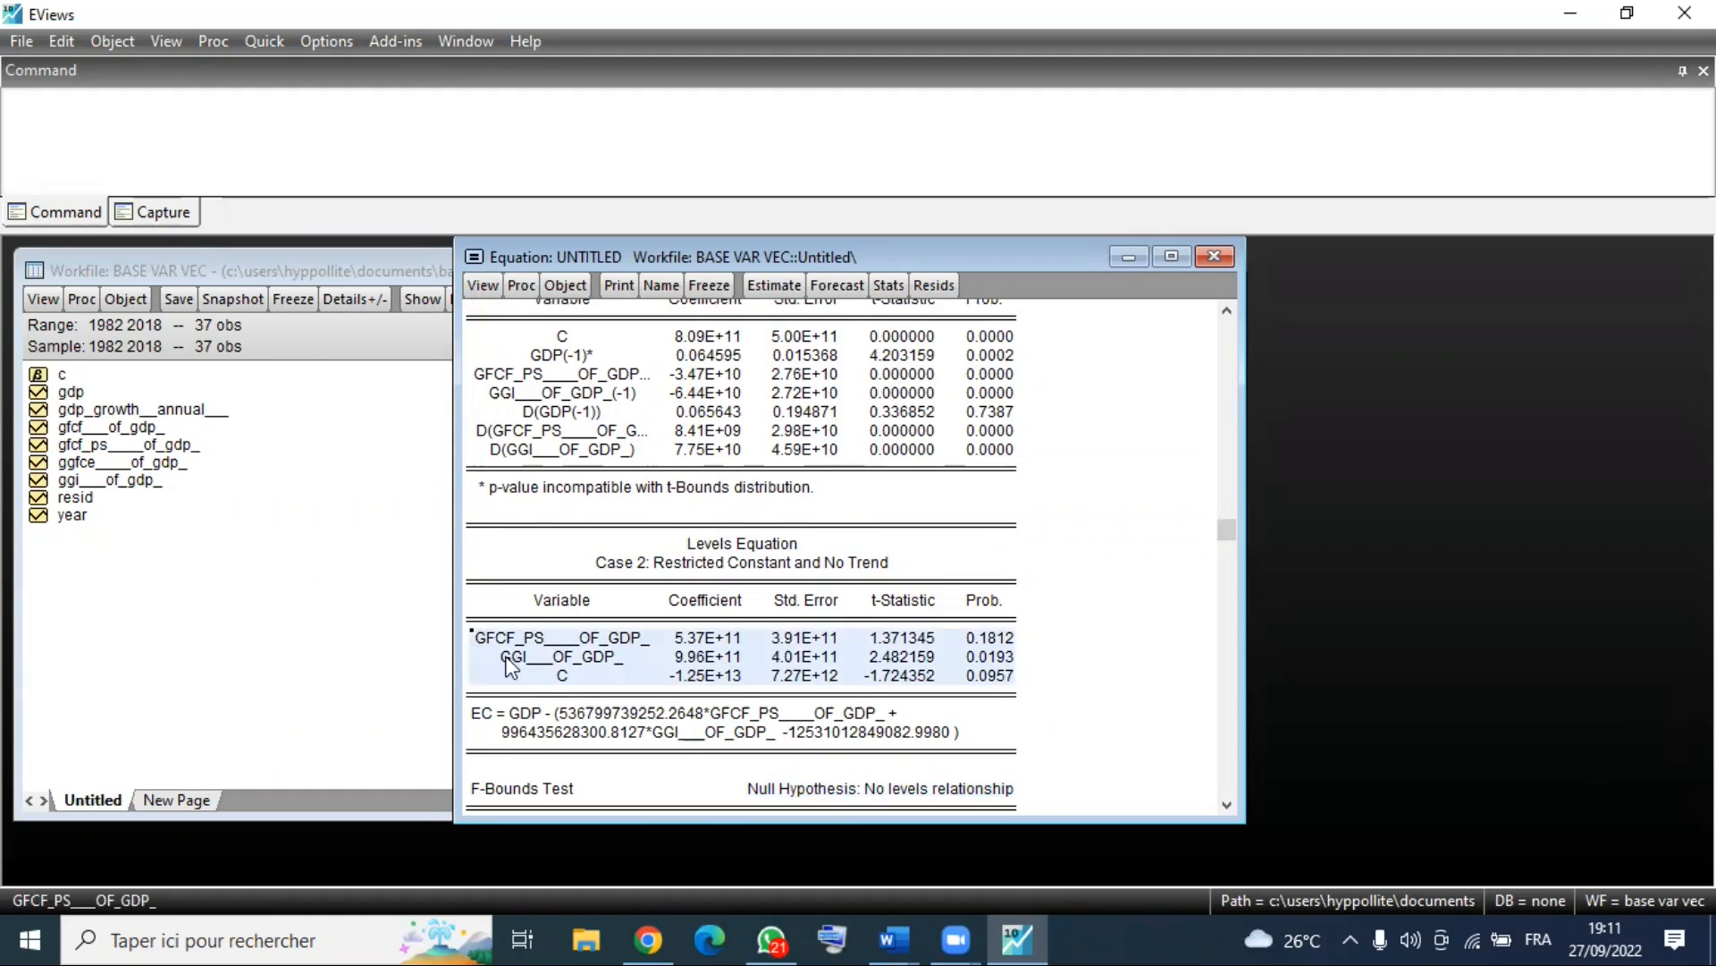
click(989, 655)
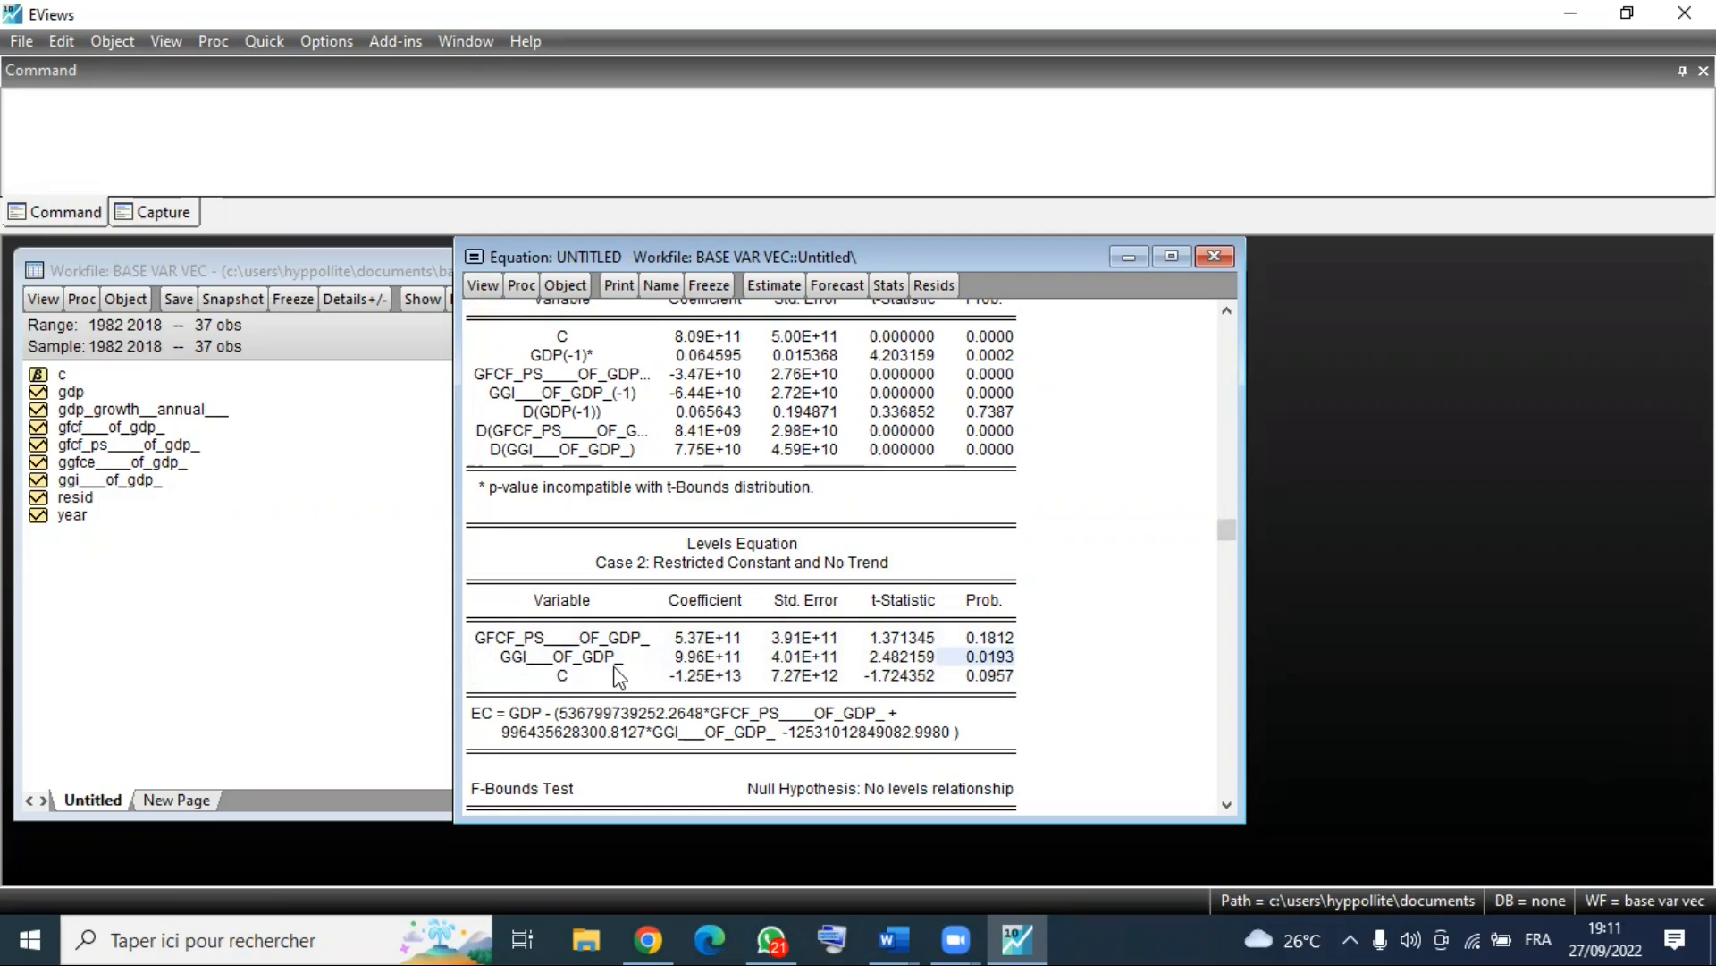
click(539, 642)
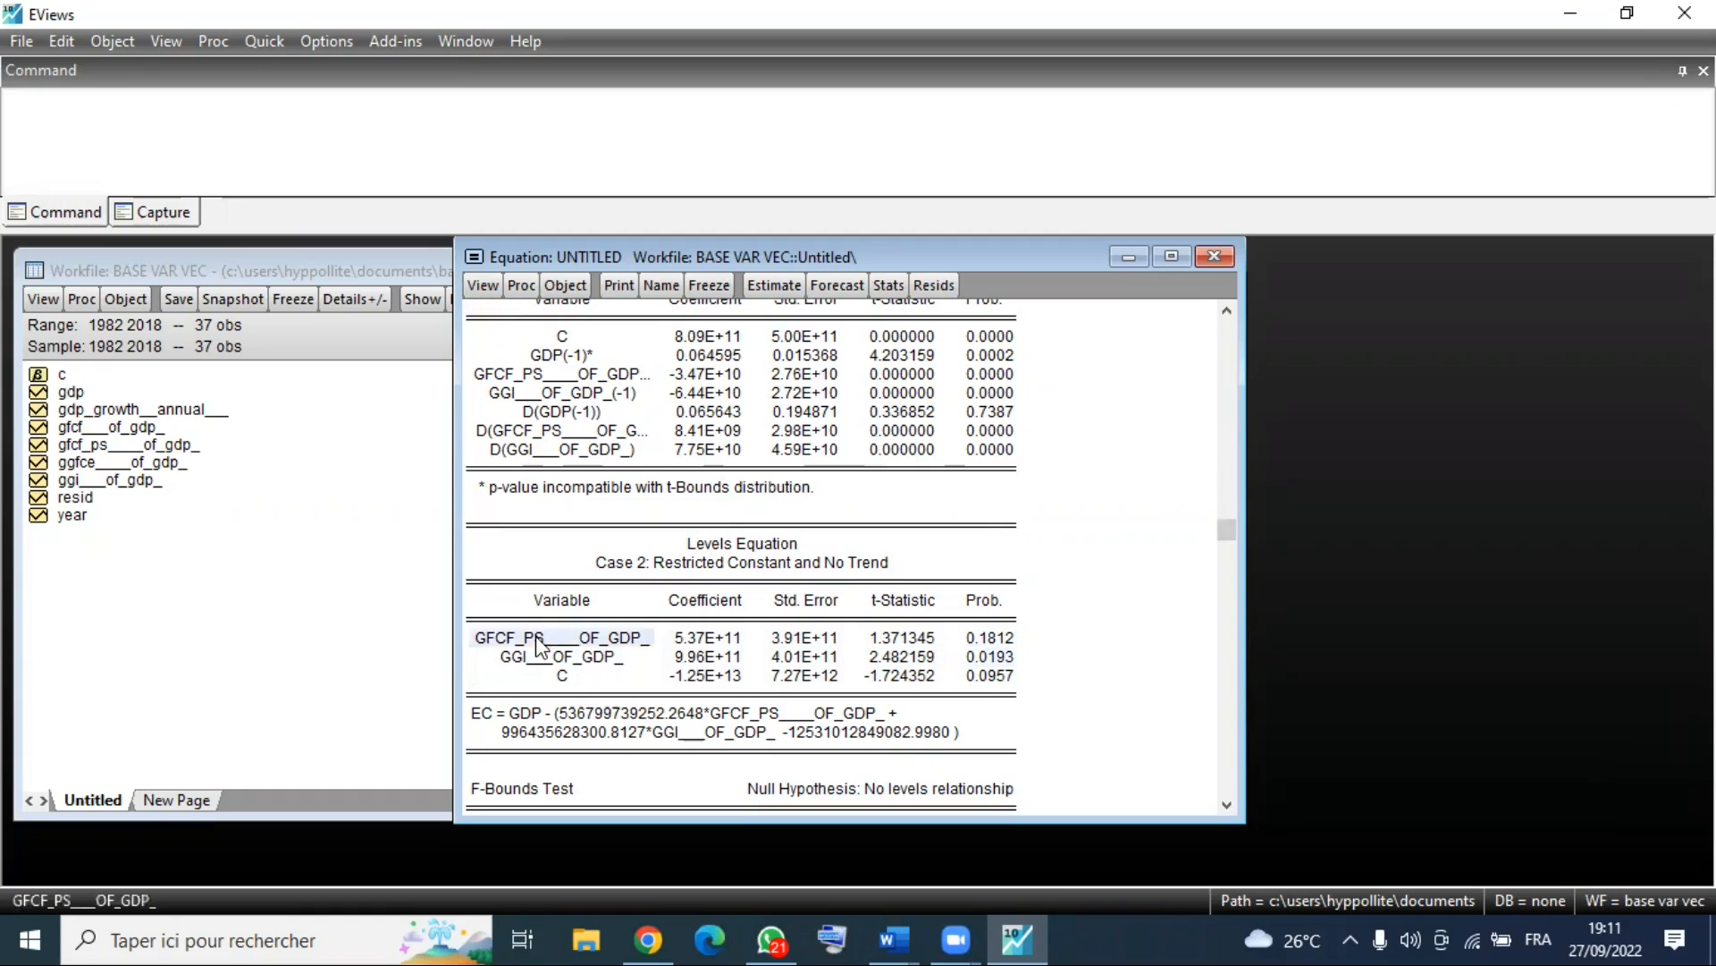
click(981, 643)
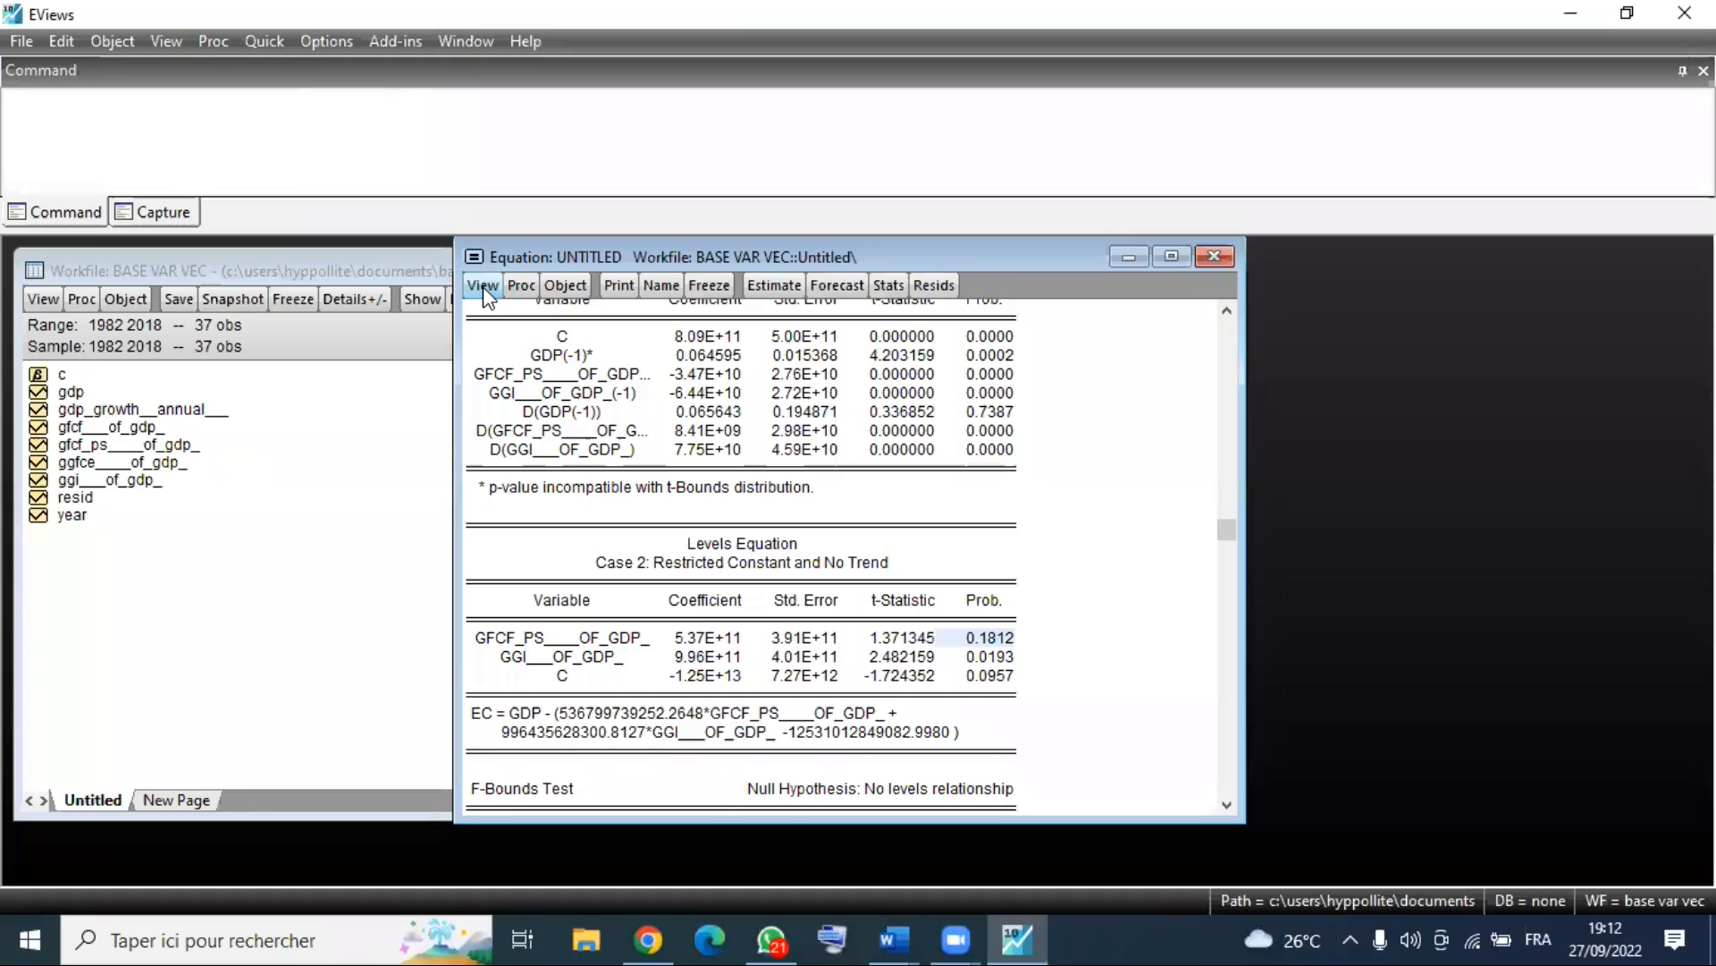
scroll(809, 659, up, 1)
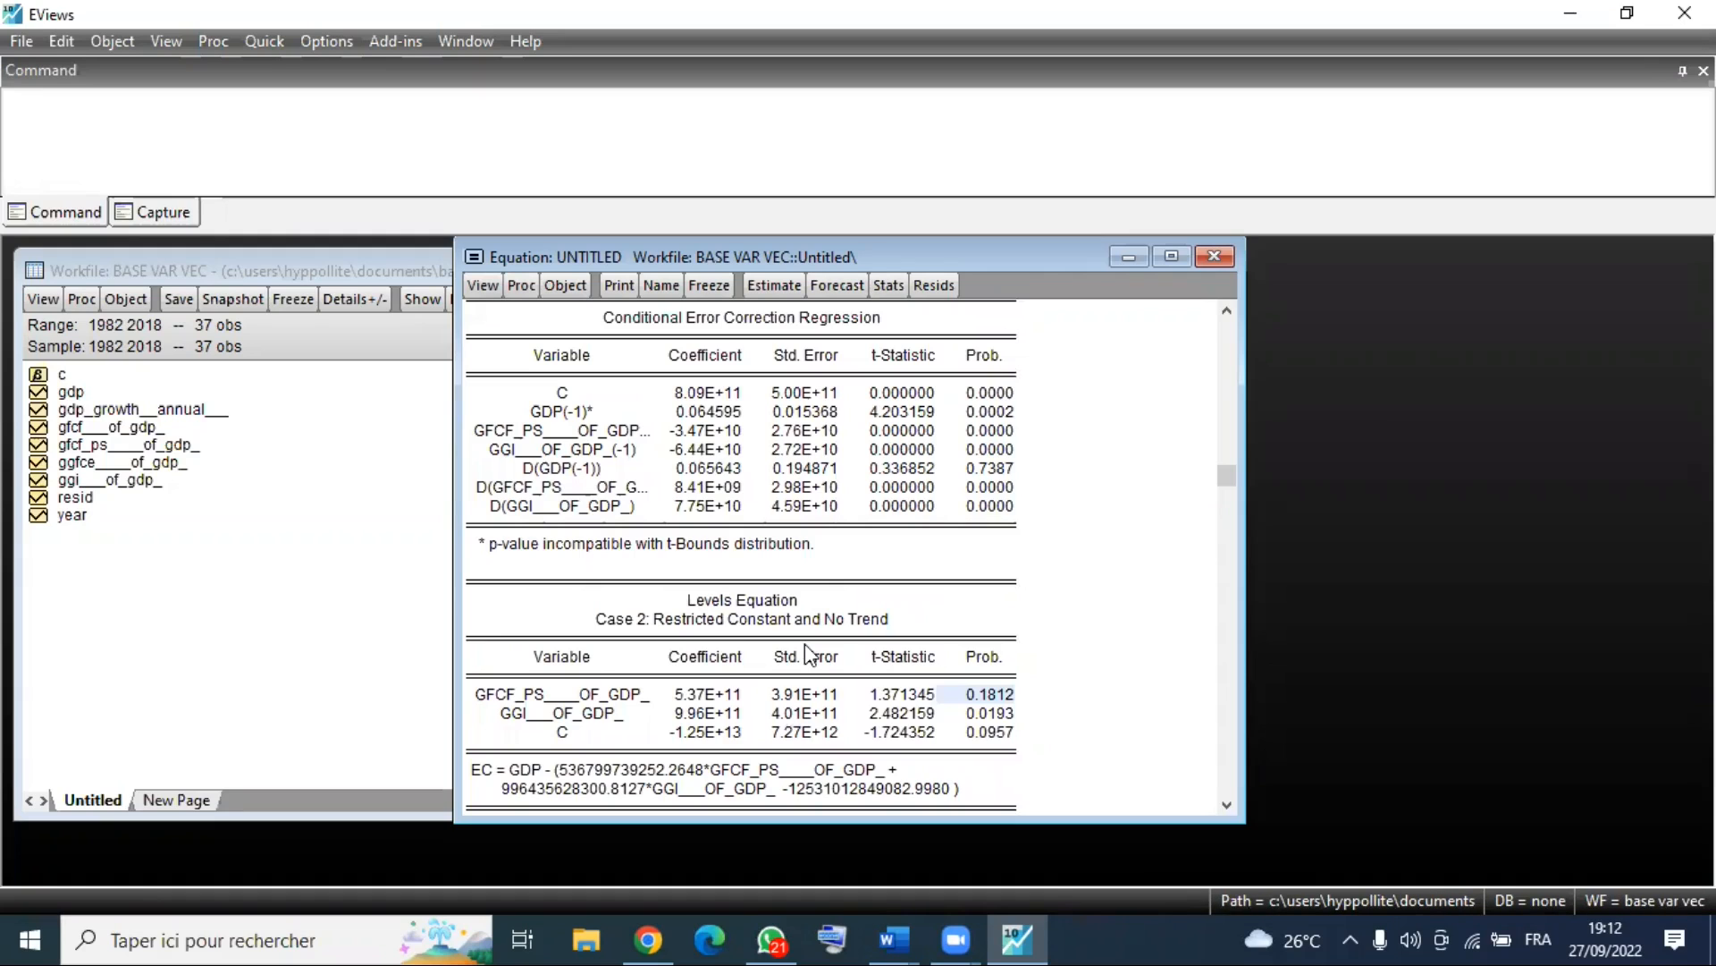
scroll(720, 681, down, 1)
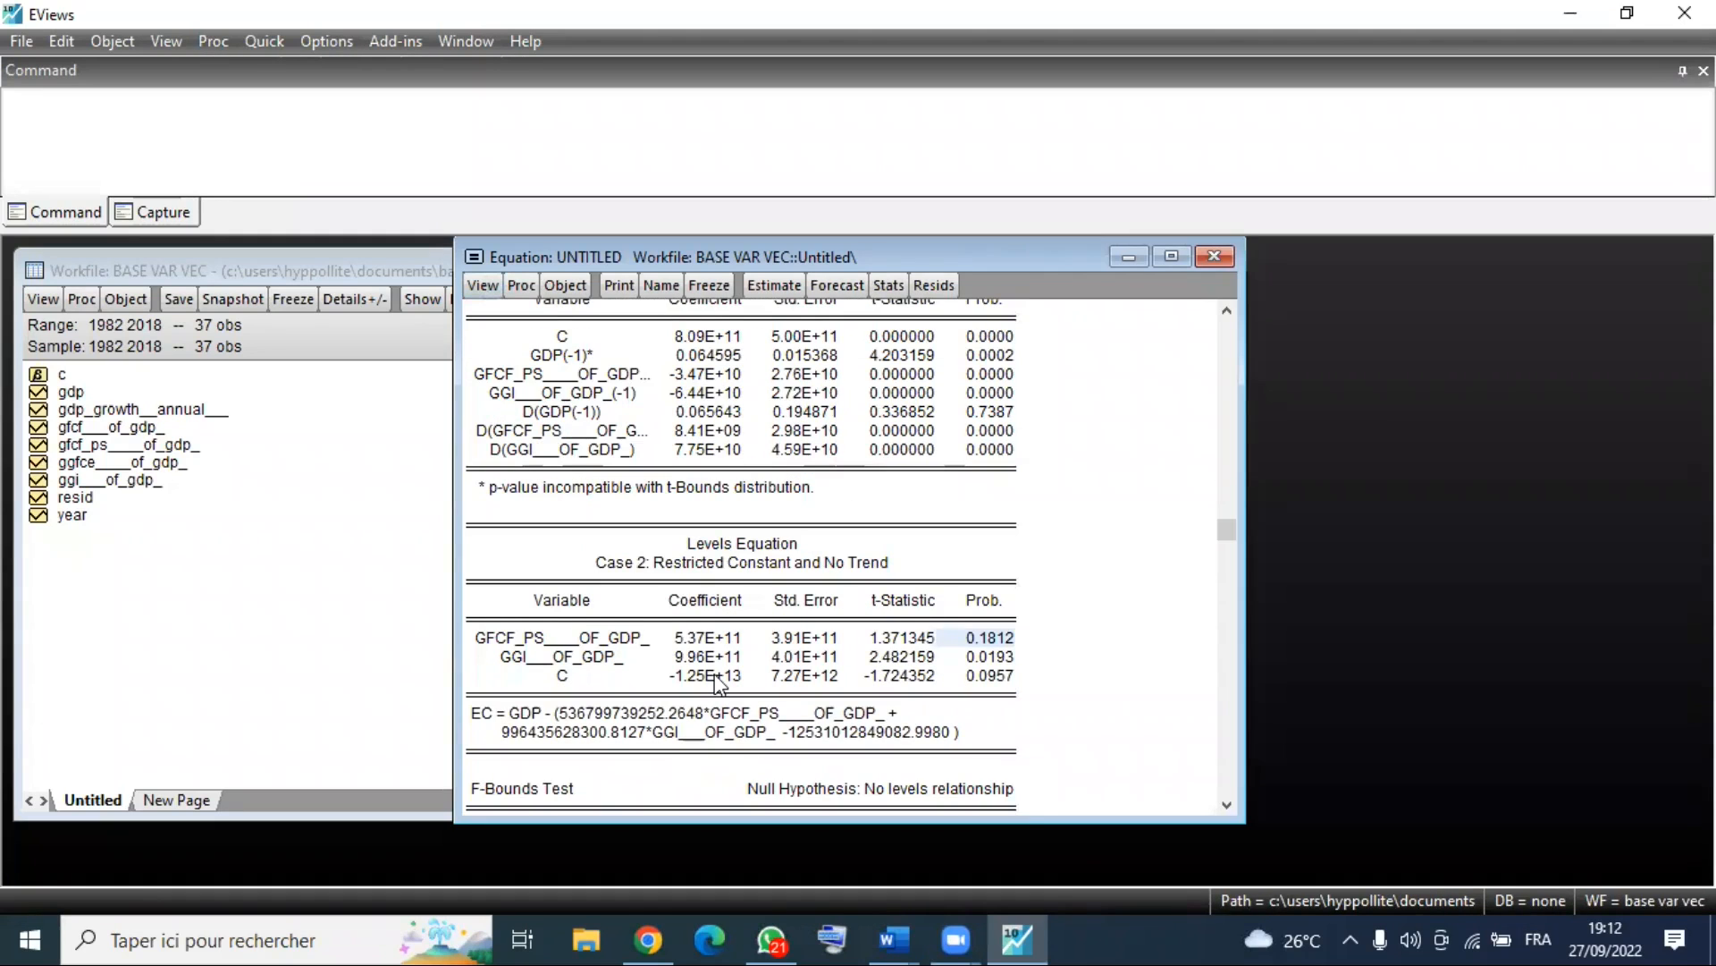
scroll(720, 681, down, 1)
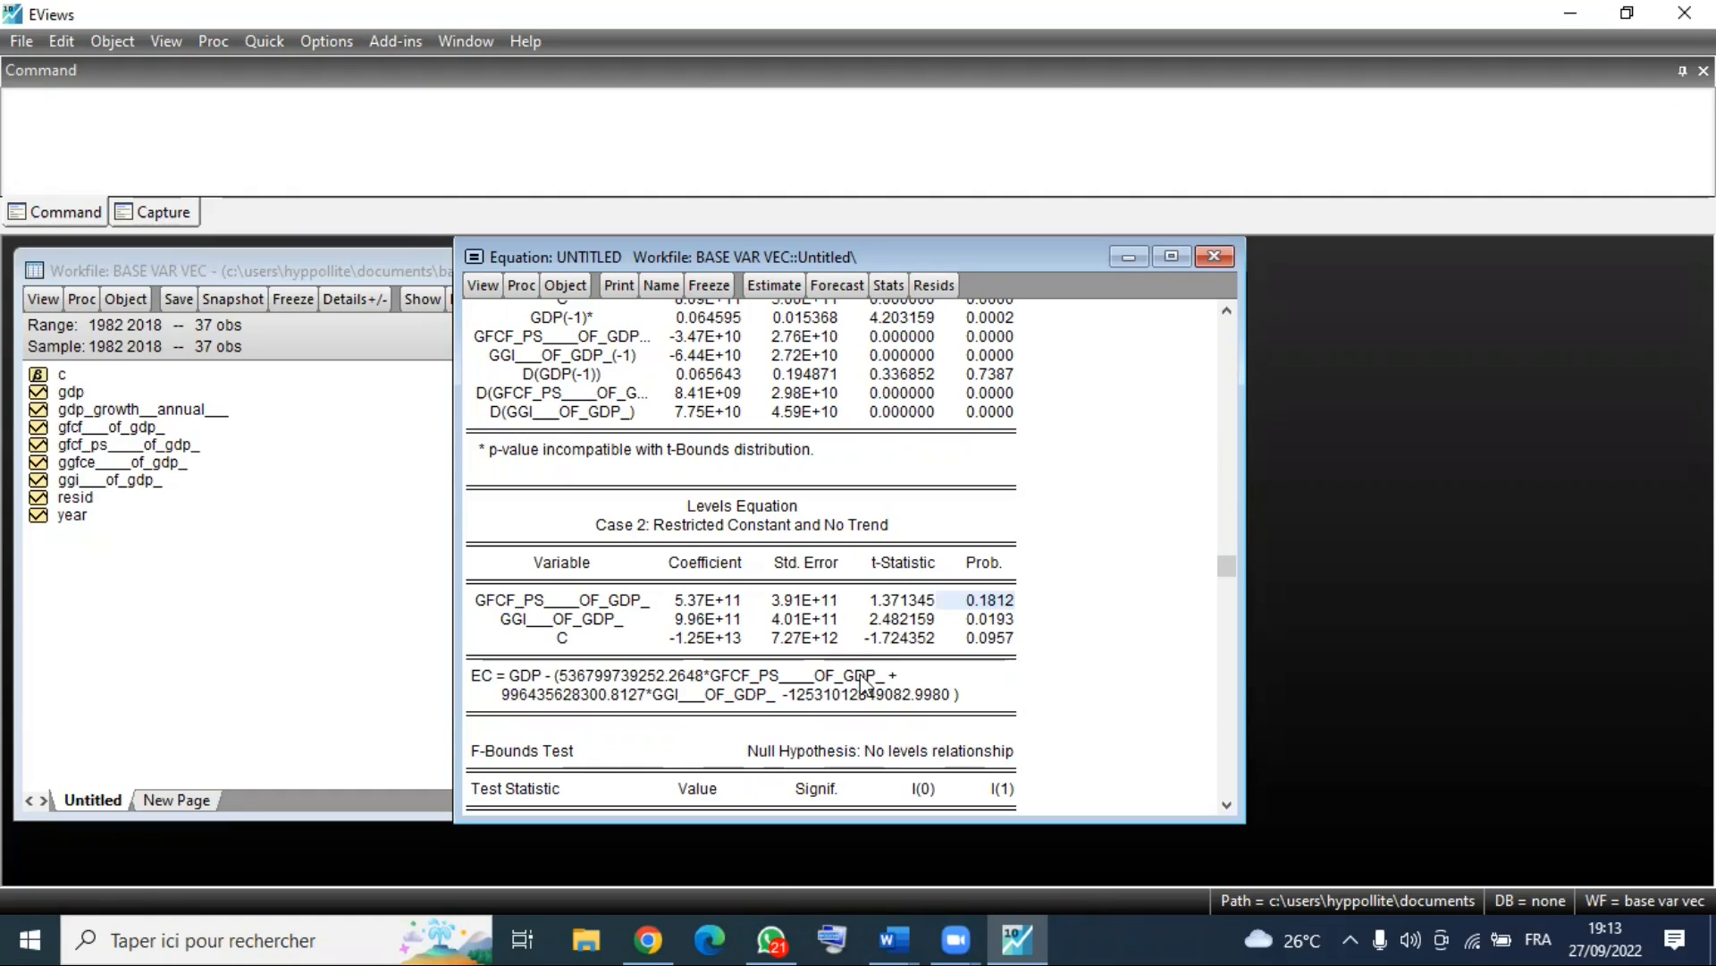
Review the long-run coefficient and probability of GGI in the Levels Equation, and save the workfile.
click(976, 623)
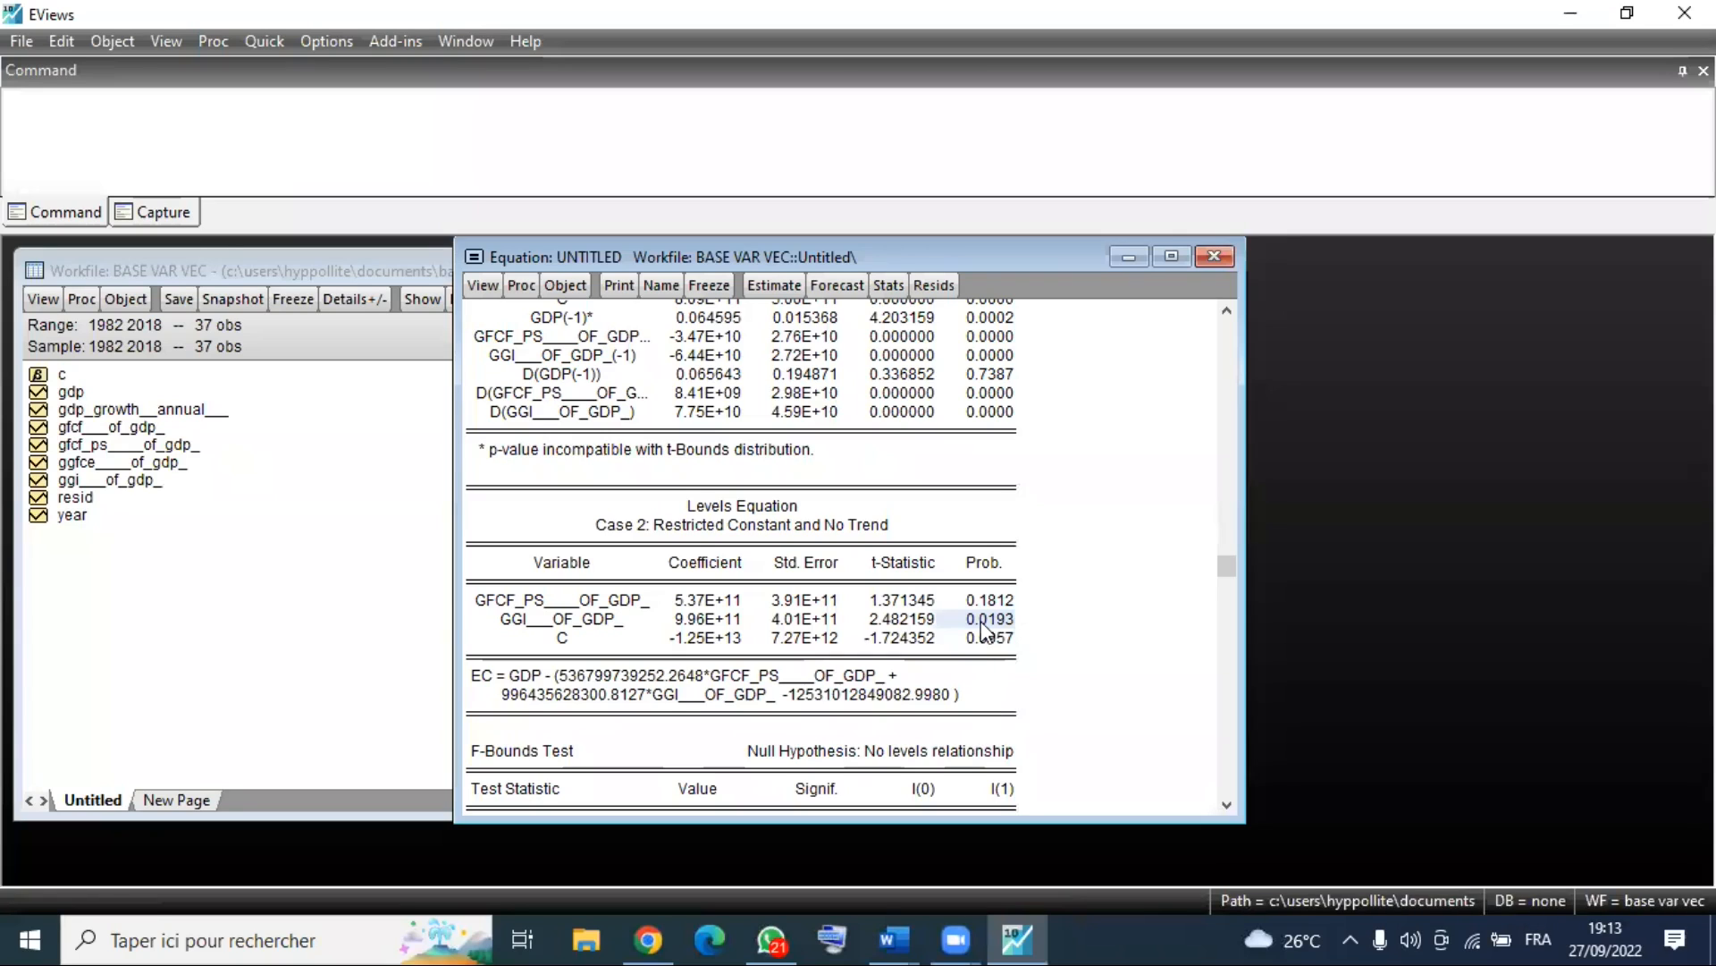
click(503, 626)
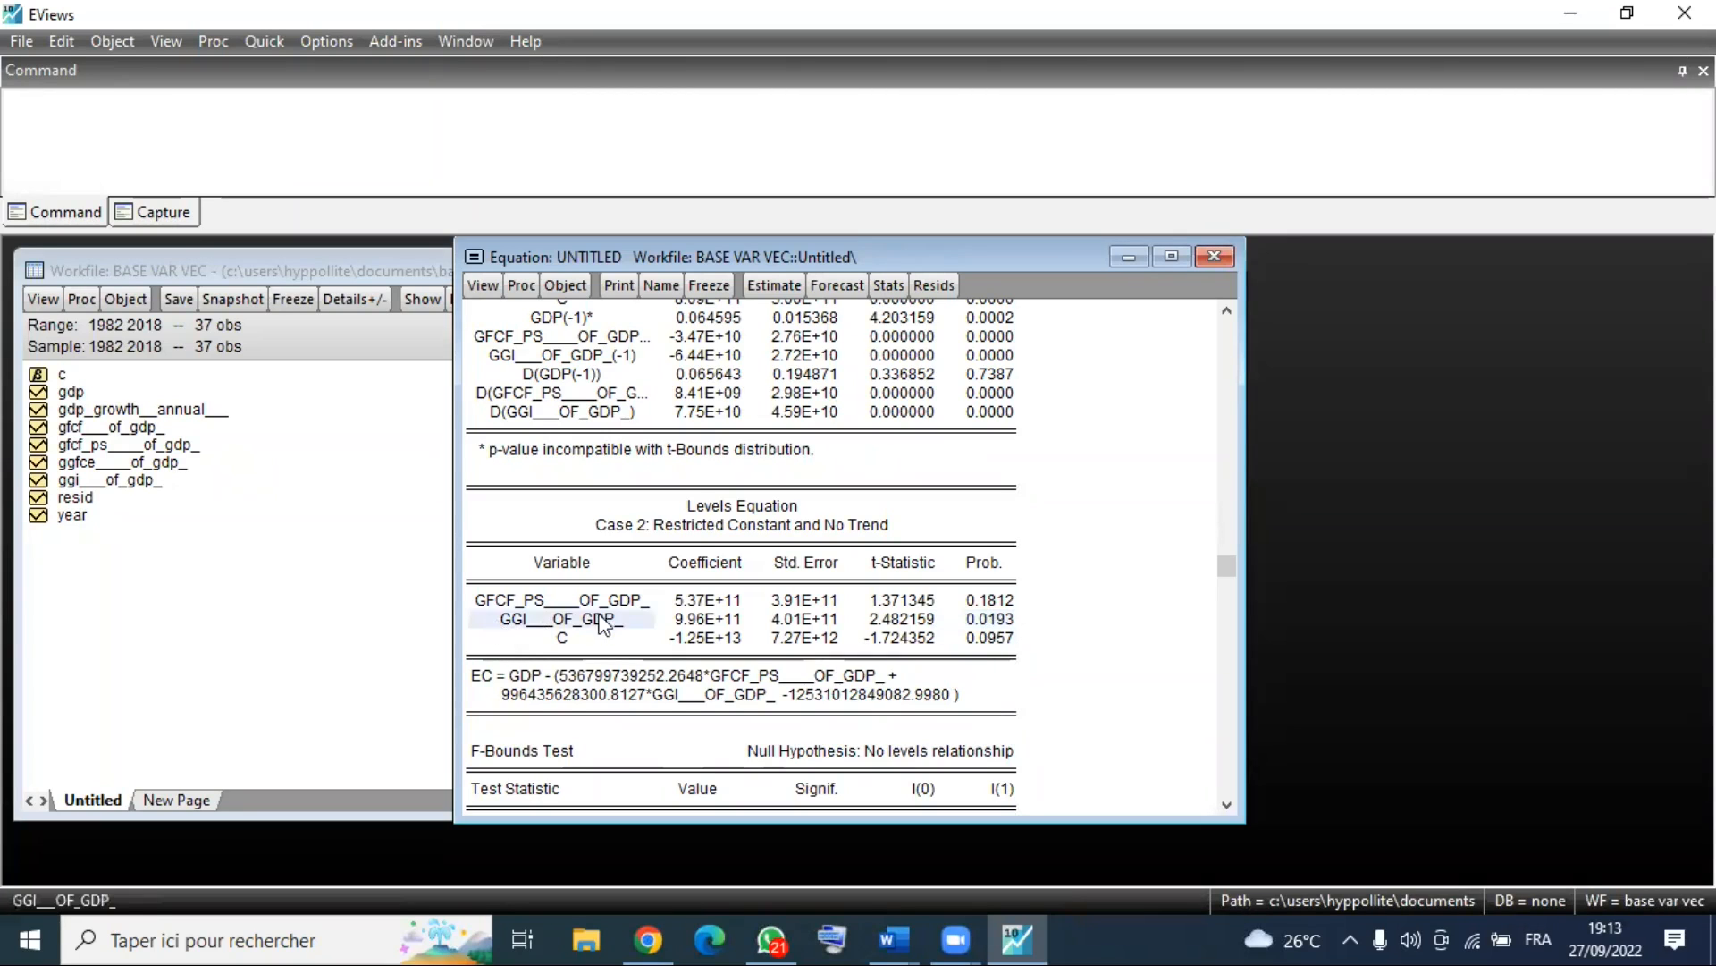
click(676, 619)
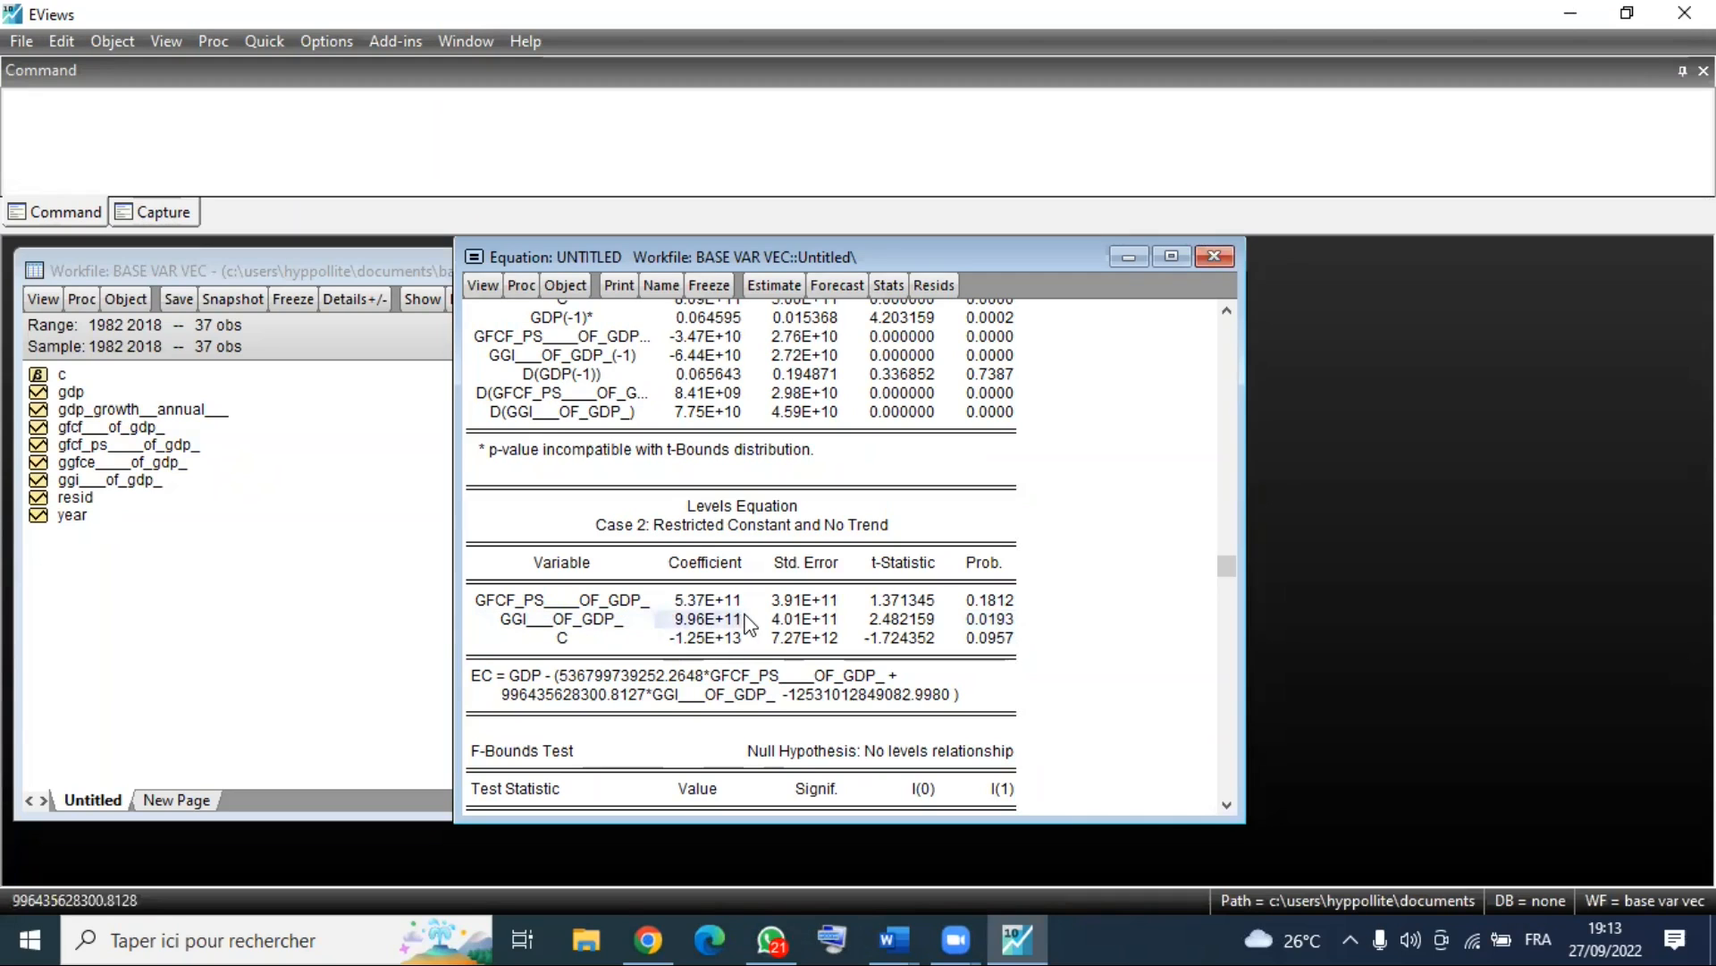
key(ctrl+s)
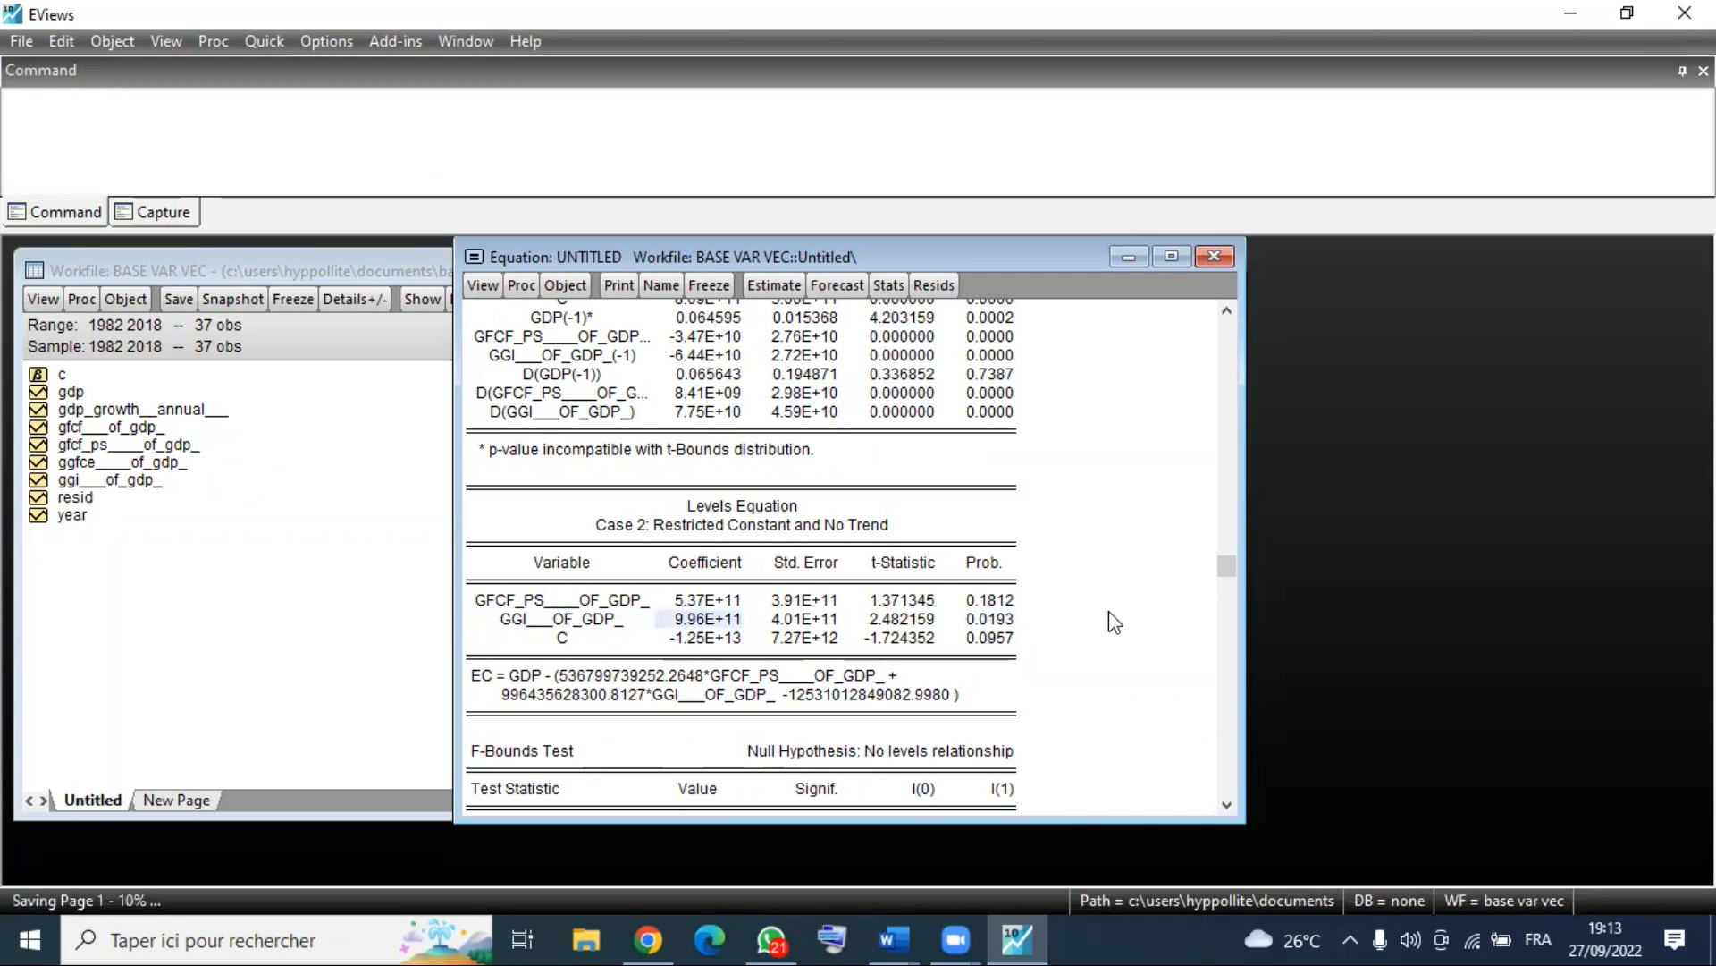
scroll(1001, 679, down, 4)
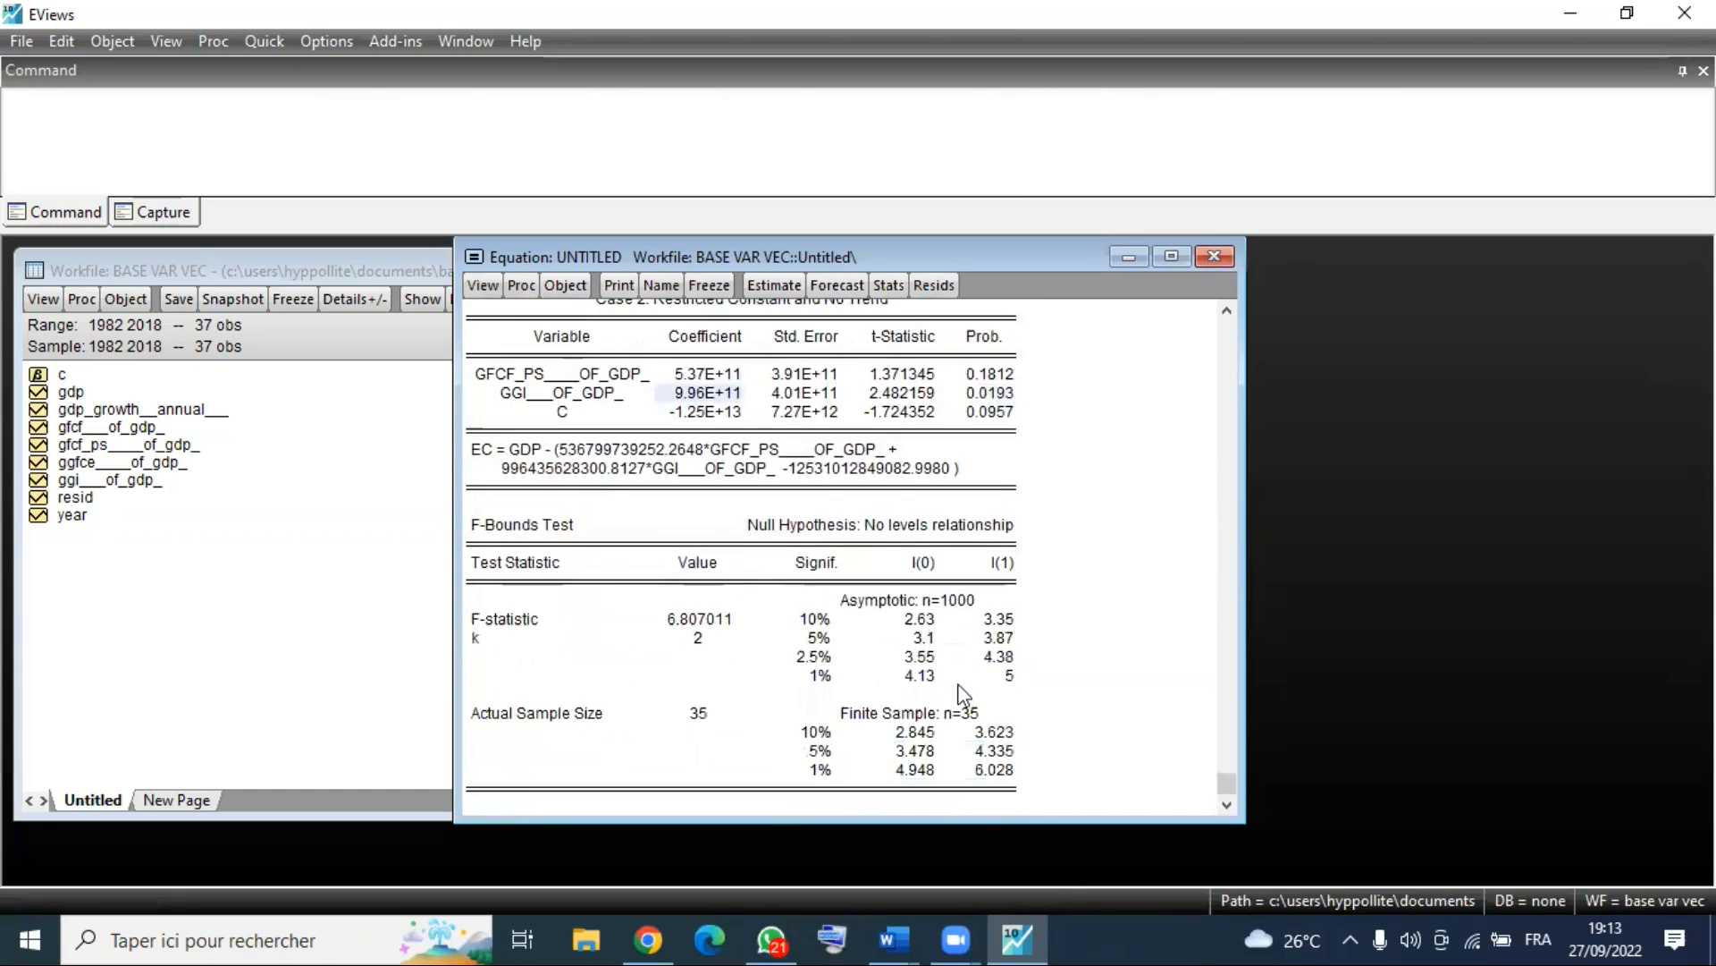
scroll(961, 693, up, 6)
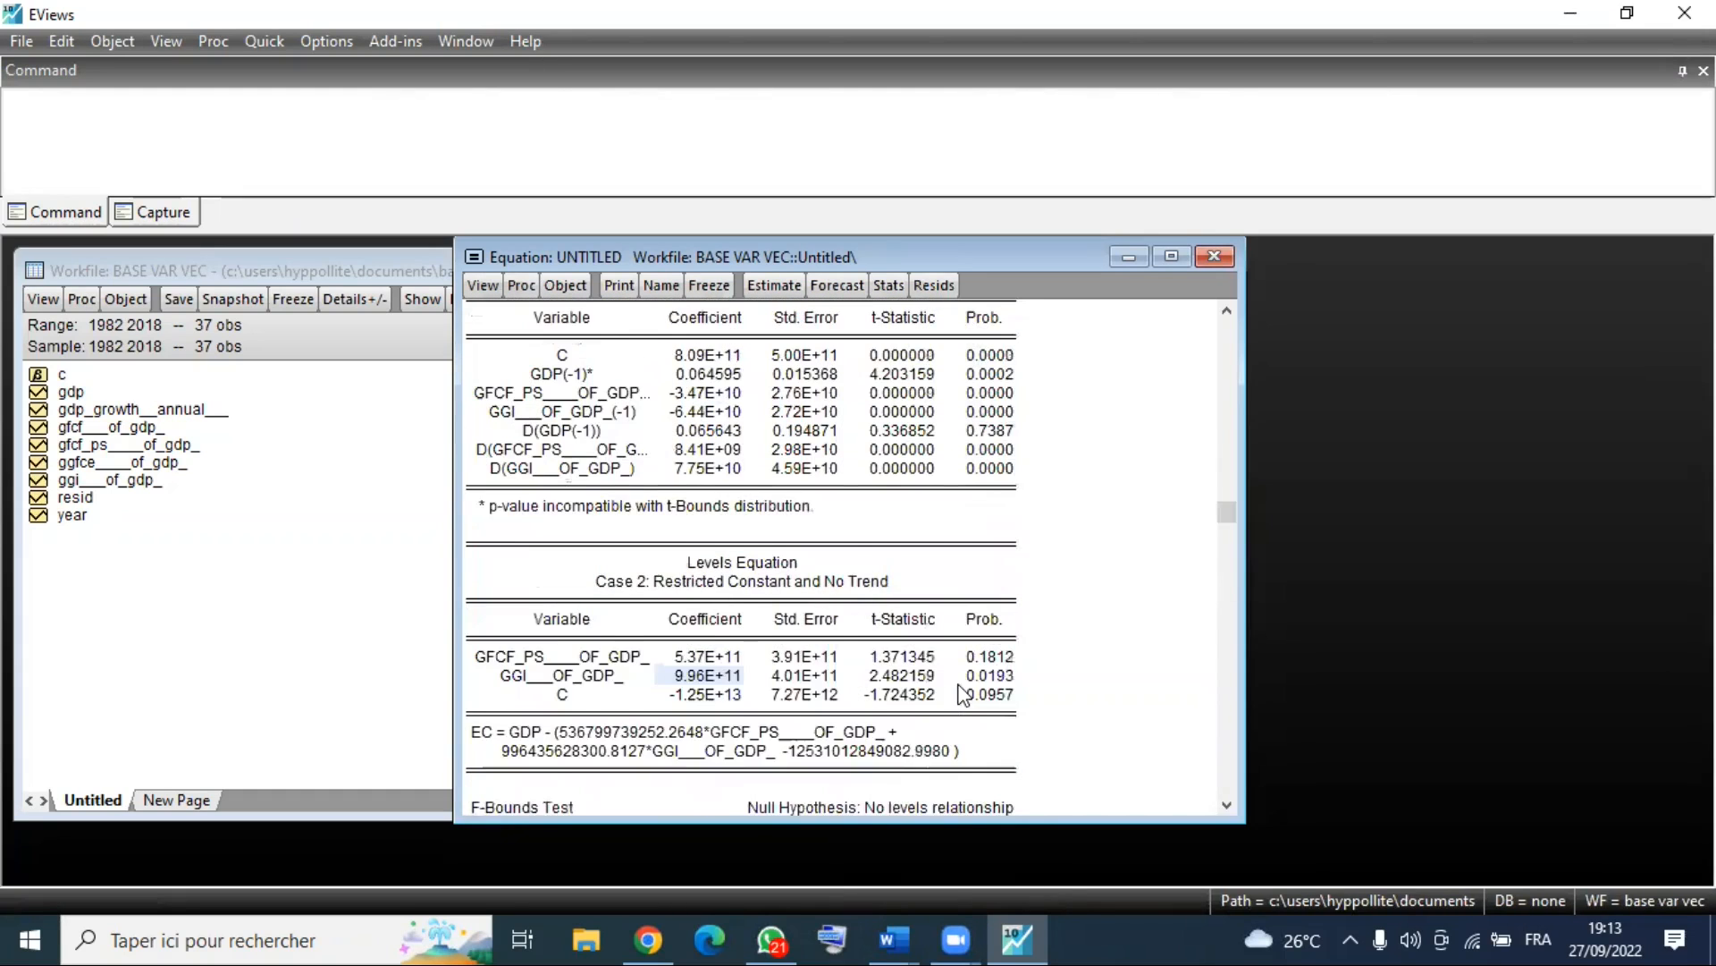
Produce the Error Correction Form for the GDP-in-levels equation and examine the CointEq(-1) coefficient and the short-run regressors' probabilities.
click(483, 286)
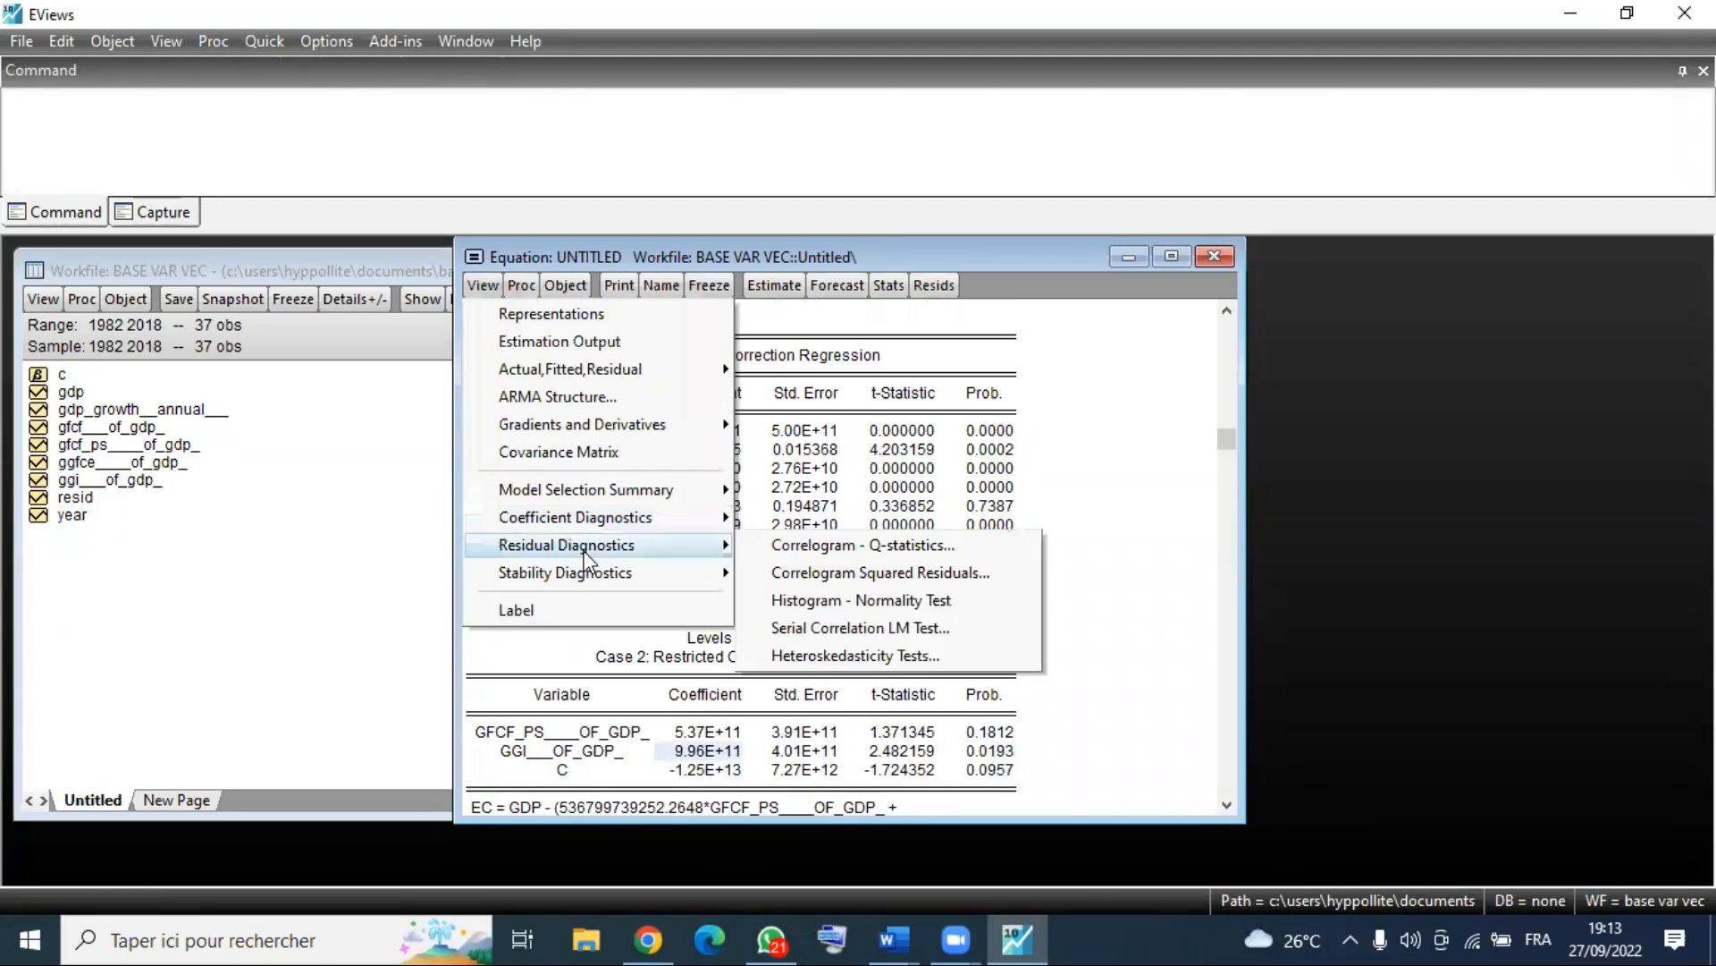
mouse_move(613, 517)
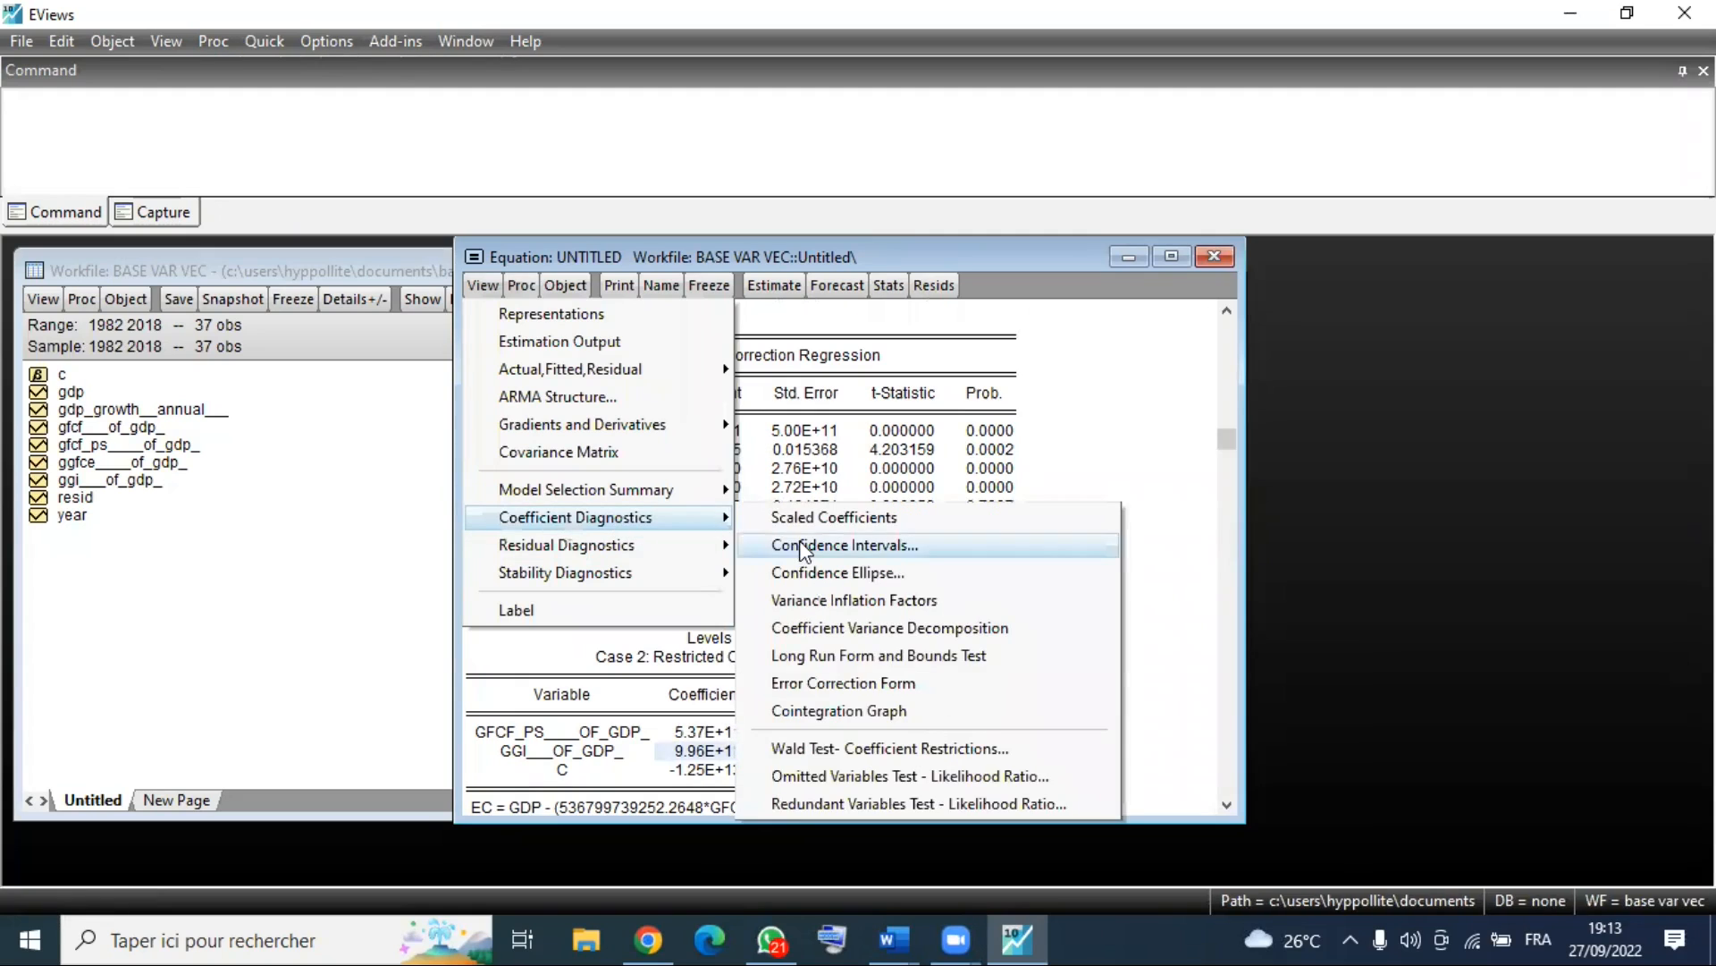
click(855, 685)
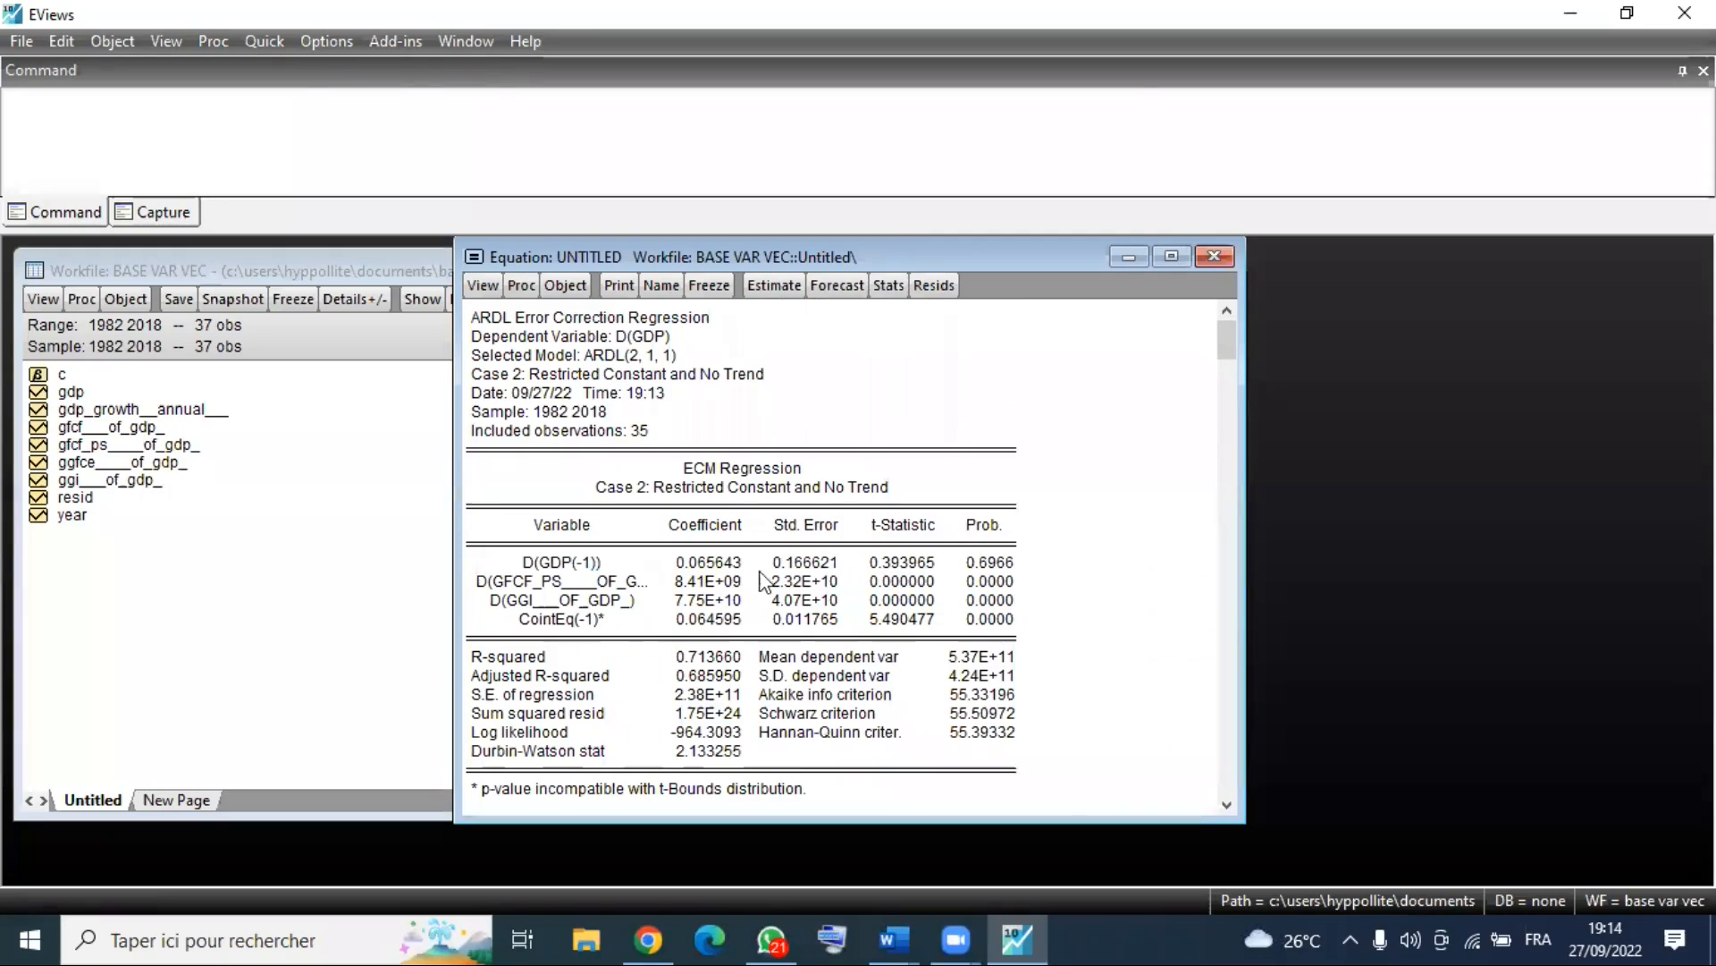
scroll(975, 646, down, 1)
scroll(974, 646, down, 1)
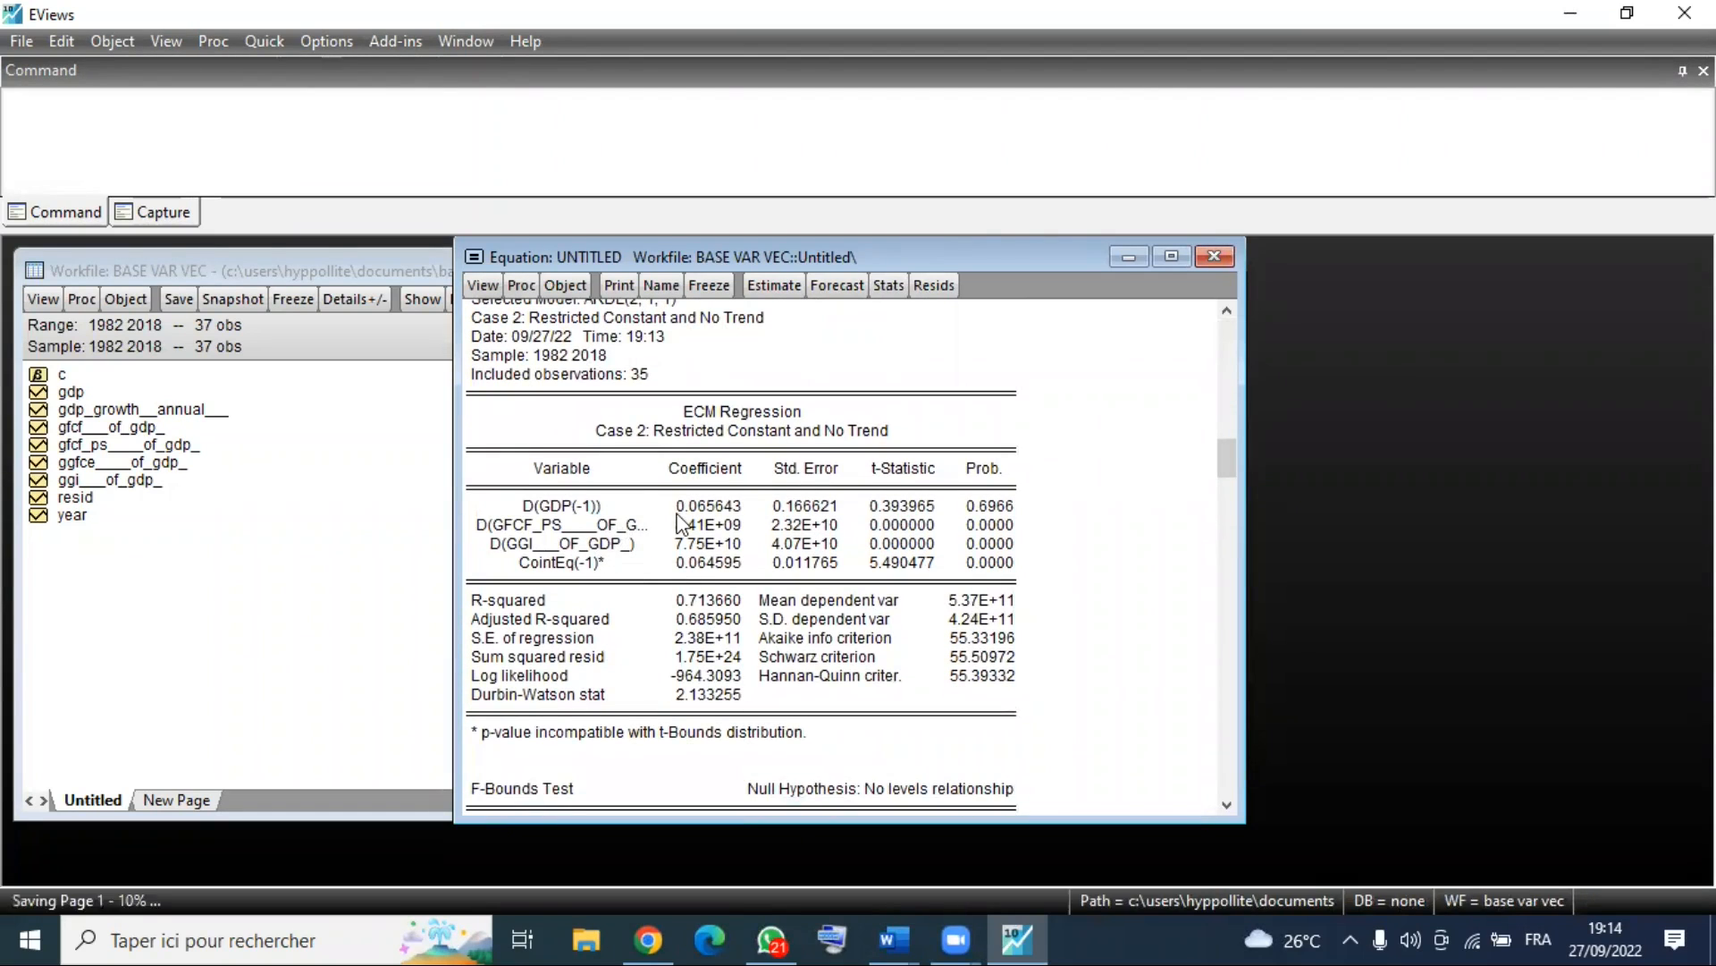
click(690, 565)
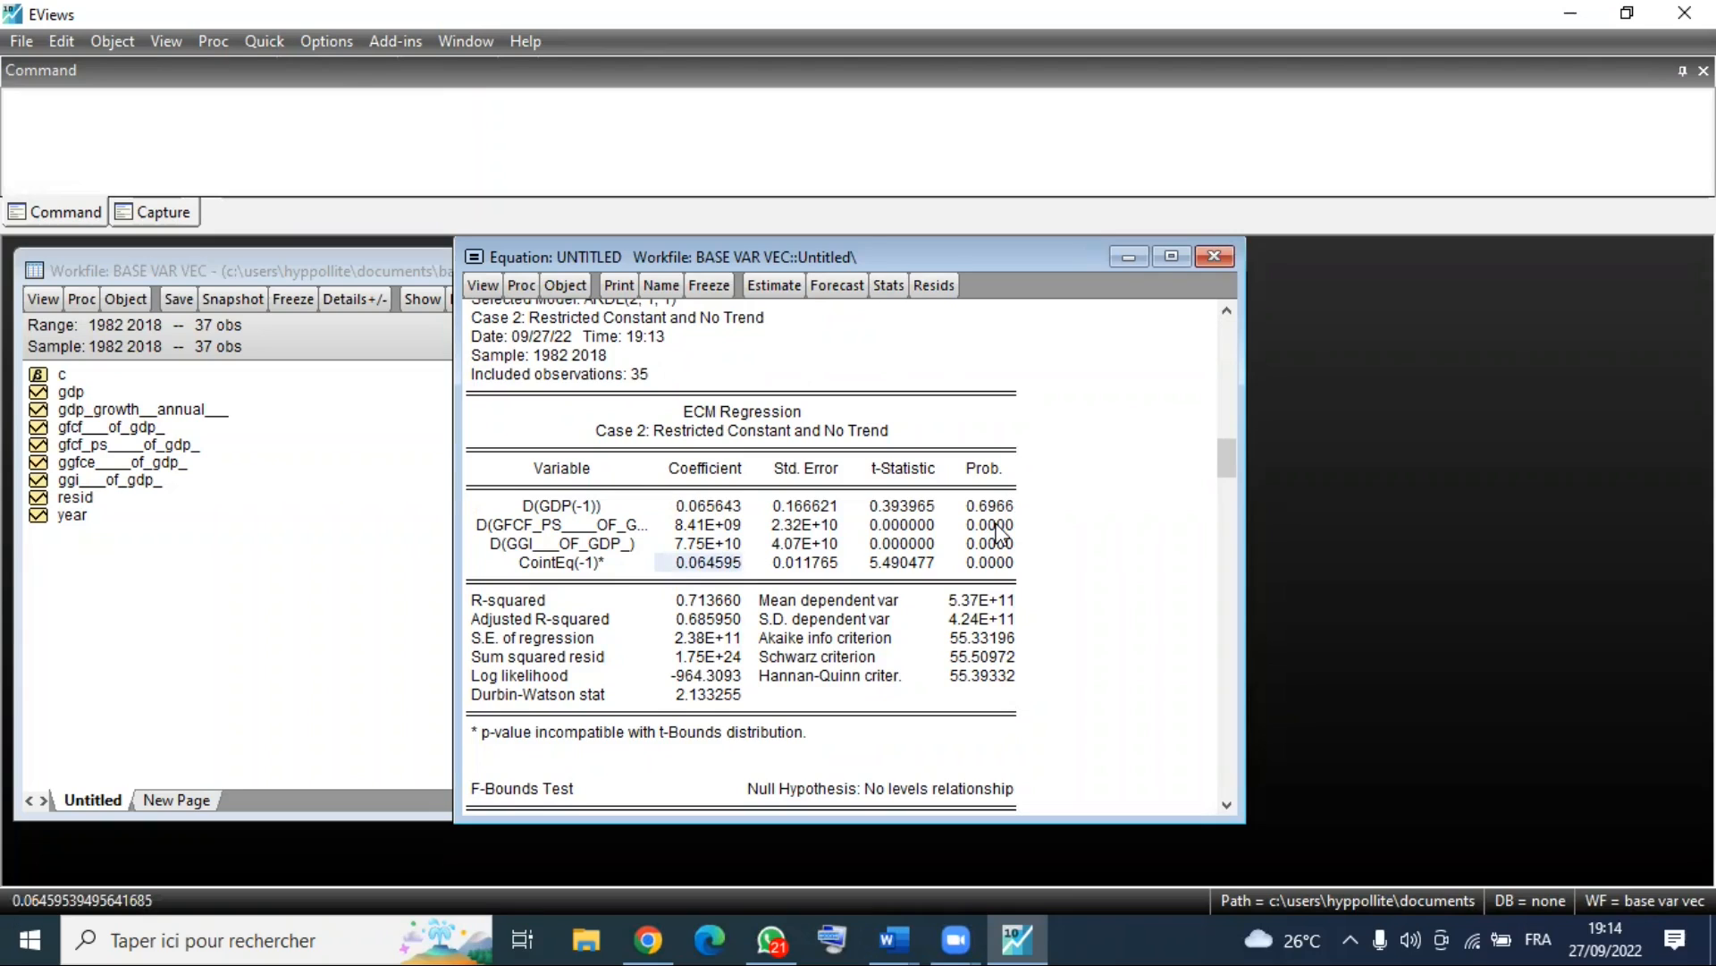
drag(996, 523, 996, 539)
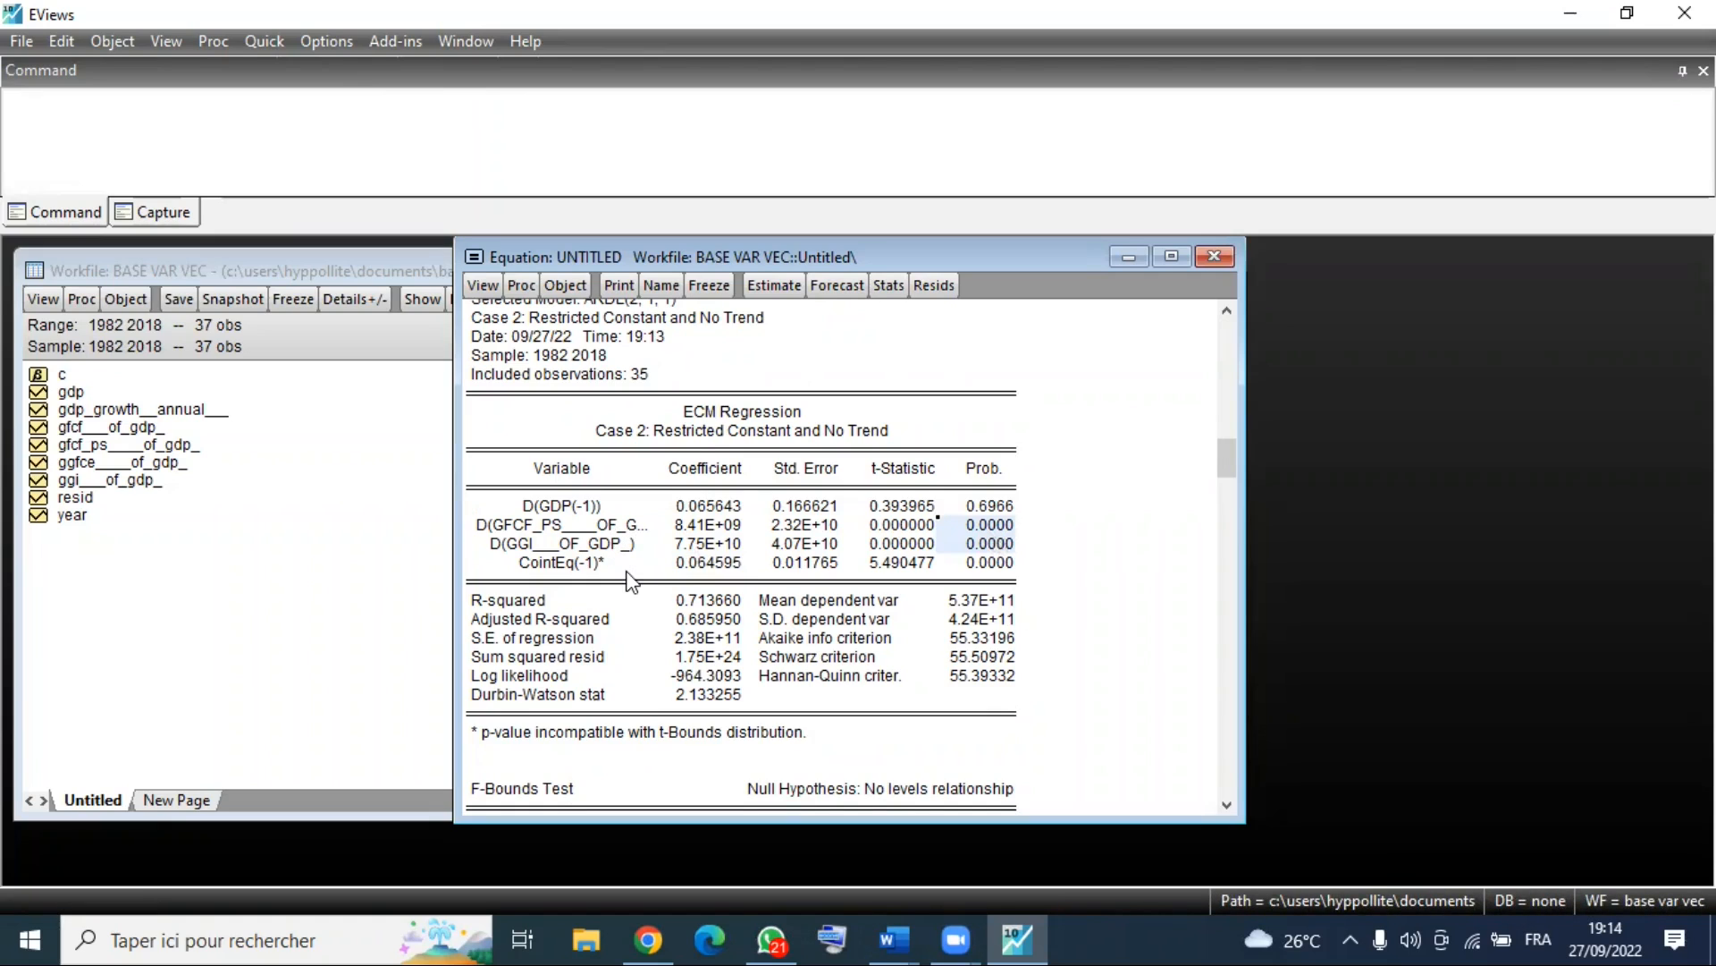
Re-estimate the ARDL equation with gdp_growth__annual___ replacing GDP as dependent variable, keeping the private-sector GFCF and GGI regressors and four maximum lags.
click(764, 288)
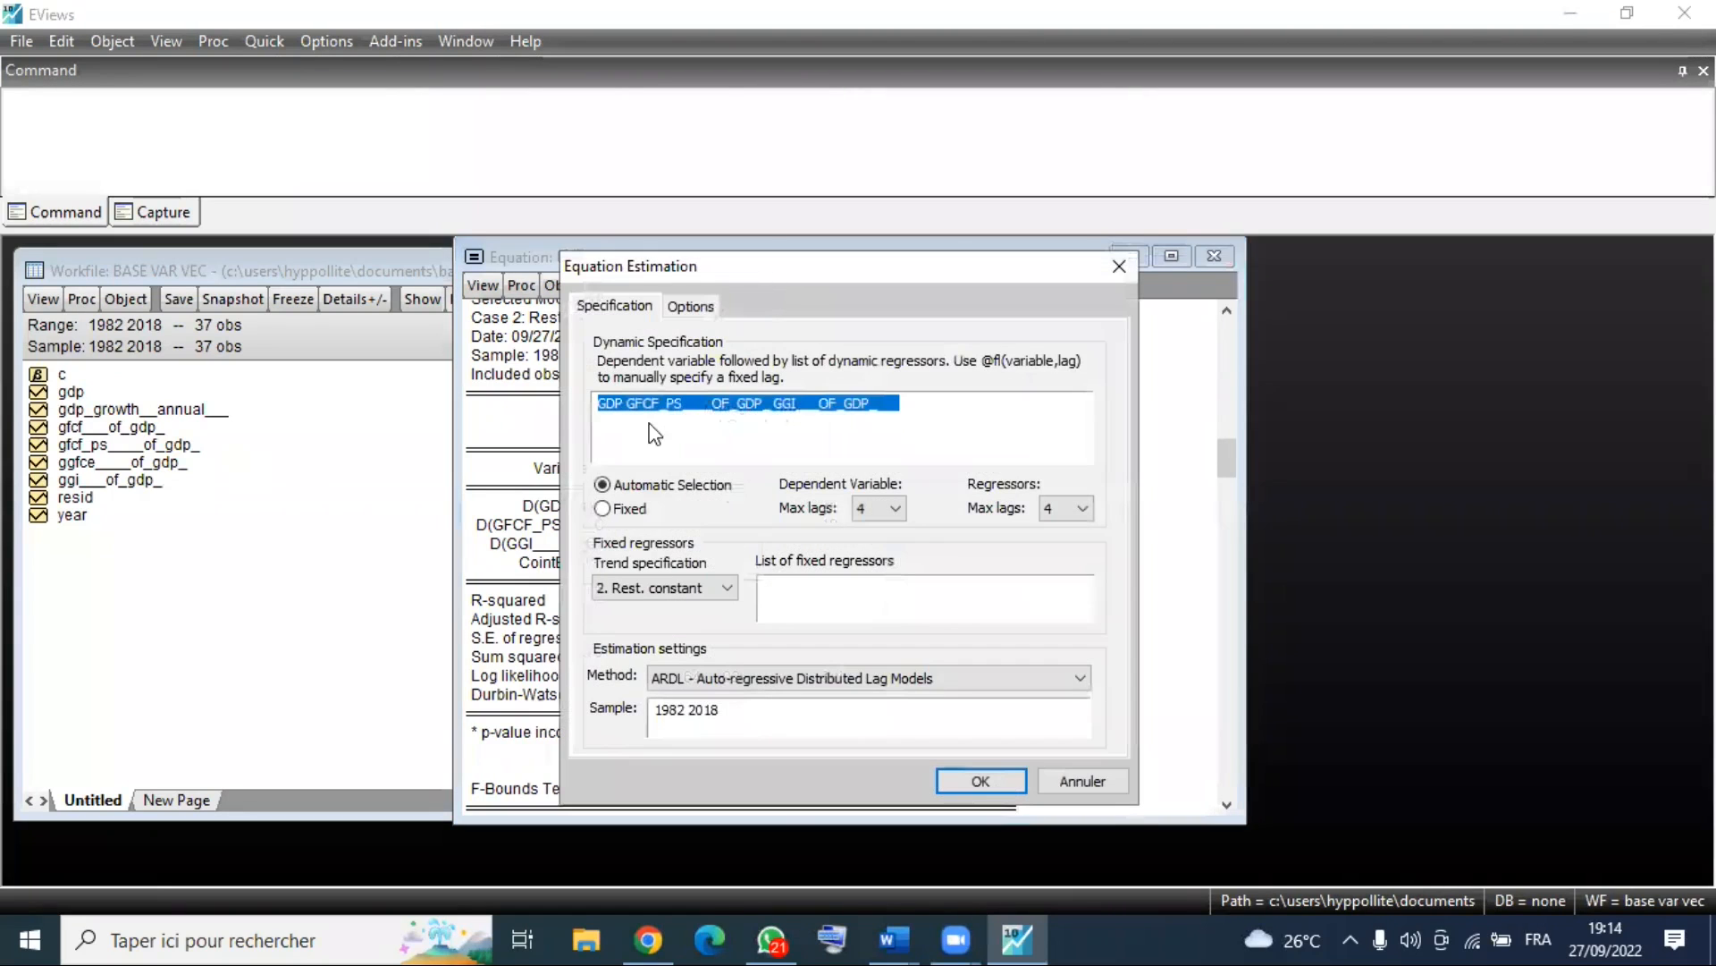
click(651, 404)
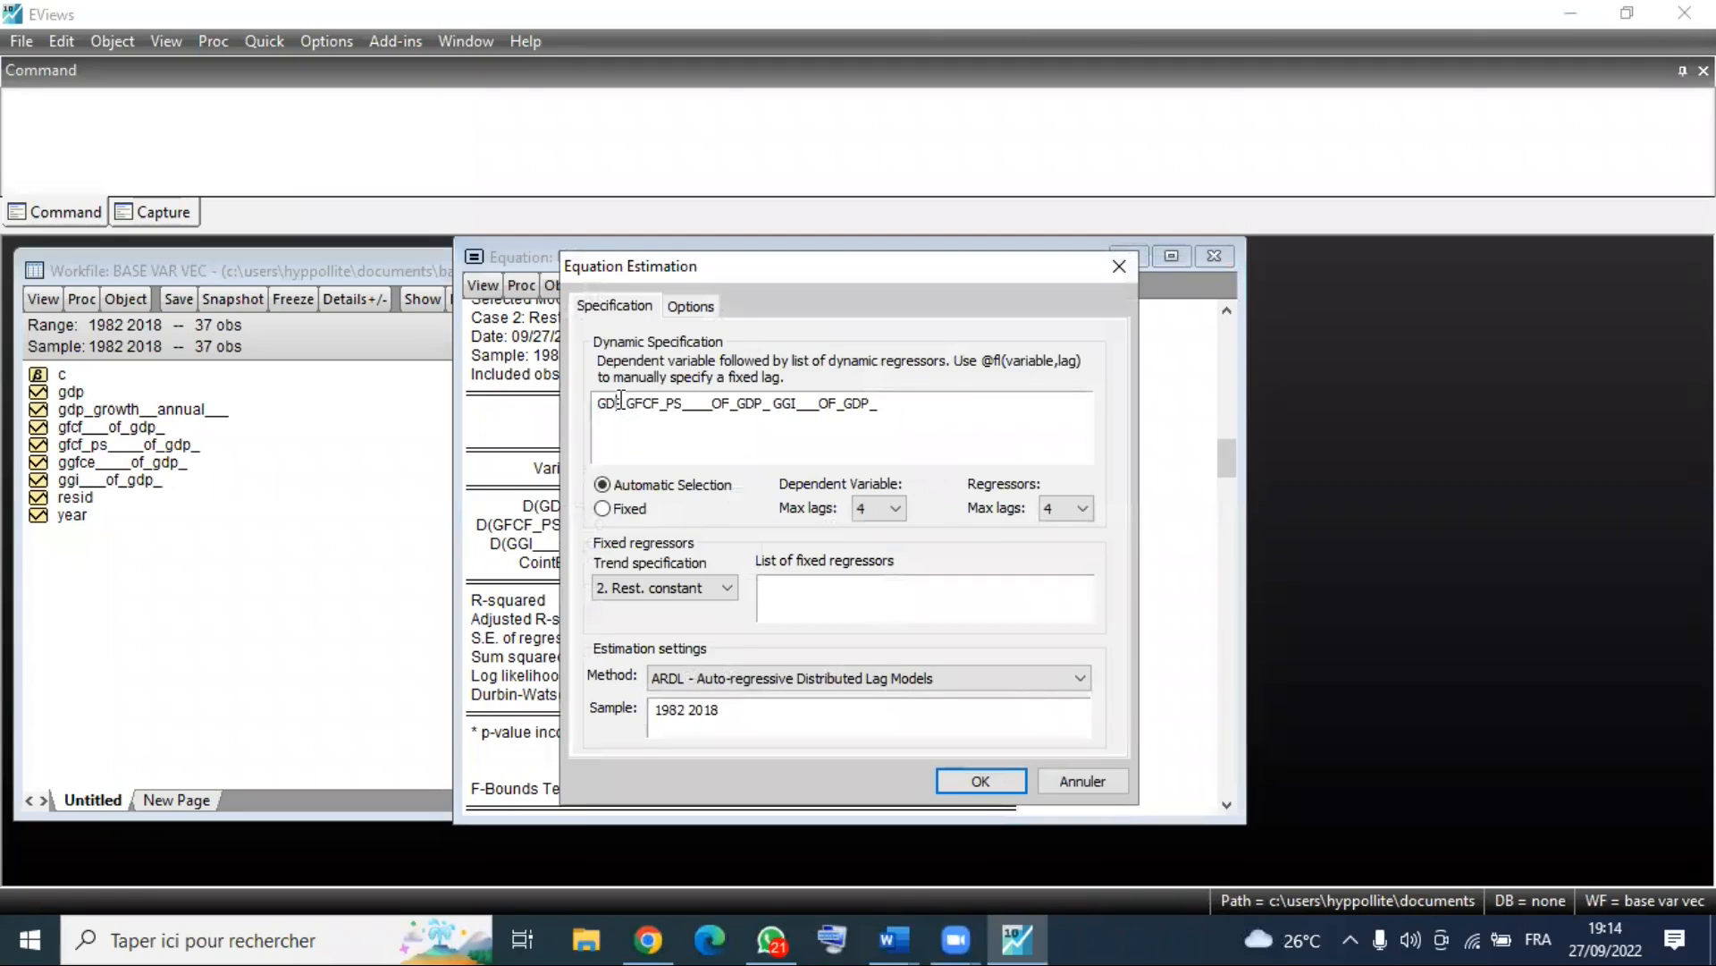
drag(598, 402, 621, 404)
click(622, 402)
key(BackSpace)
key(BackSpace)
key(BackSpace)
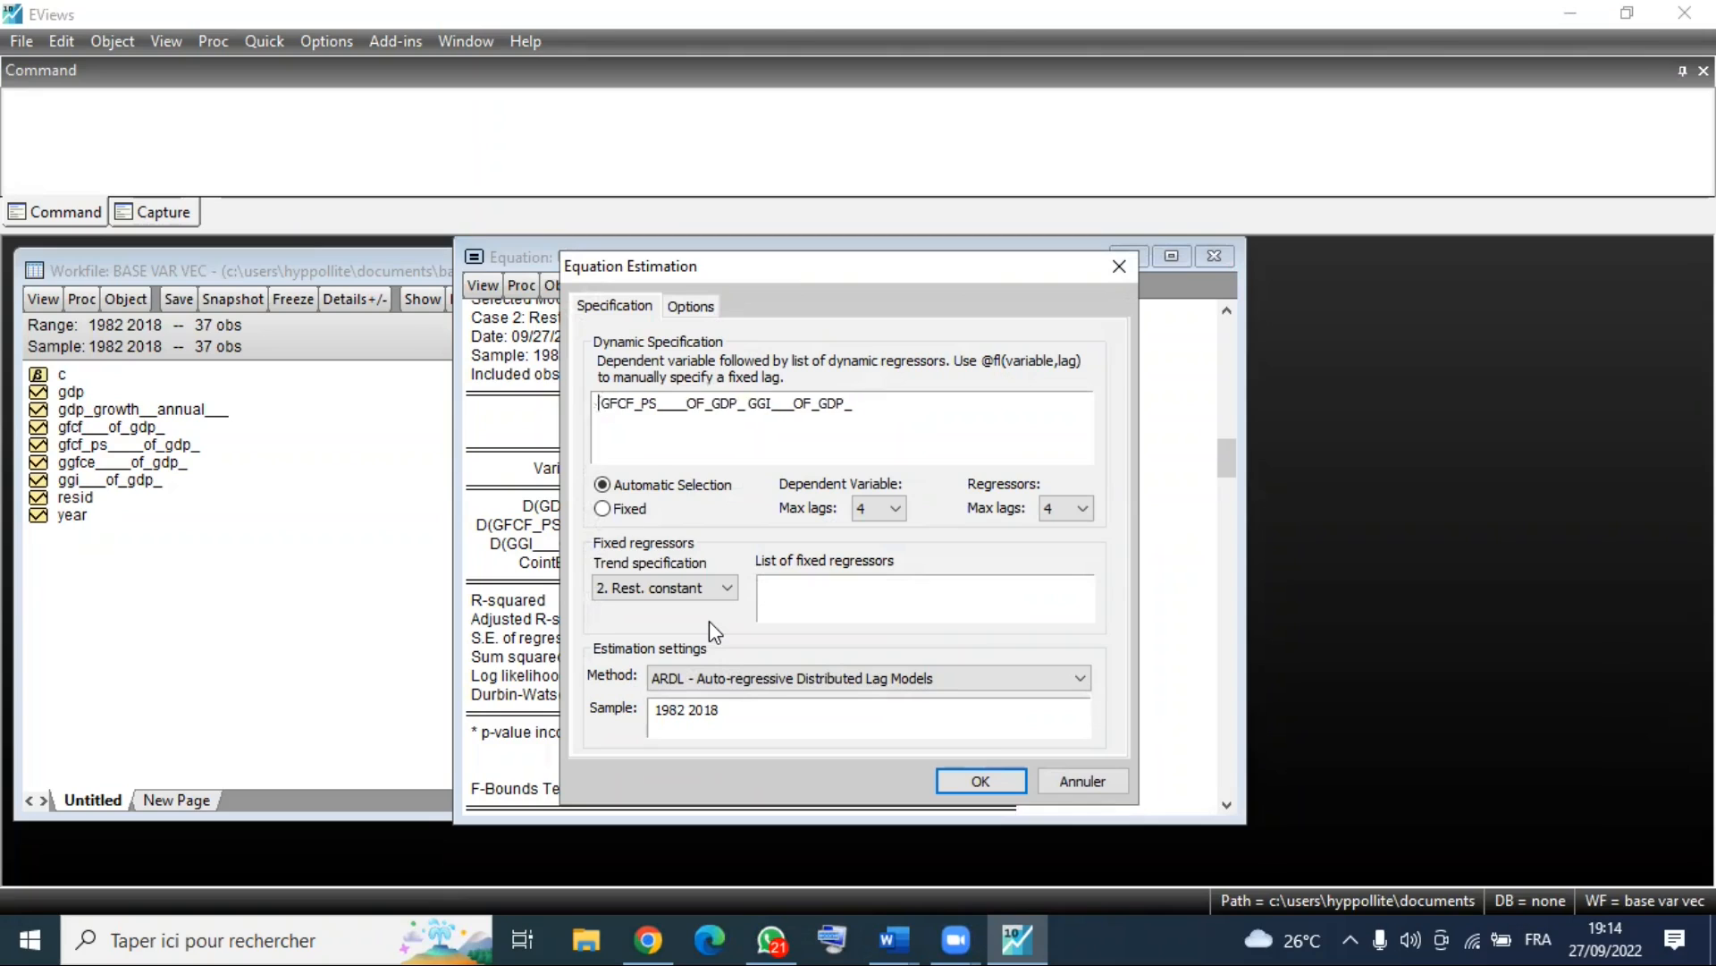
text(gd)
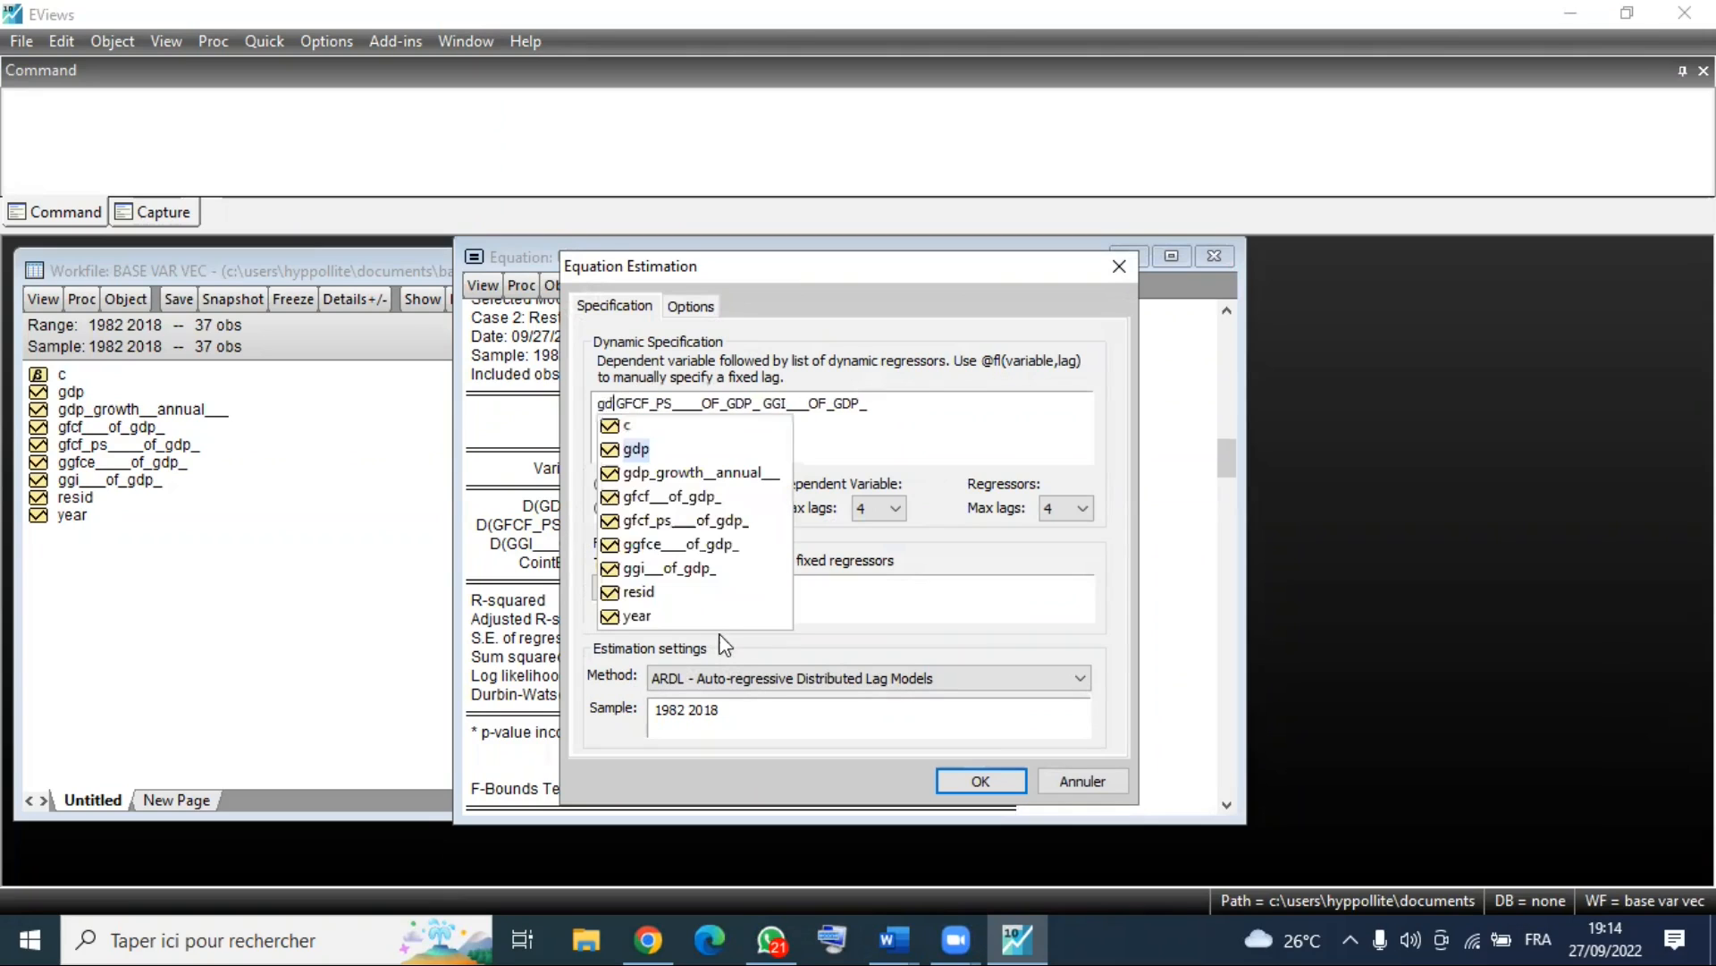
click(677, 474)
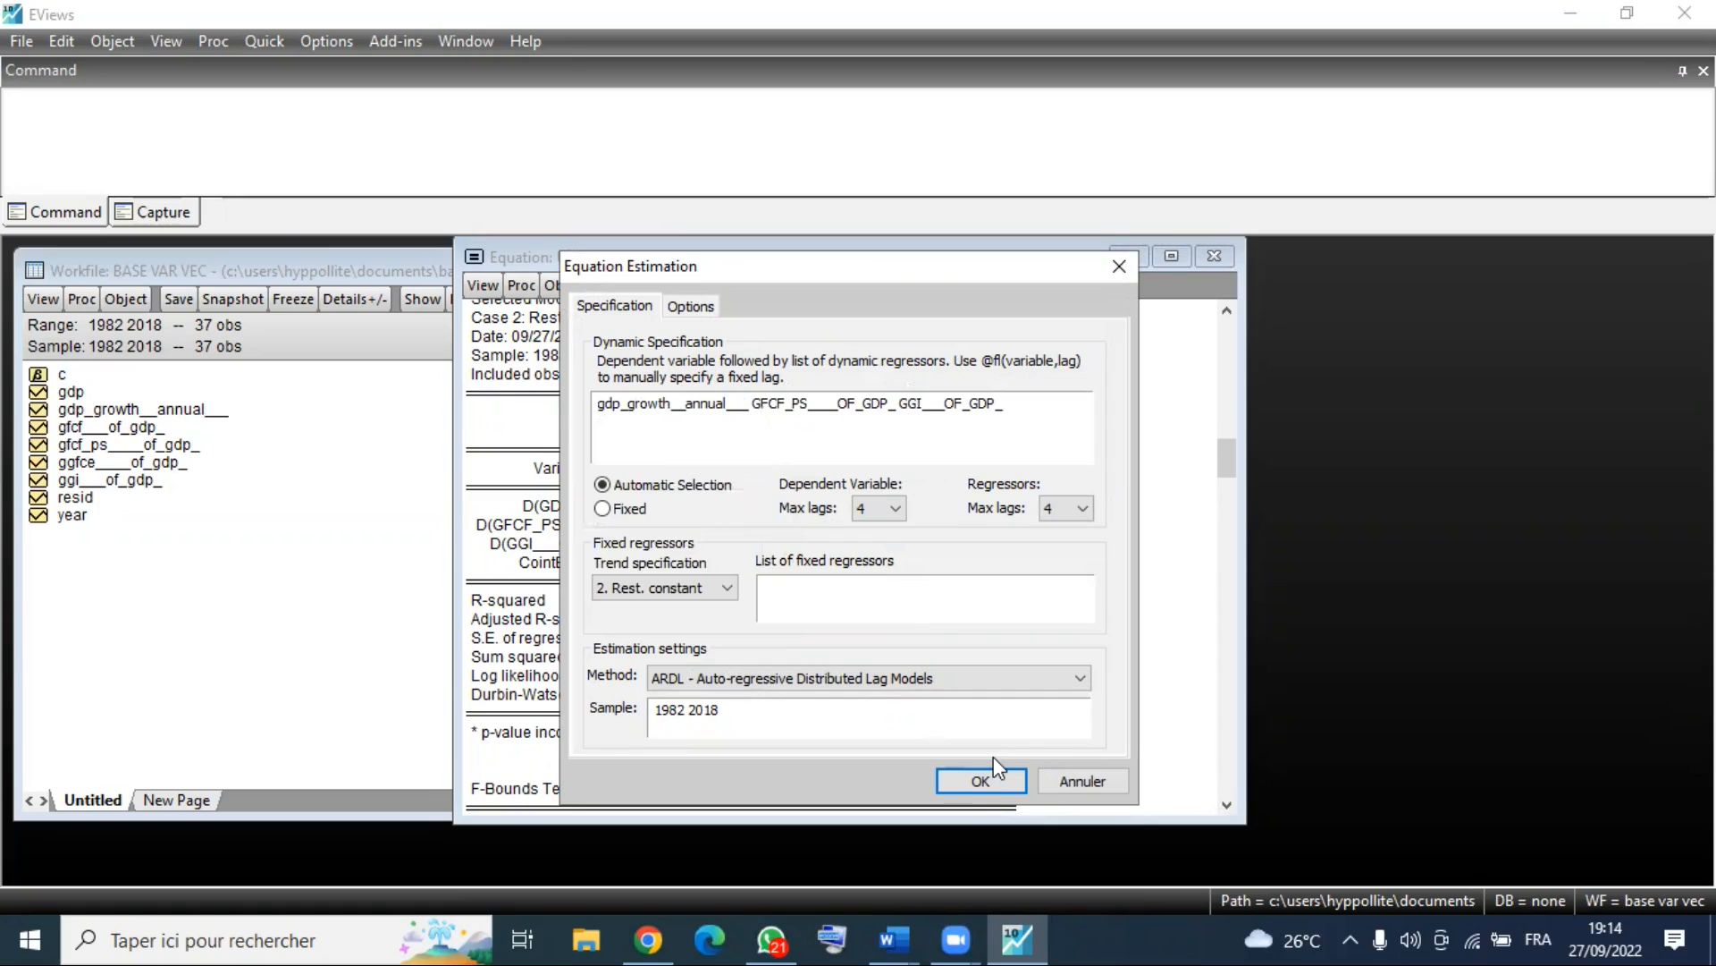
click(982, 780)
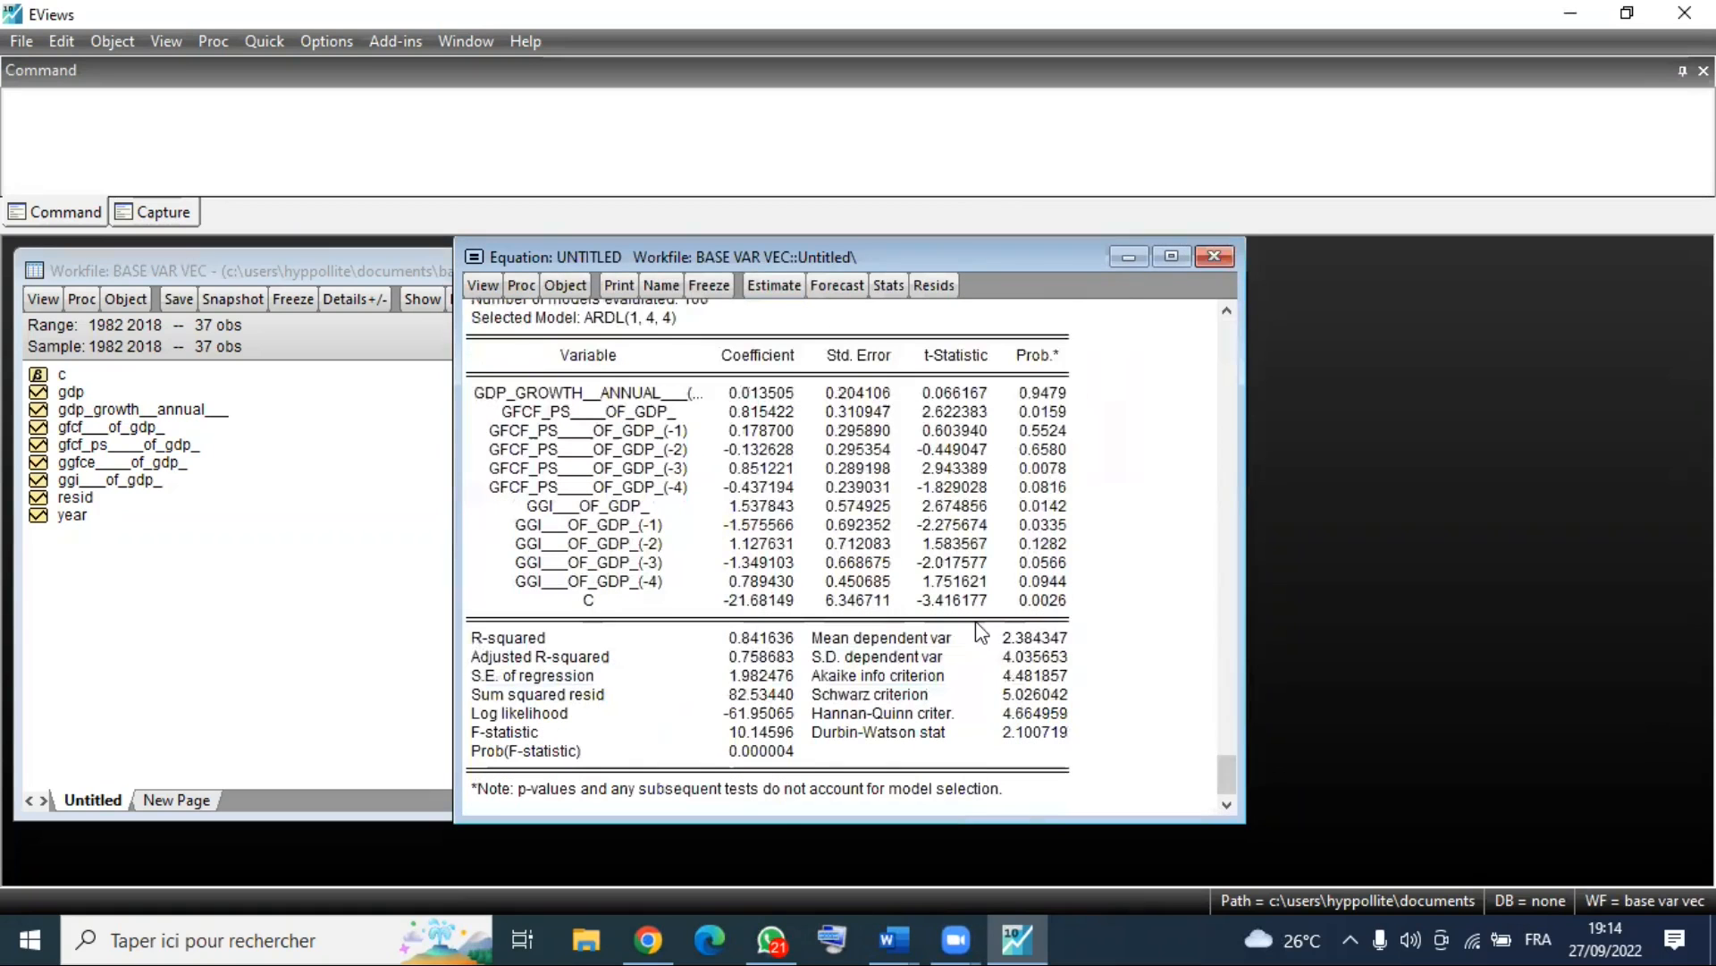
Produce the Long Run Form and Bounds Test for the GDP-growth equation and compare the F-statistic with the asymptotic I(0) and I(1) critical values.
scroll(787, 657, up, 3)
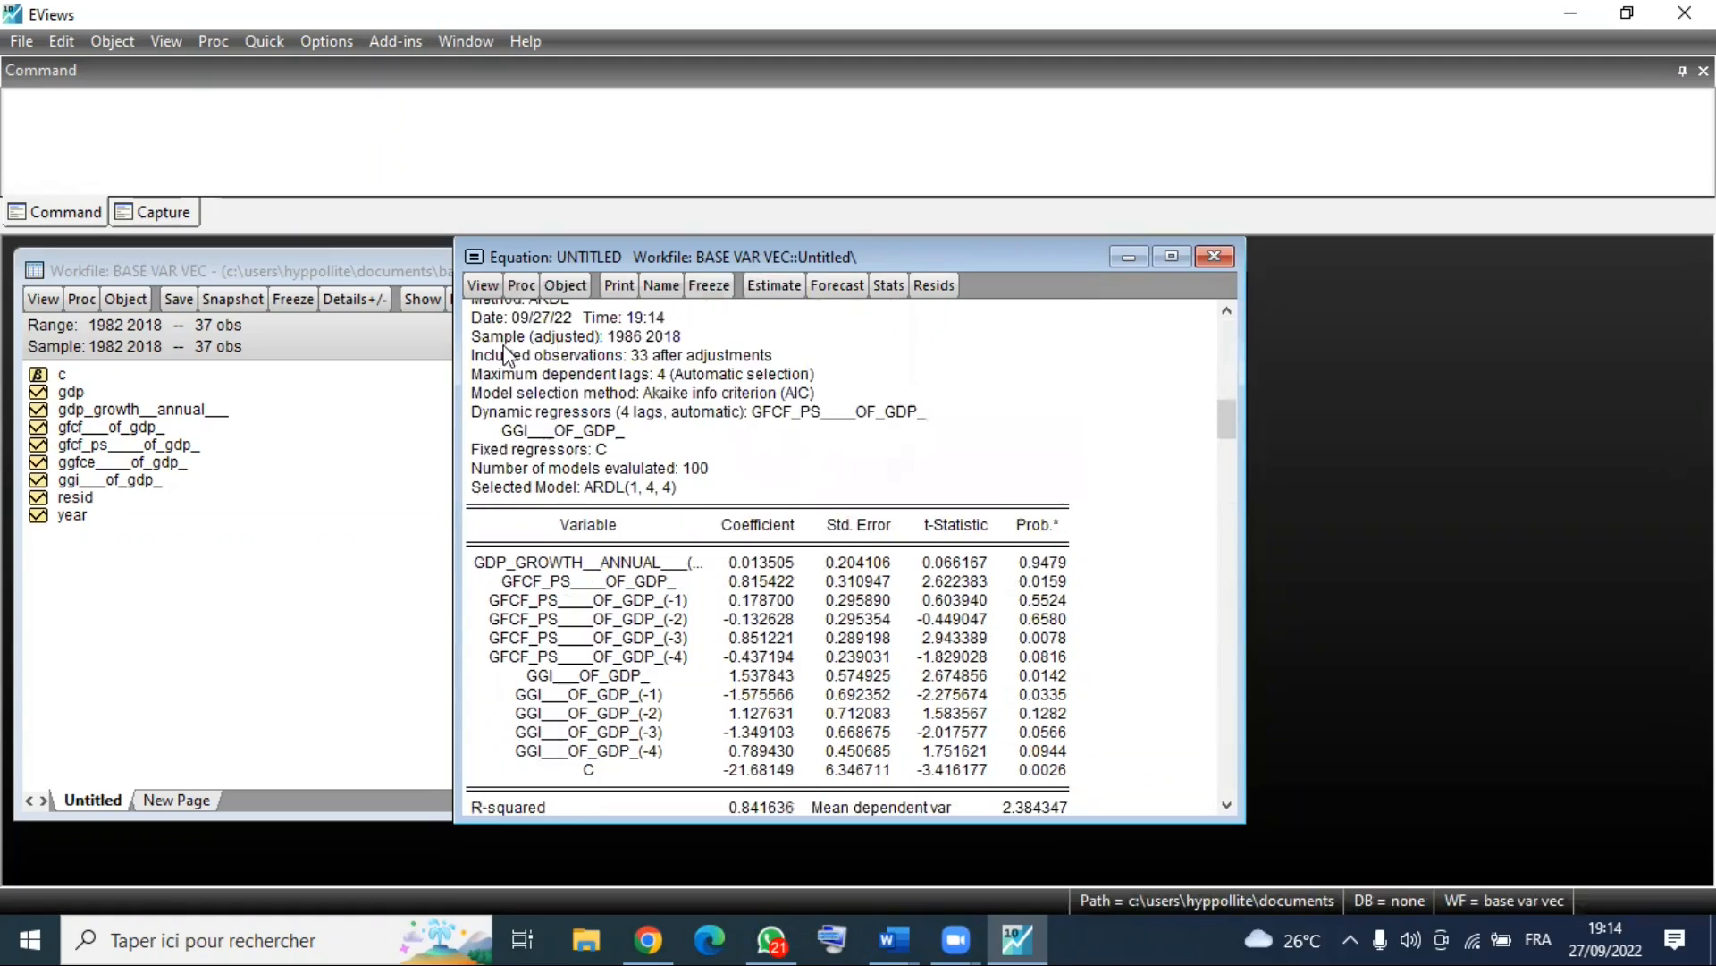
click(483, 285)
mouse_move(595, 518)
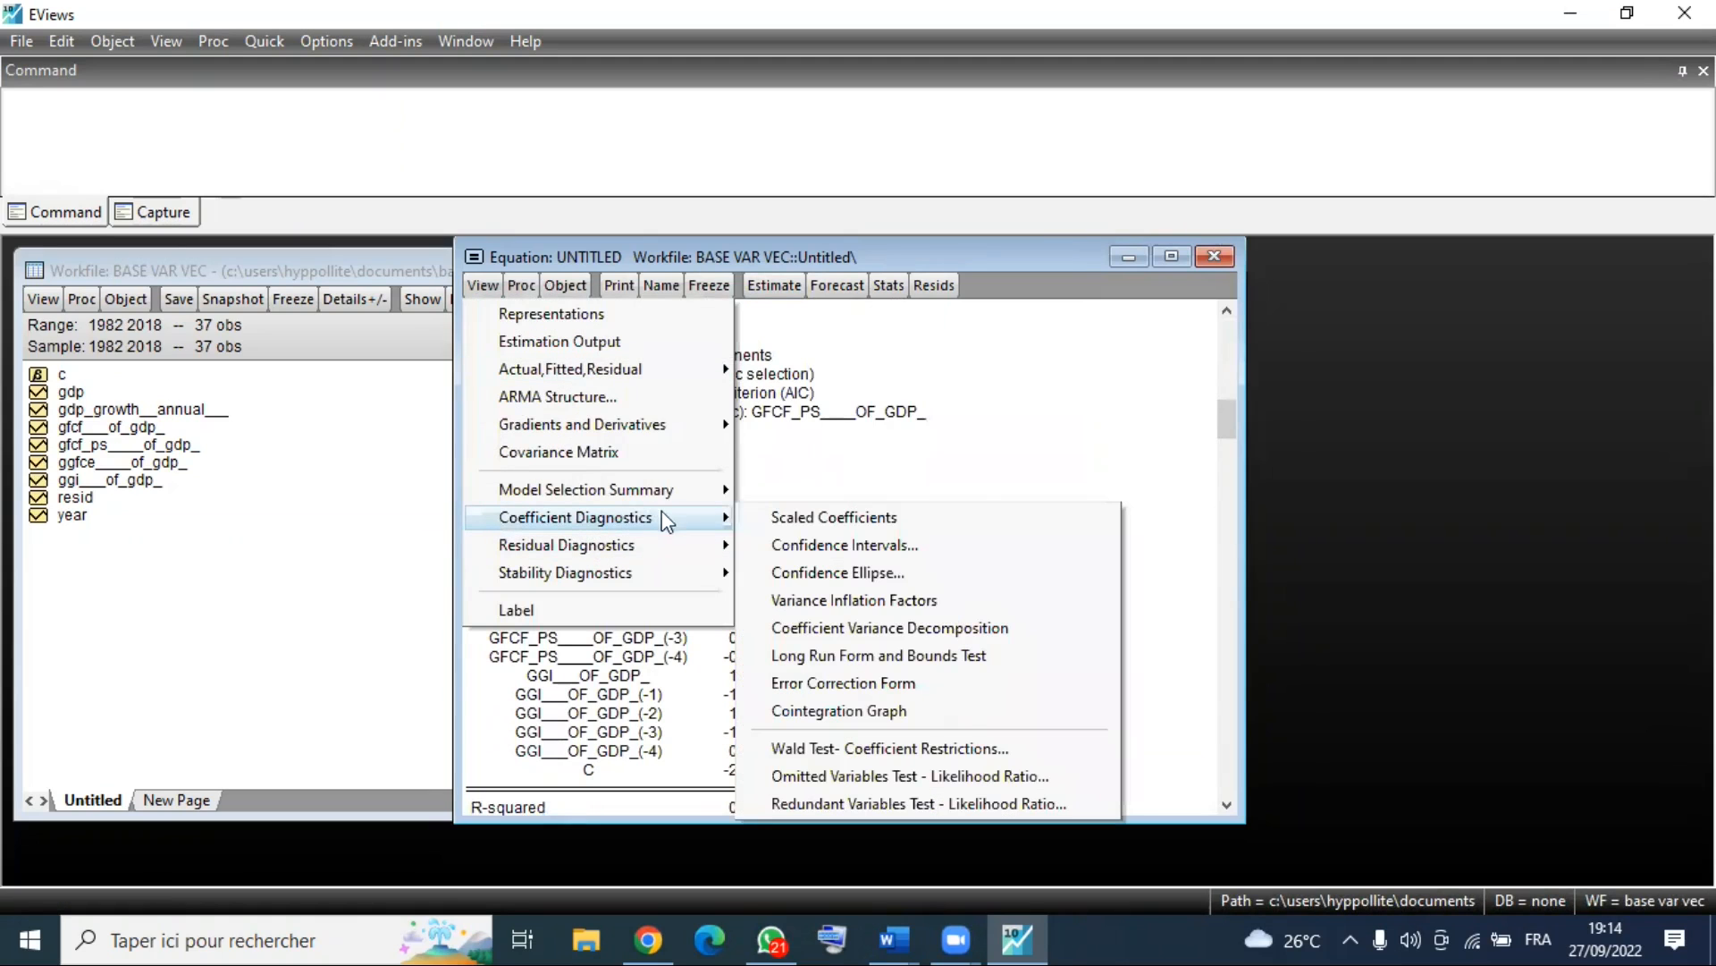
click(856, 656)
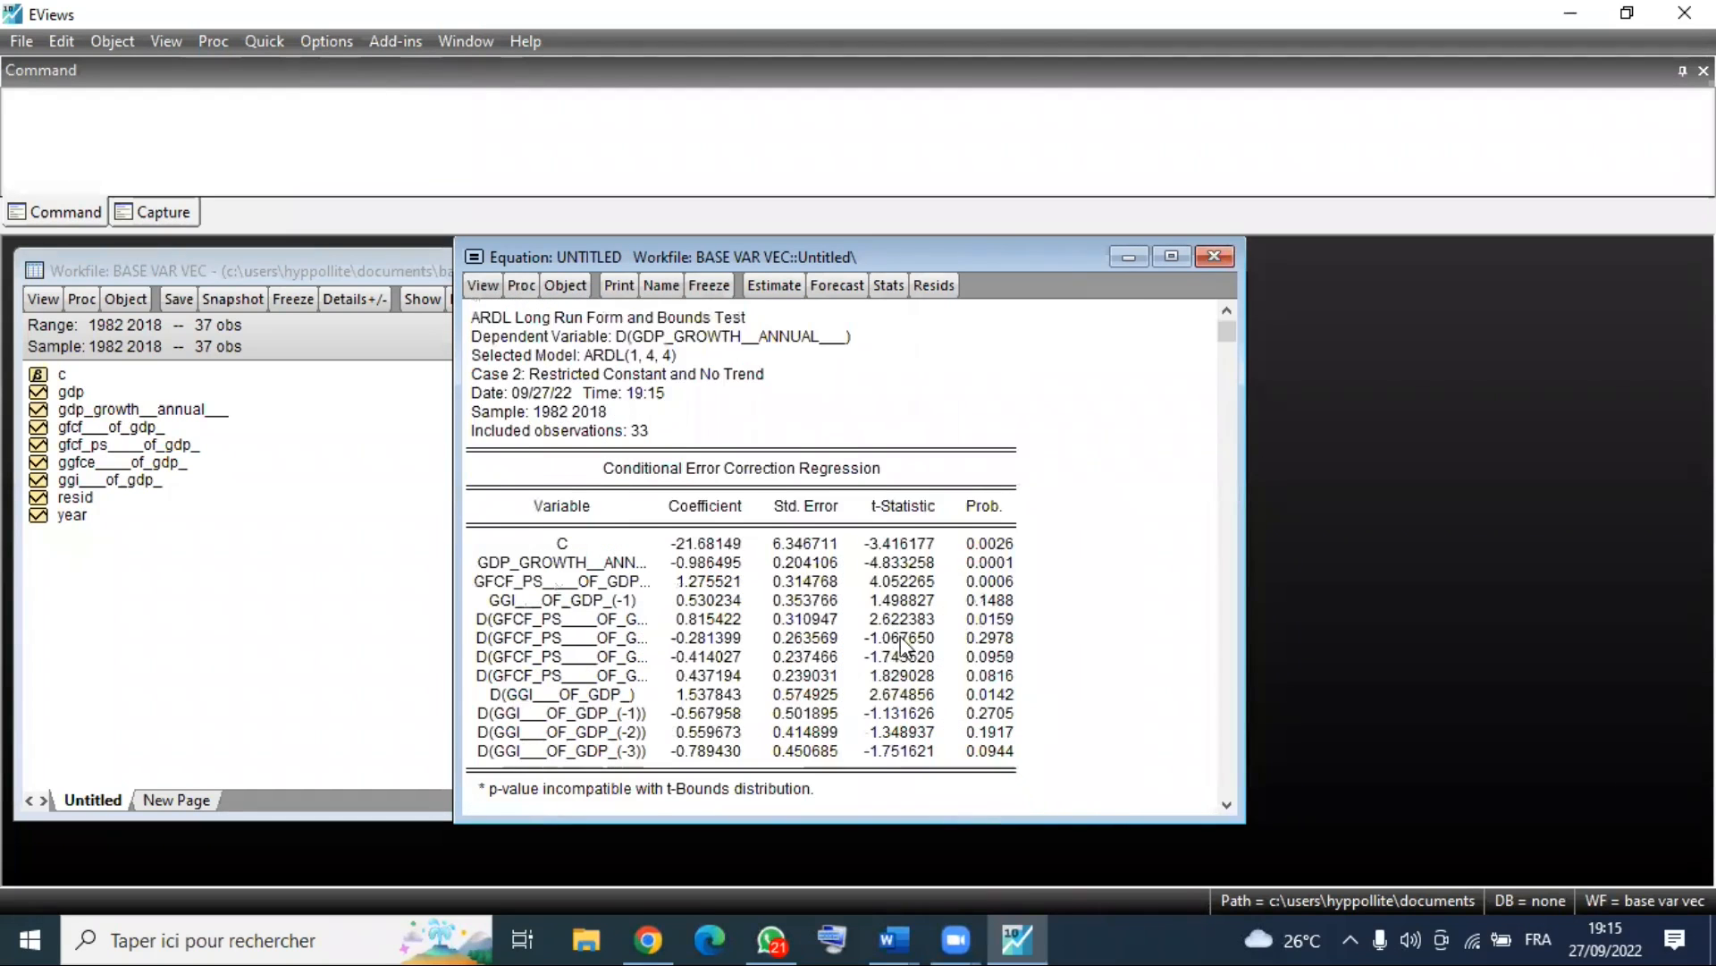
scroll(898, 635, down, 8)
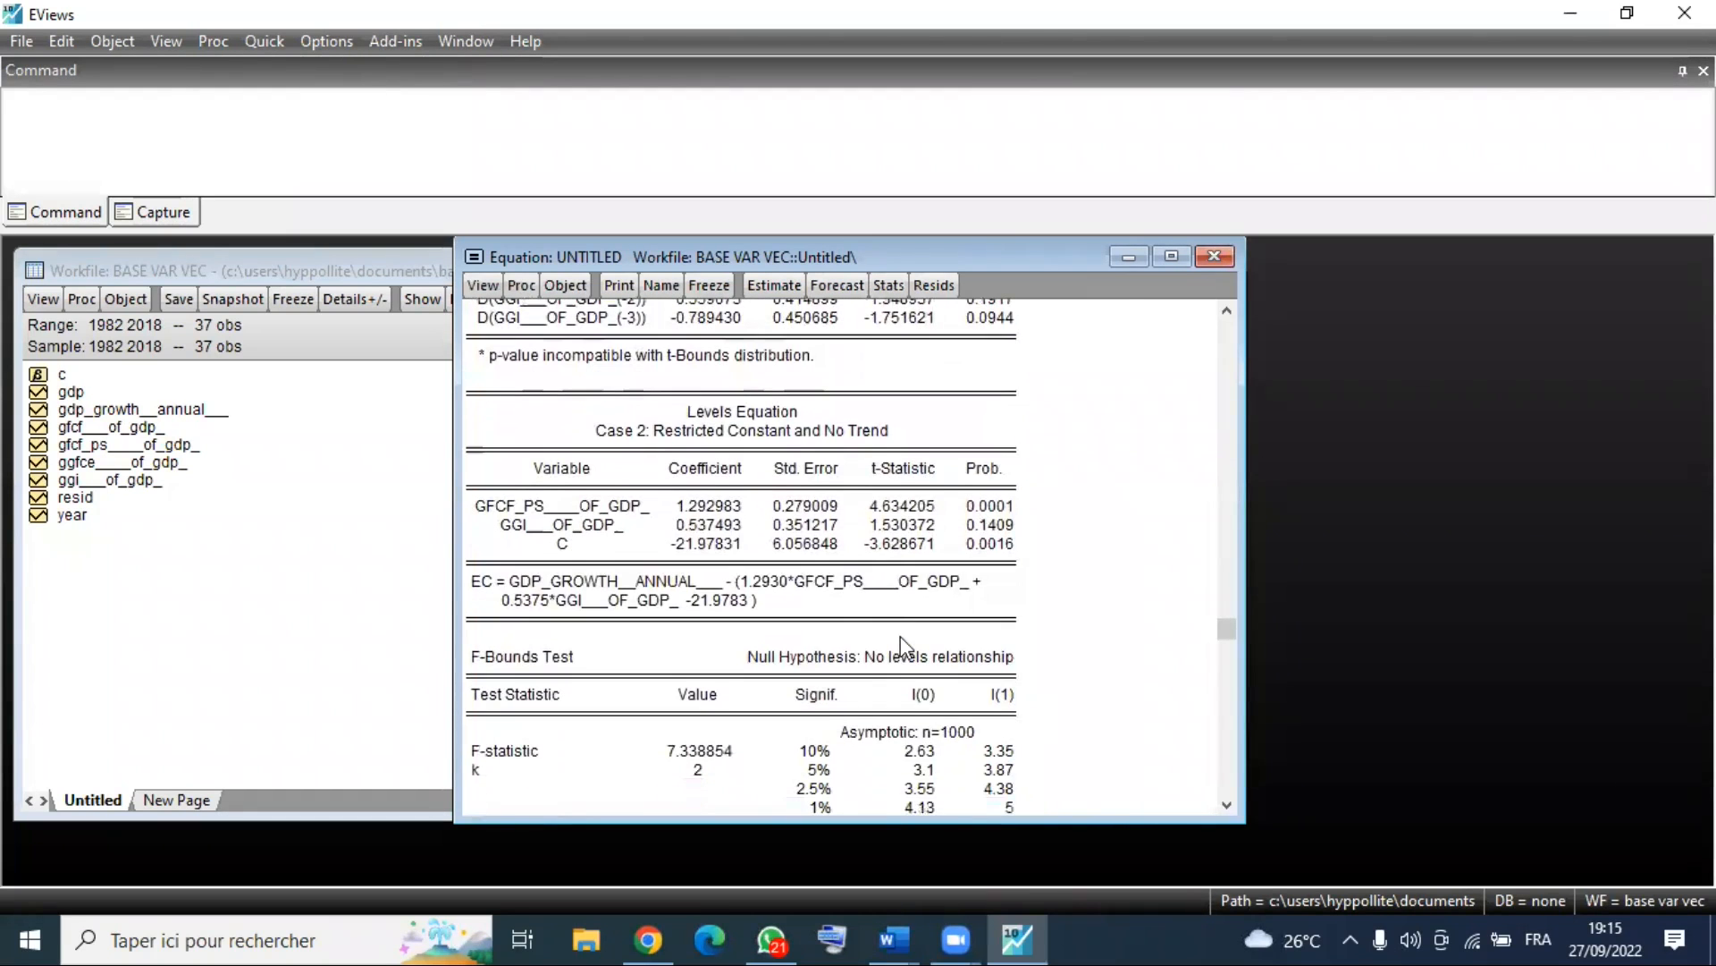
scroll(900, 635, down, 4)
drag(661, 509, 726, 531)
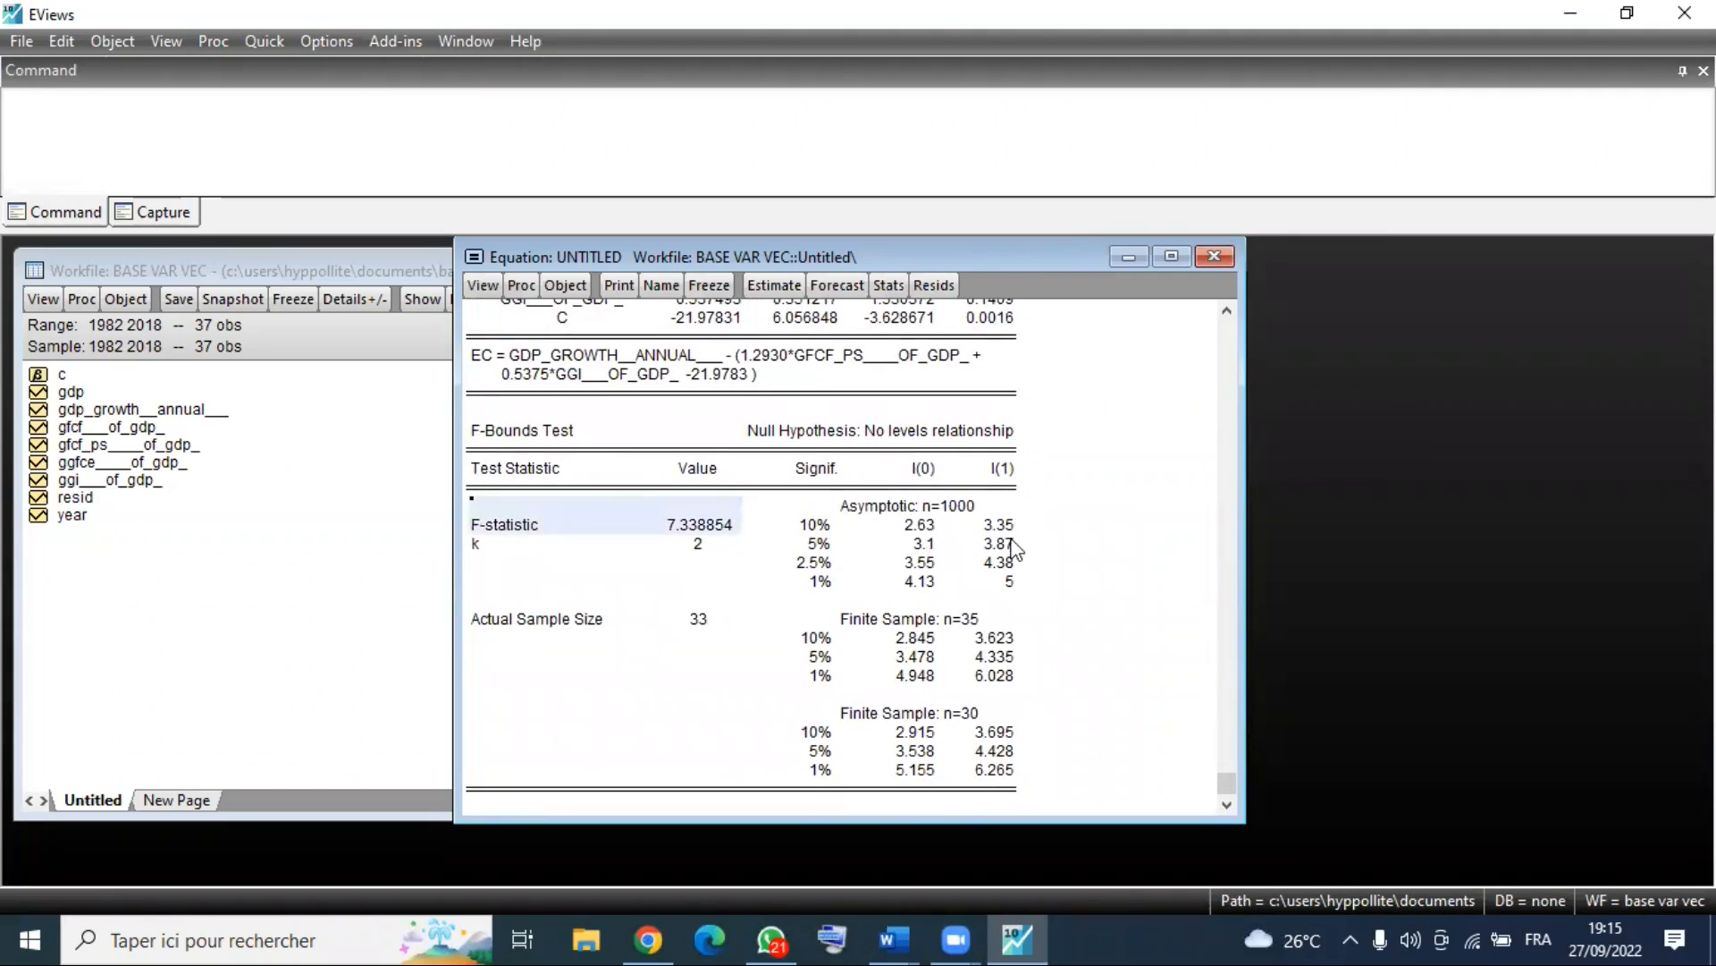
drag(894, 527, 965, 558)
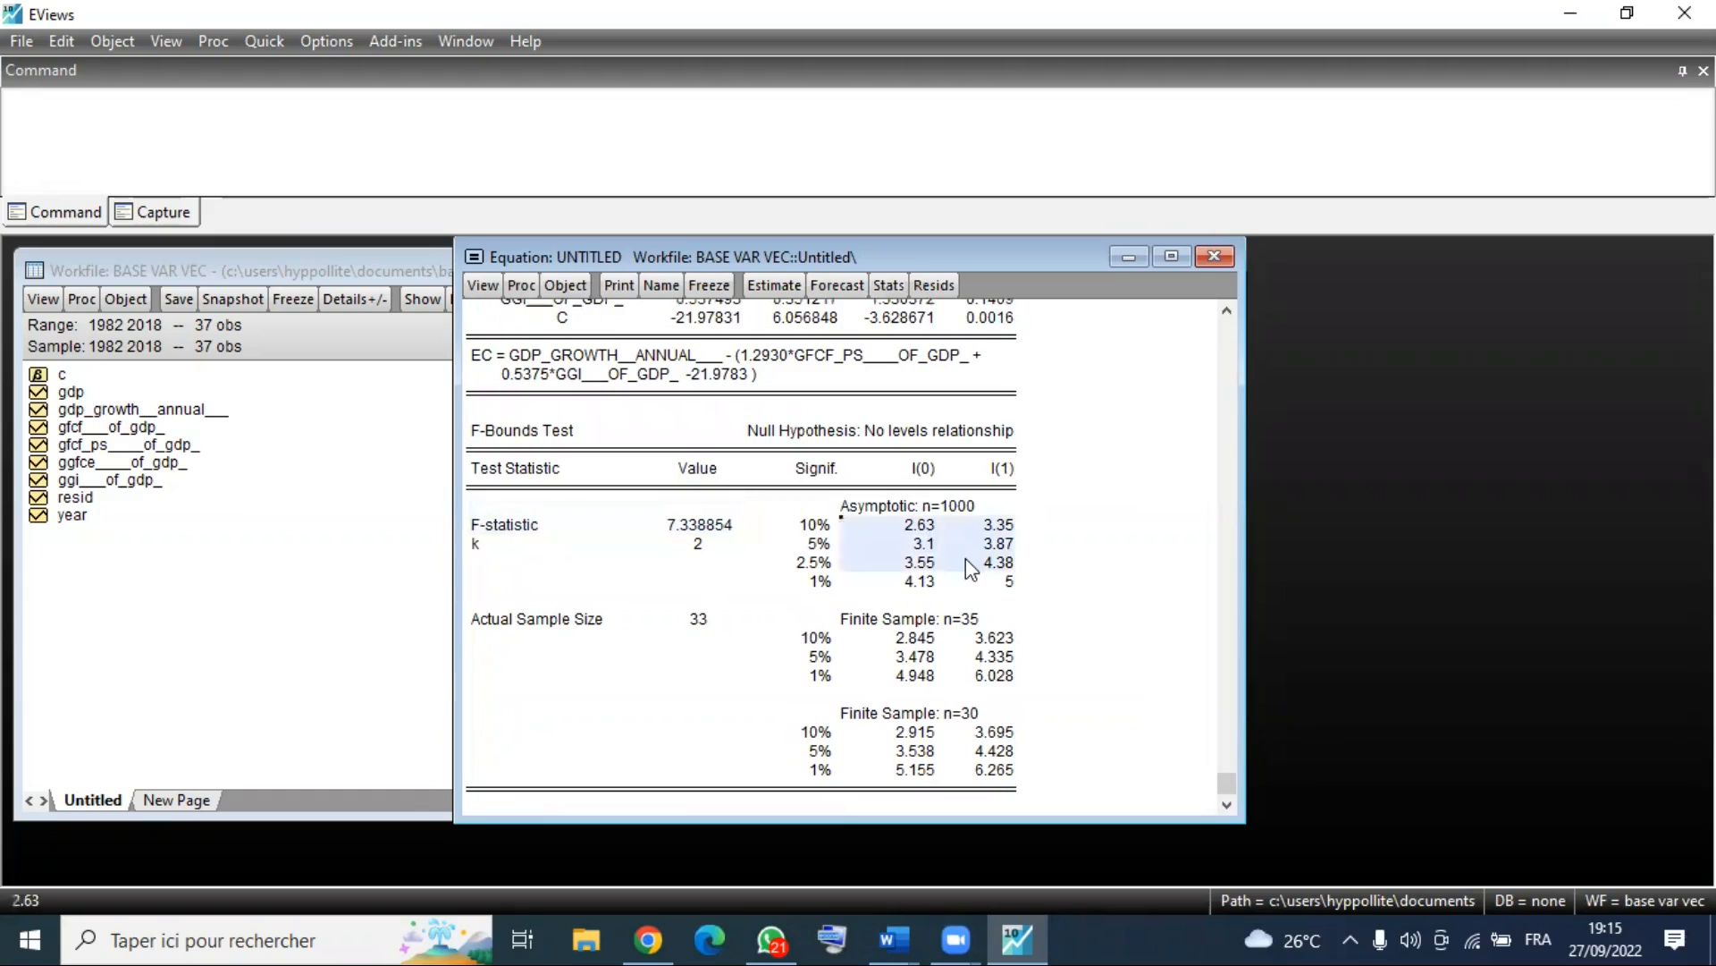
click(676, 527)
drag(871, 523, 1014, 597)
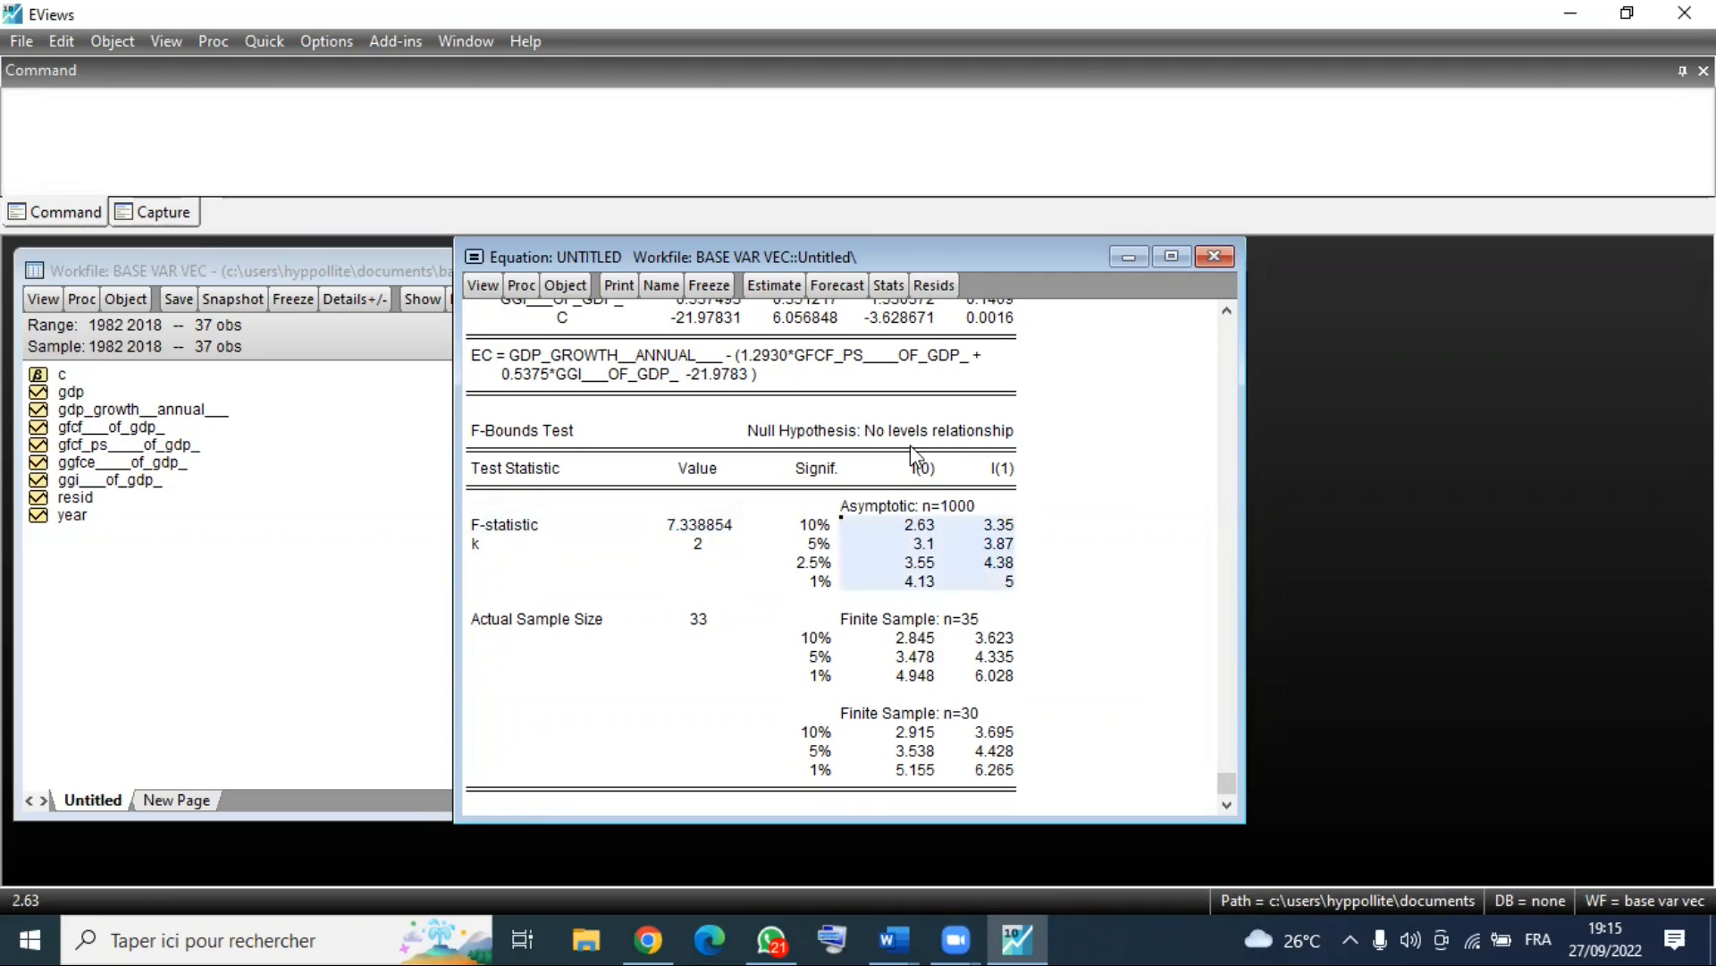
Review the null hypothesis of the F-Bounds Test, the Conditional Error Correction Regression and the Levels Equation coefficients of the GDP-growth model.
scroll(910, 443, up, 1)
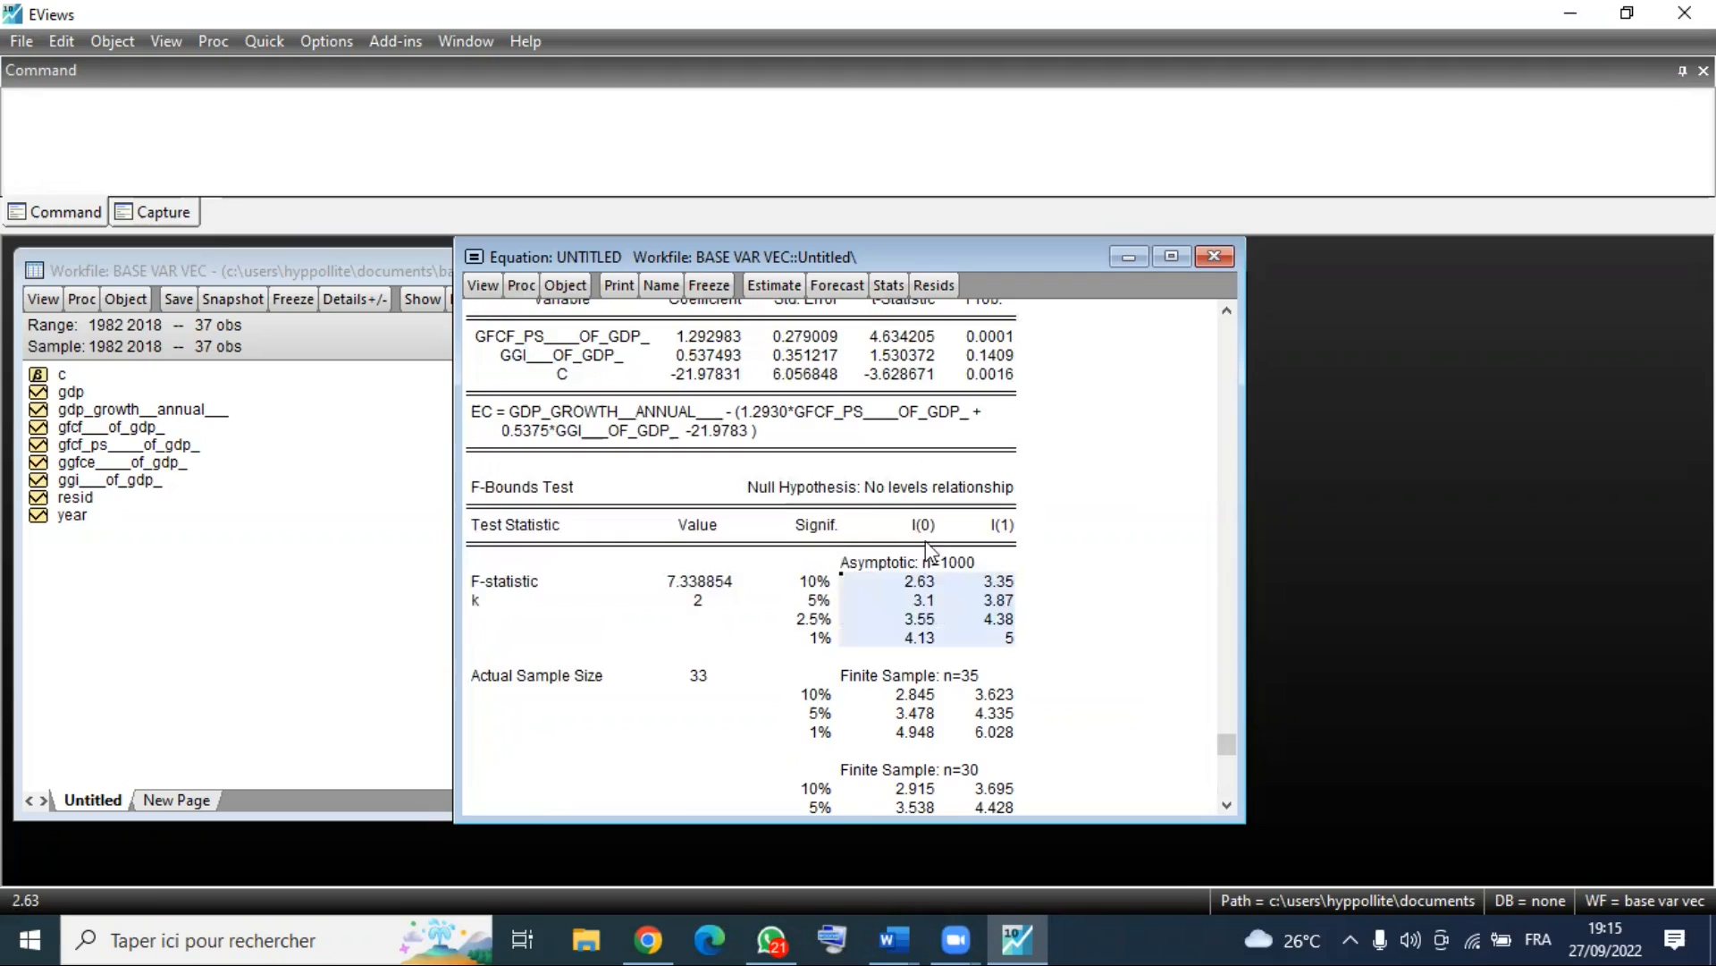
click(880, 500)
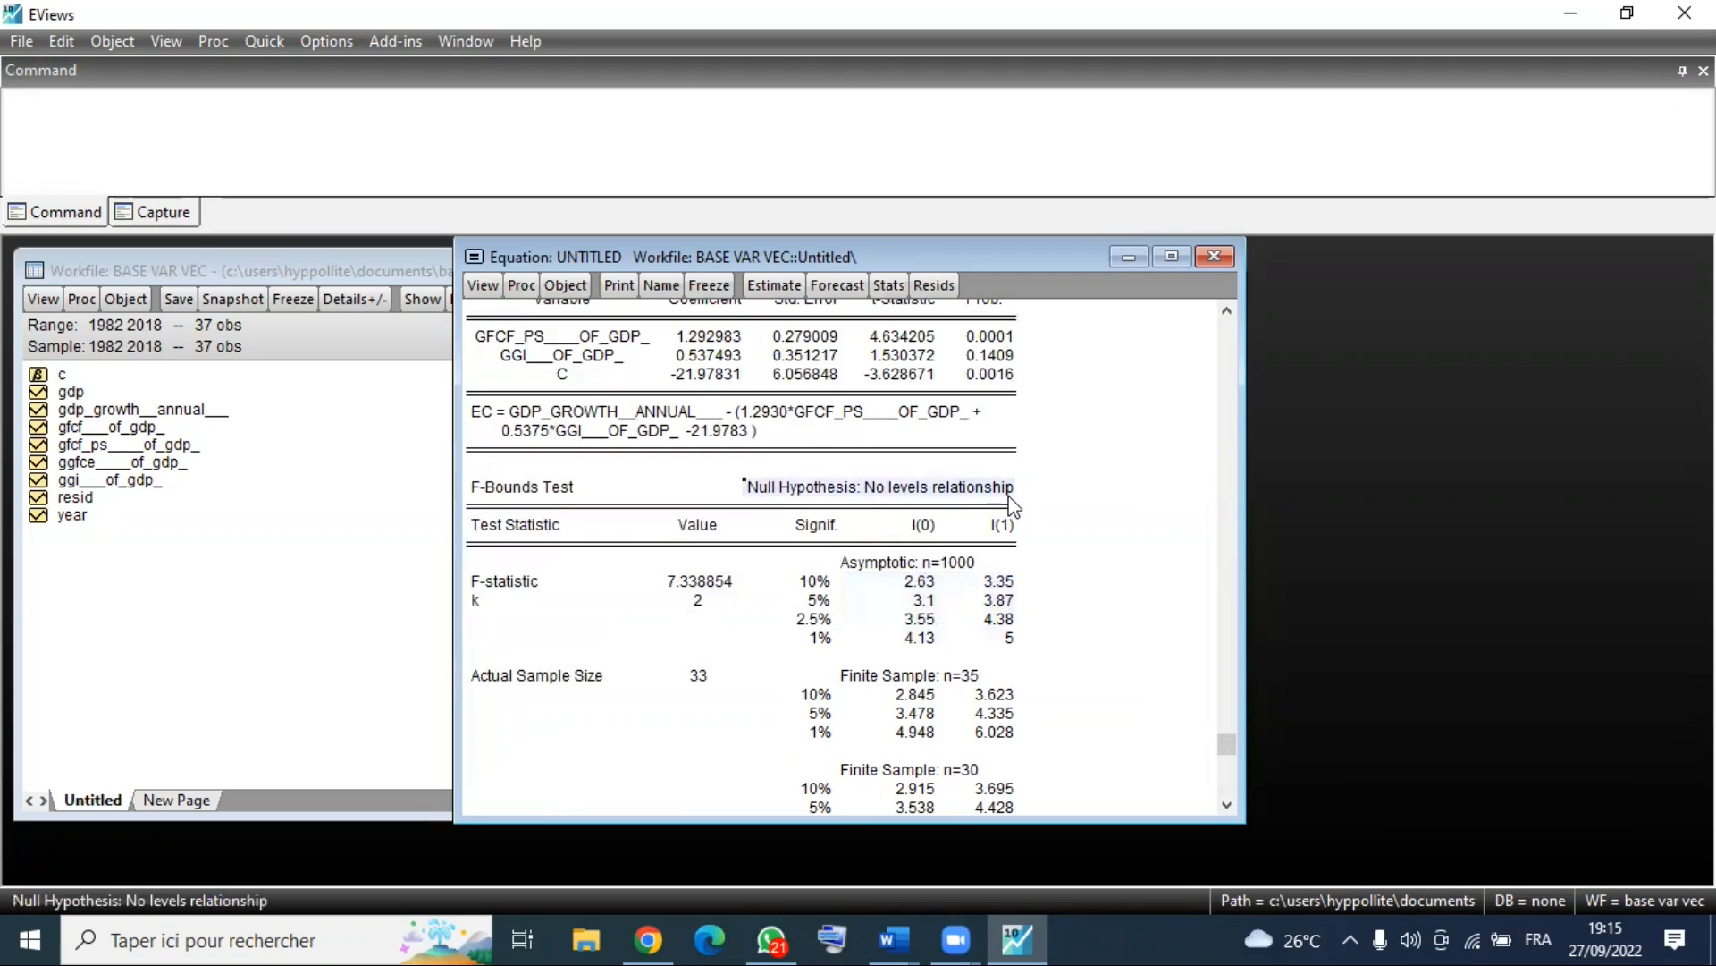
scroll(816, 702, down, 1)
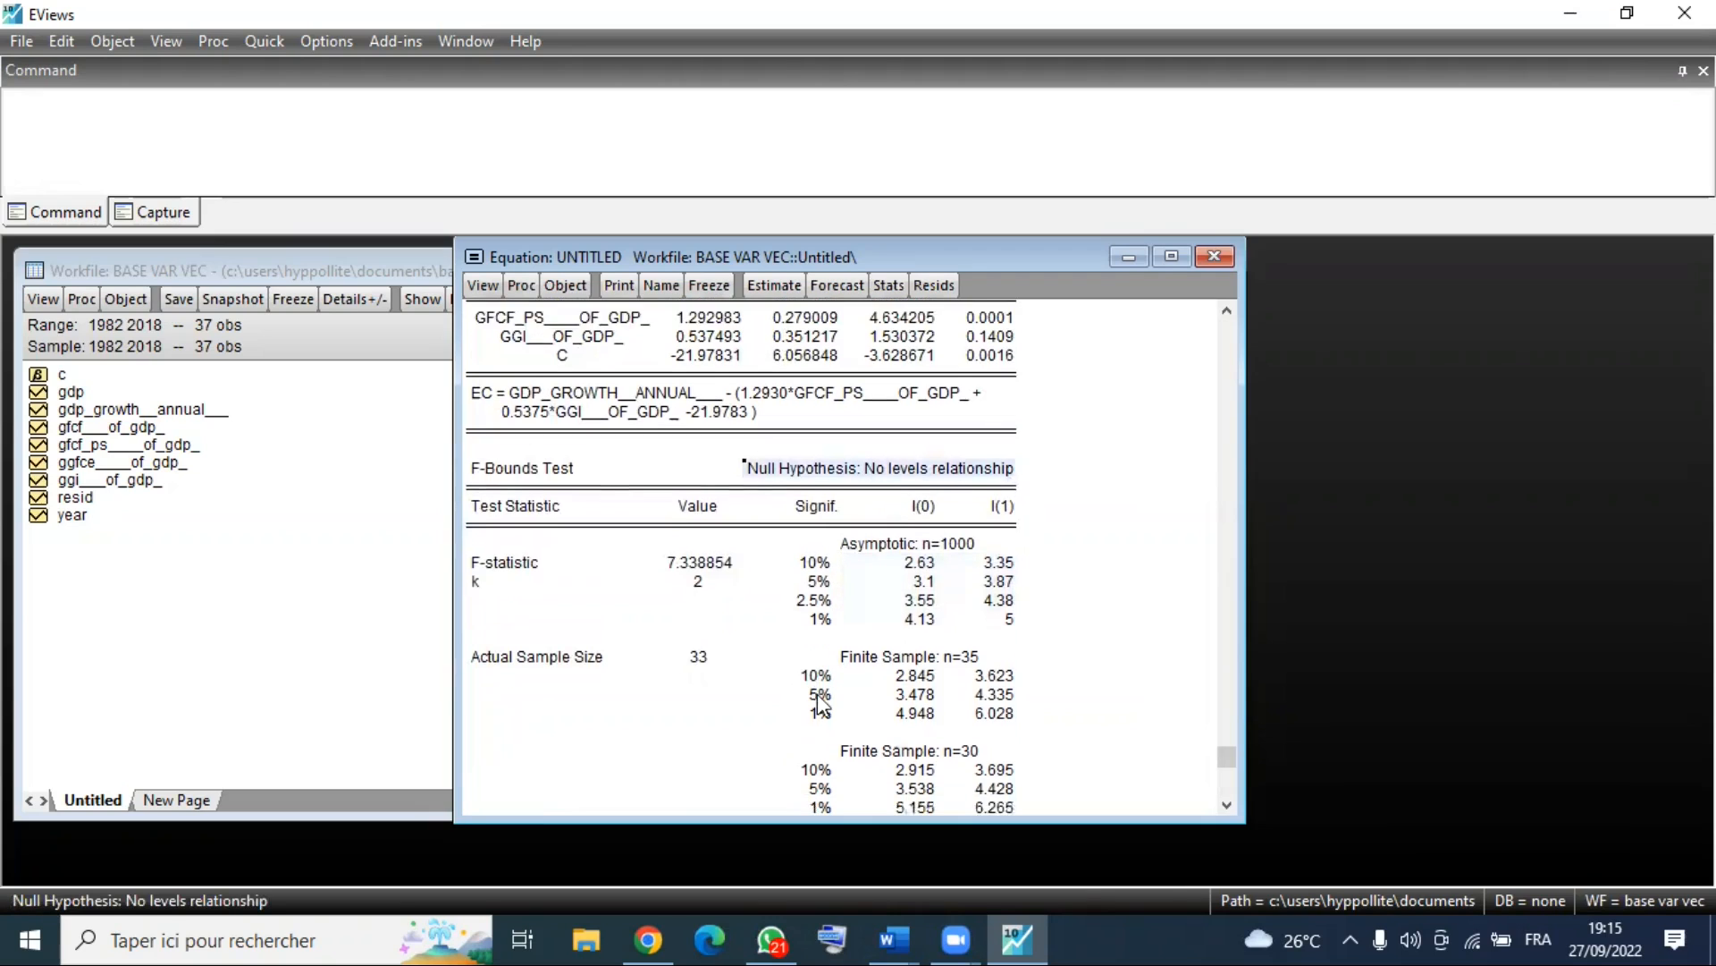
scroll(773, 644, up, 2)
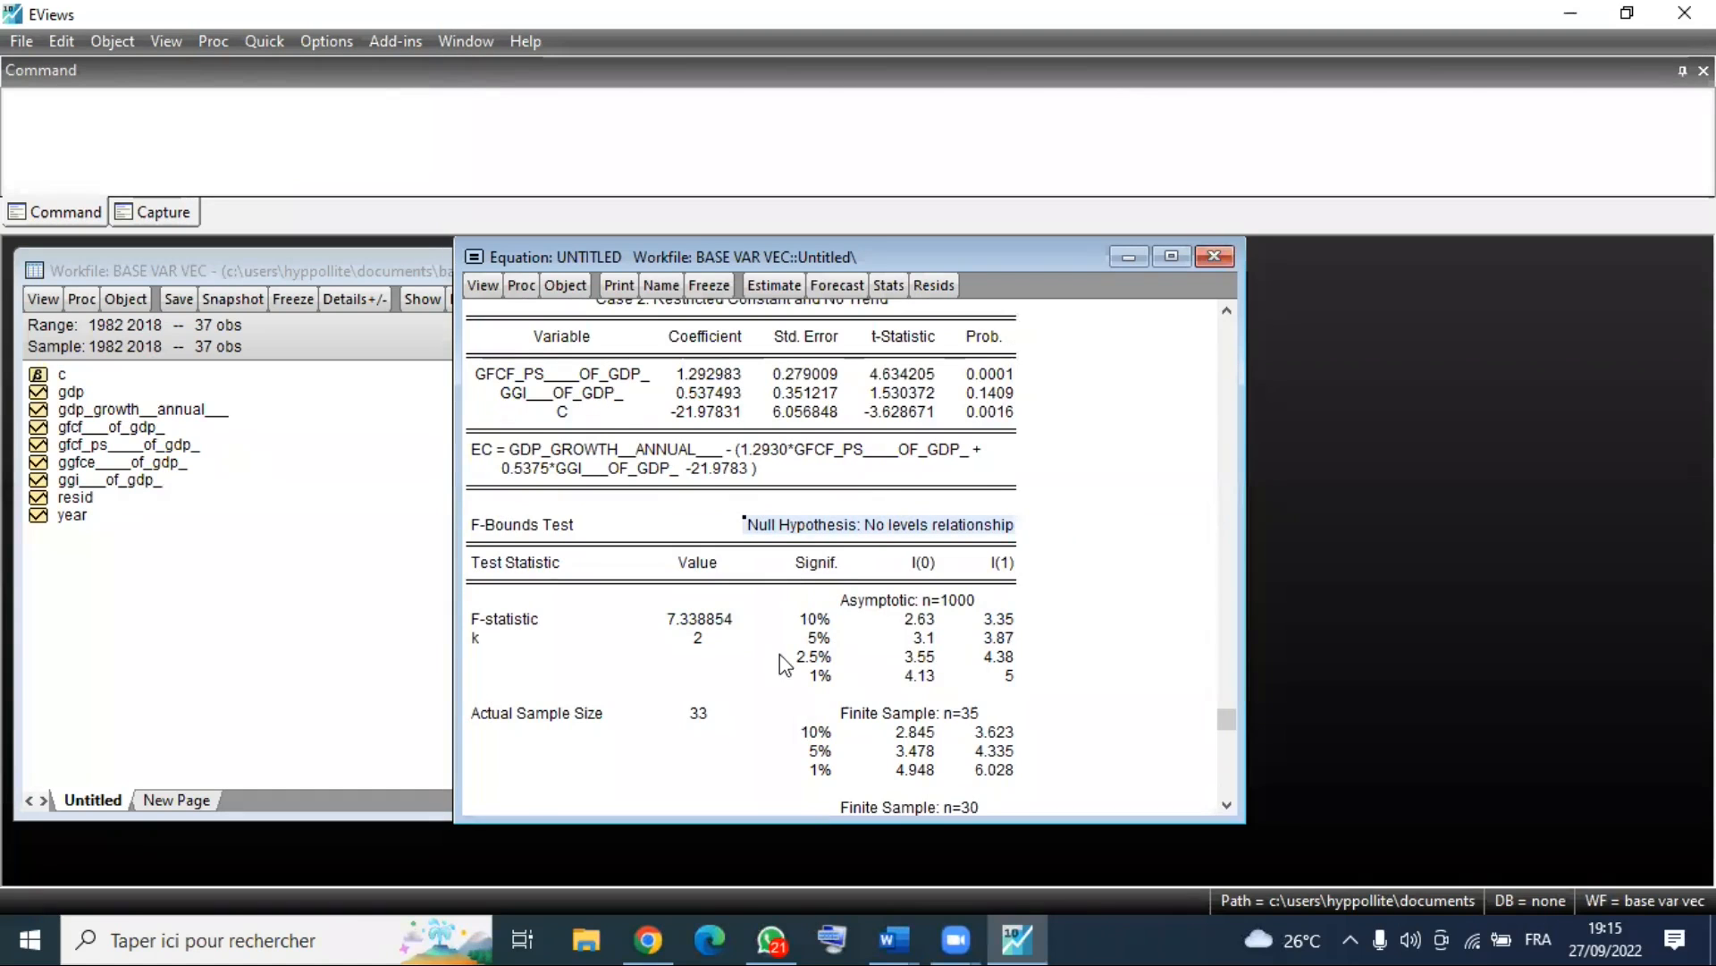
scroll(780, 617, up, 4)
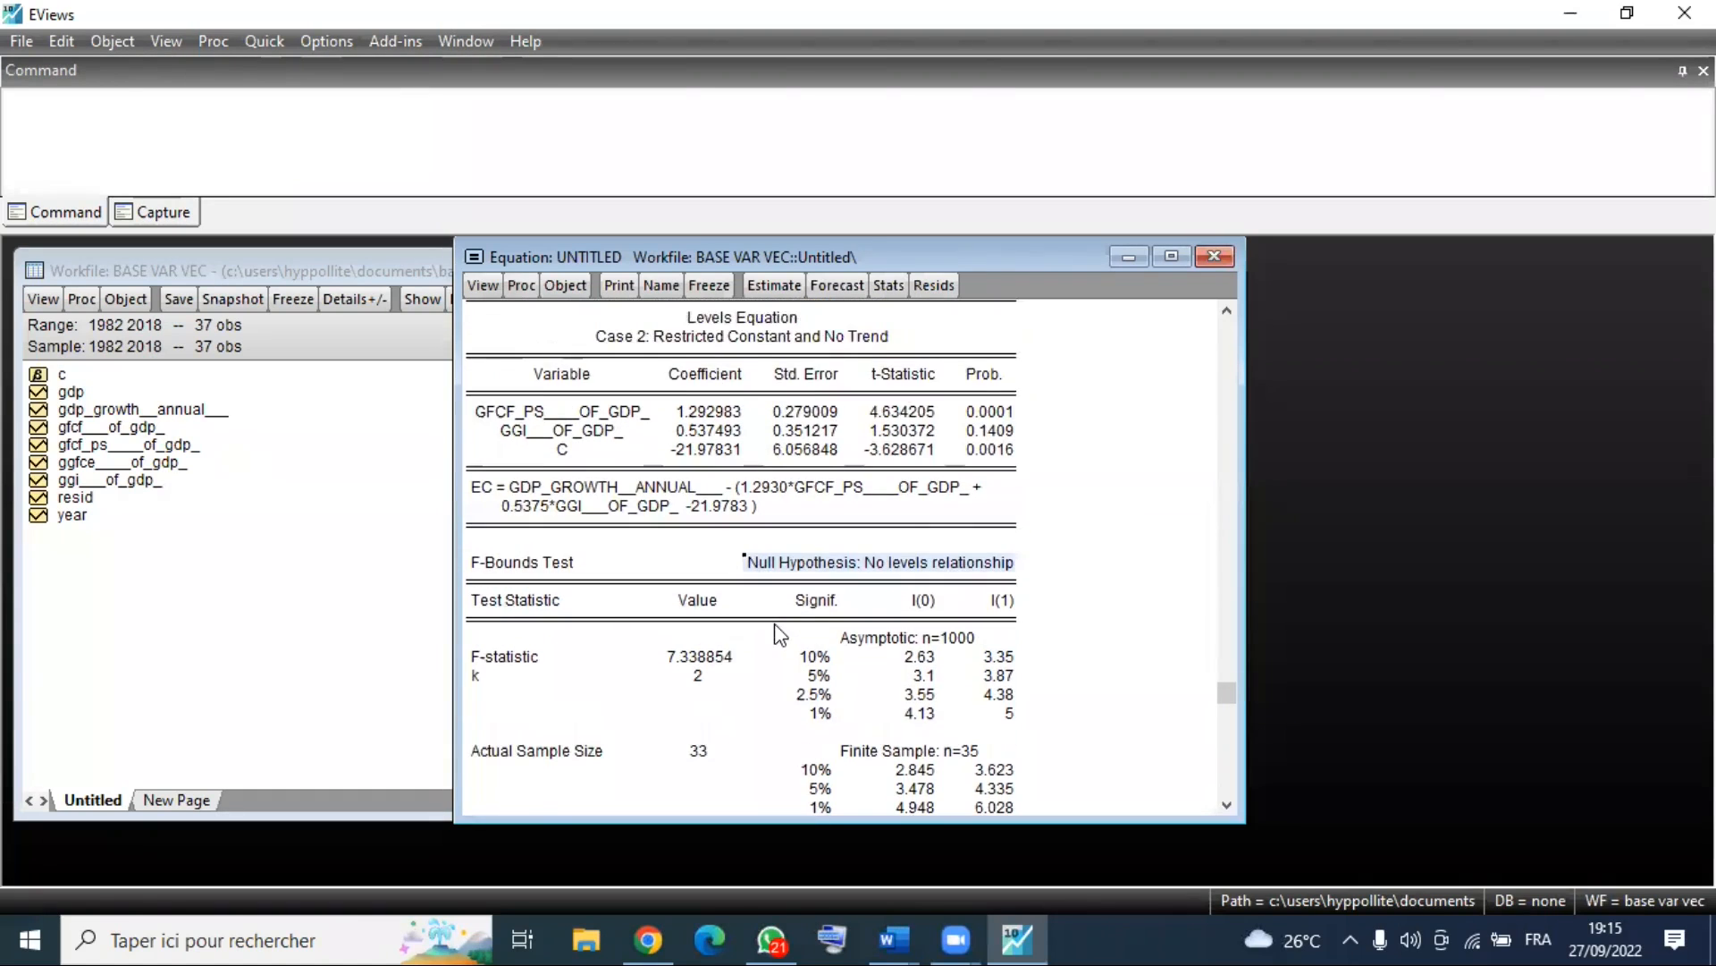
scroll(776, 631, up, 3)
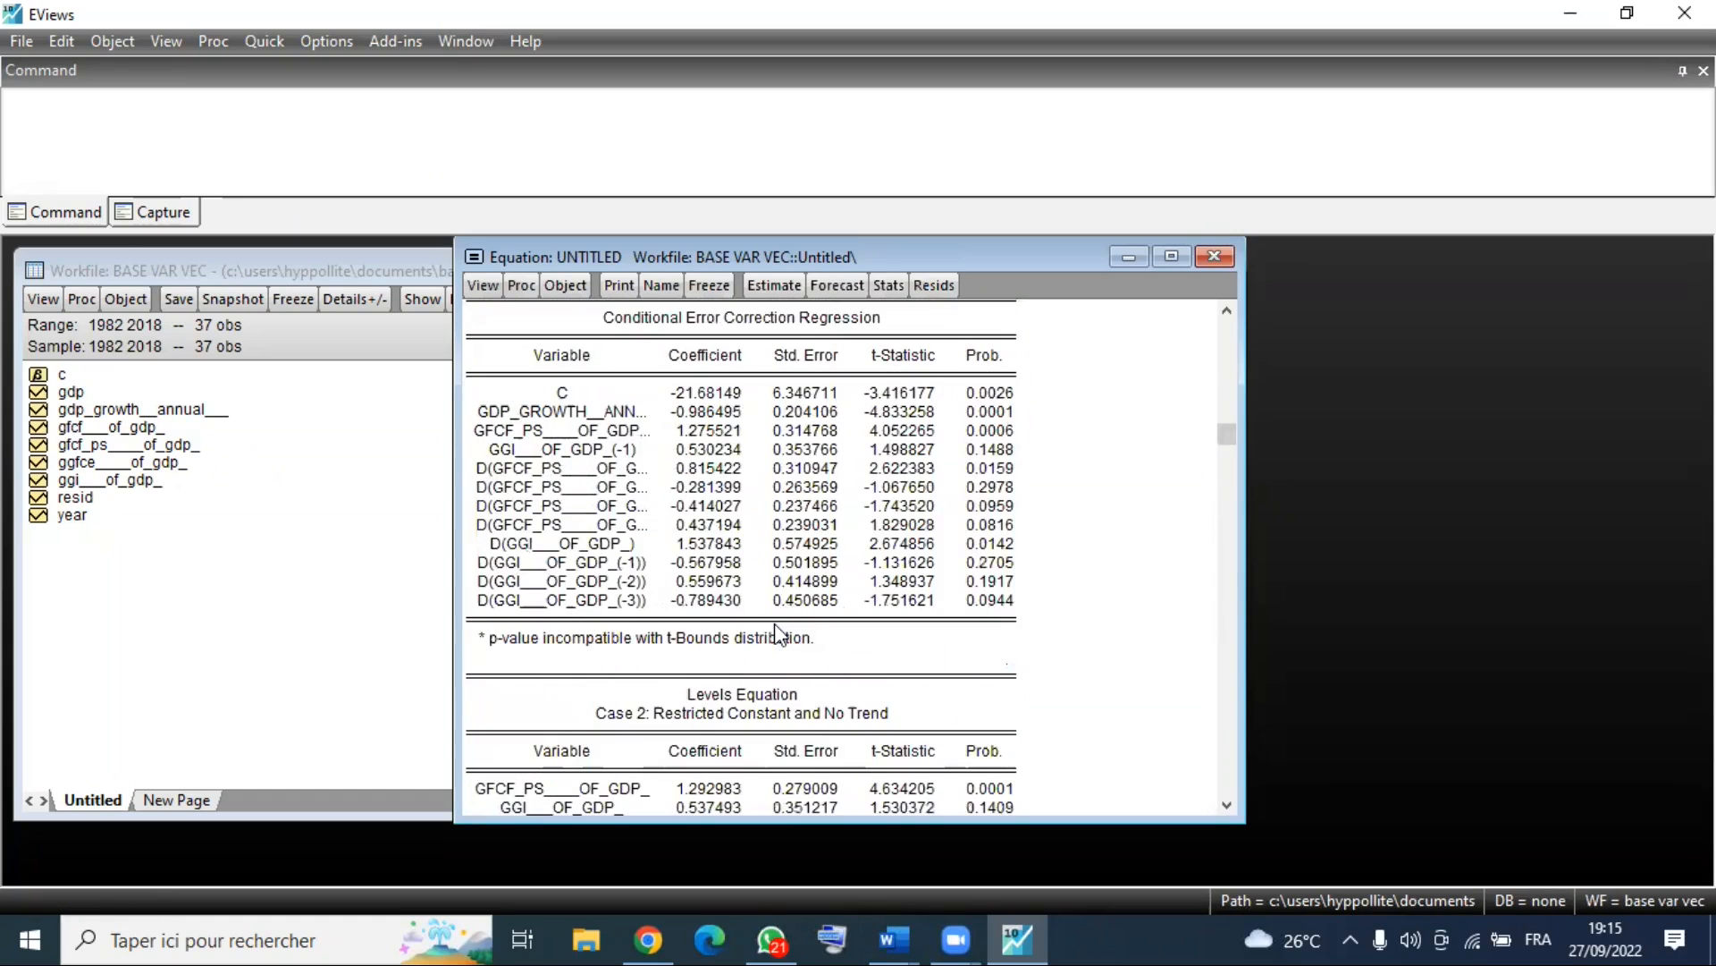
scroll(973, 498, down, 4)
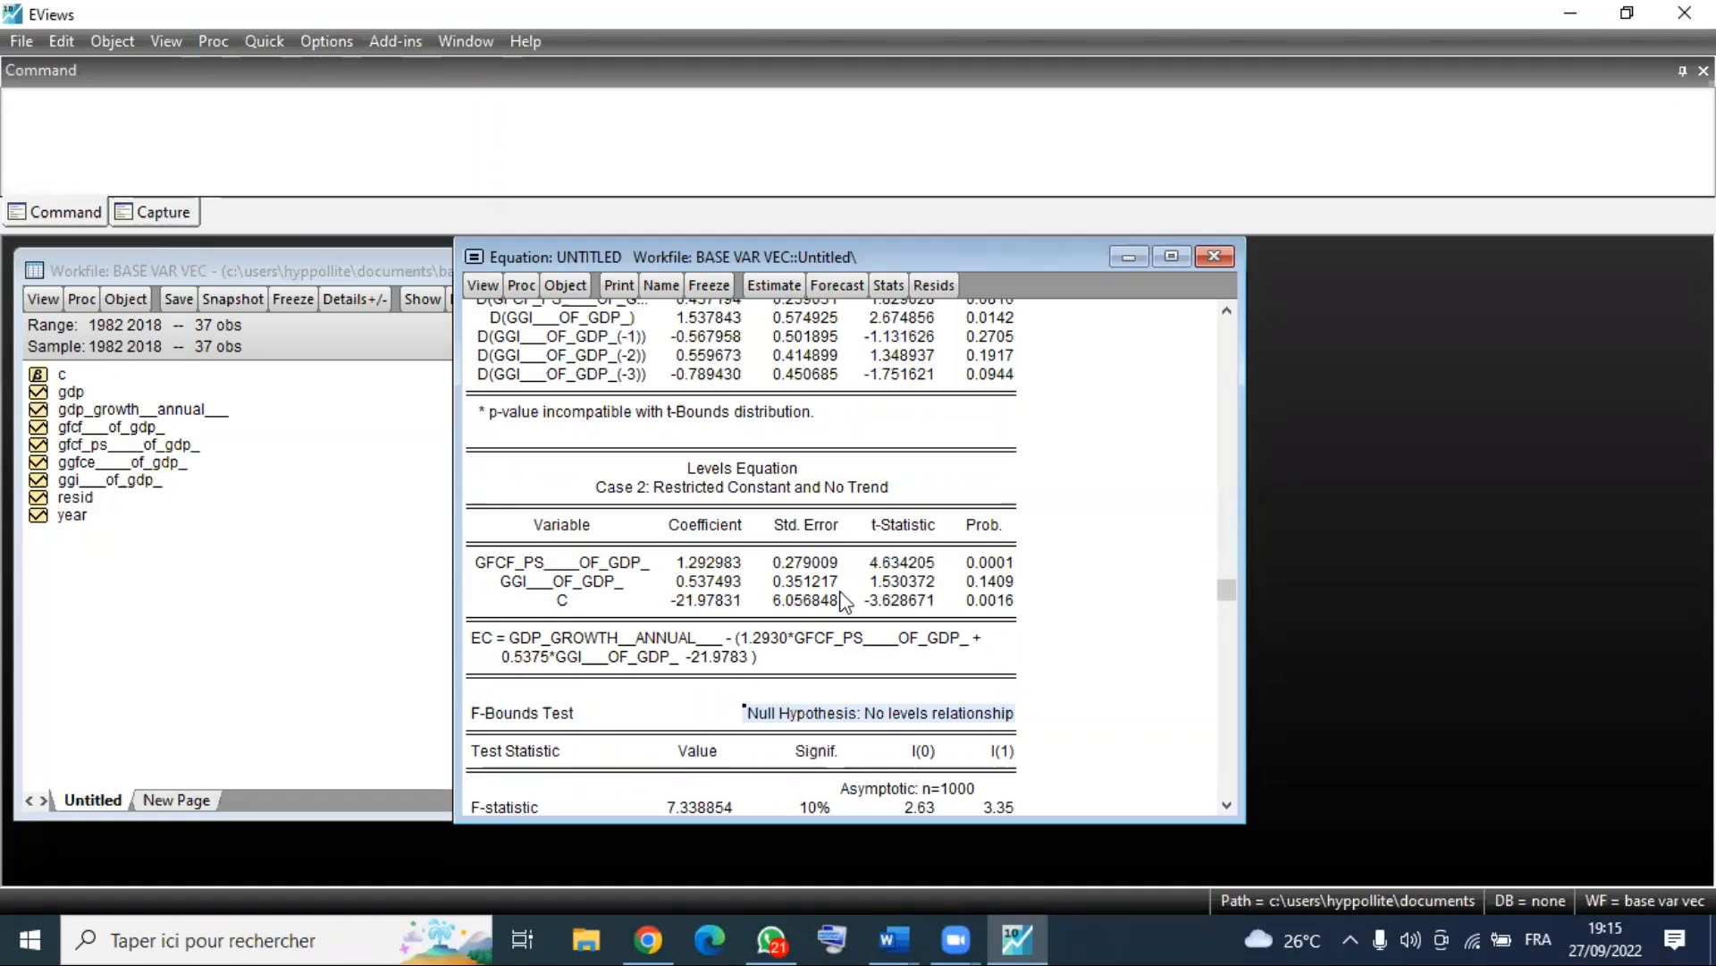
Produce the Error Correction Form for the GDP-growth equation and examine the CointEq(-1) coefficient.
click(480, 287)
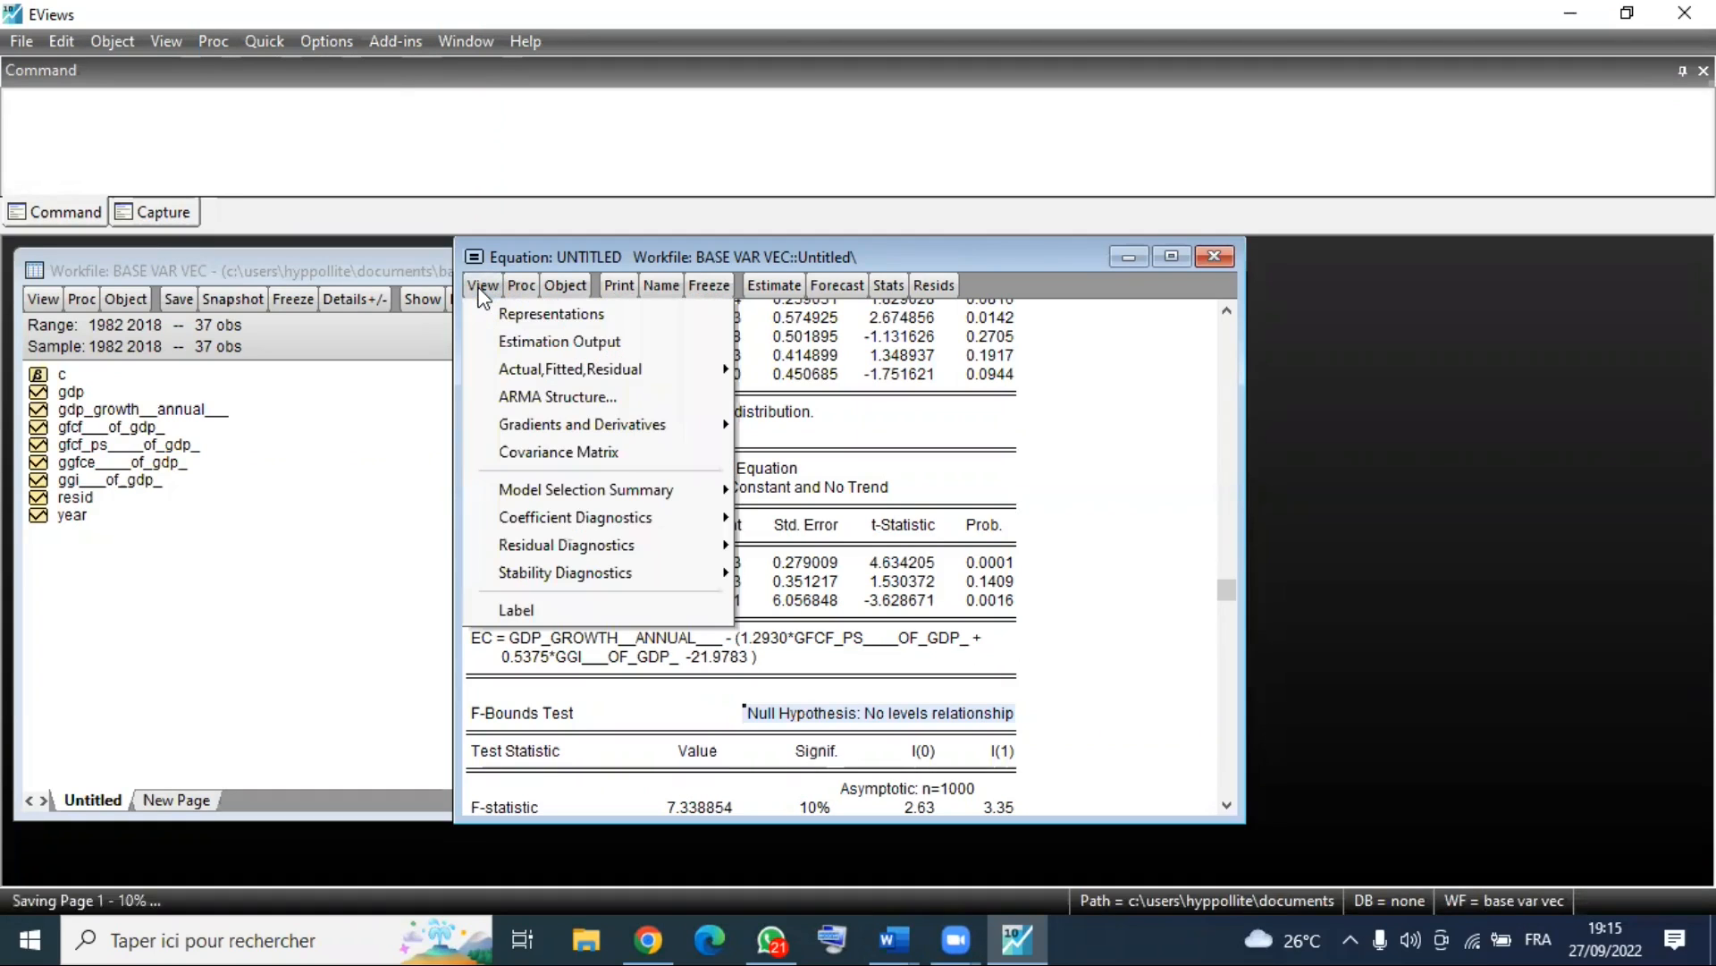
mouse_move(546, 523)
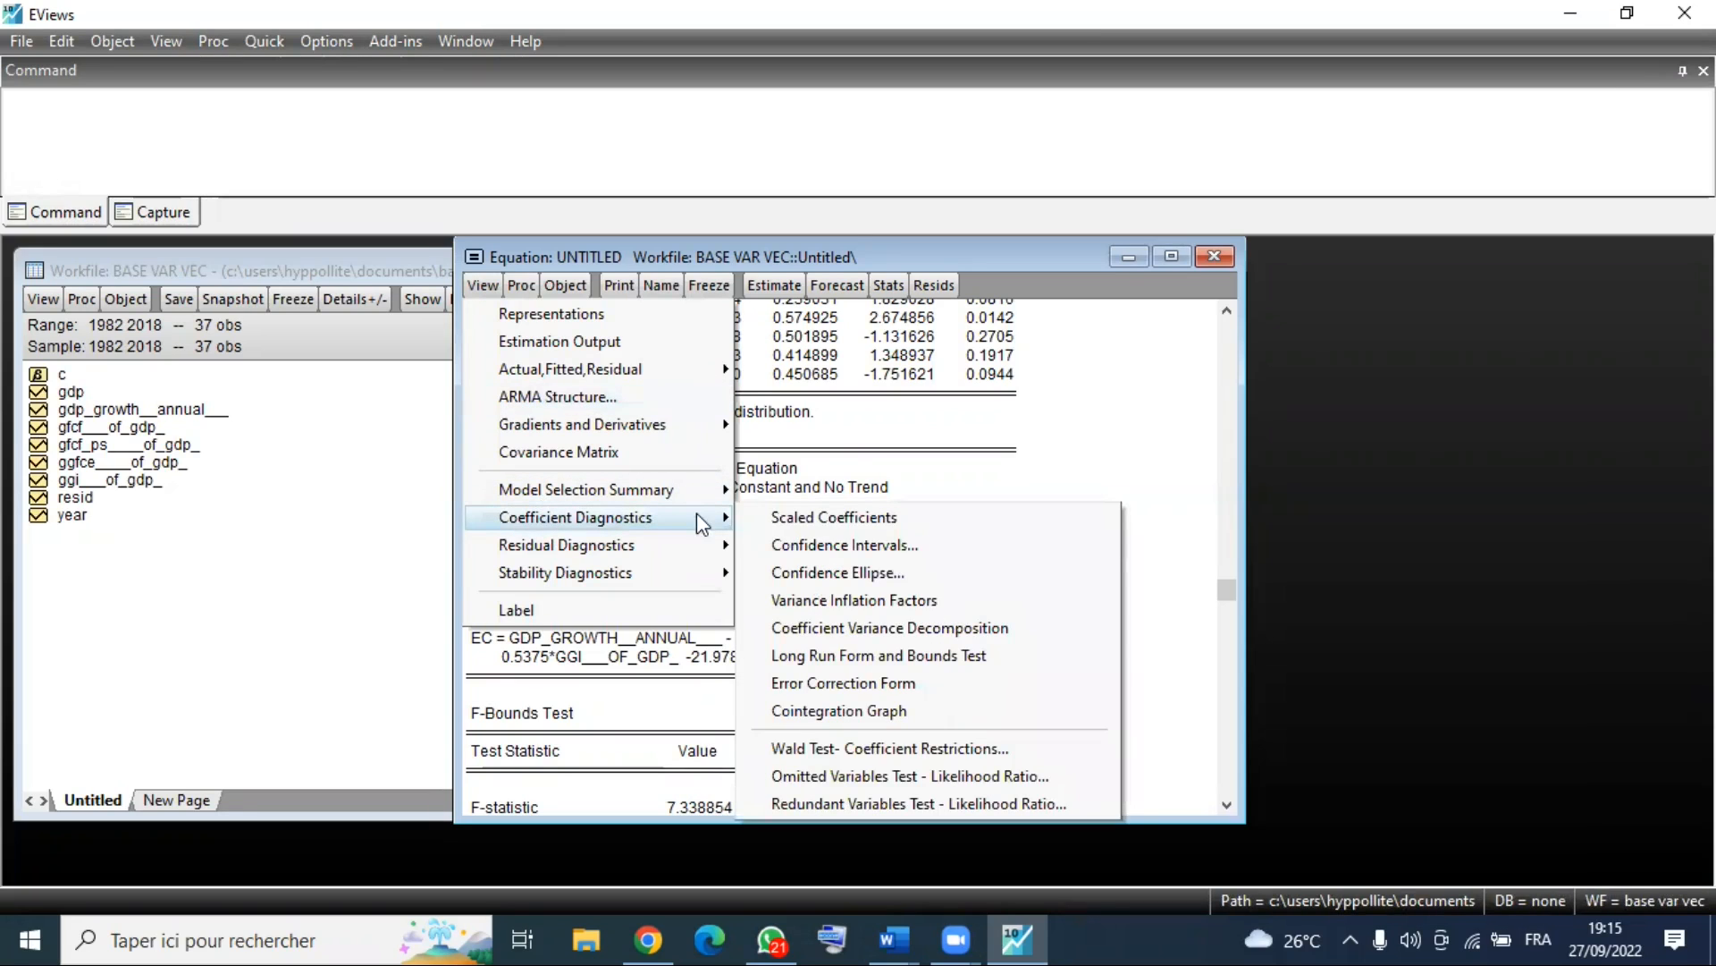
click(834, 683)
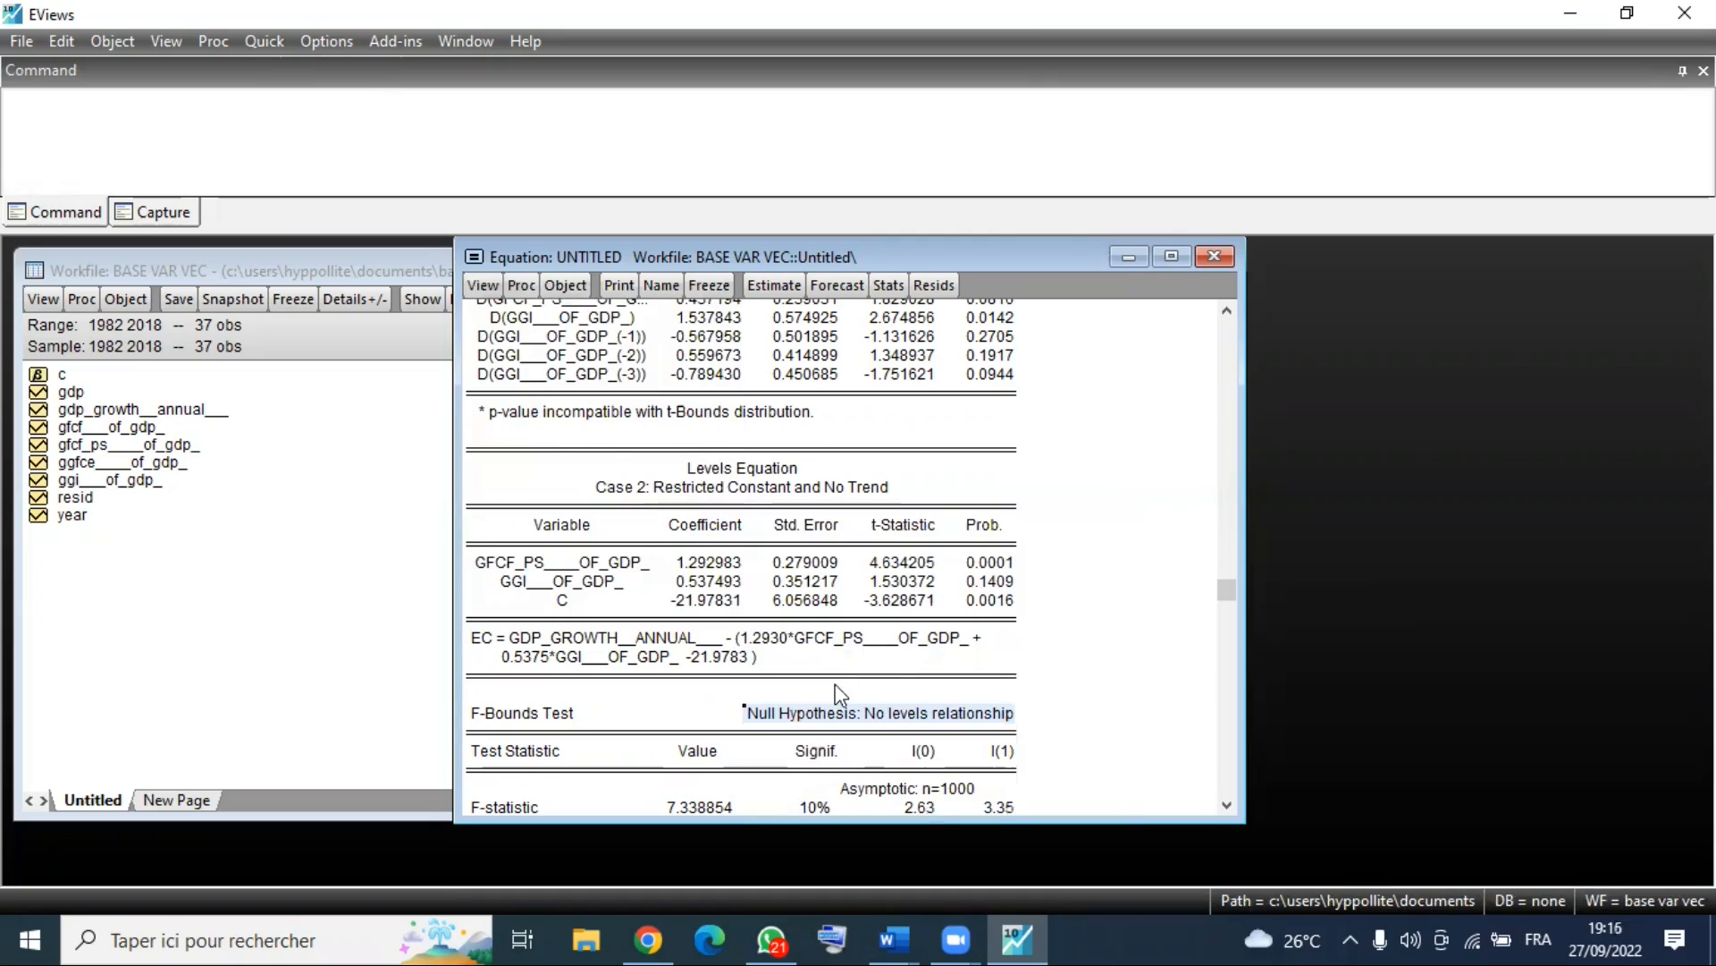
scroll(735, 630, down, 1)
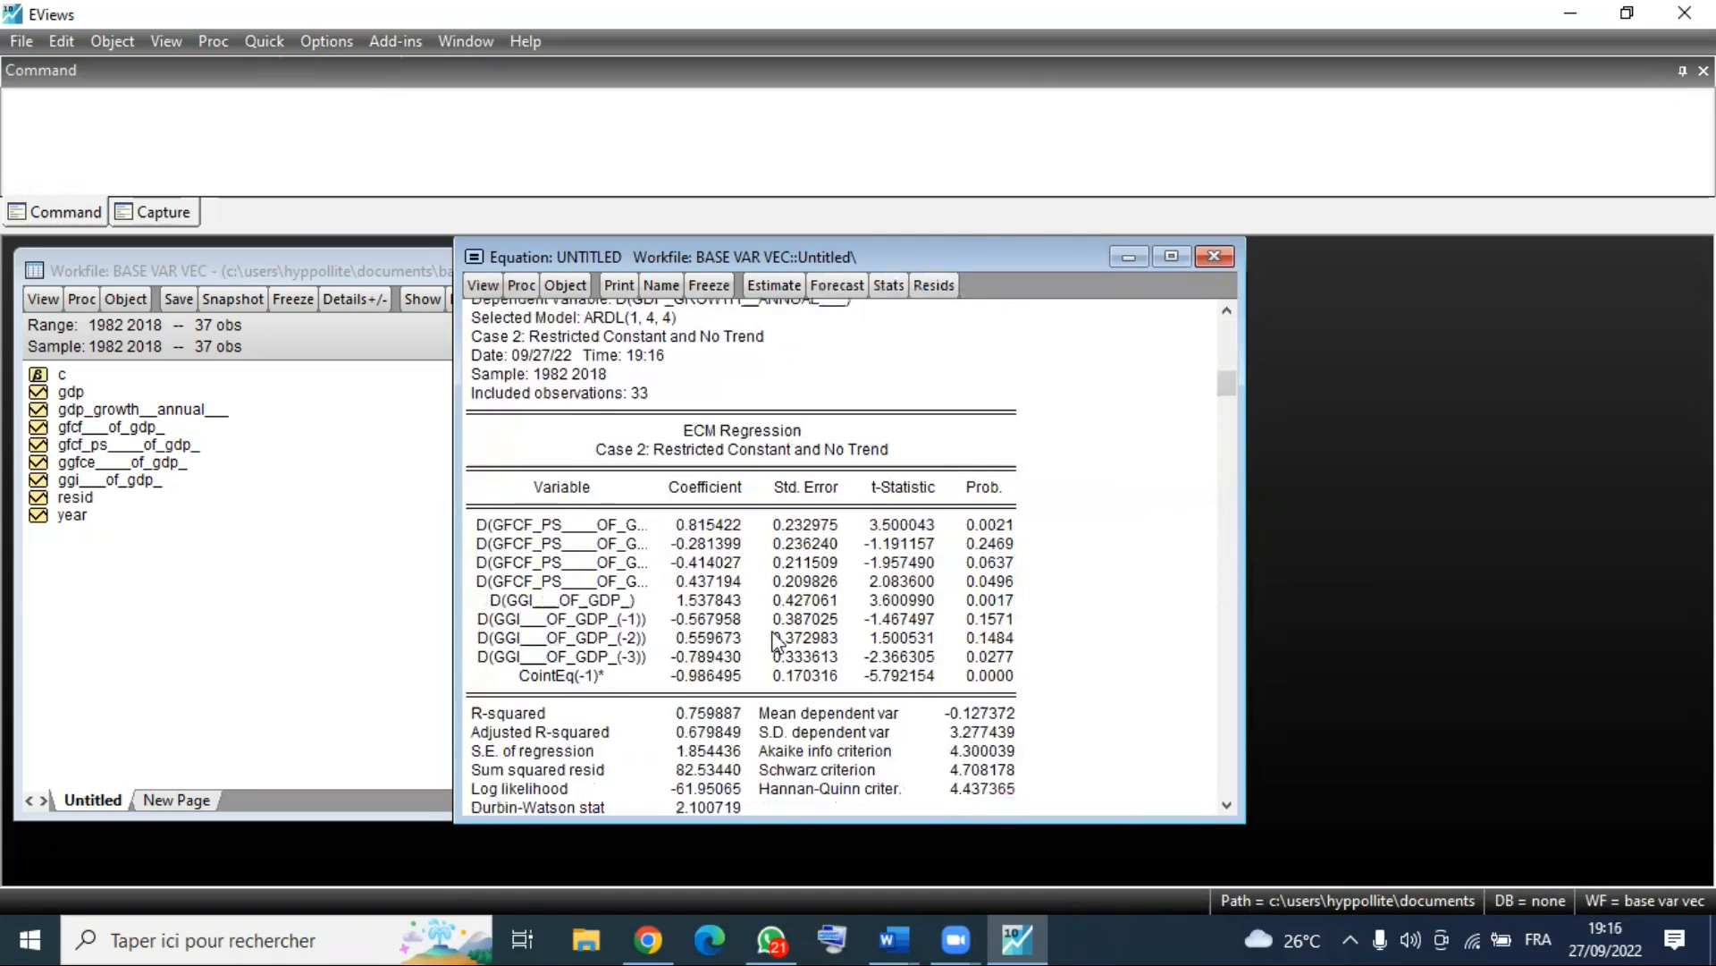
scroll(720, 626, down, 2)
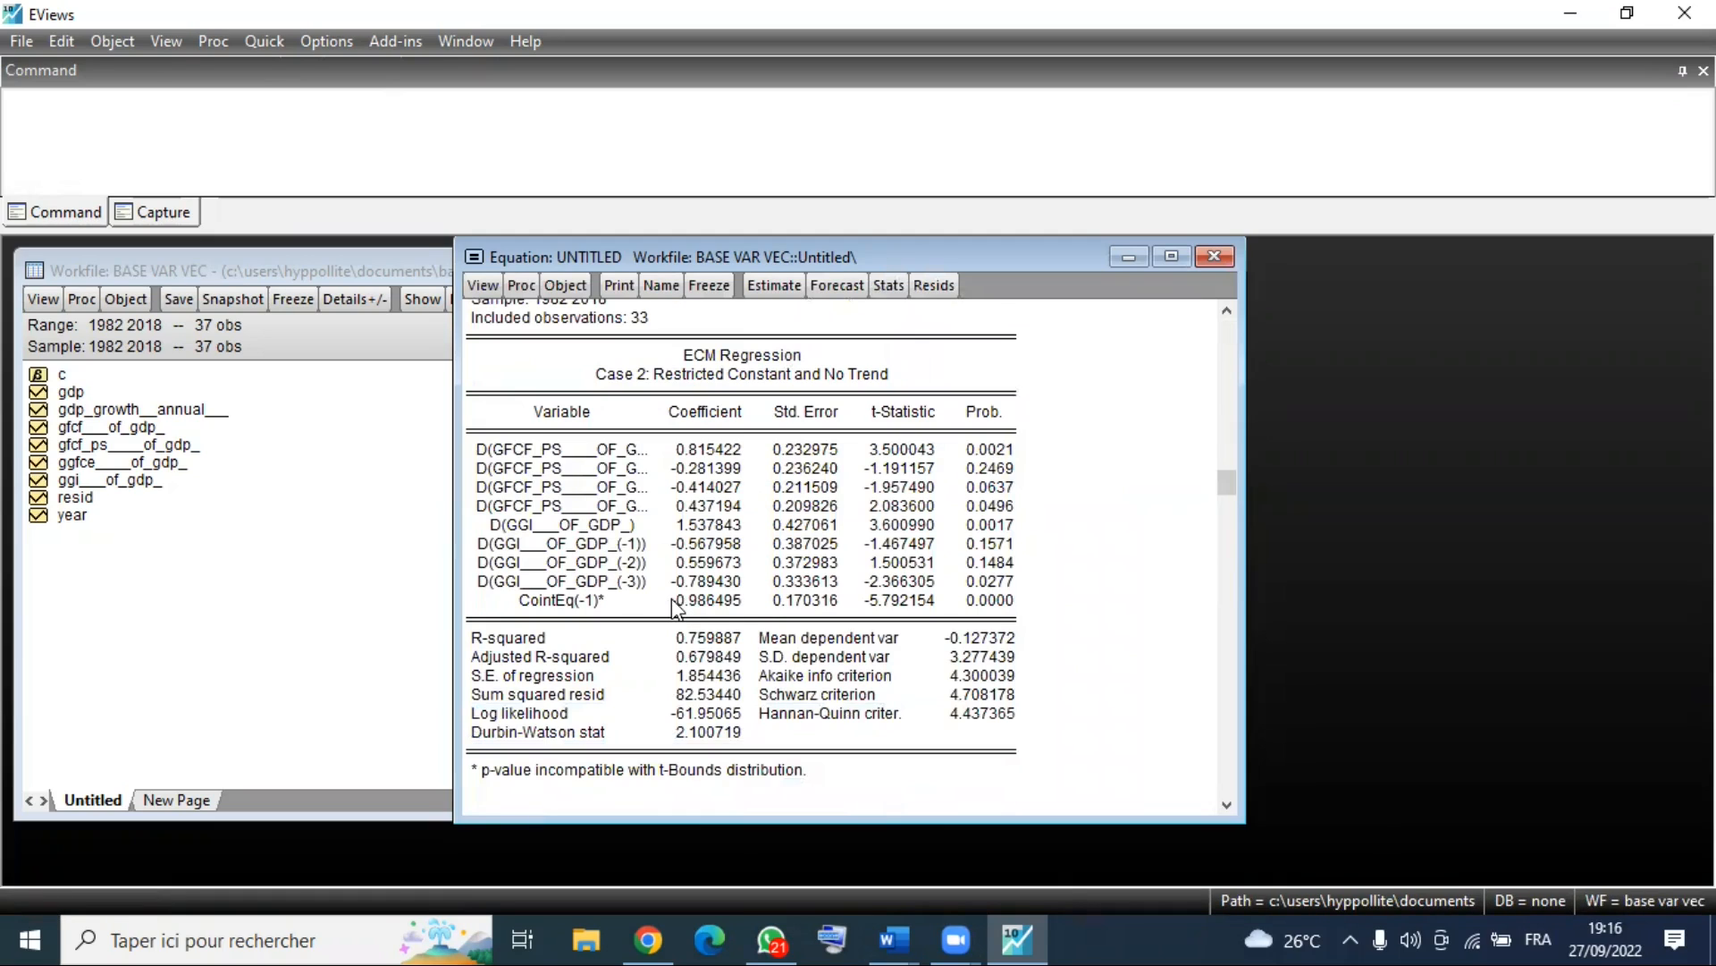
click(687, 601)
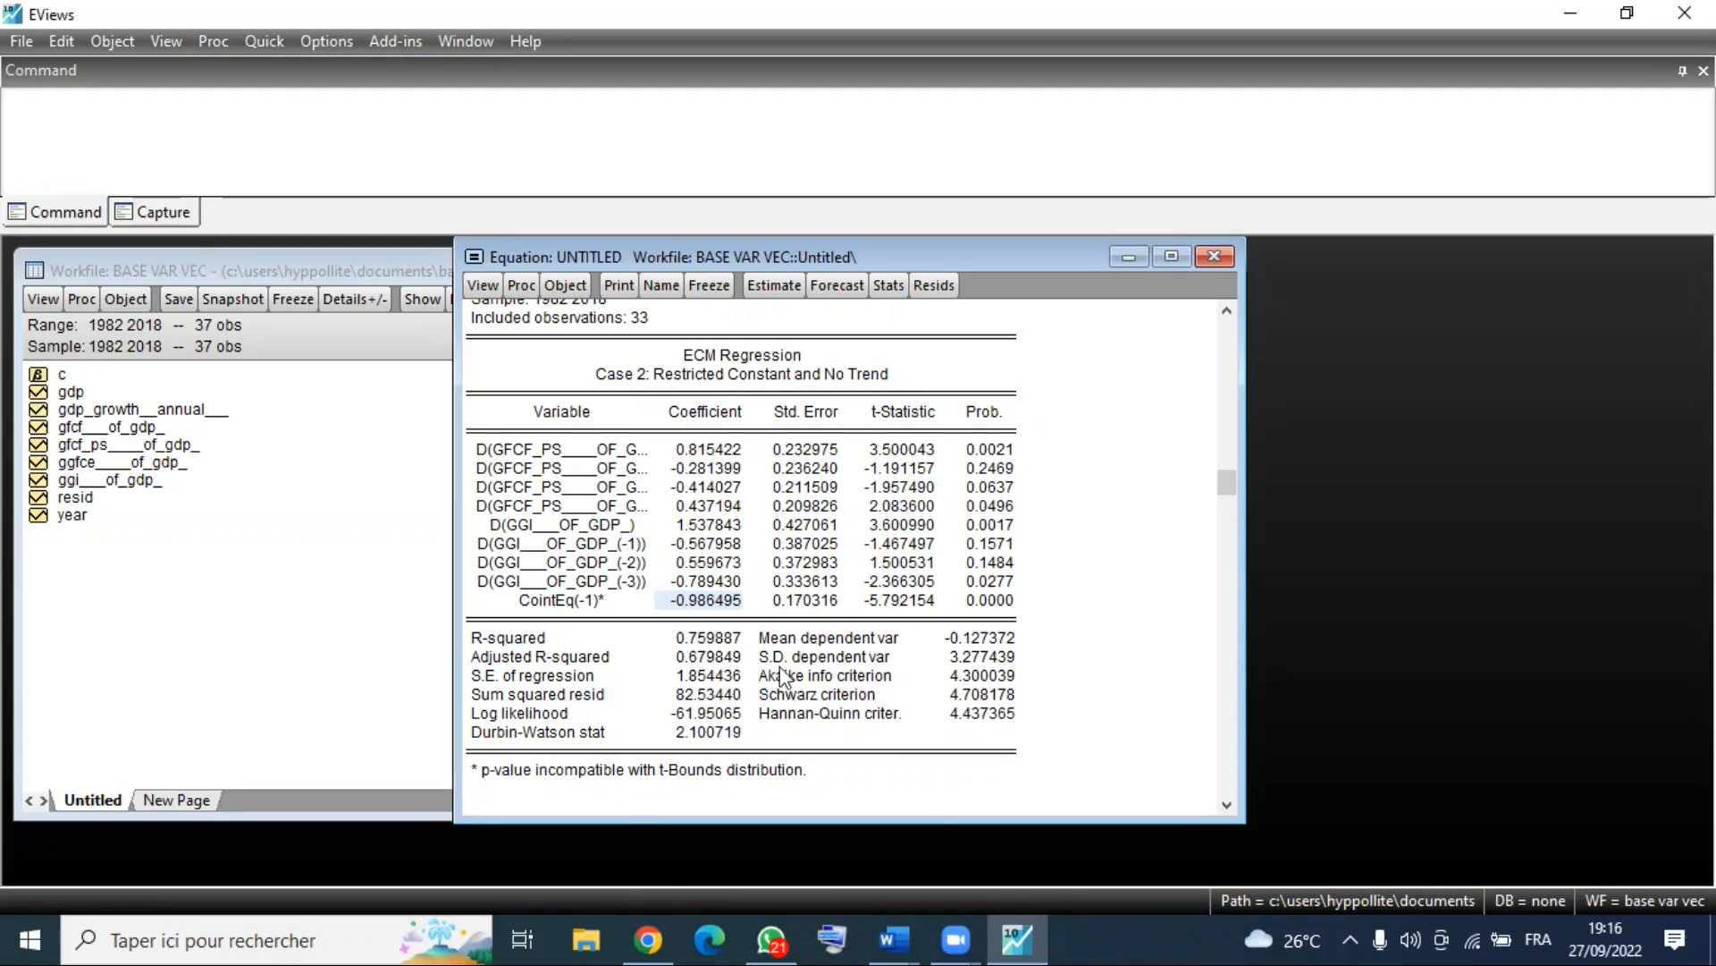
Run the histogram normality test on the GDP-growth equation's residuals.
click(487, 288)
mouse_move(608, 550)
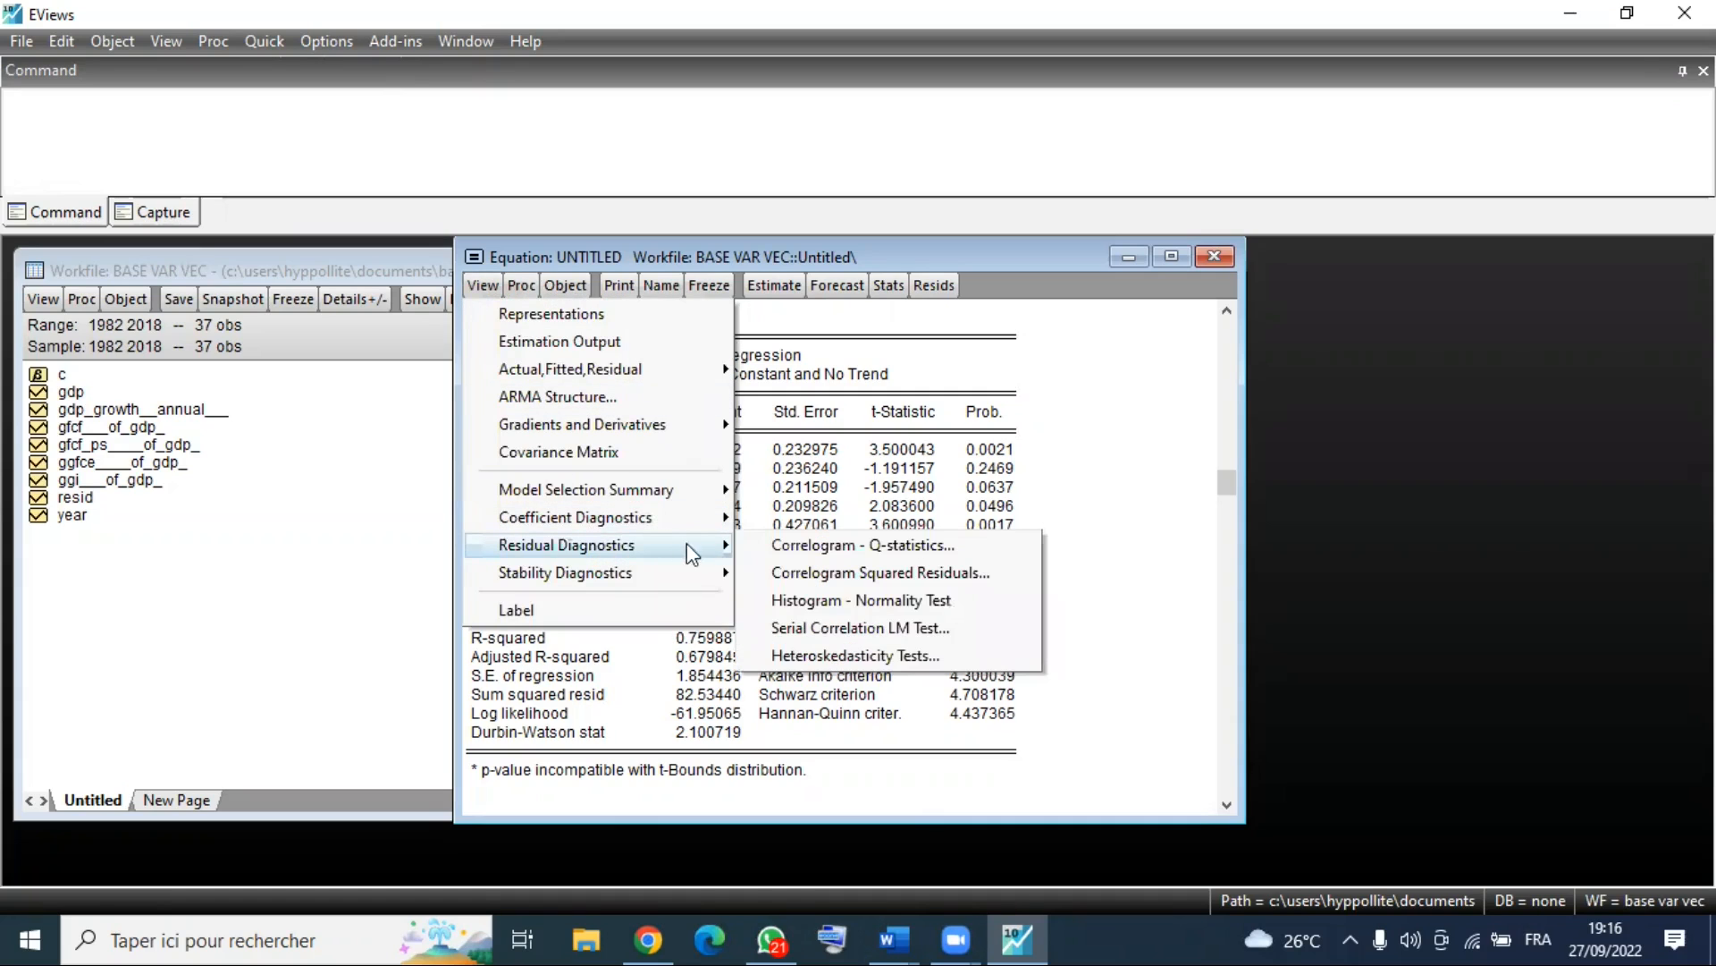
click(863, 601)
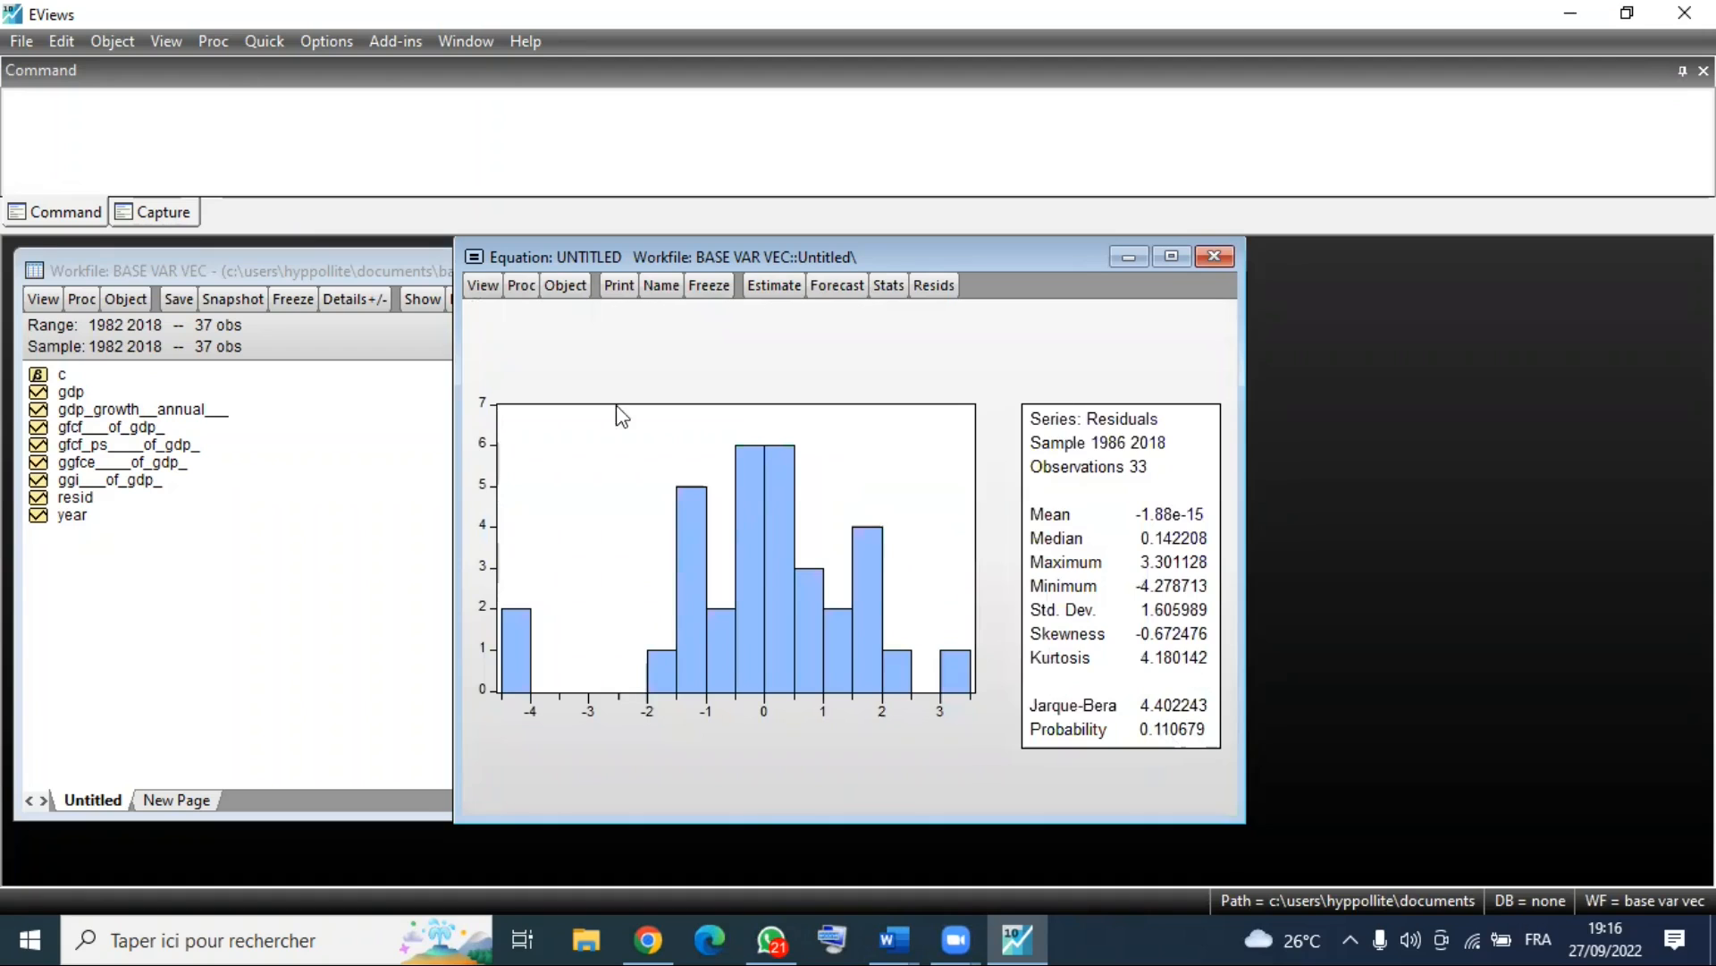
Run the Breusch-Pagan-Godfrey heteroskedasticity test on the GDP-growth equation and check the probability of its F-statistic.
click(485, 286)
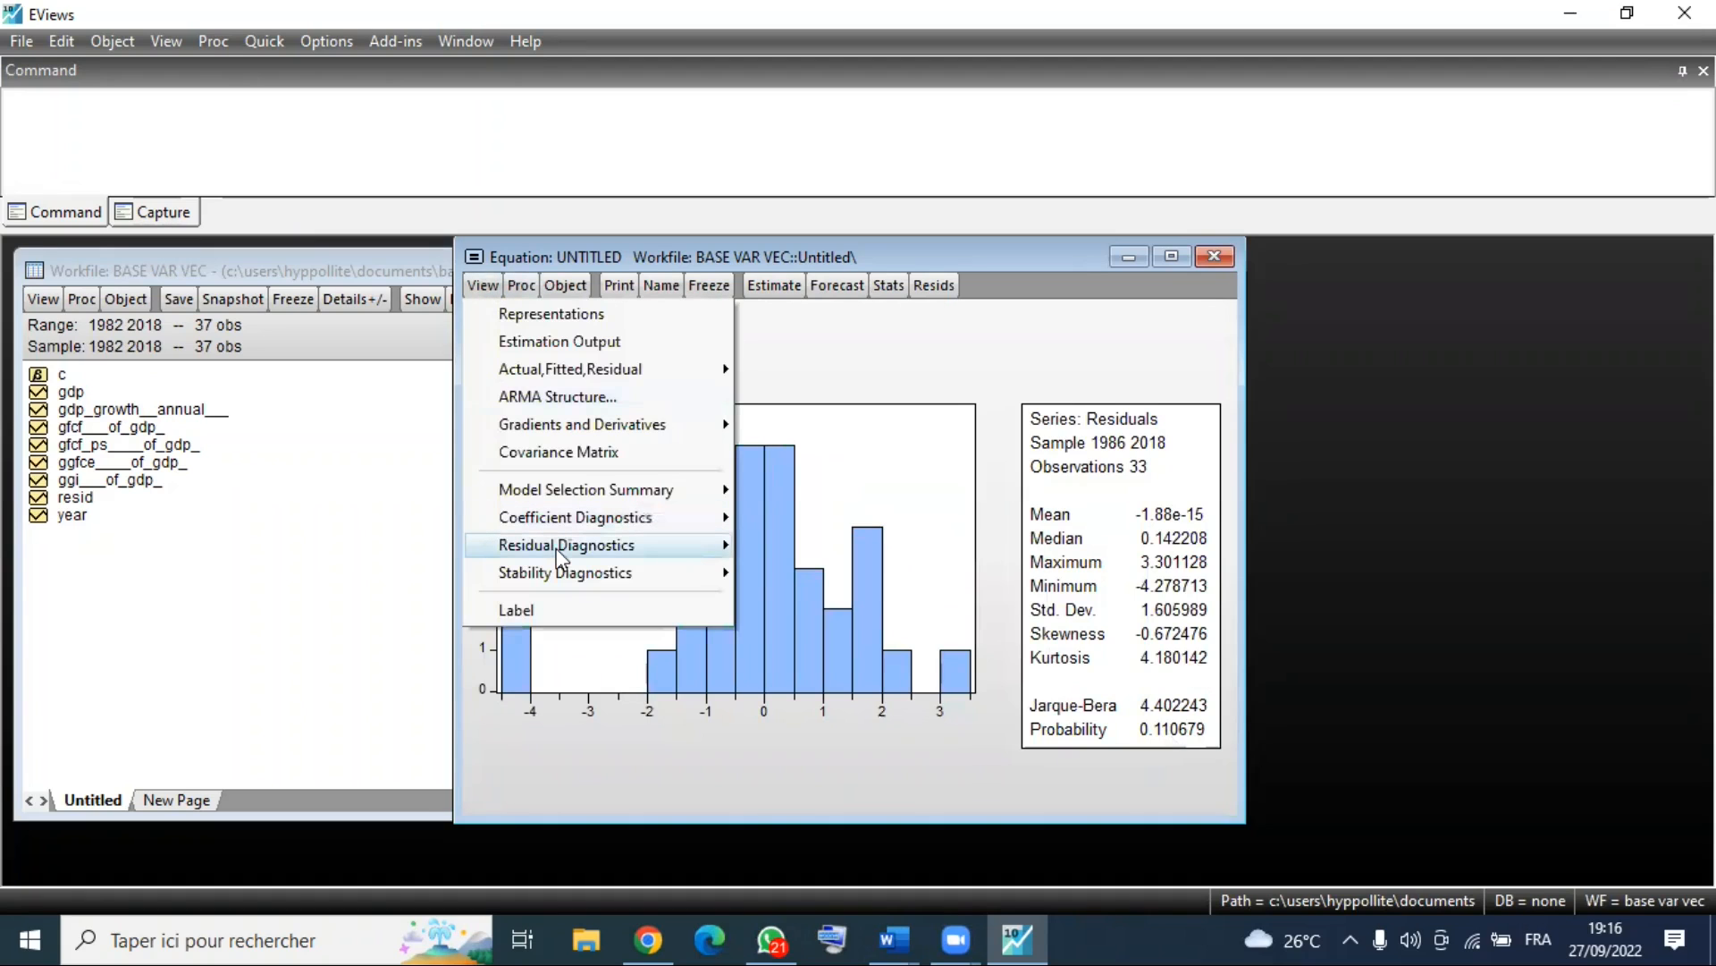
mouse_move(589, 547)
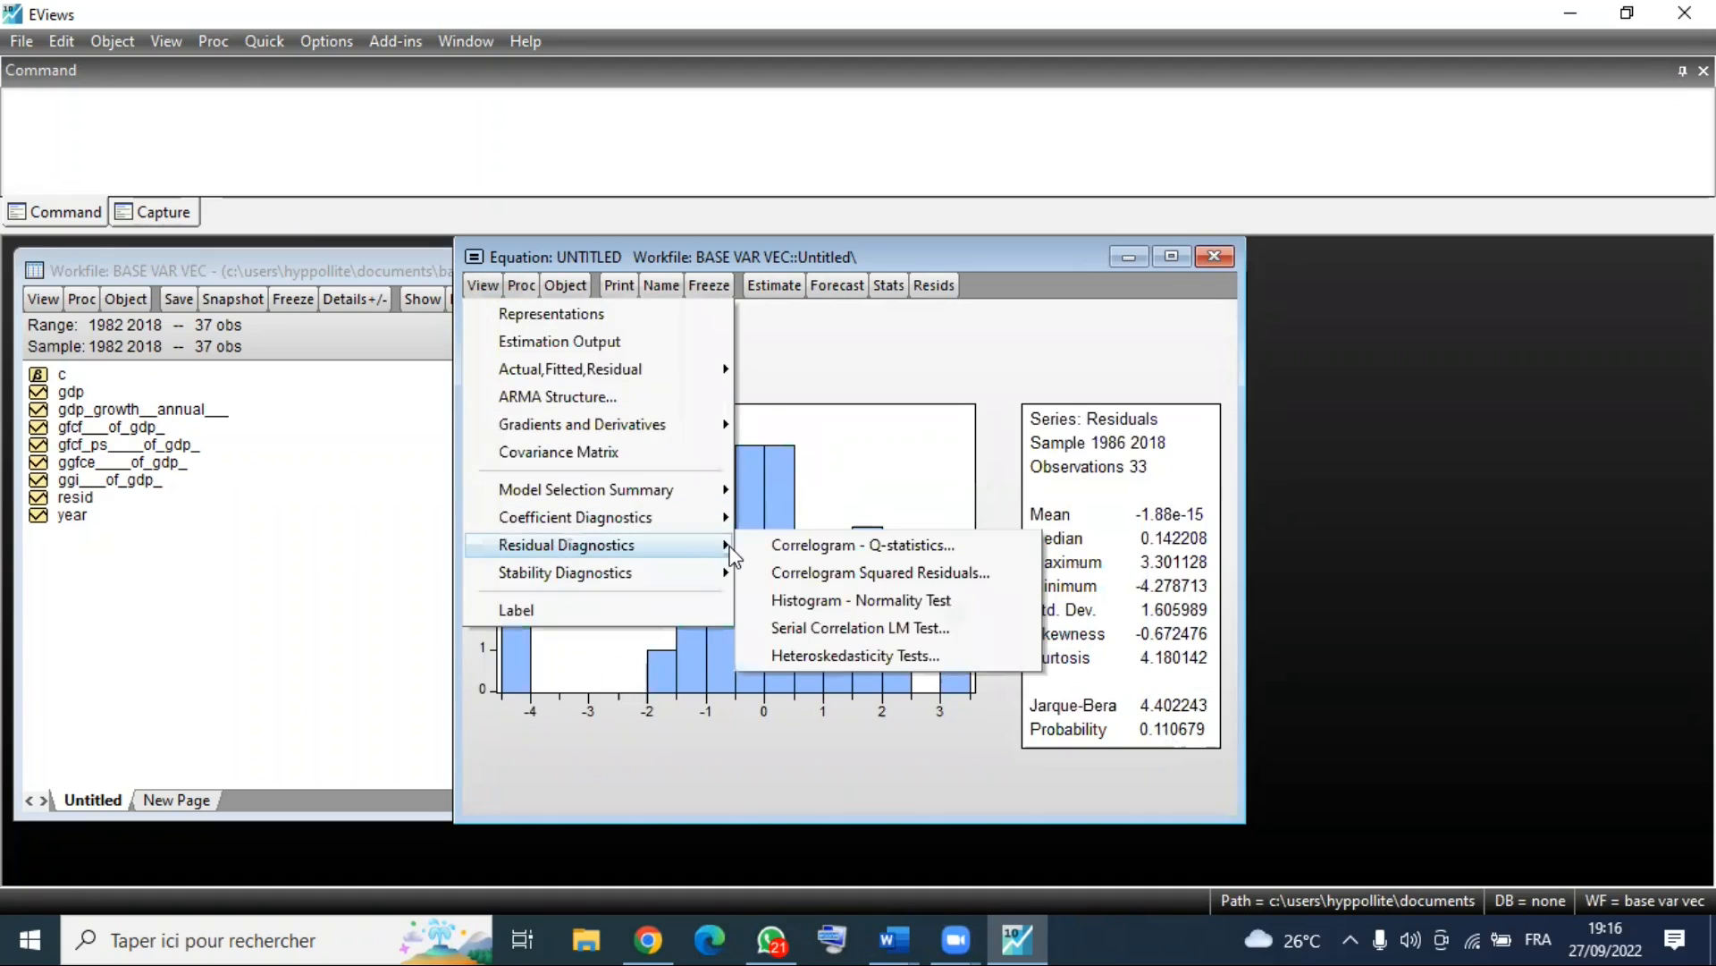
click(851, 652)
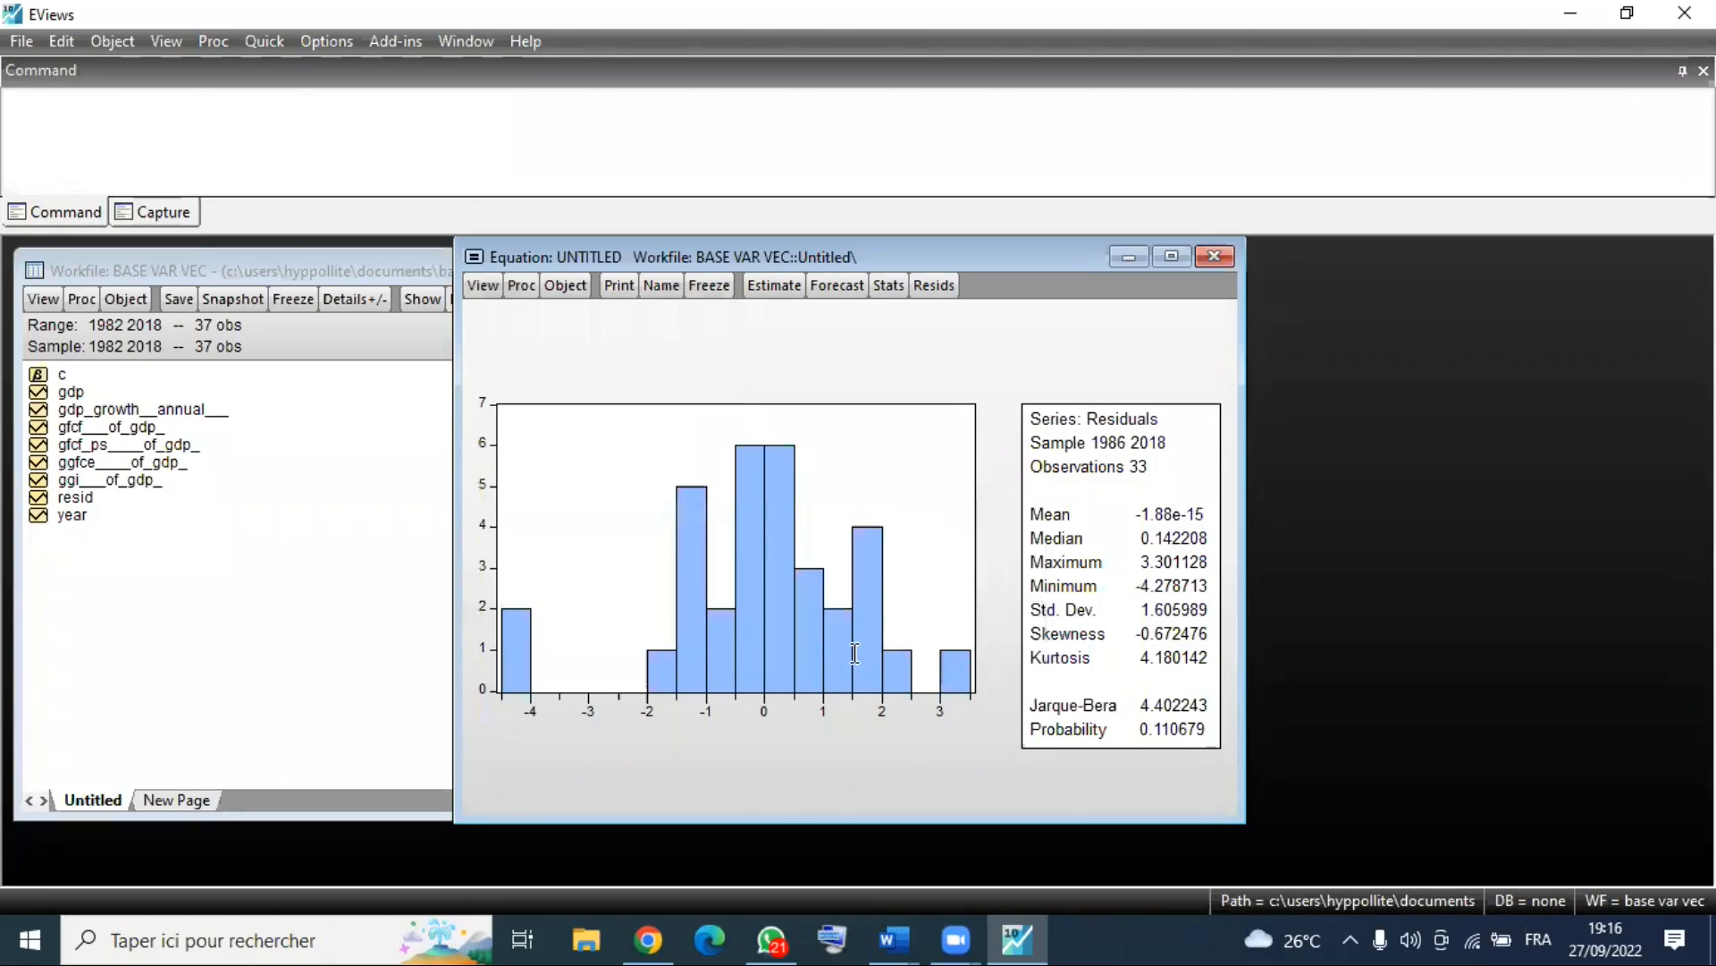
click(798, 712)
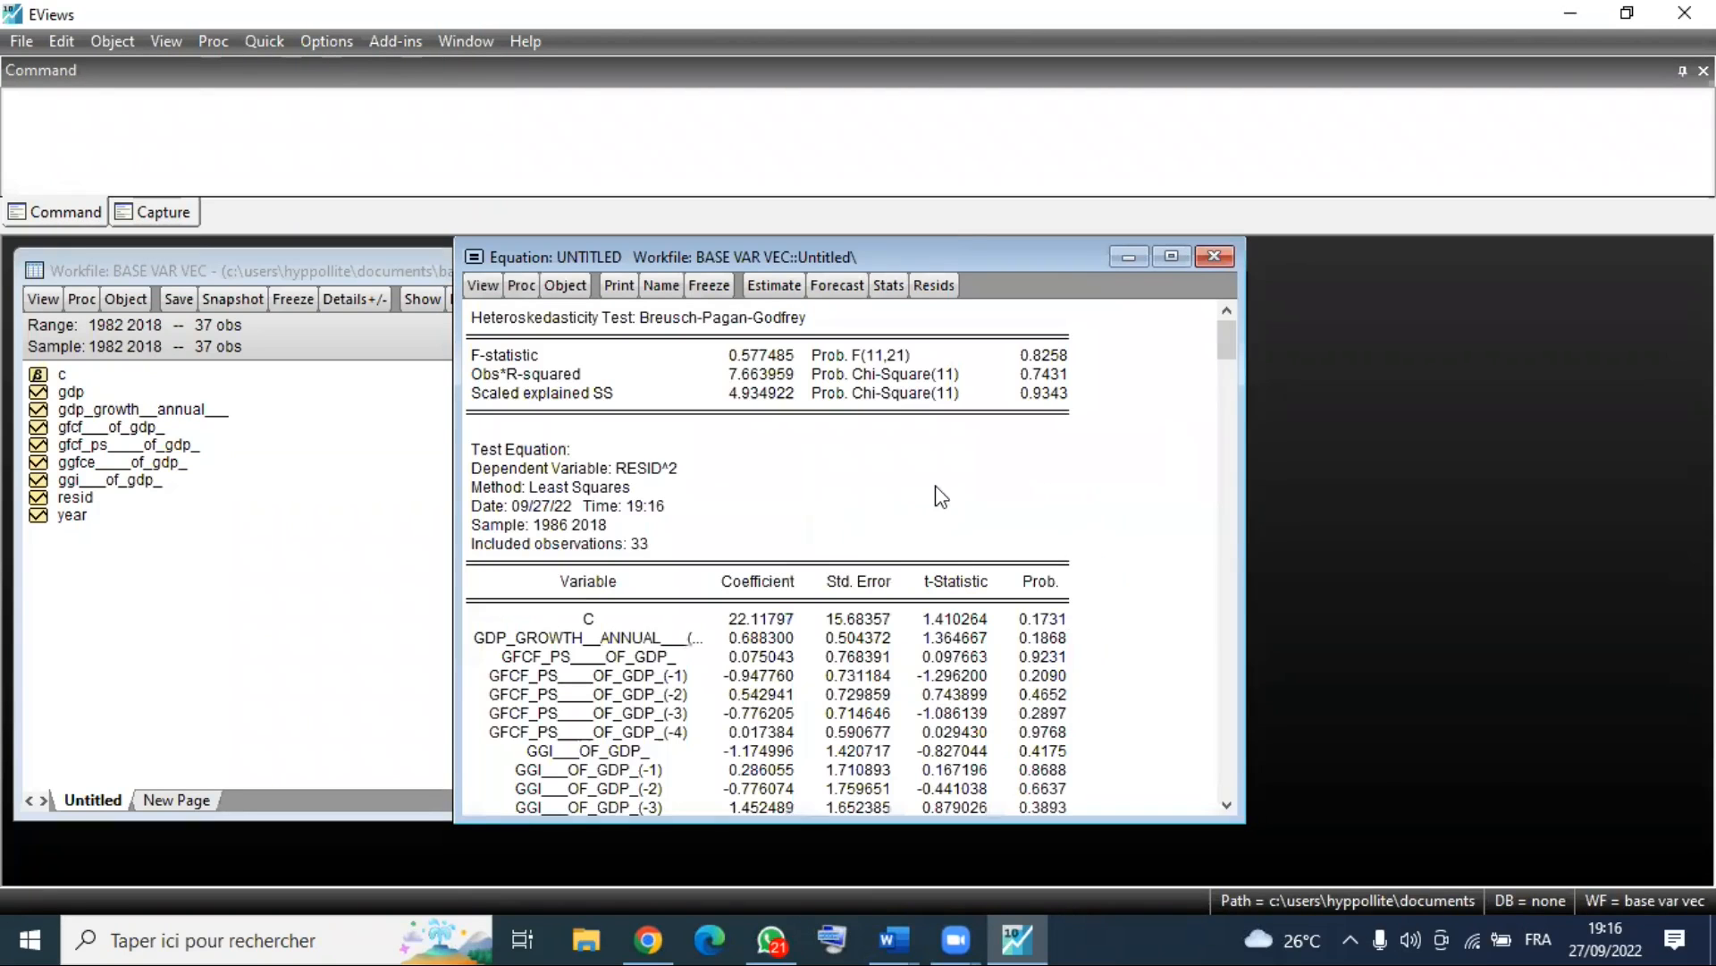
click(1024, 358)
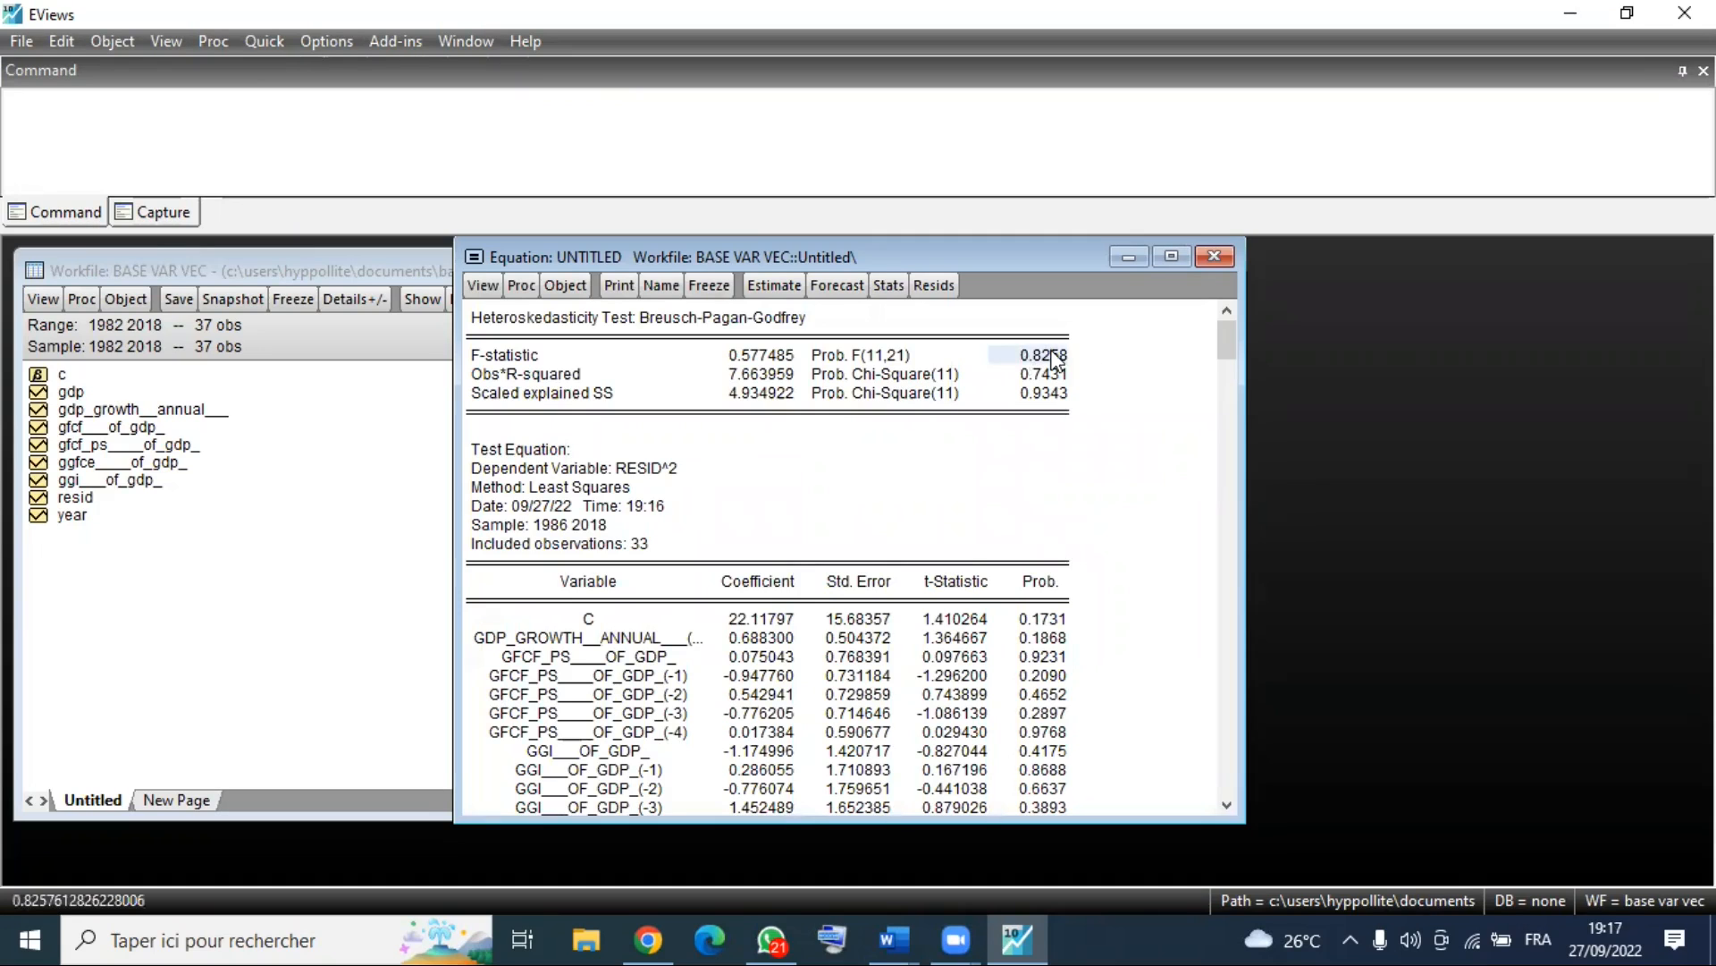
Run the Breusch-Godfrey Serial Correlation LM test on the GDP-growth equation and check its F and Chi-Square probabilities.
click(483, 286)
mouse_move(656, 543)
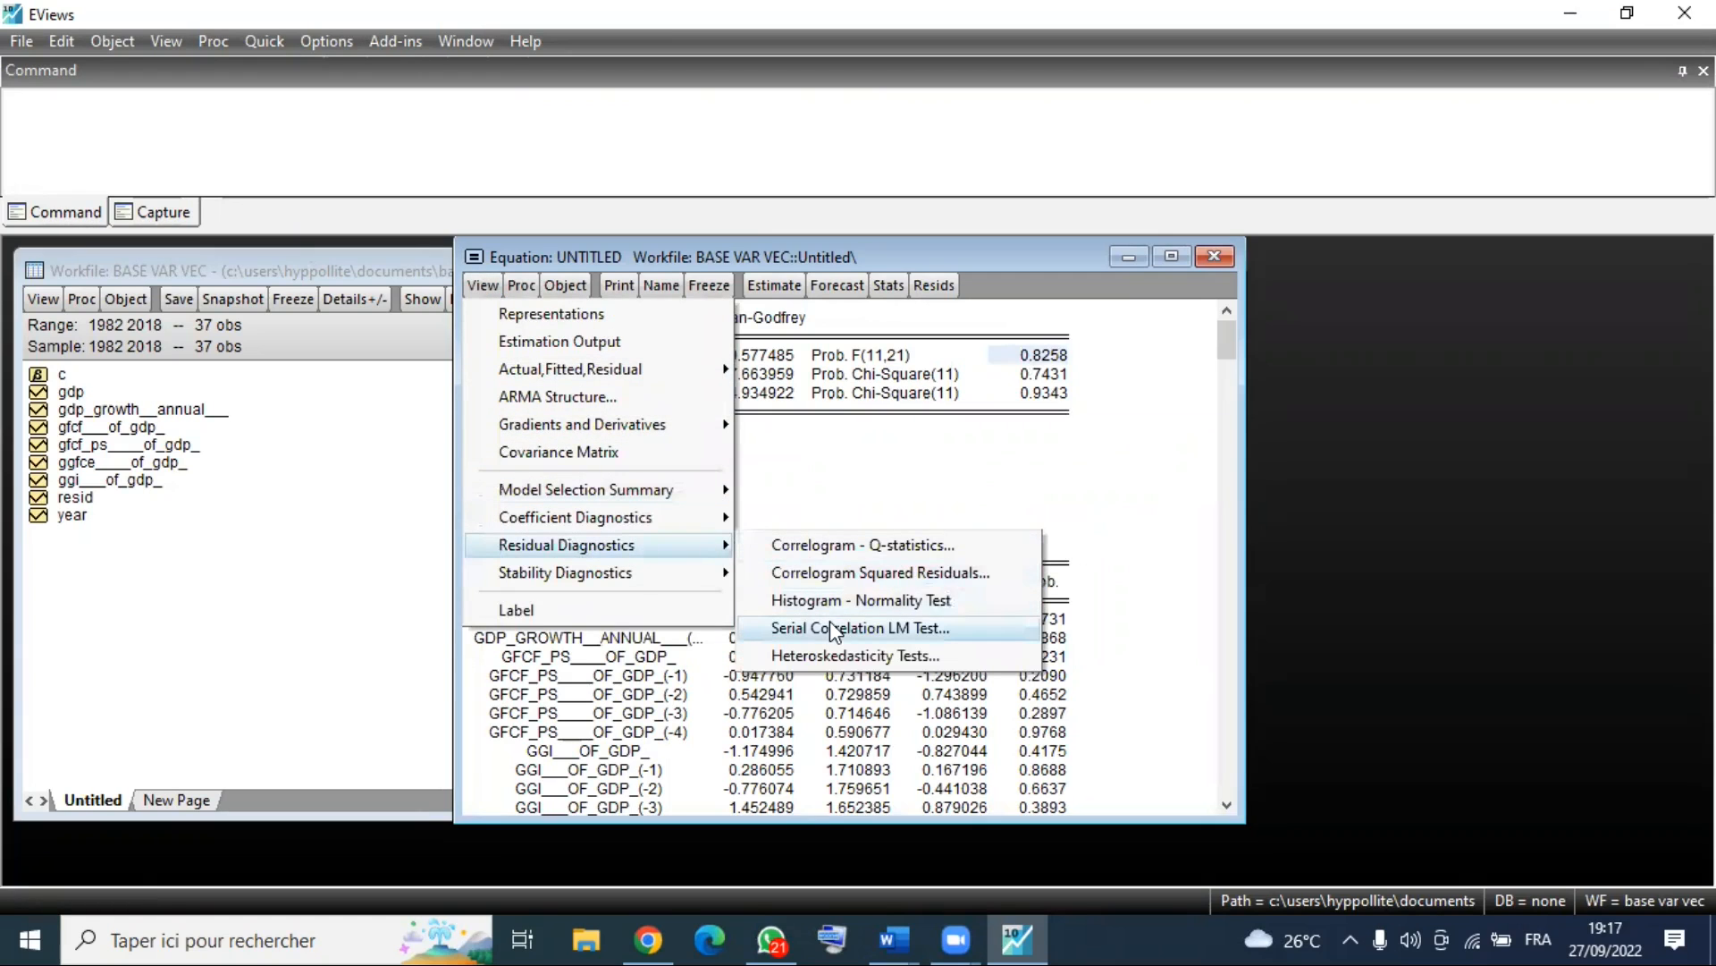
click(851, 634)
click(790, 578)
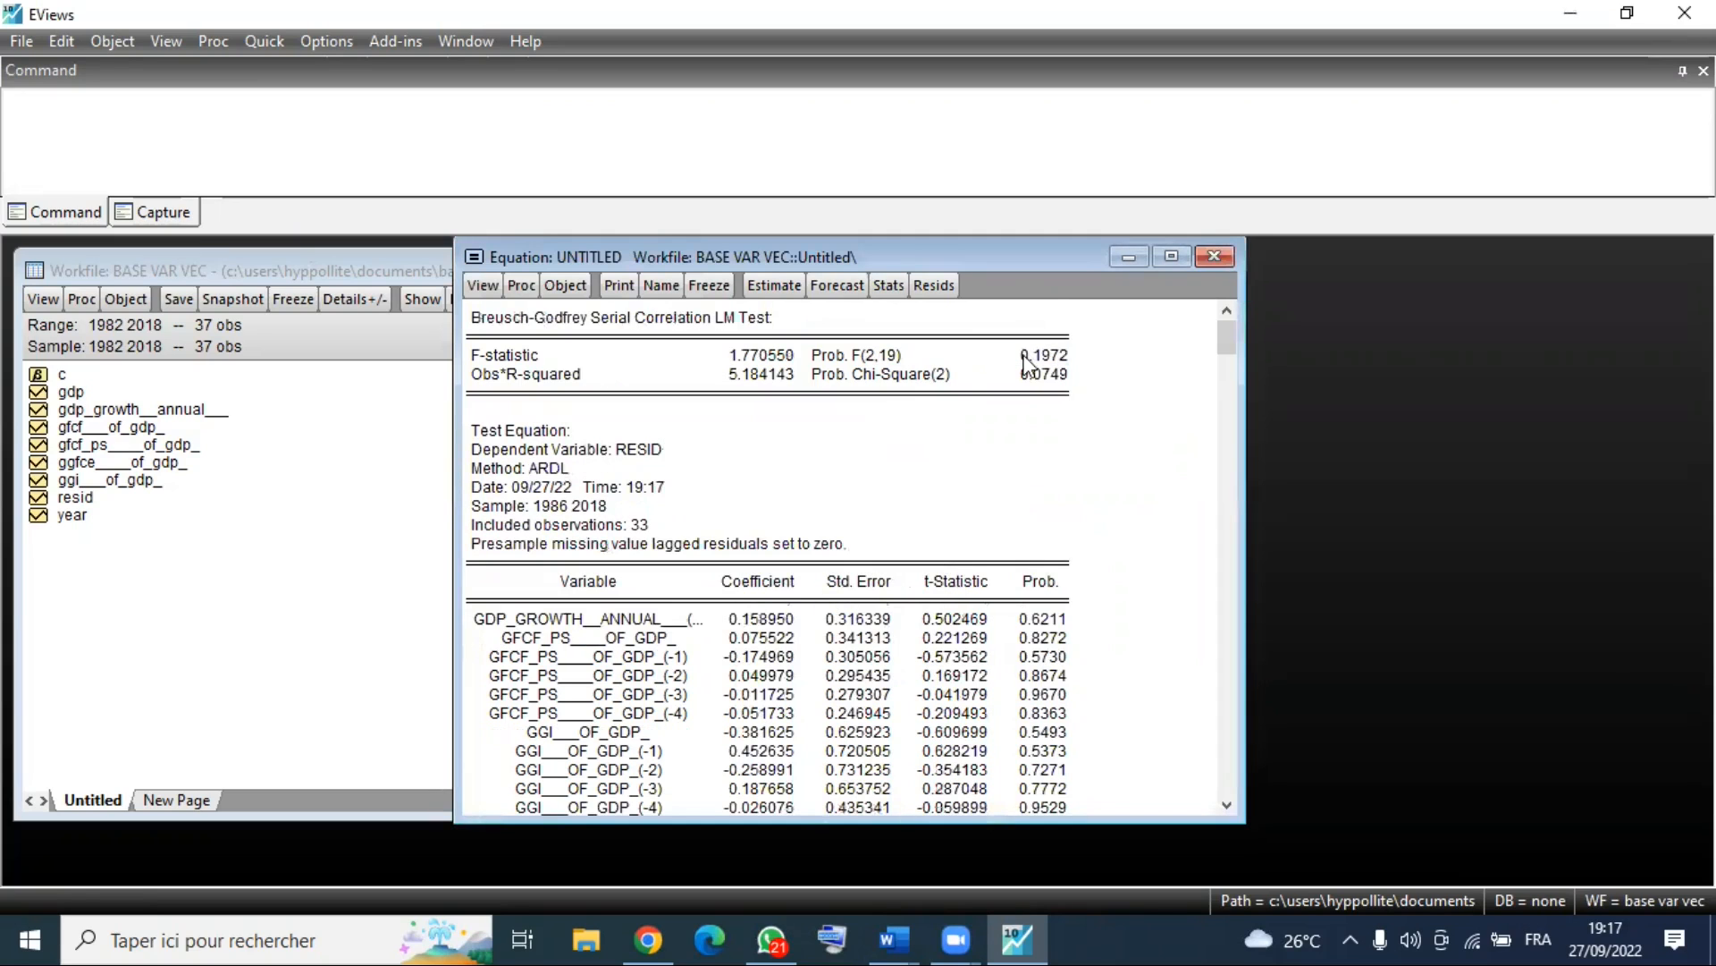
click(1064, 355)
shift+click(1075, 372)
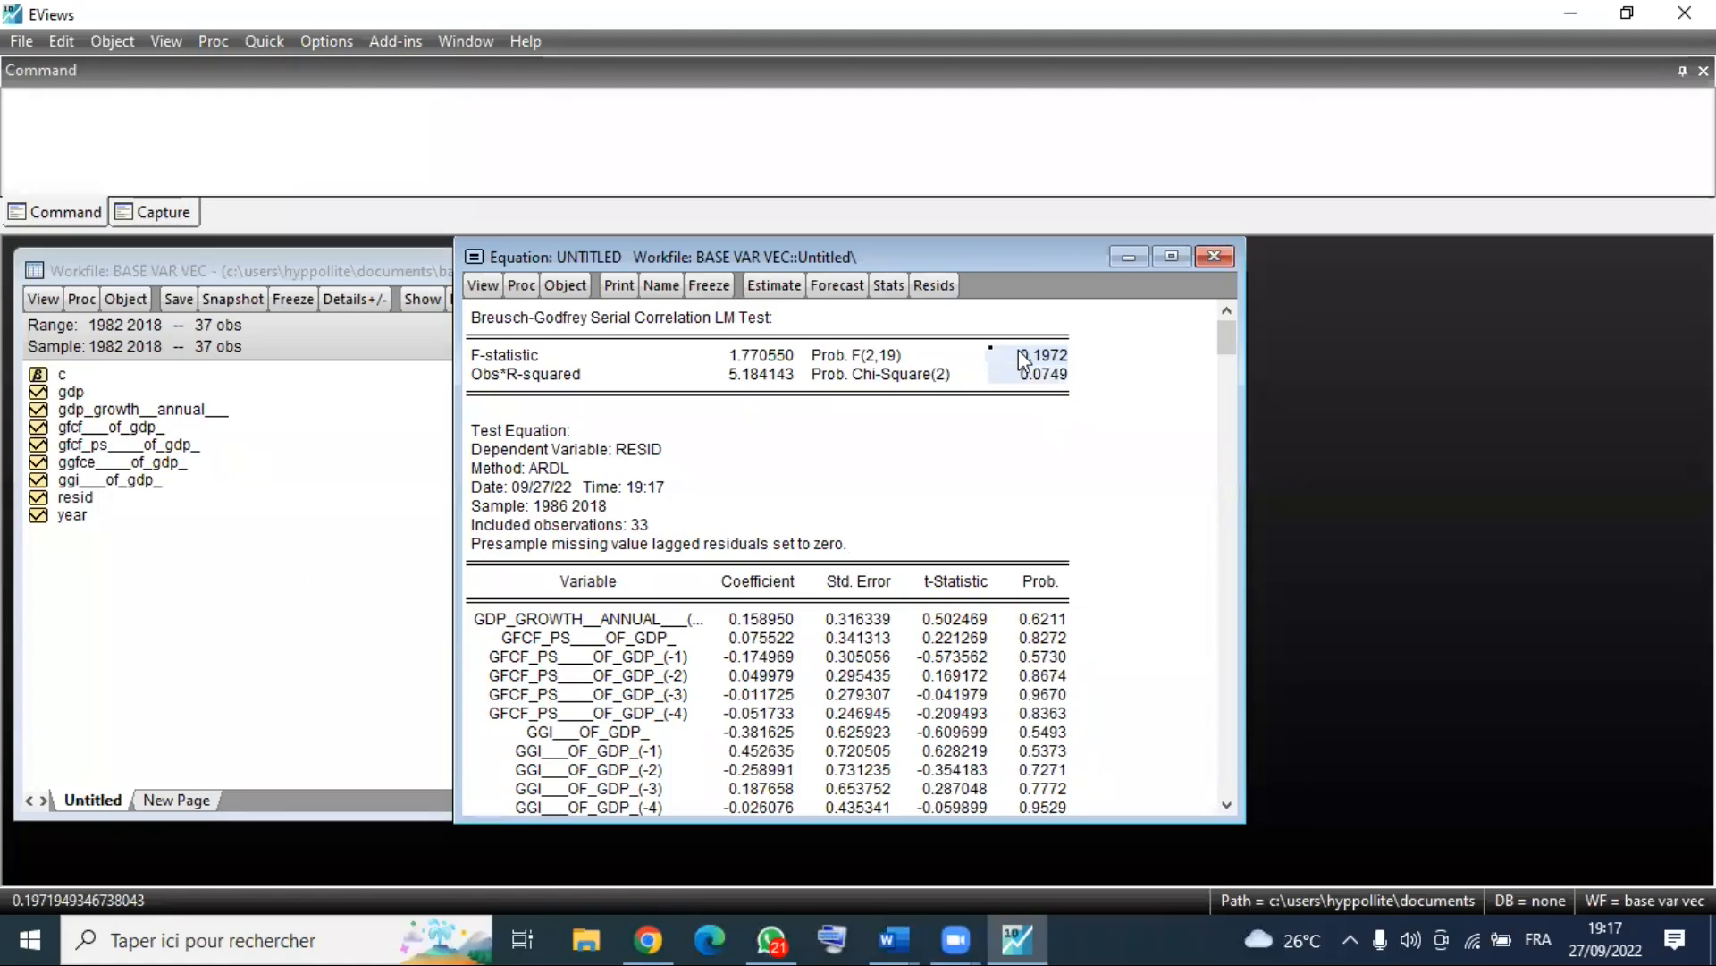
click(1066, 356)
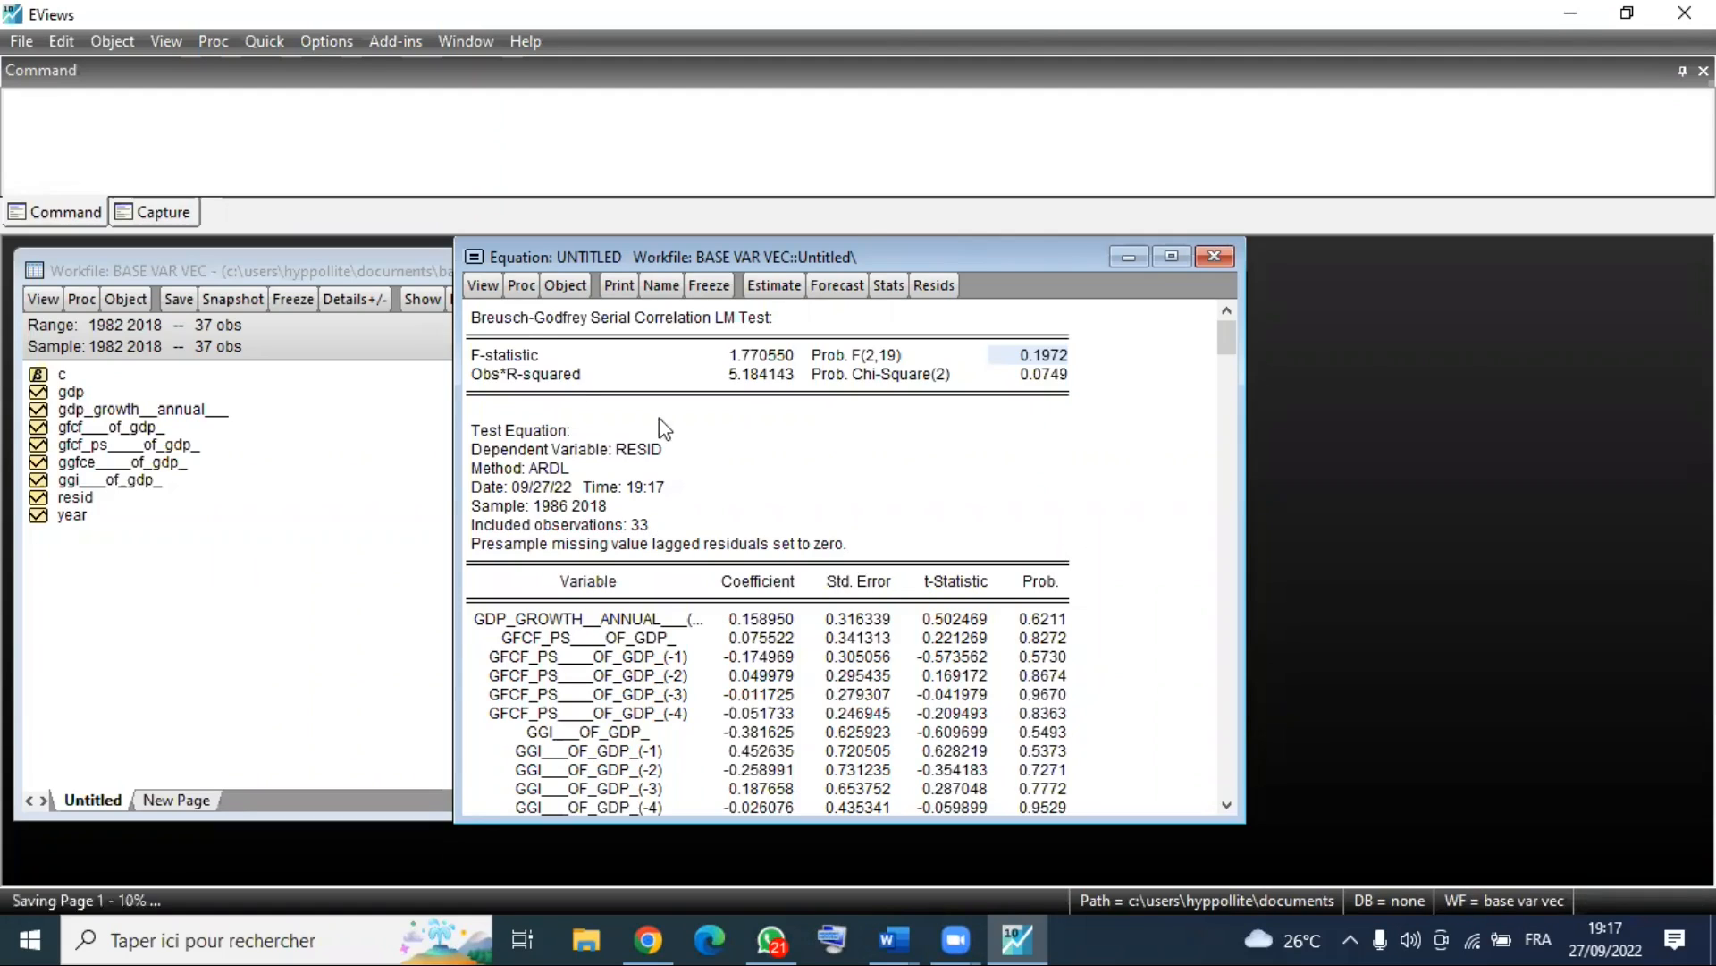
click(483, 288)
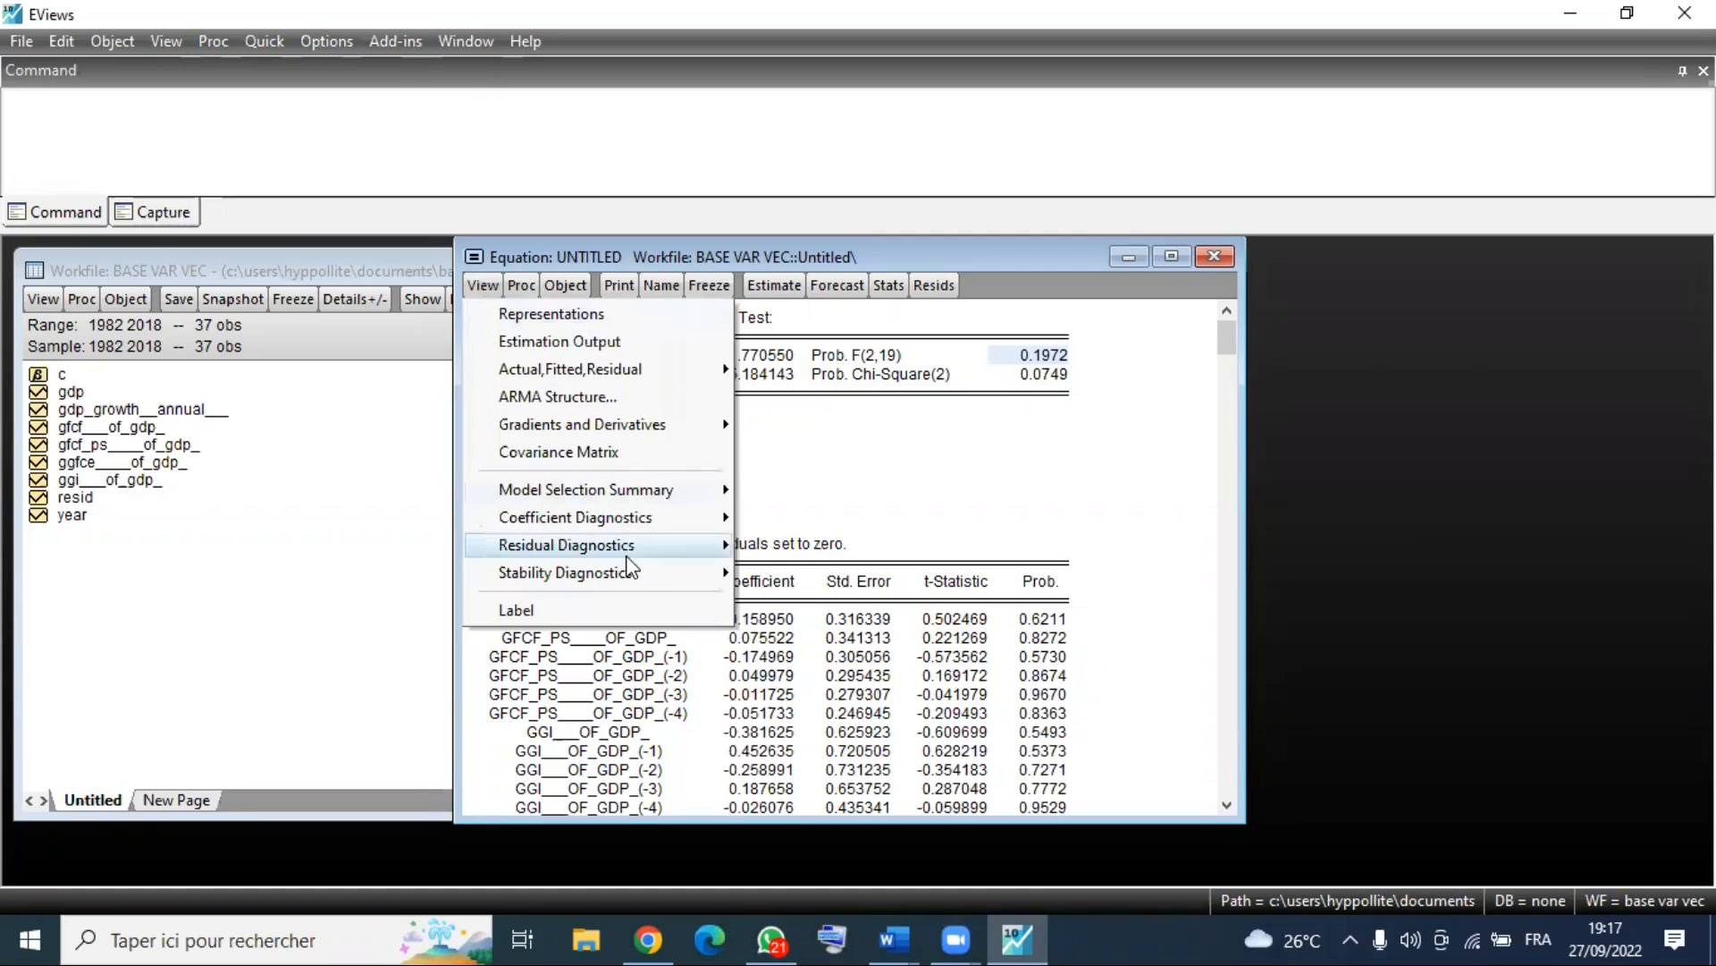
mouse_move(628, 550)
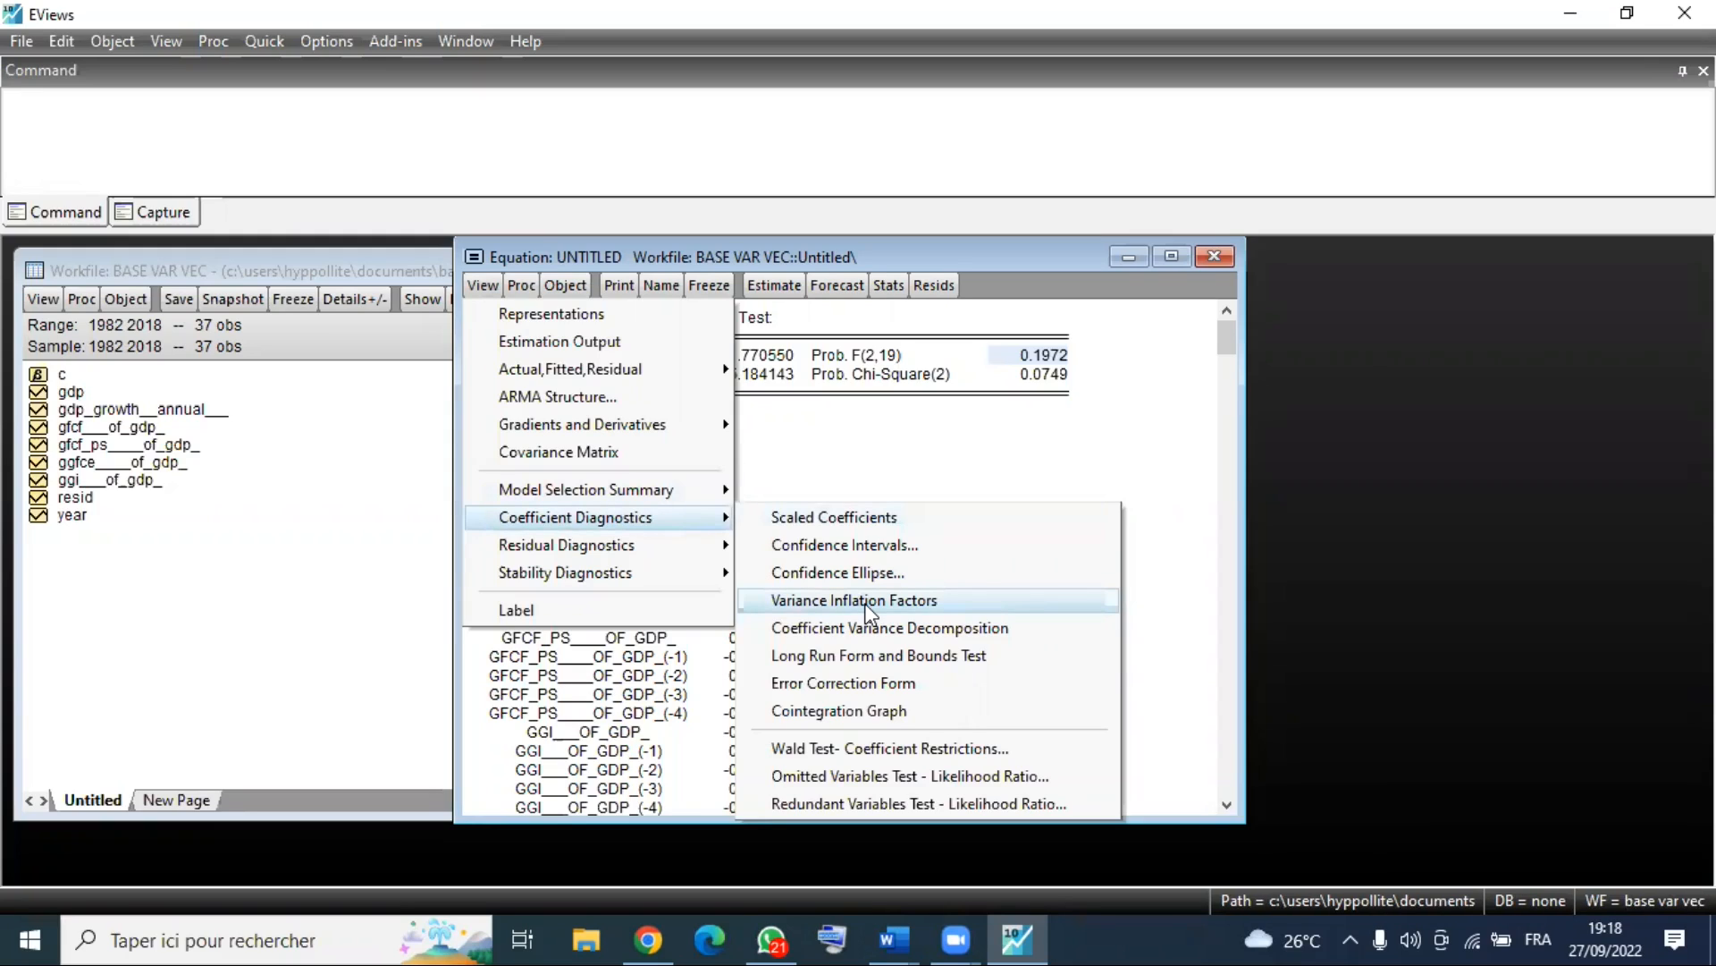
click(865, 608)
click(865, 608)
click(876, 254)
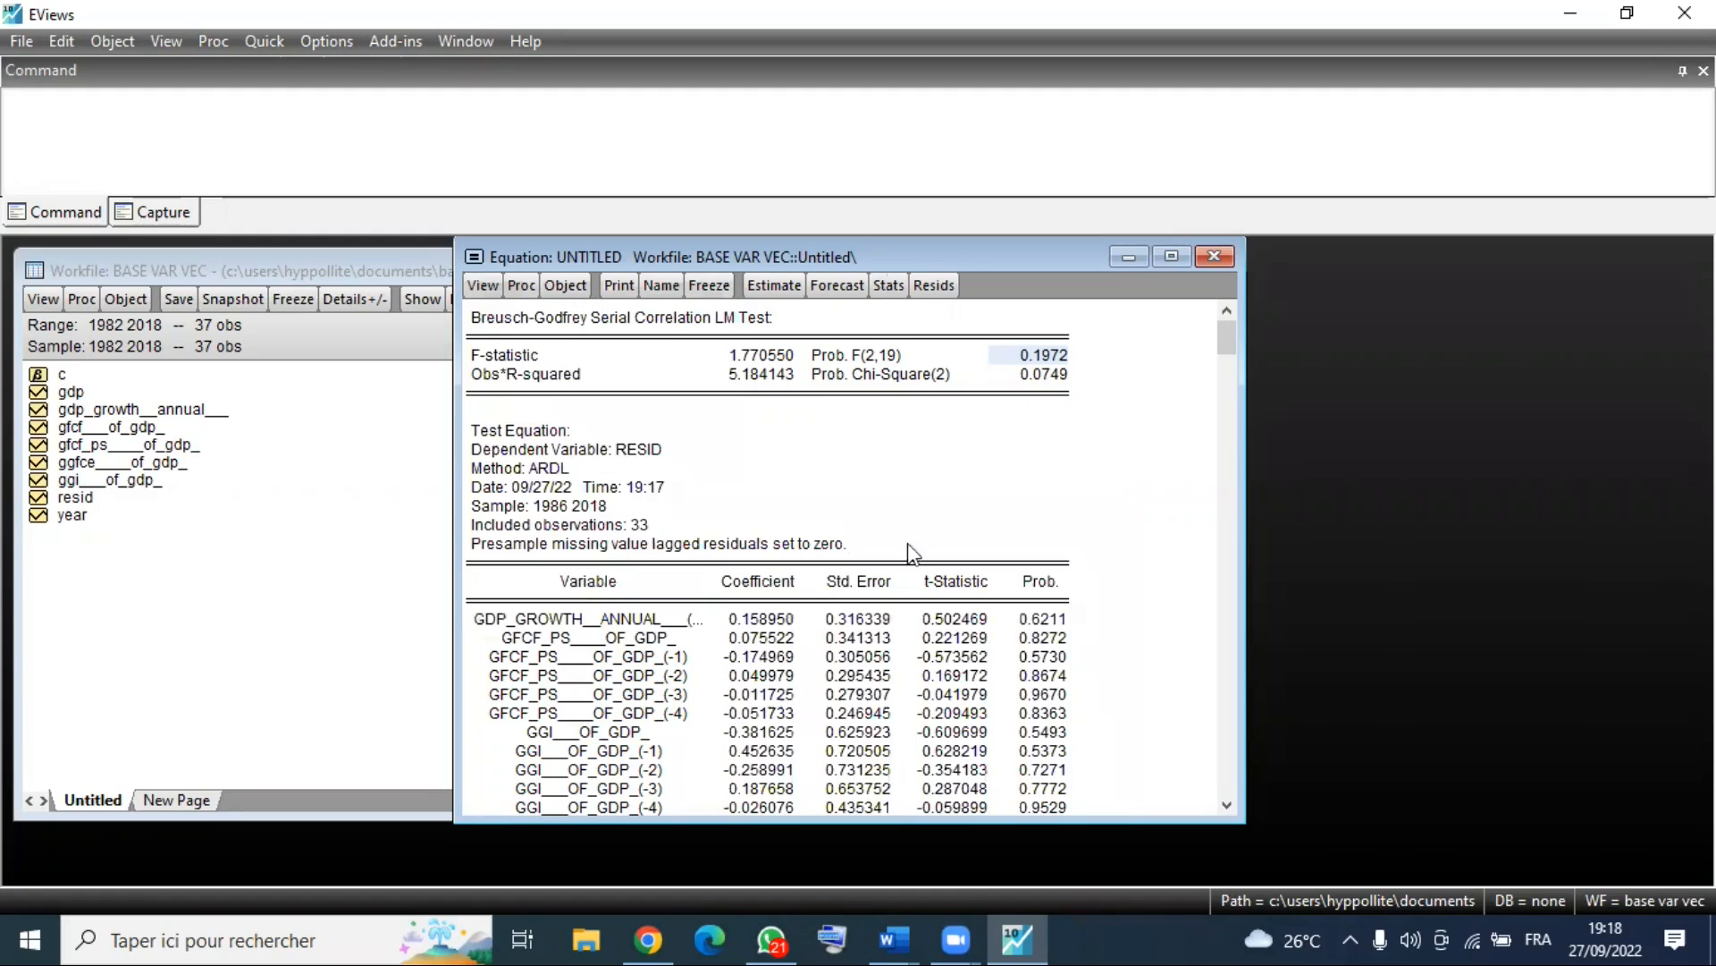
Re-estimate the GDP-growth ARDL equation with its current specification and review the estimation output.
click(764, 287)
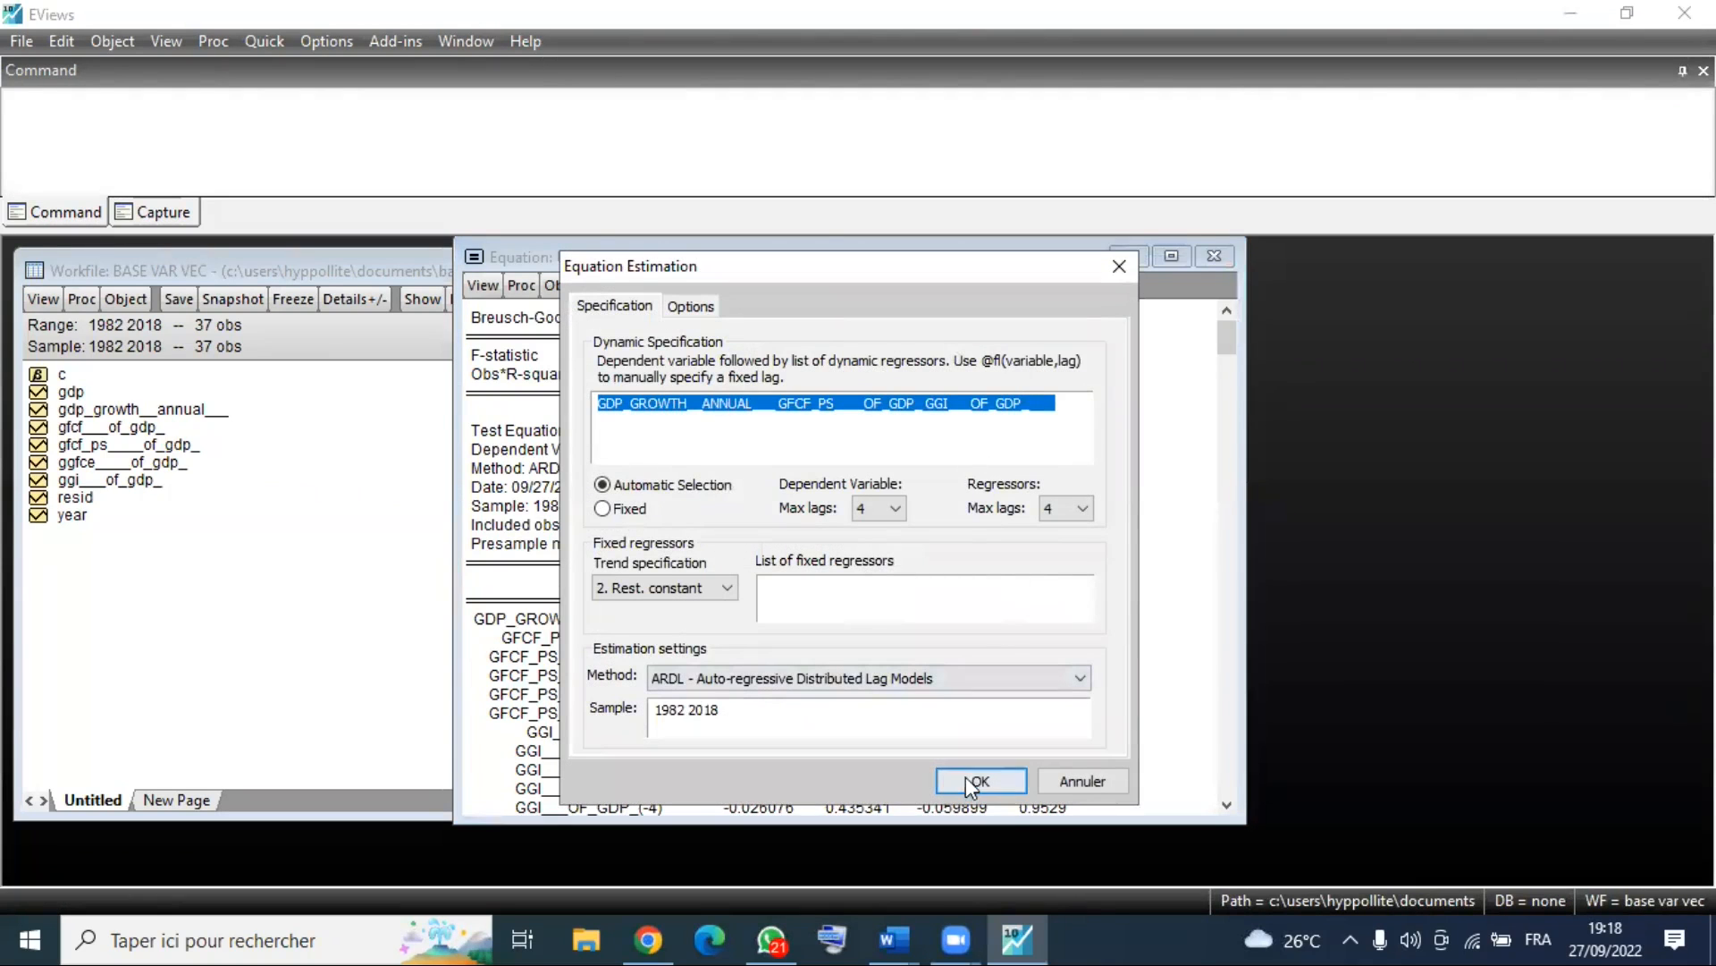
click(990, 780)
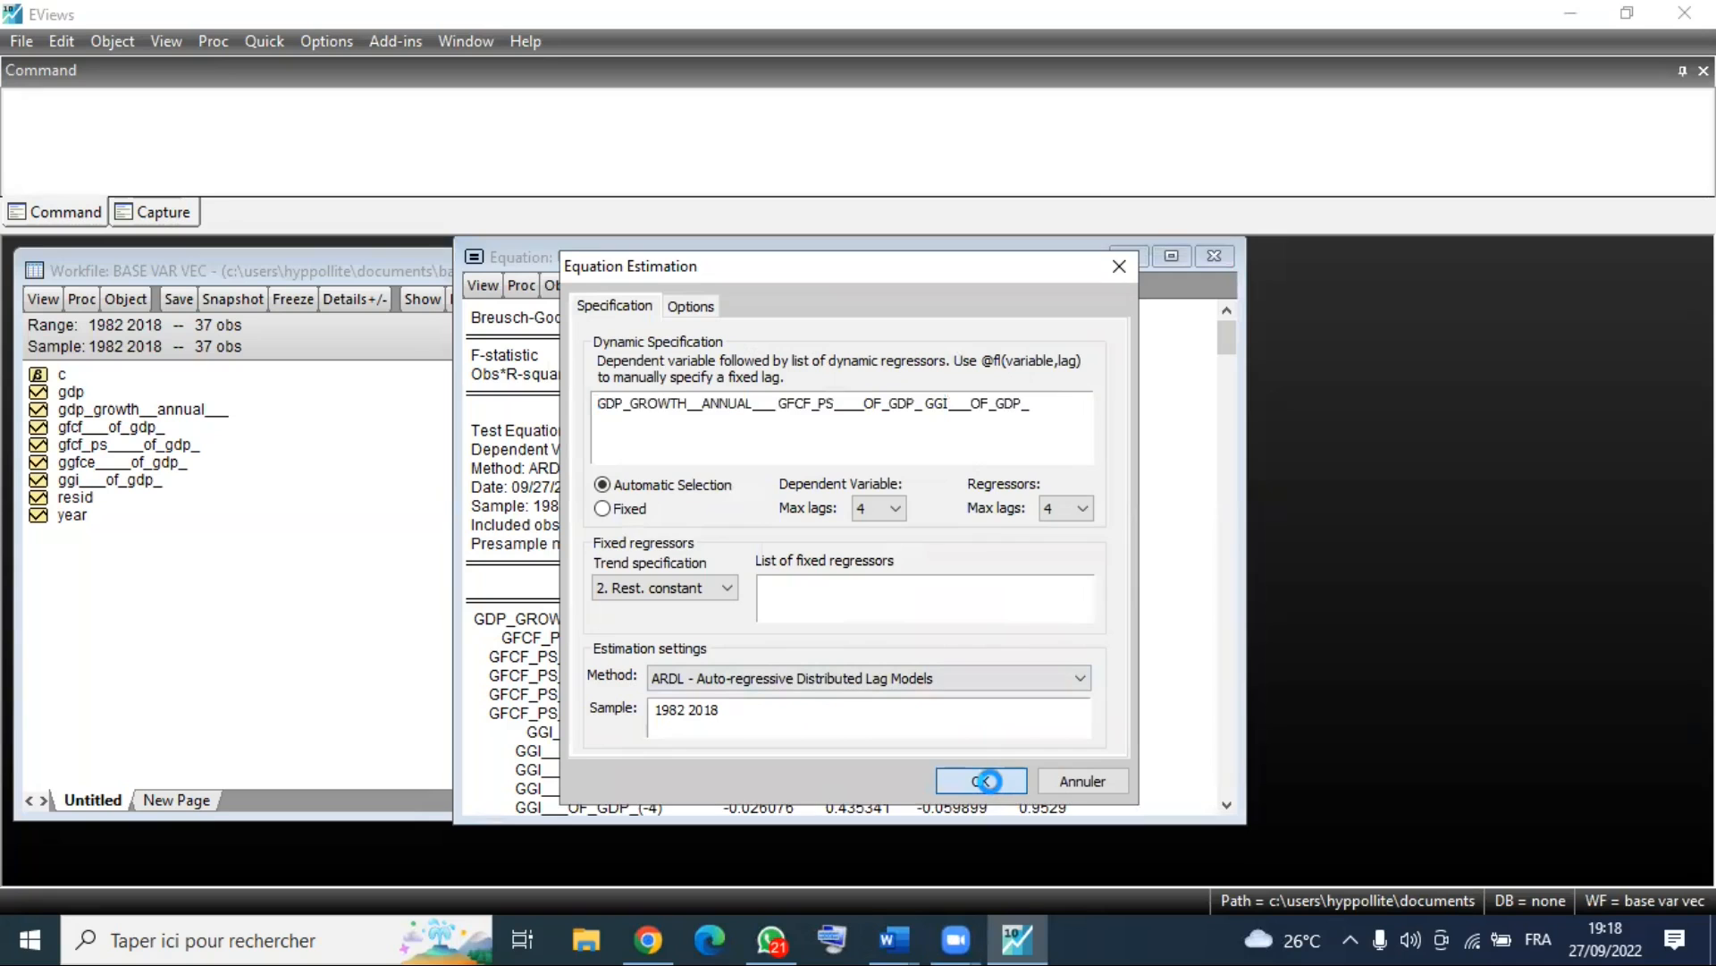
scroll(907, 684, down, 3)
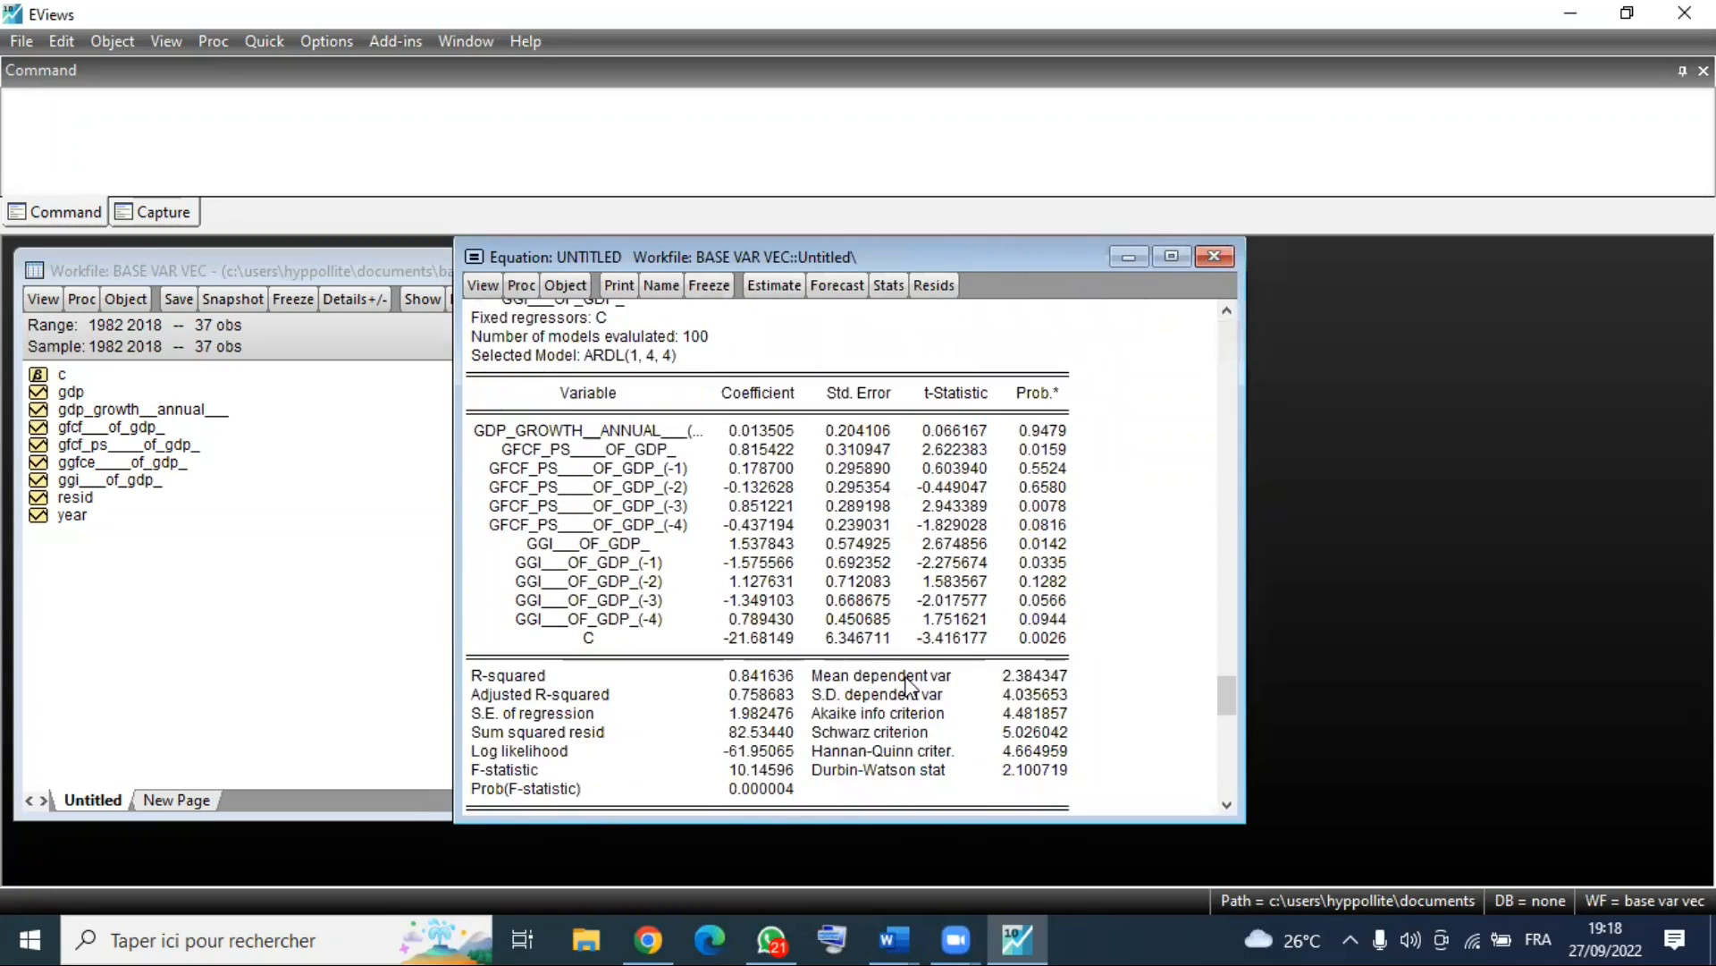
scroll(907, 684, up, 1)
scroll(907, 687, up, 5)
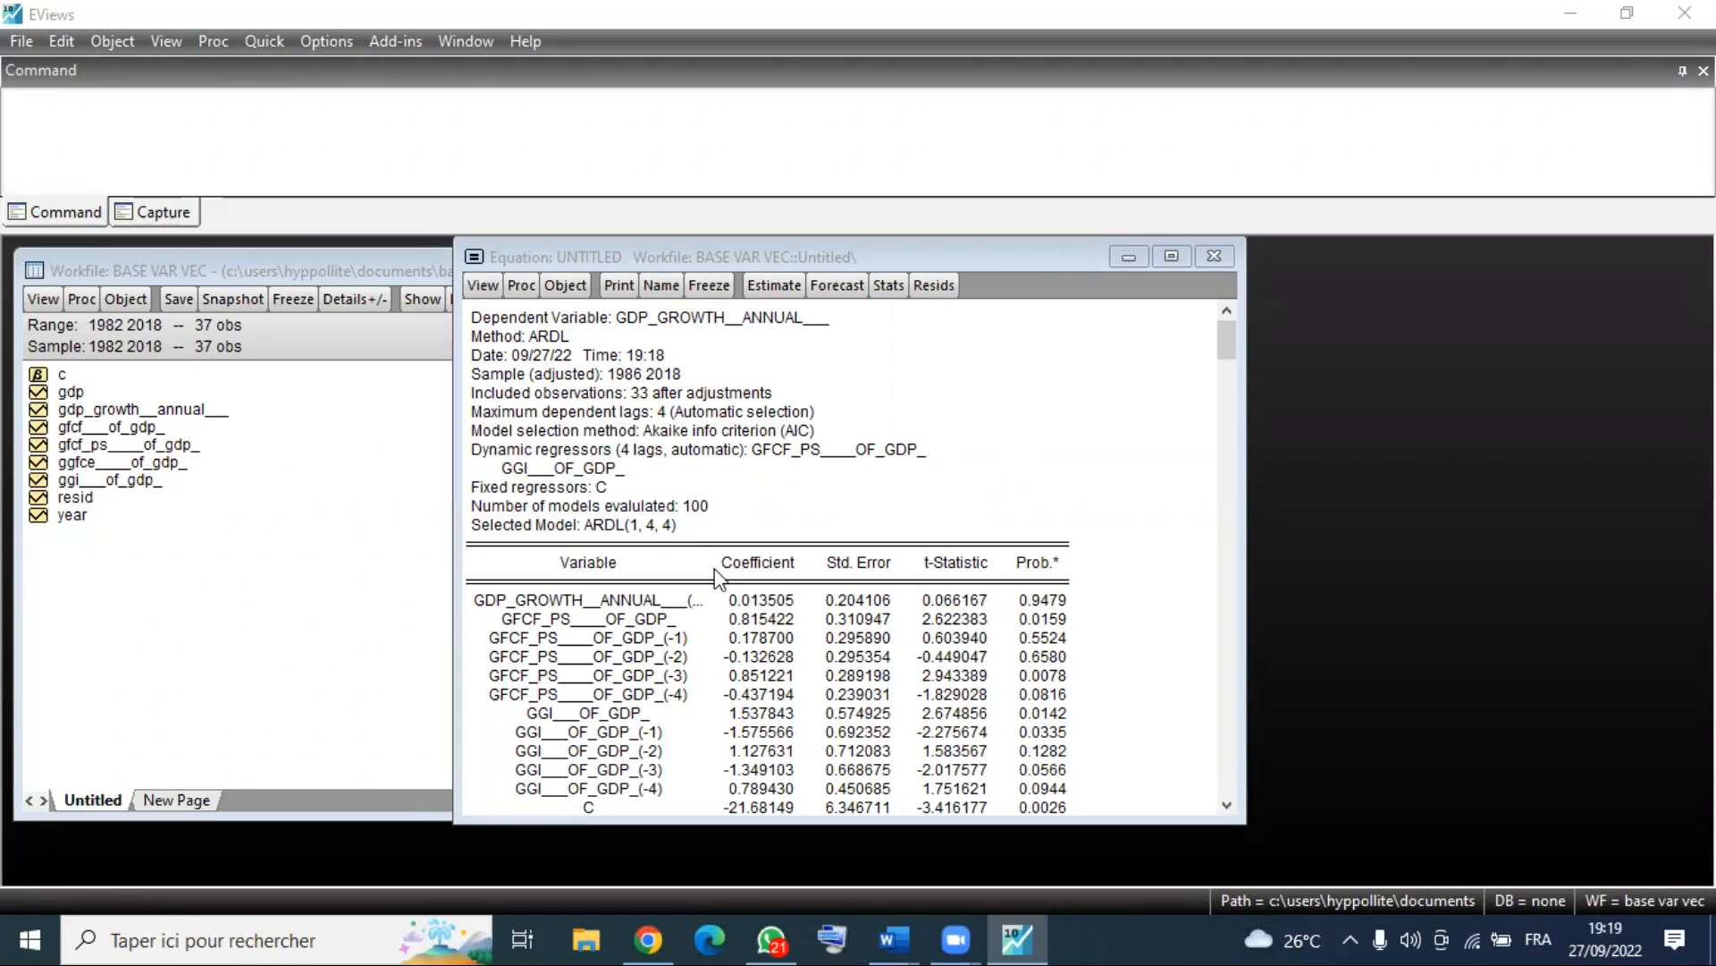
scroll(715, 568, down, 1)
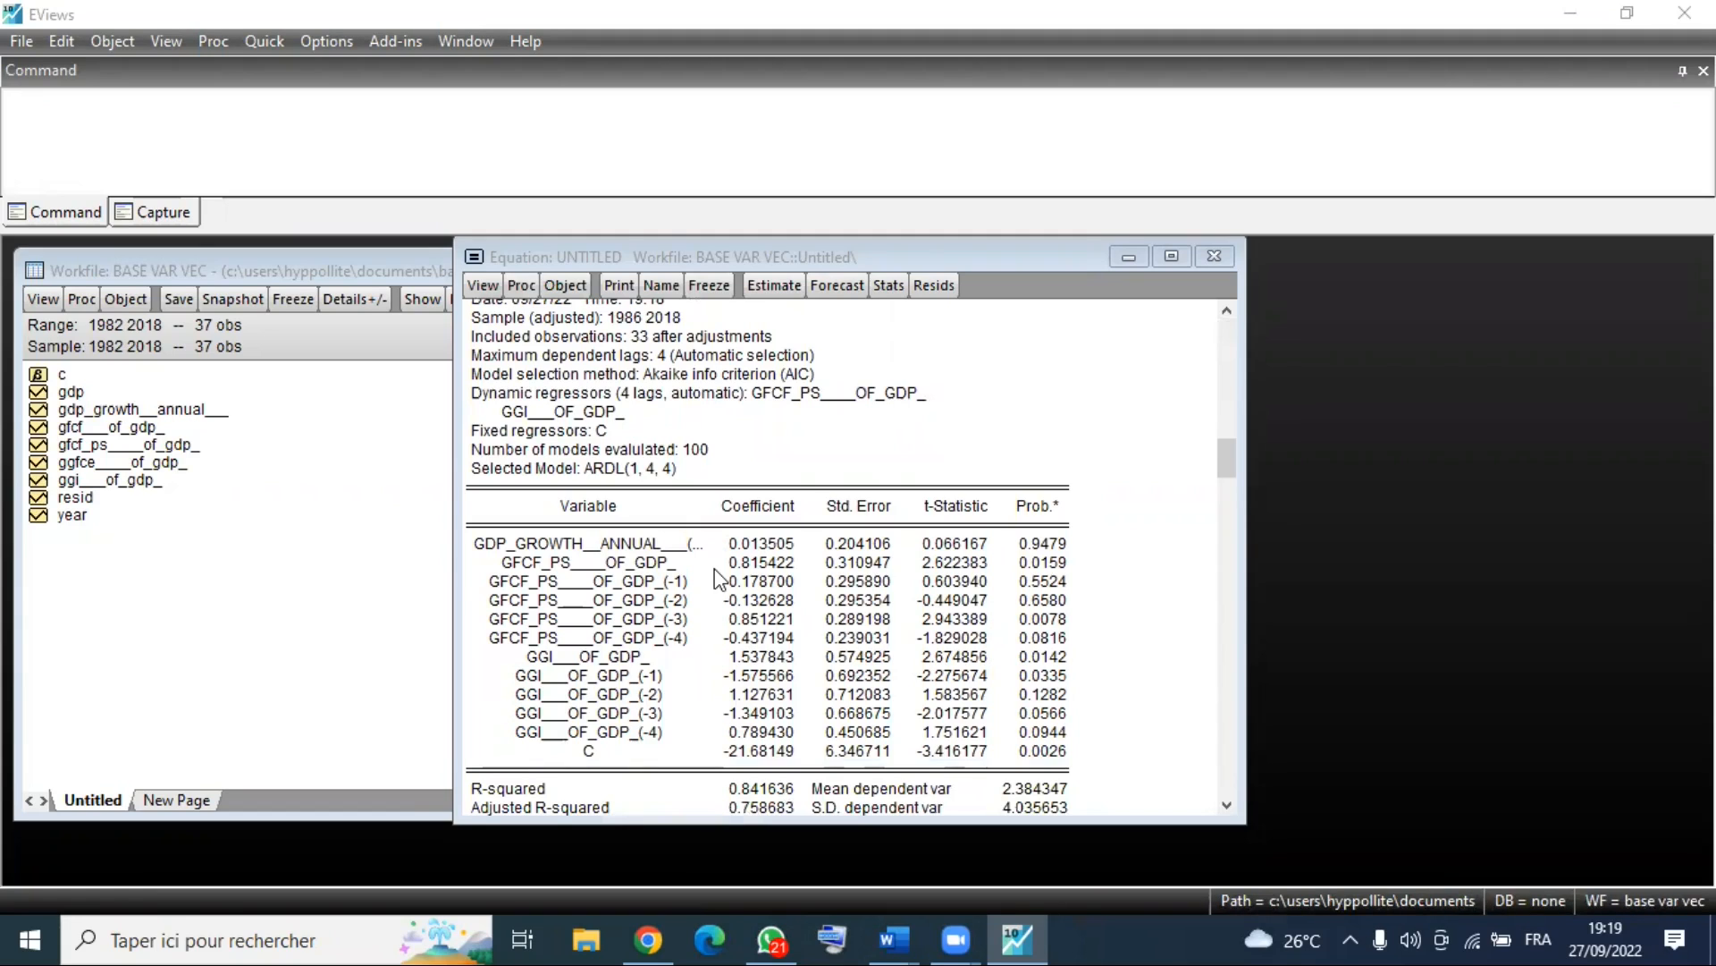
Compare the selected model's lag orders with the lagged GDP-growth, private-sector GFCF and GGI terms in the coefficient table.
click(631, 471)
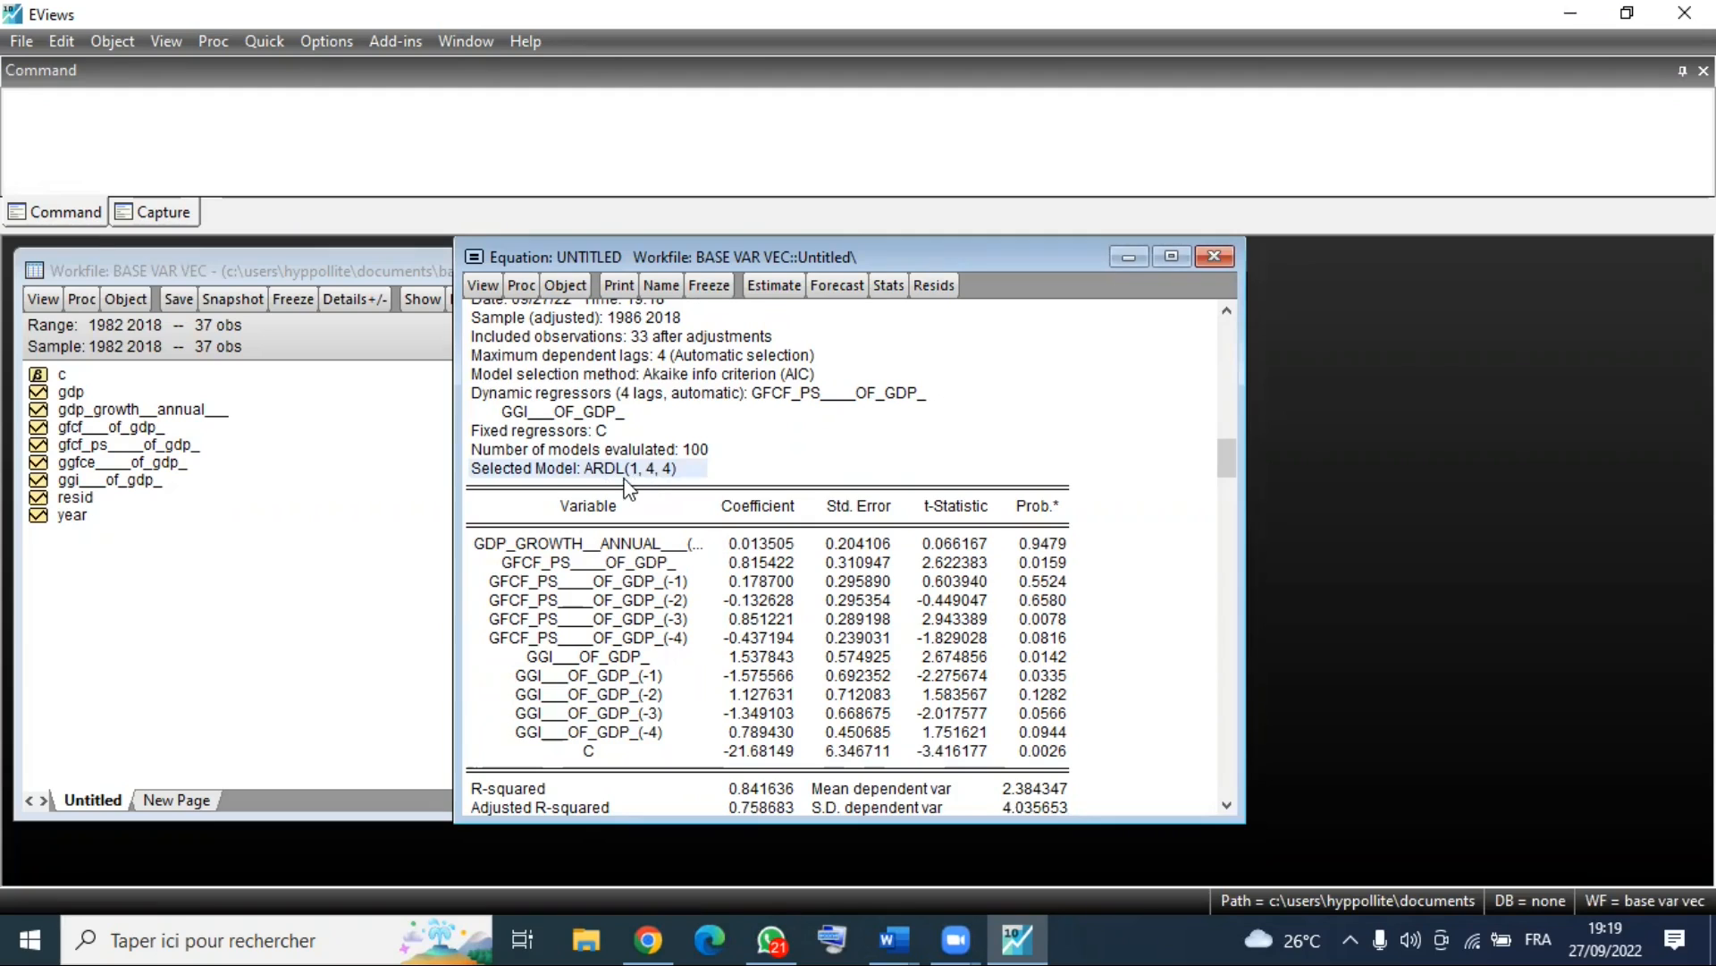
click(470, 545)
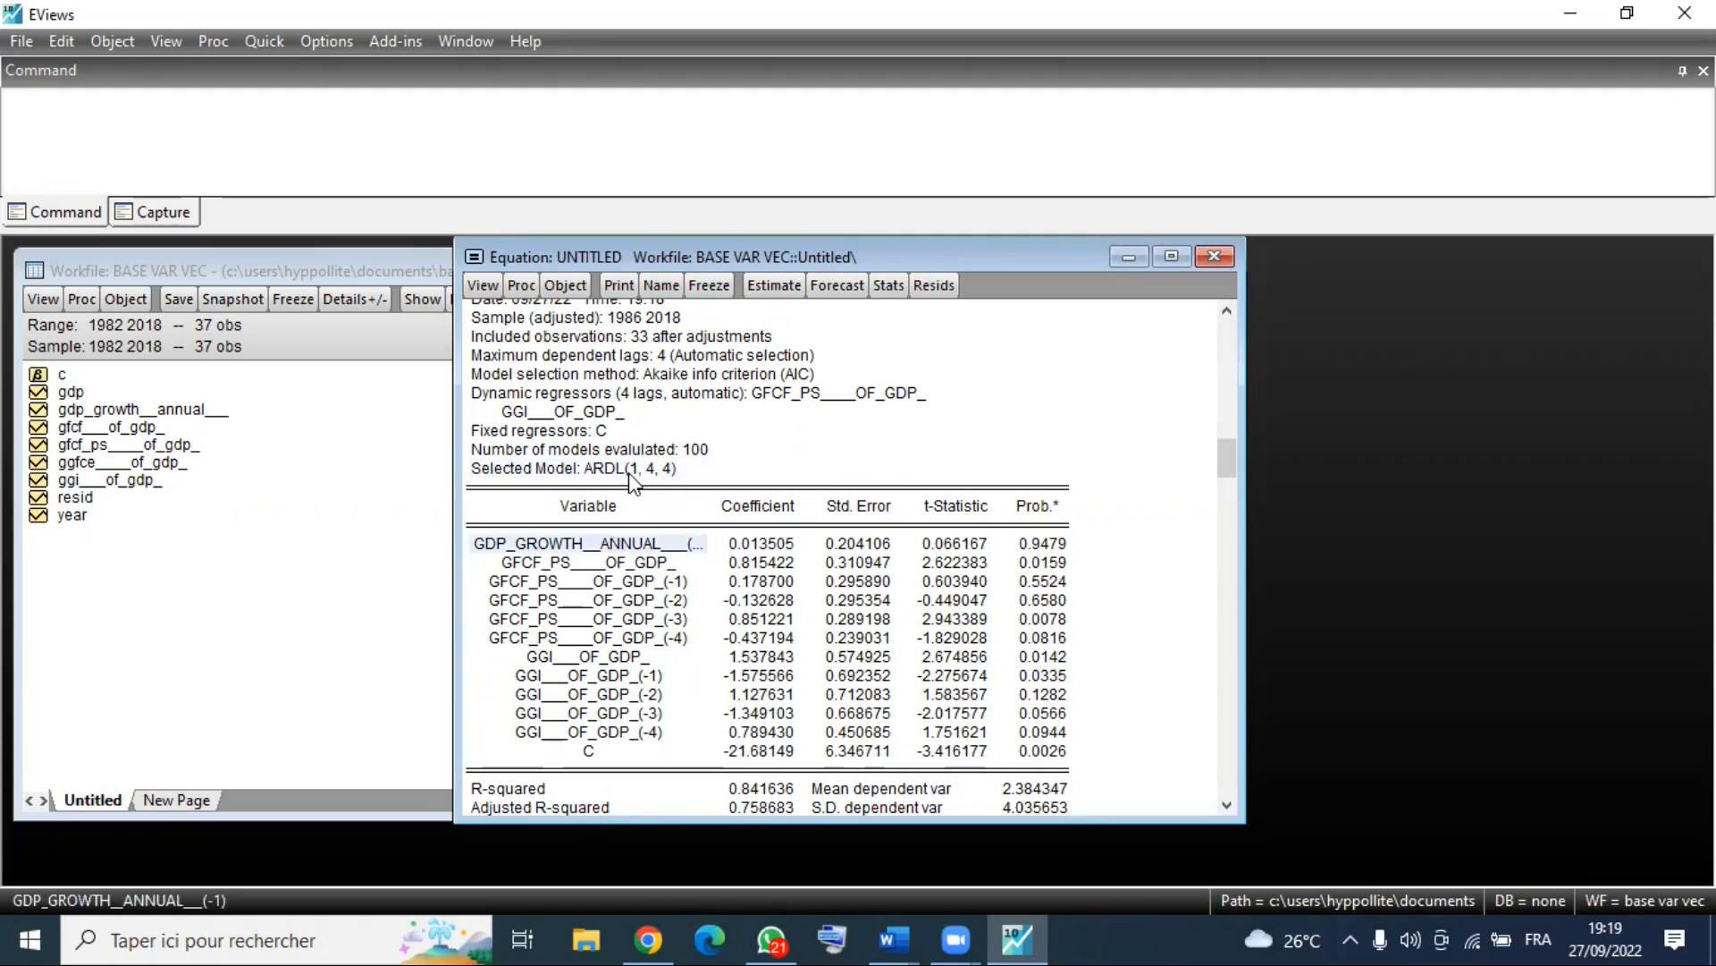
click(514, 563)
drag(599, 608, 514, 583)
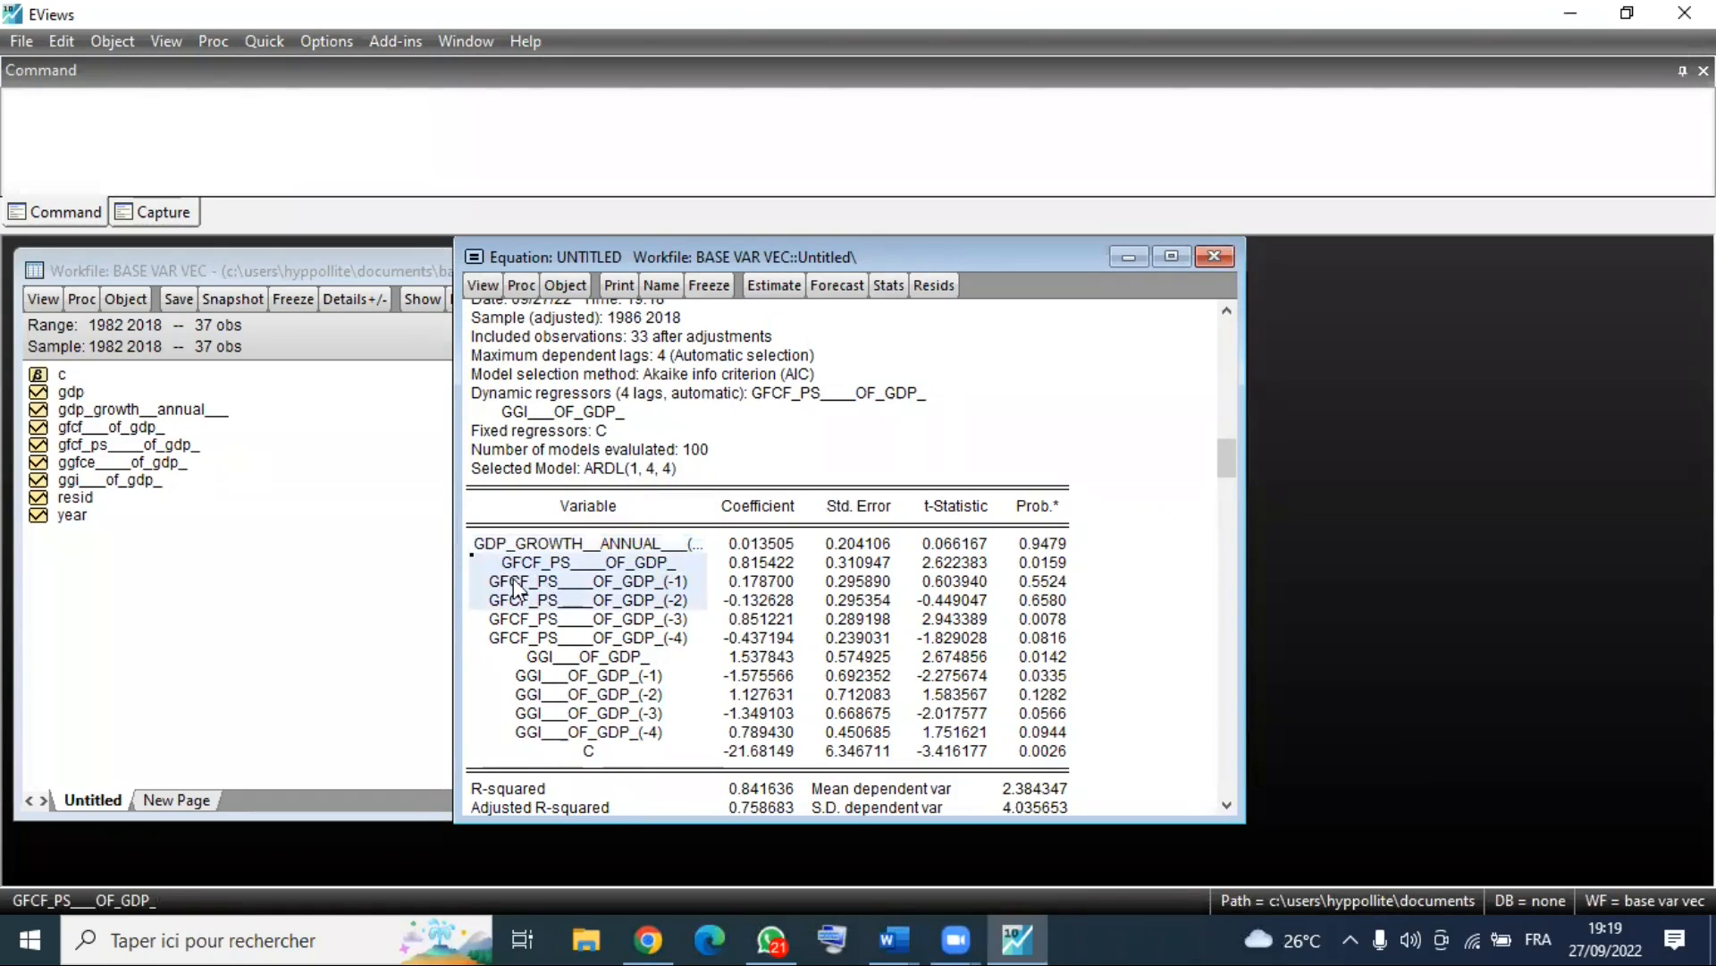
click(656, 480)
drag(581, 582, 708, 640)
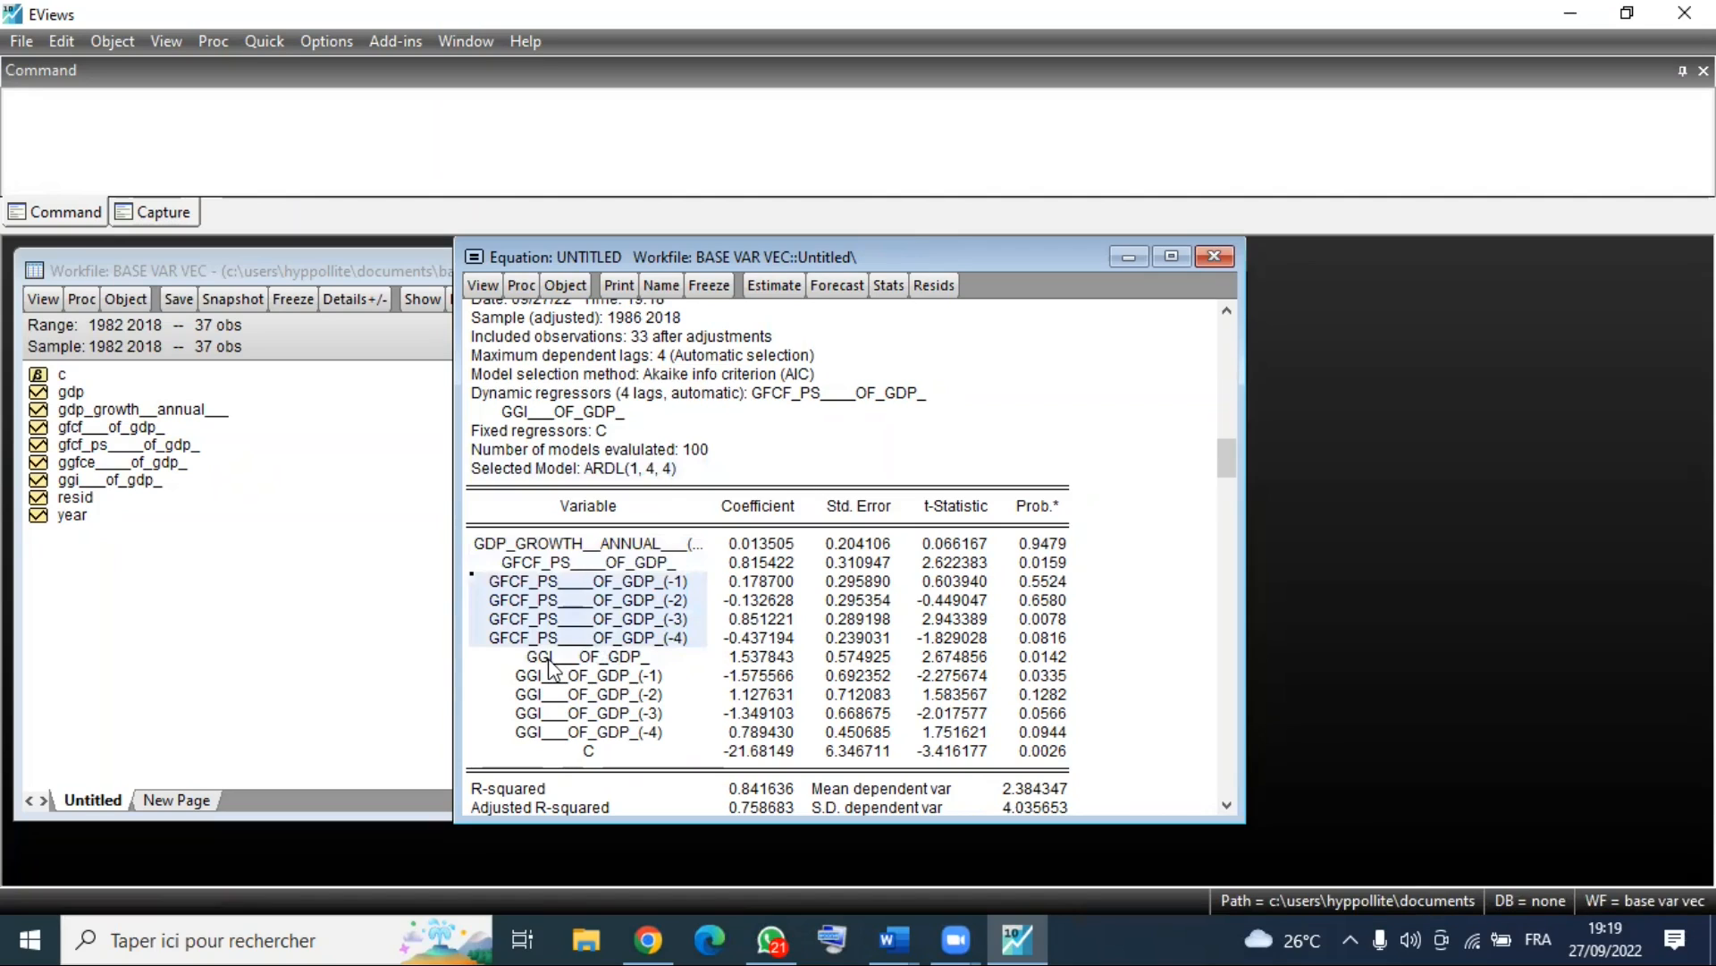
drag(547, 669, 582, 735)
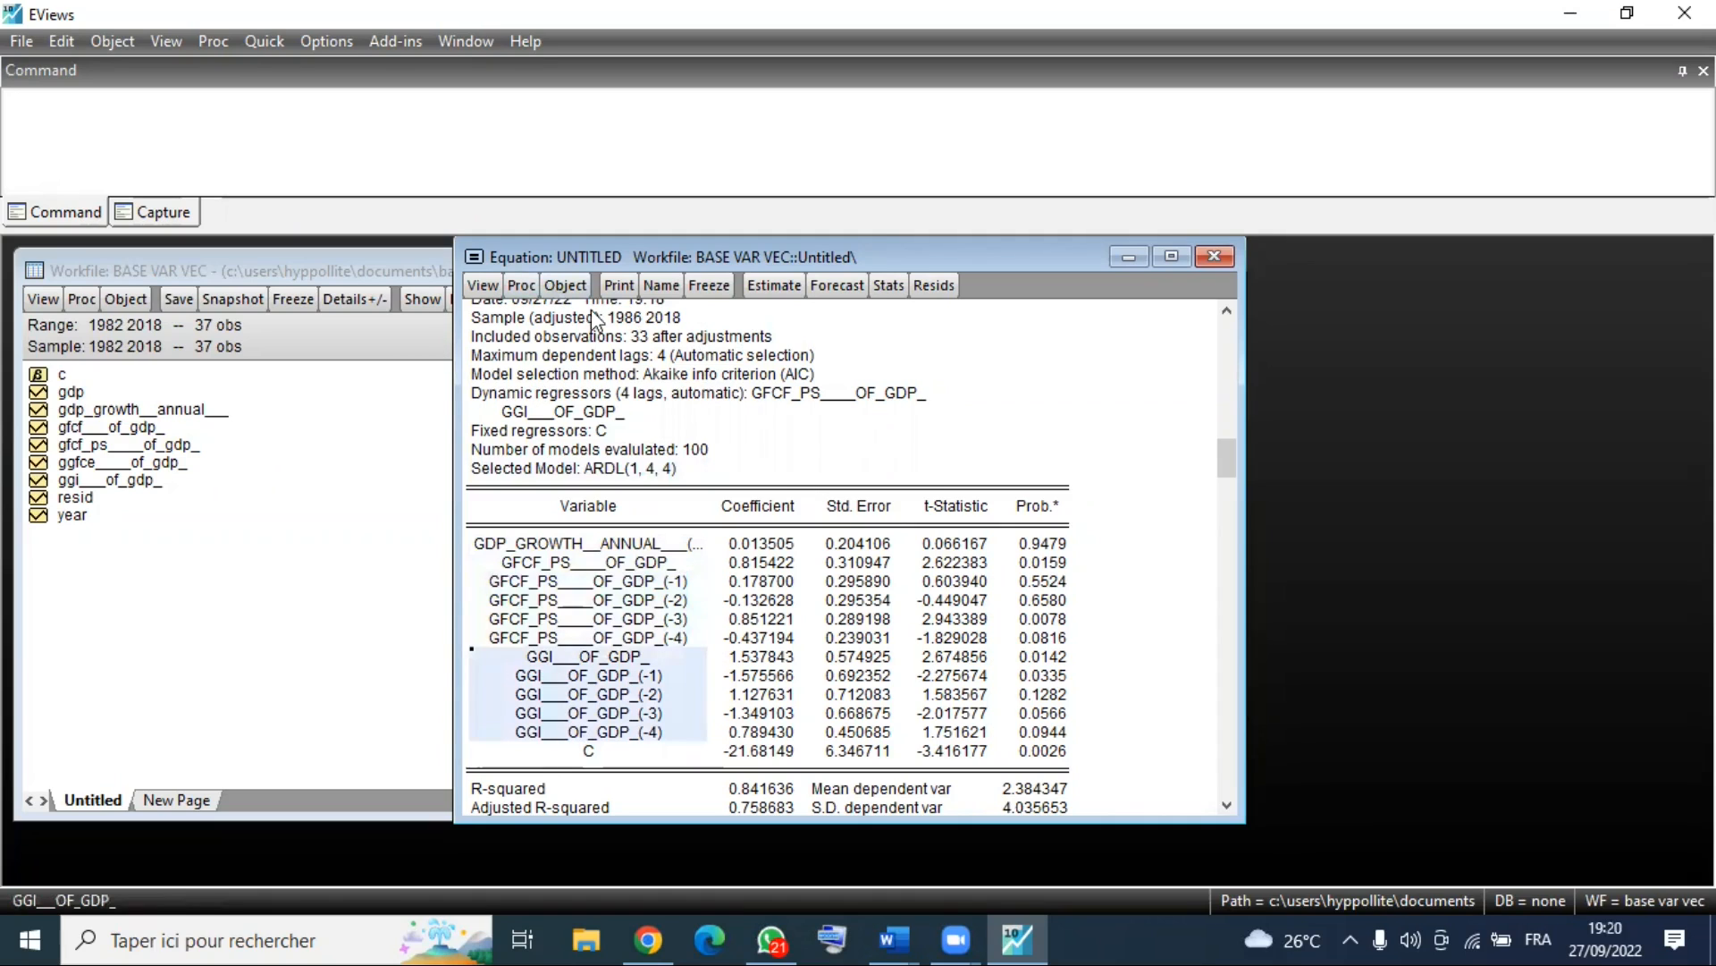
Run the Long Run Form and Bounds Test on the GDP-growth equation and compare the F-statistic with the asymptotic critical bounds.
click(471, 287)
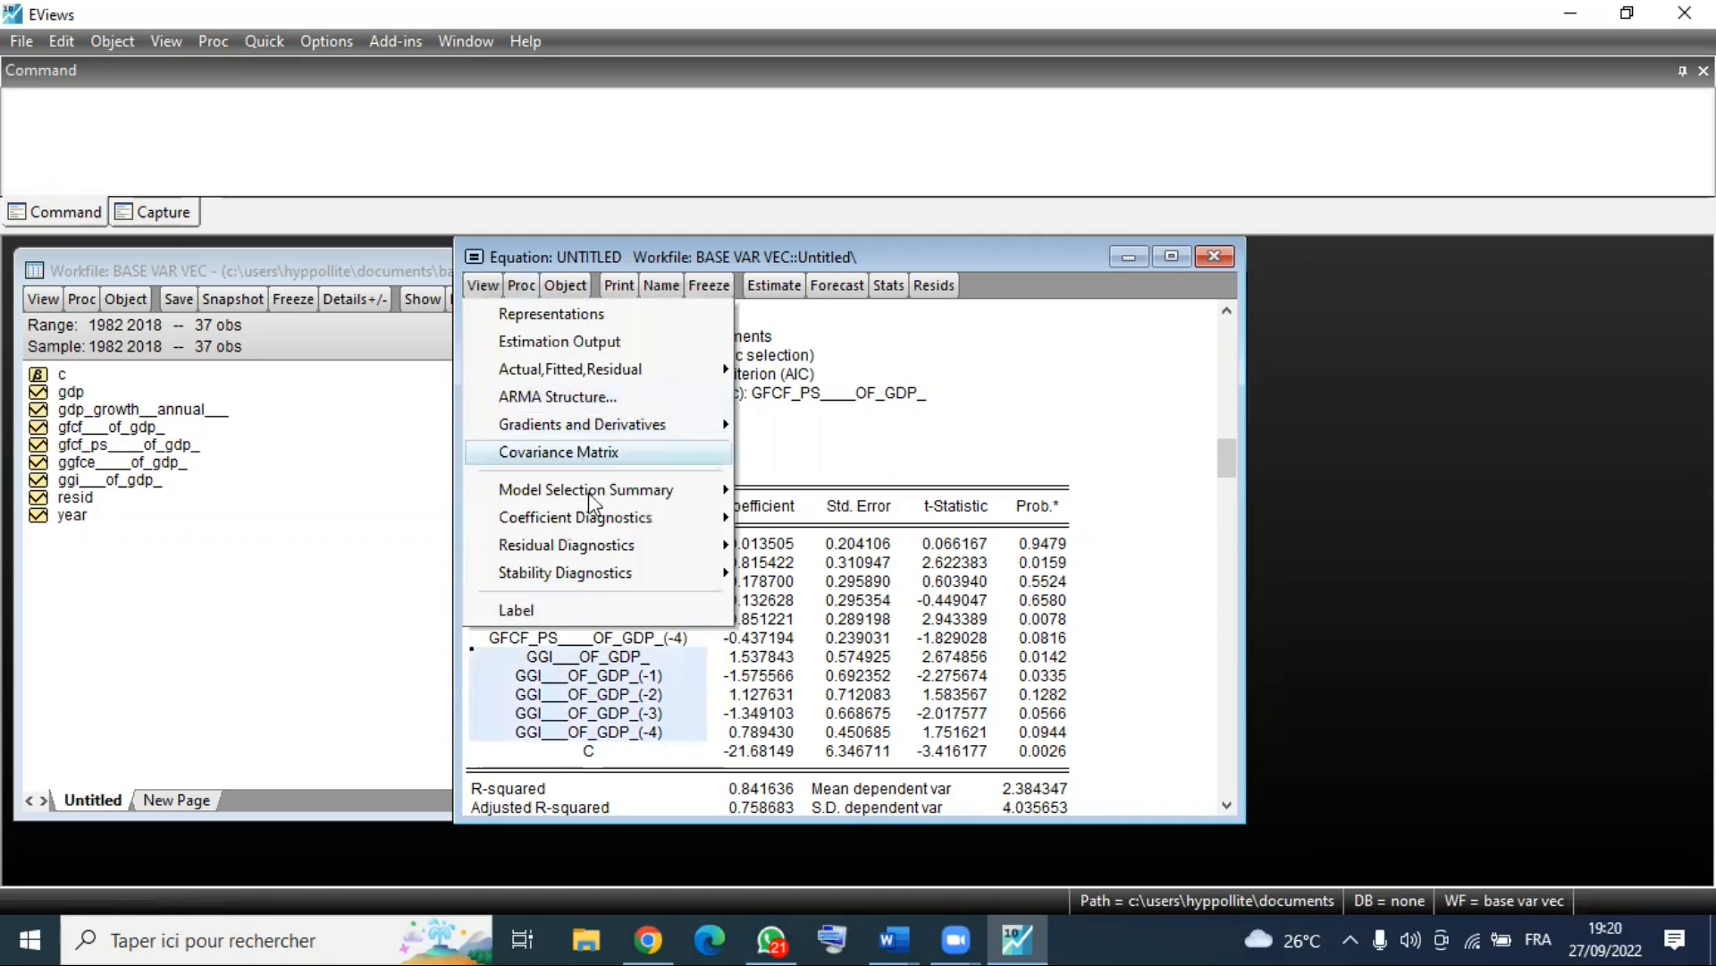
mouse_move(631, 528)
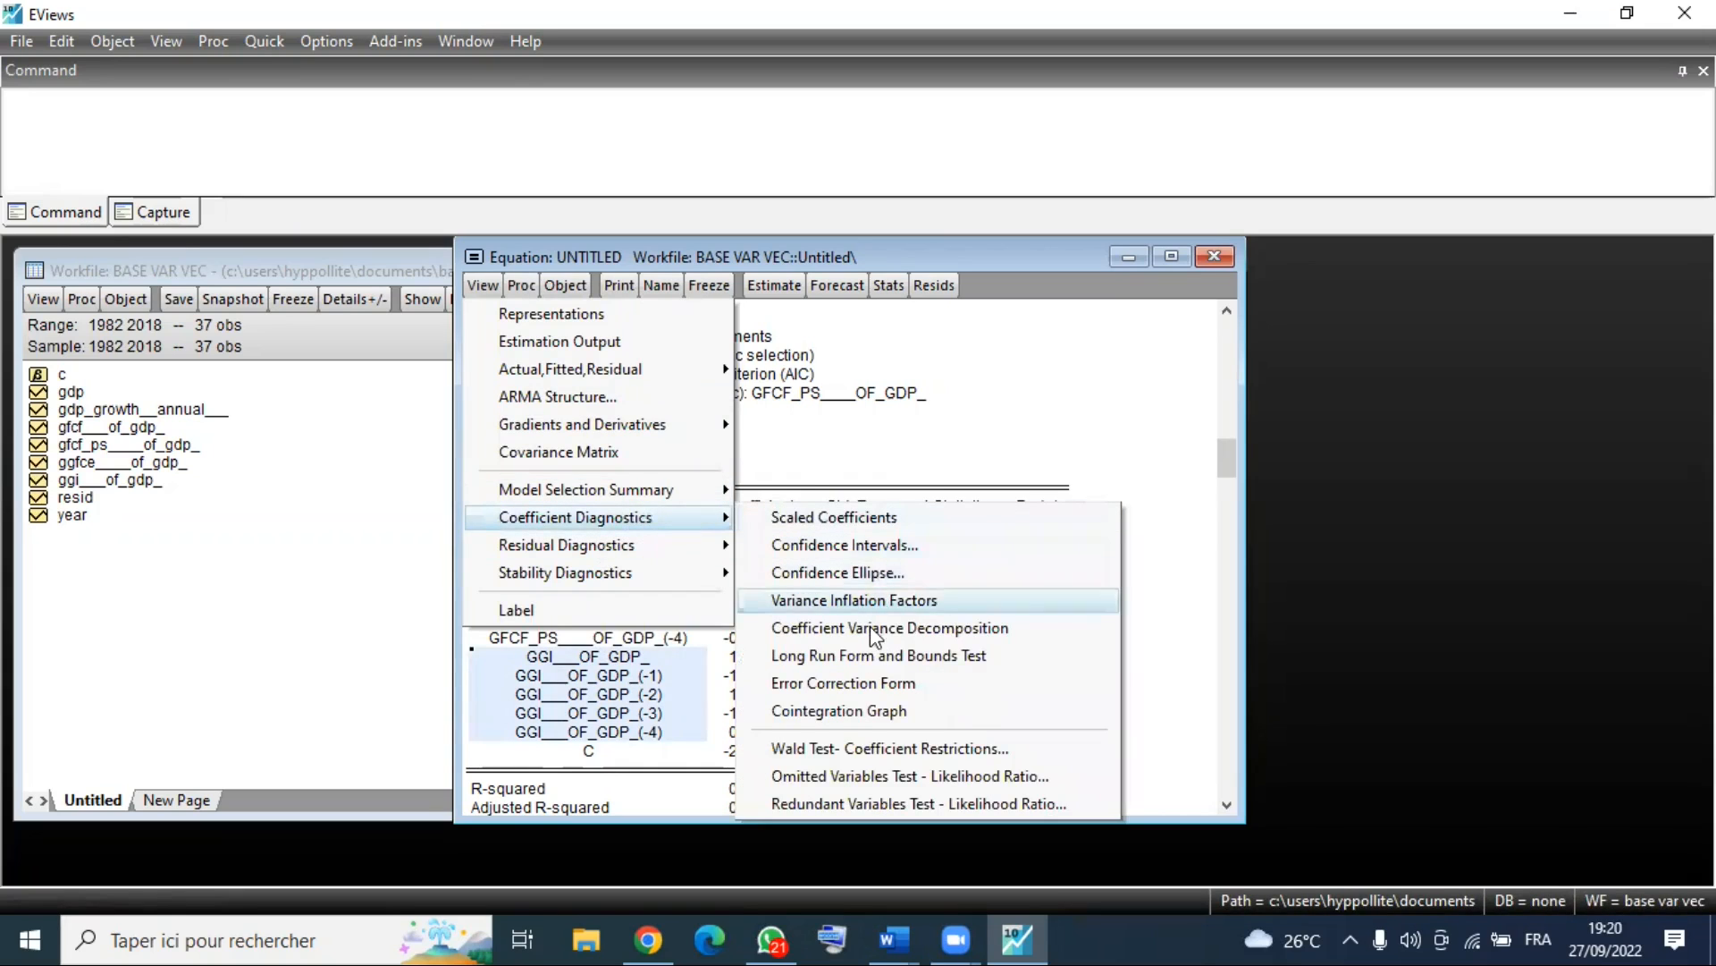
click(868, 653)
scroll(873, 594, down, 10)
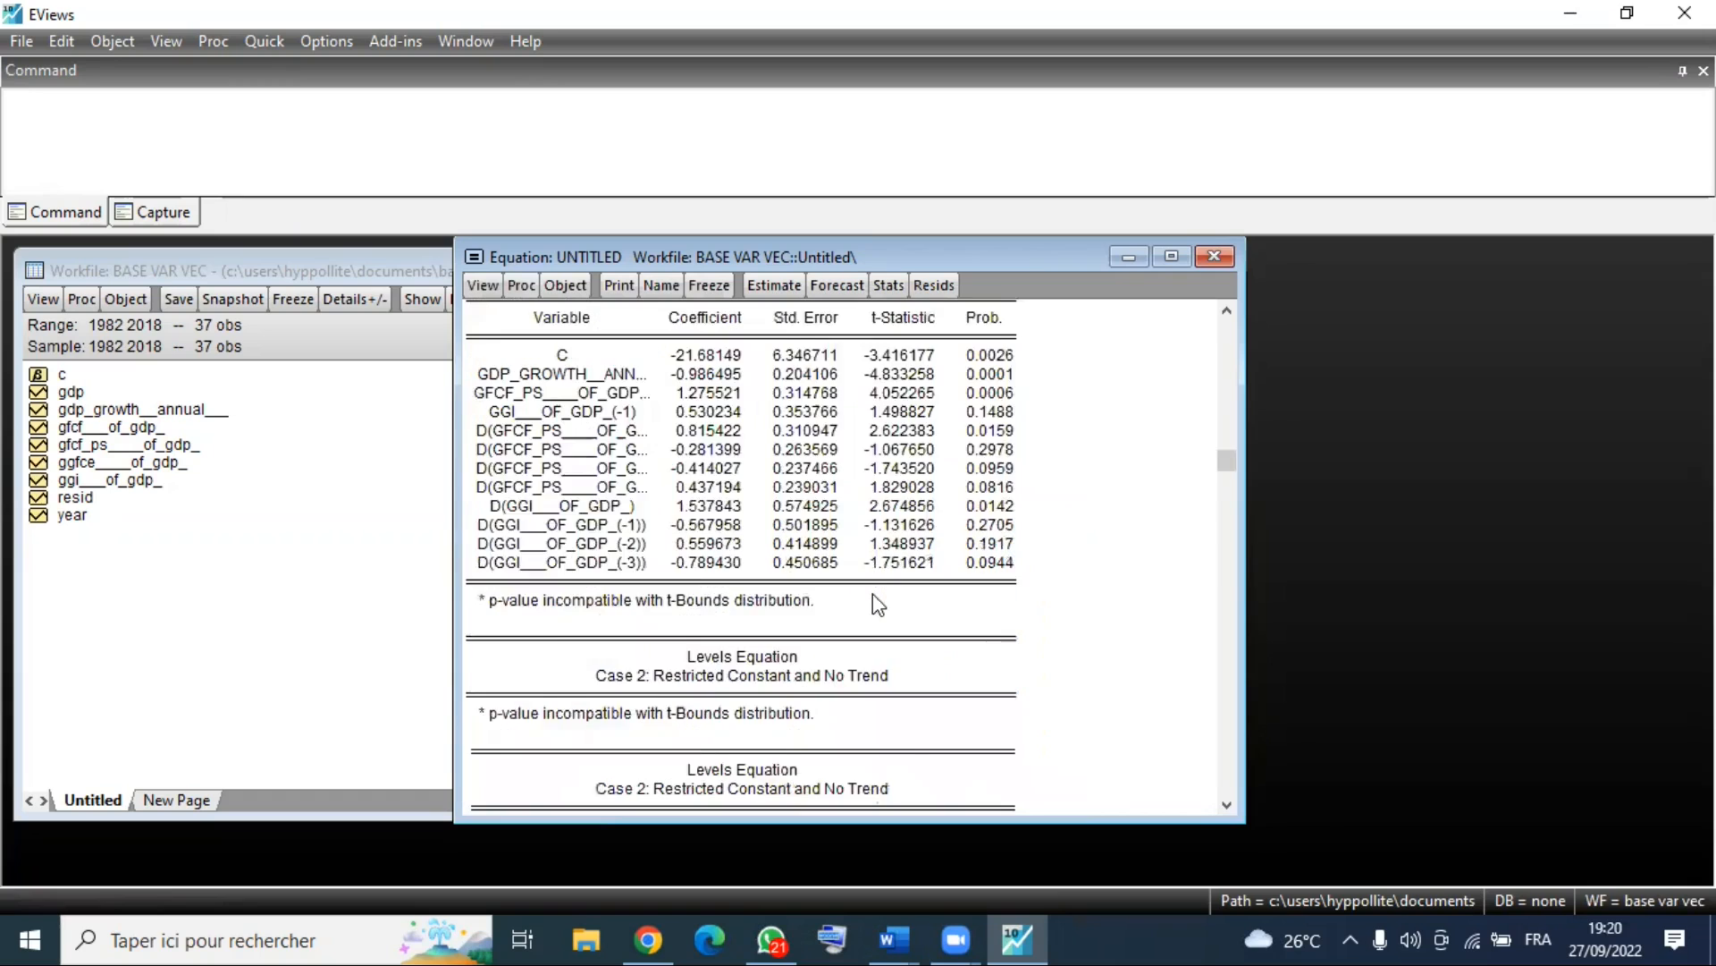
drag(665, 514, 963, 581)
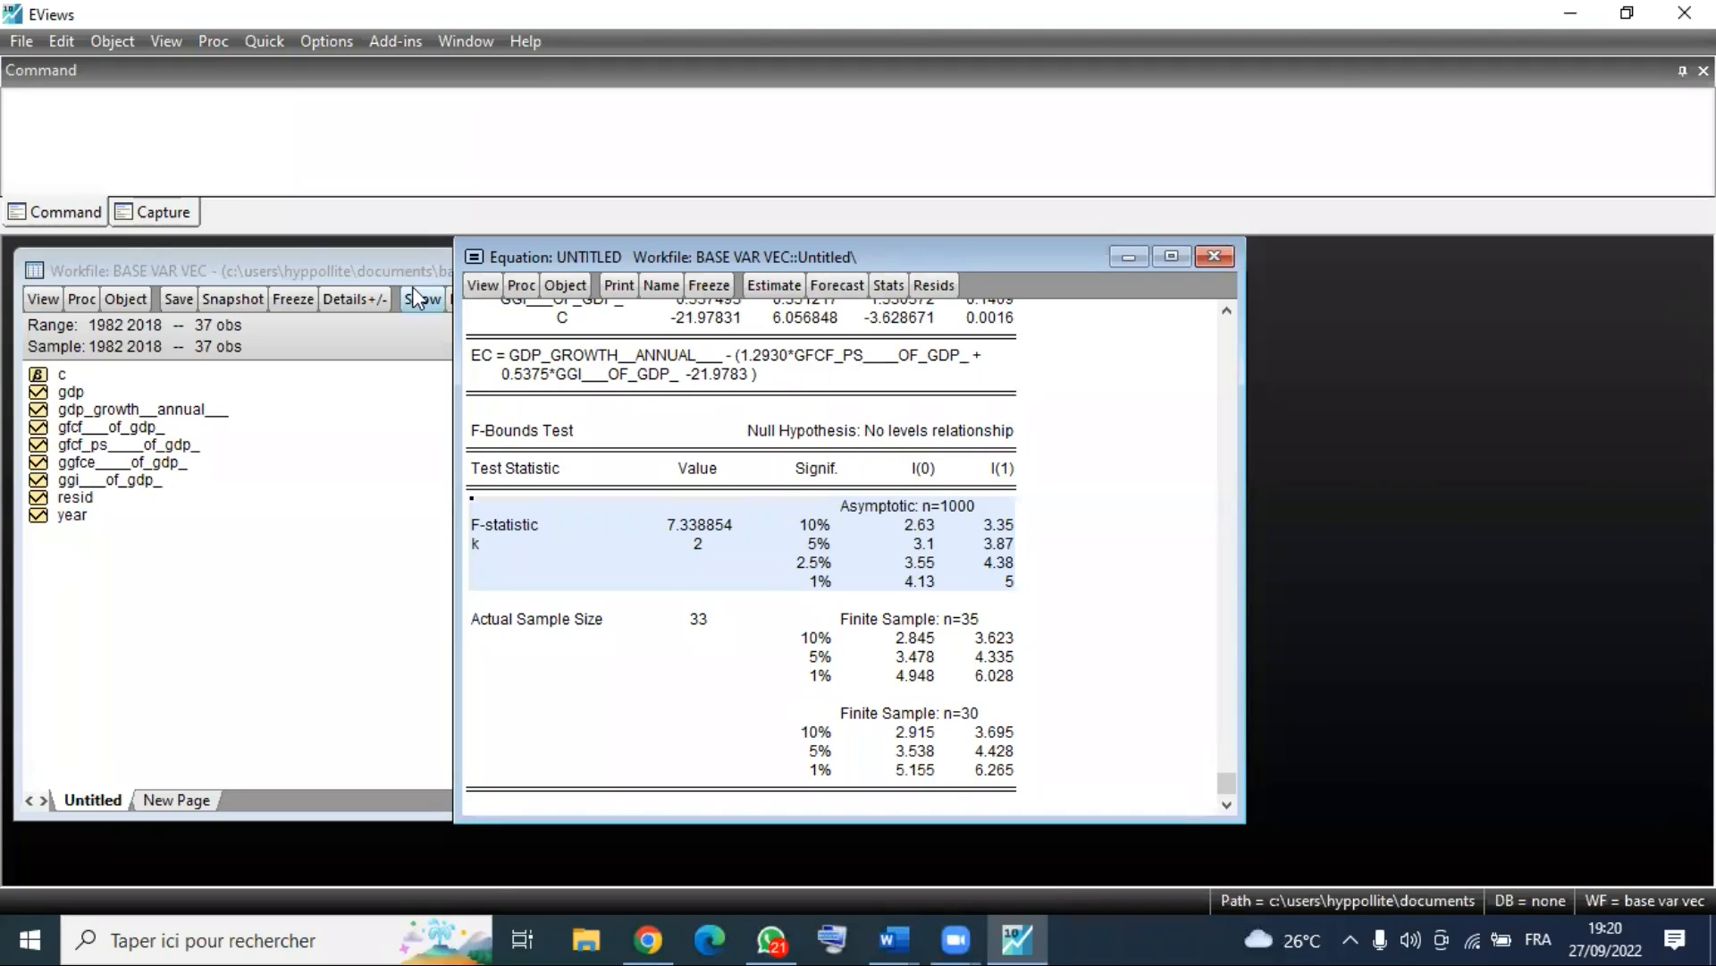
Produce the Error Correction Form for the re-estimated equation and examine the CointEq(-1) coefficient and the differenced GFCF terms.
click(475, 287)
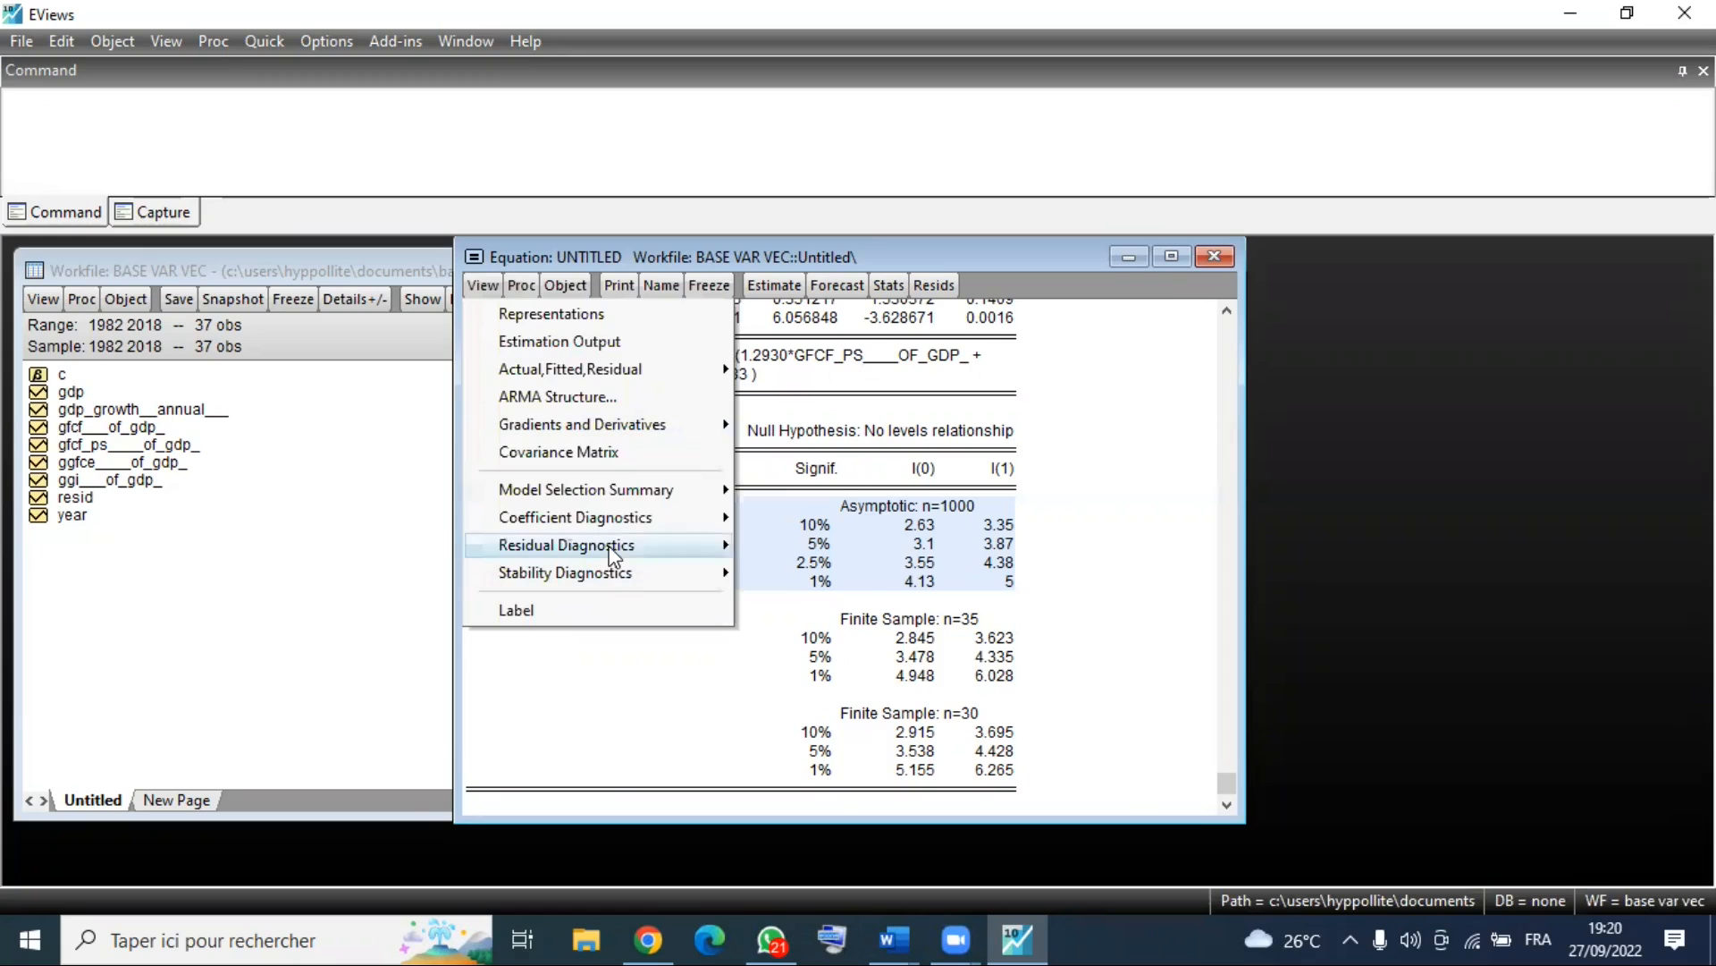
mouse_move(672, 520)
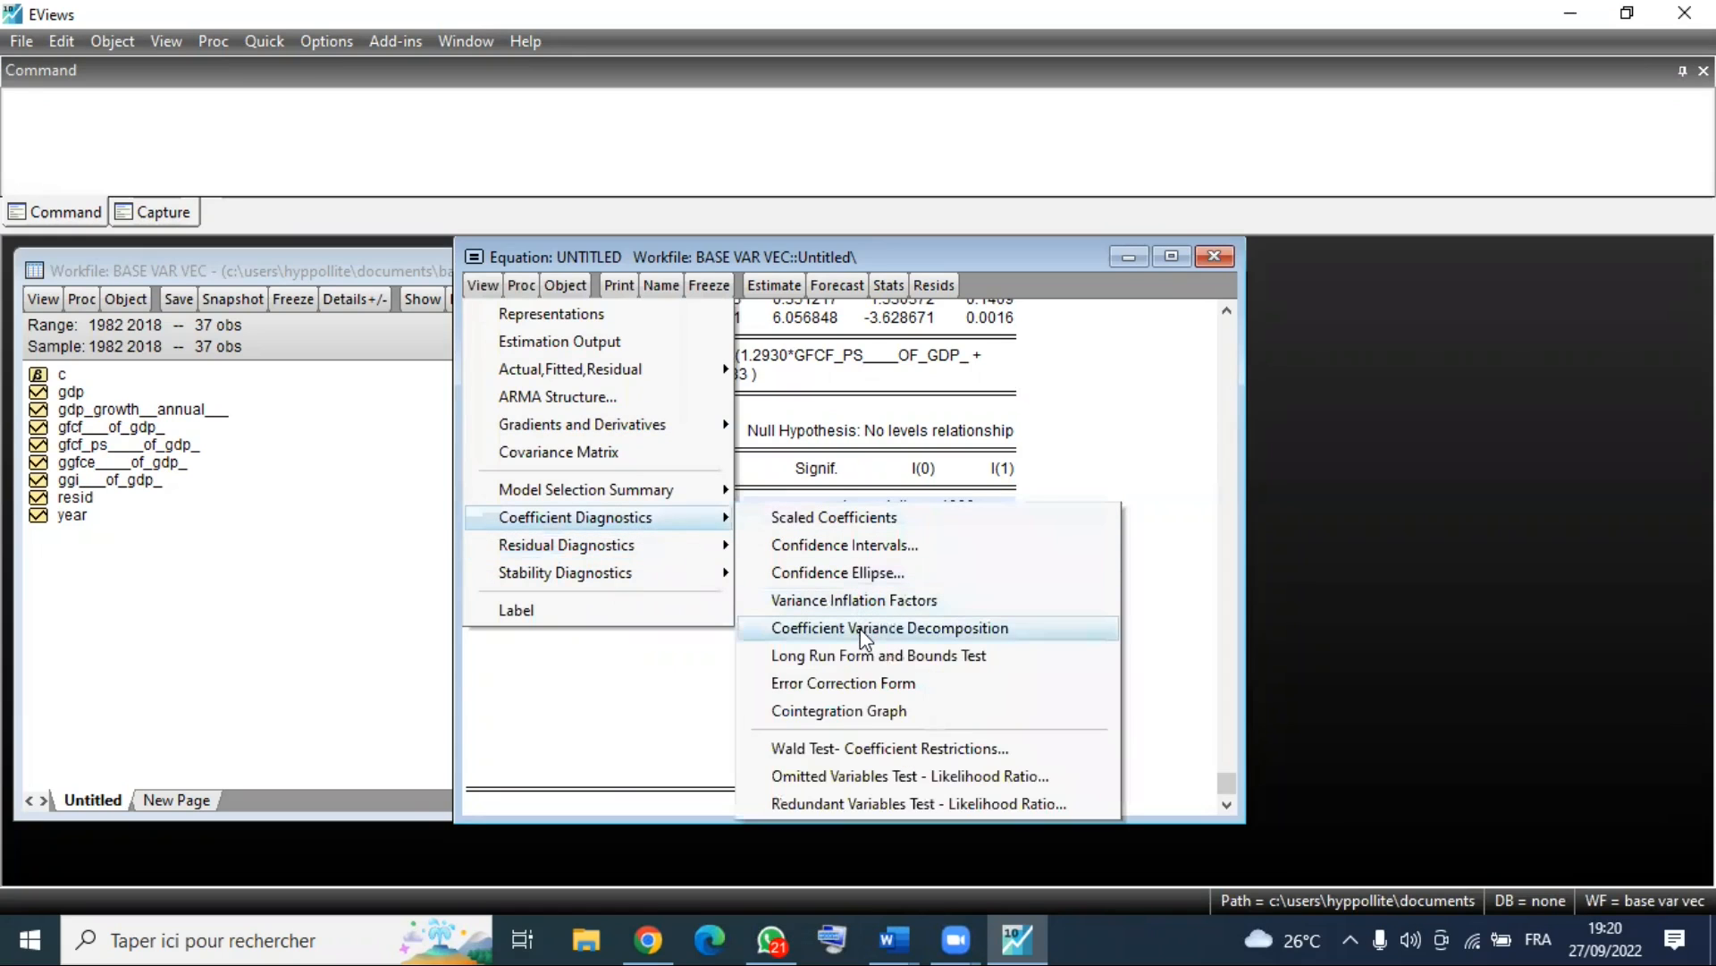
click(855, 686)
scroll(908, 617, down, 4)
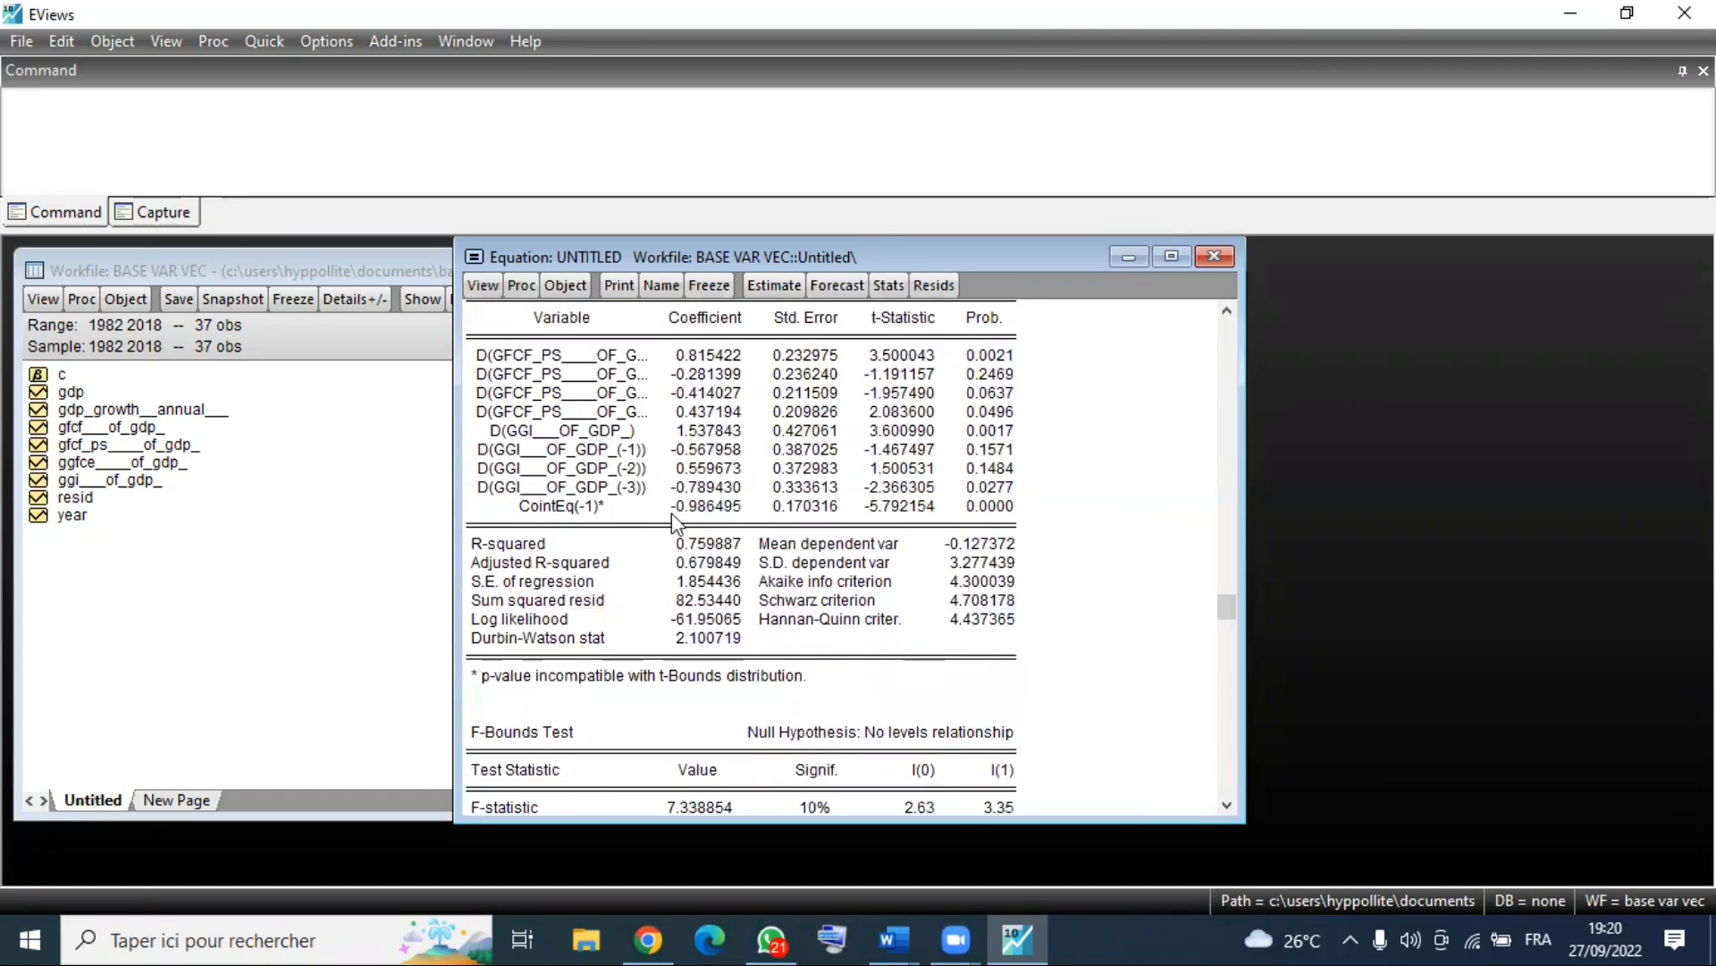
click(688, 507)
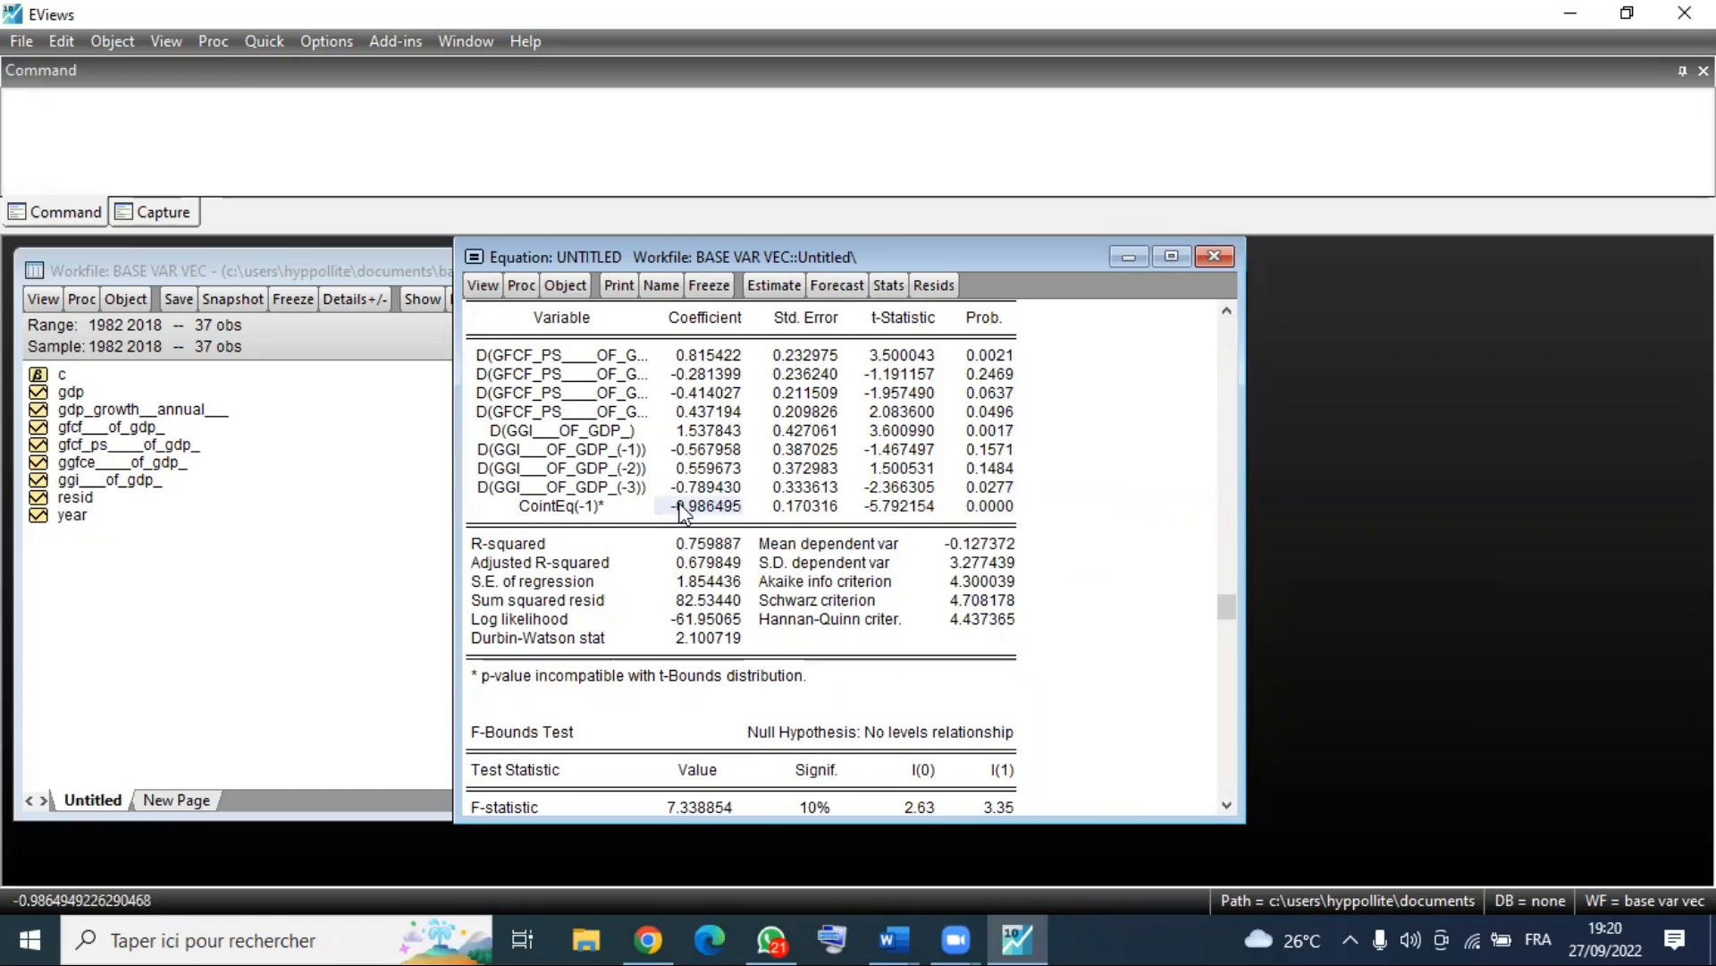
scroll(765, 605, up, 4)
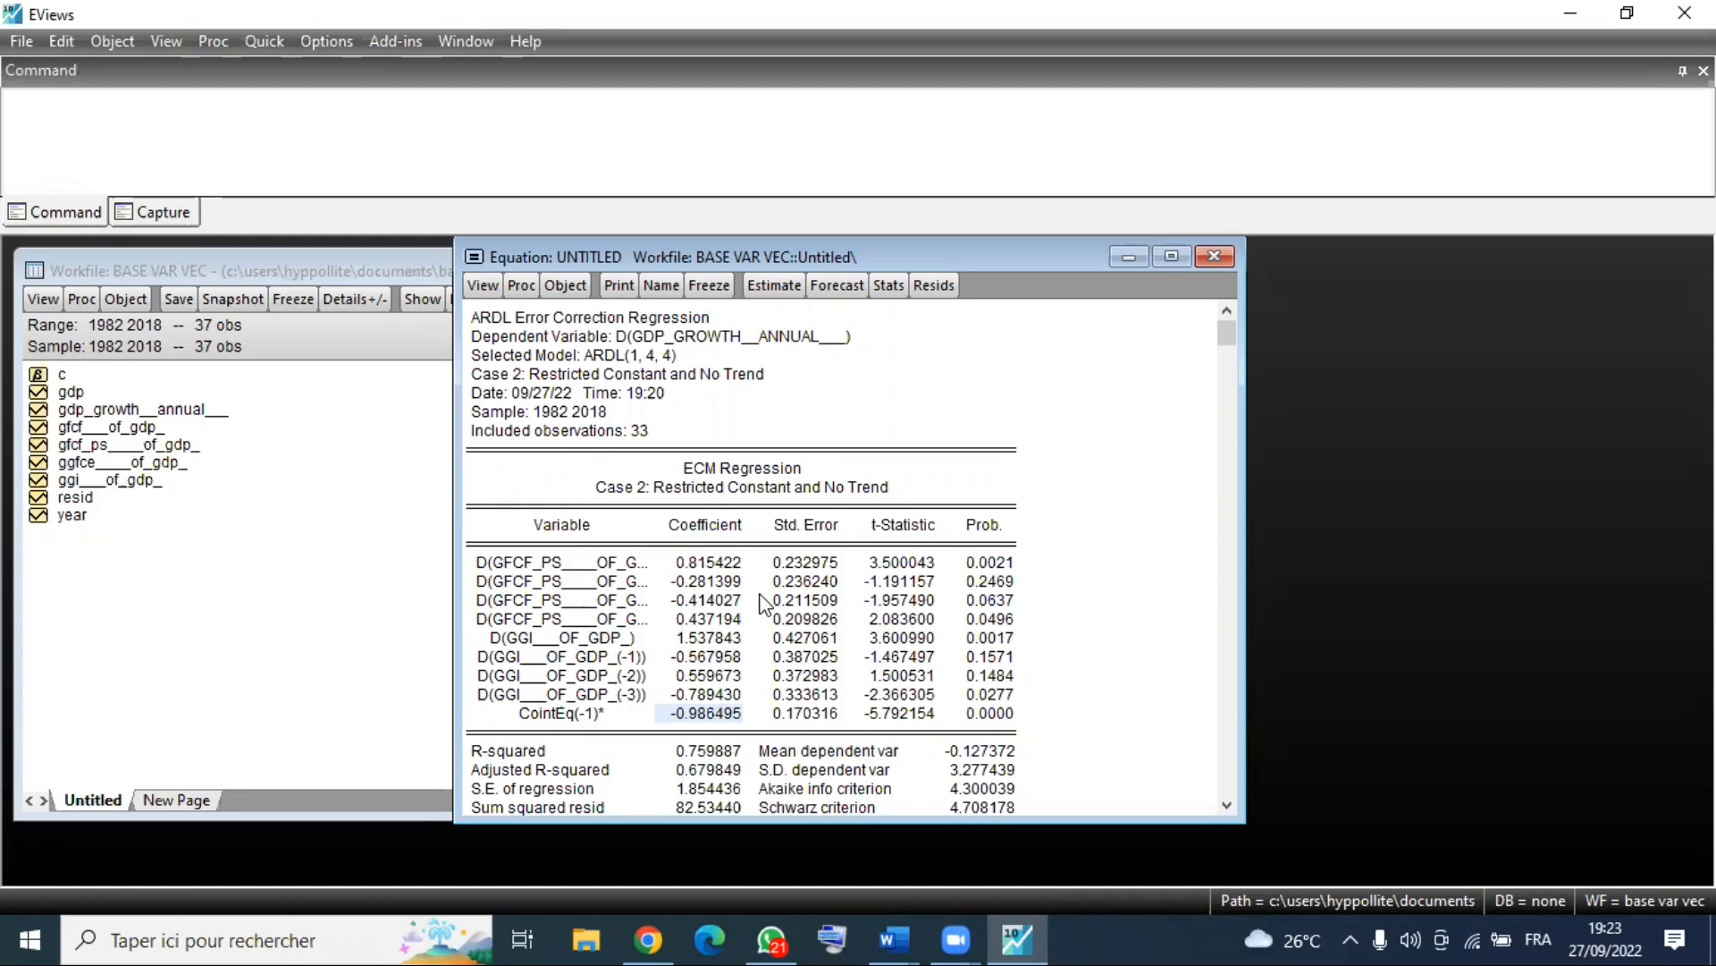
key(ctrl+s)
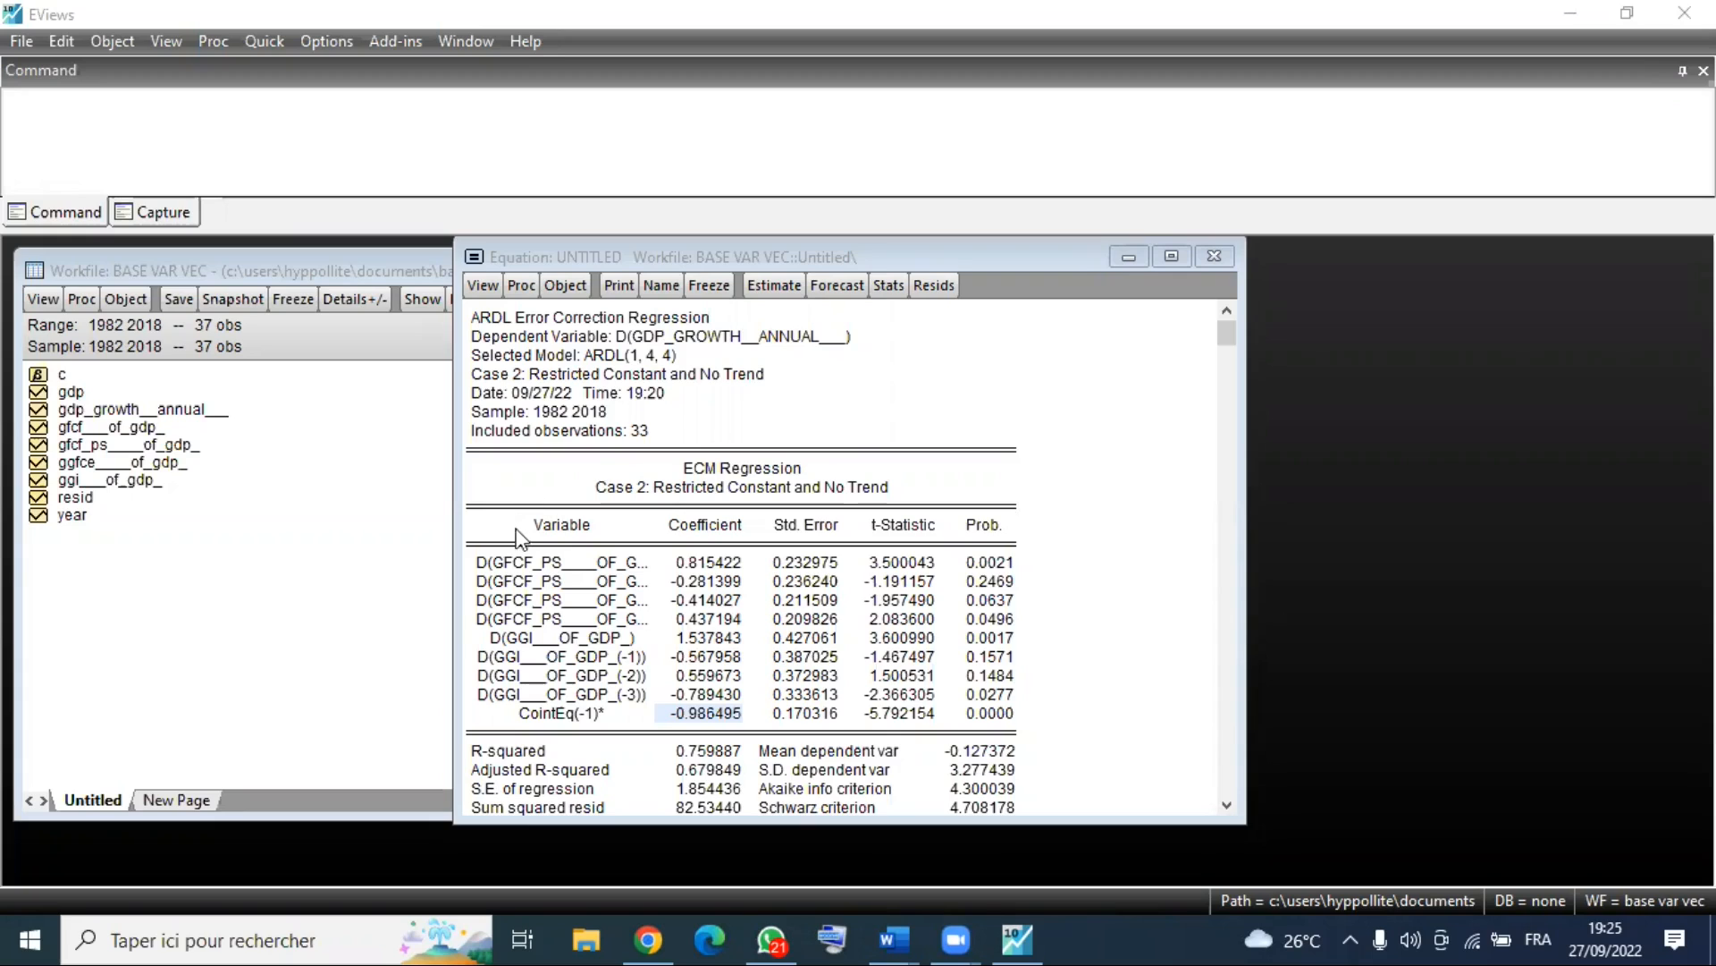
drag(506, 563, 617, 626)
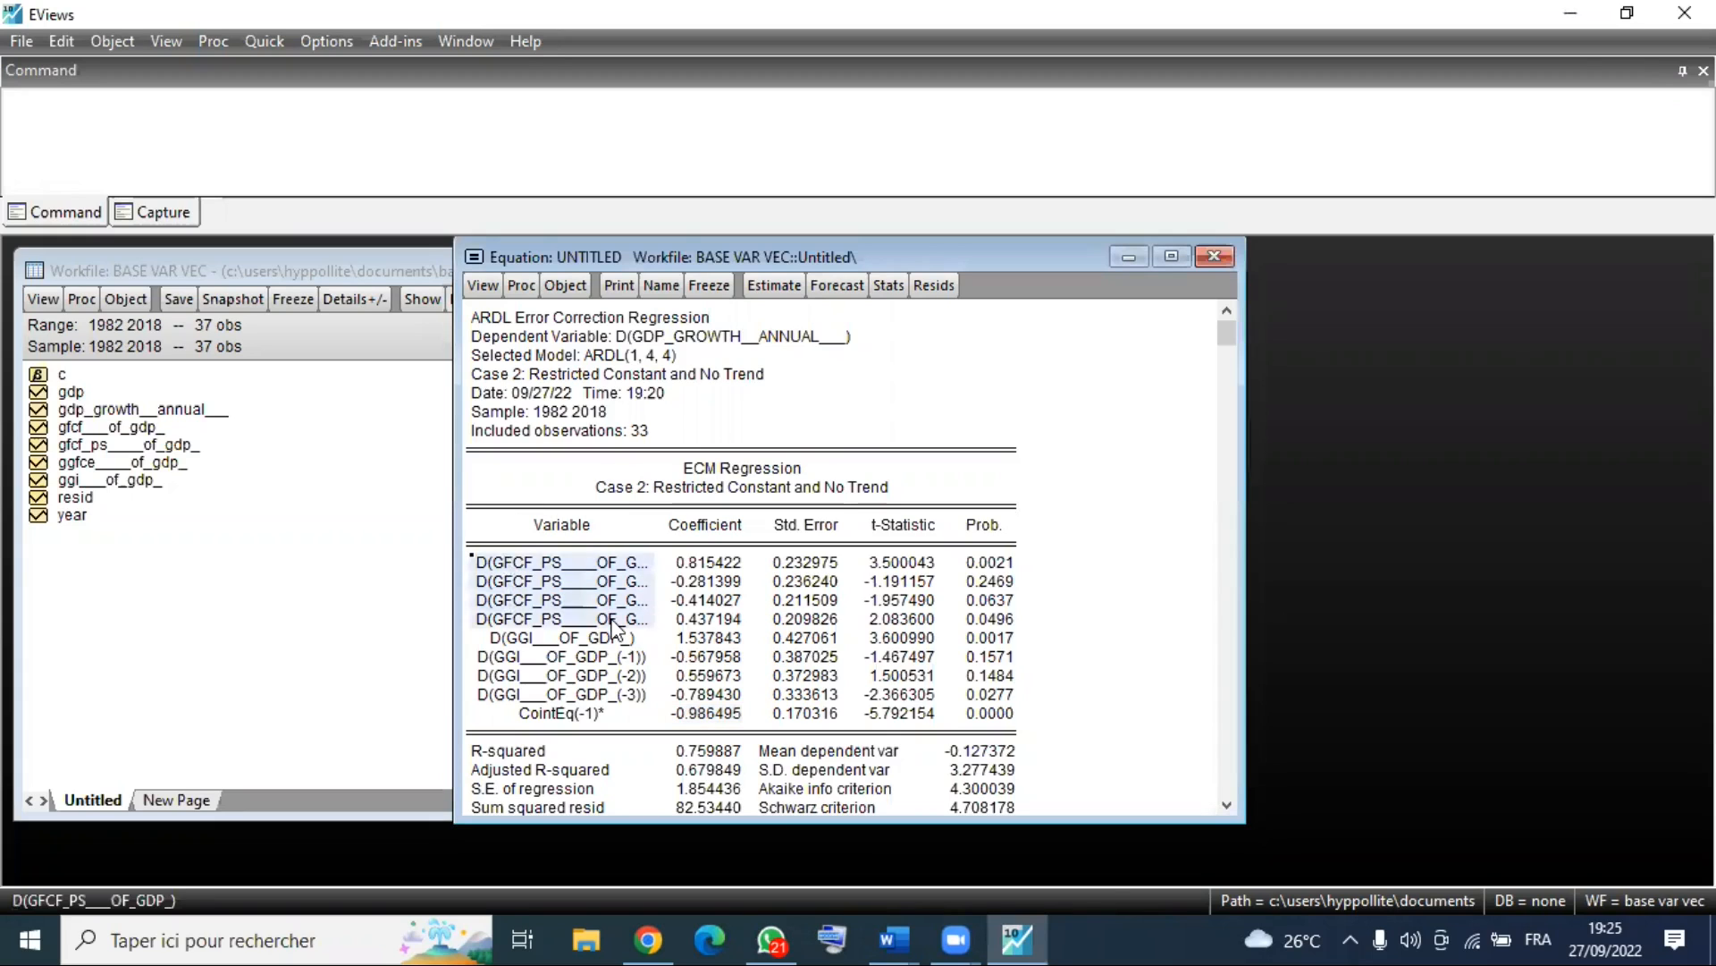
Estimate the GDP-growth ARDL equation again with automatic lag selection, up to 4 lags, and a restricted constant.
click(779, 288)
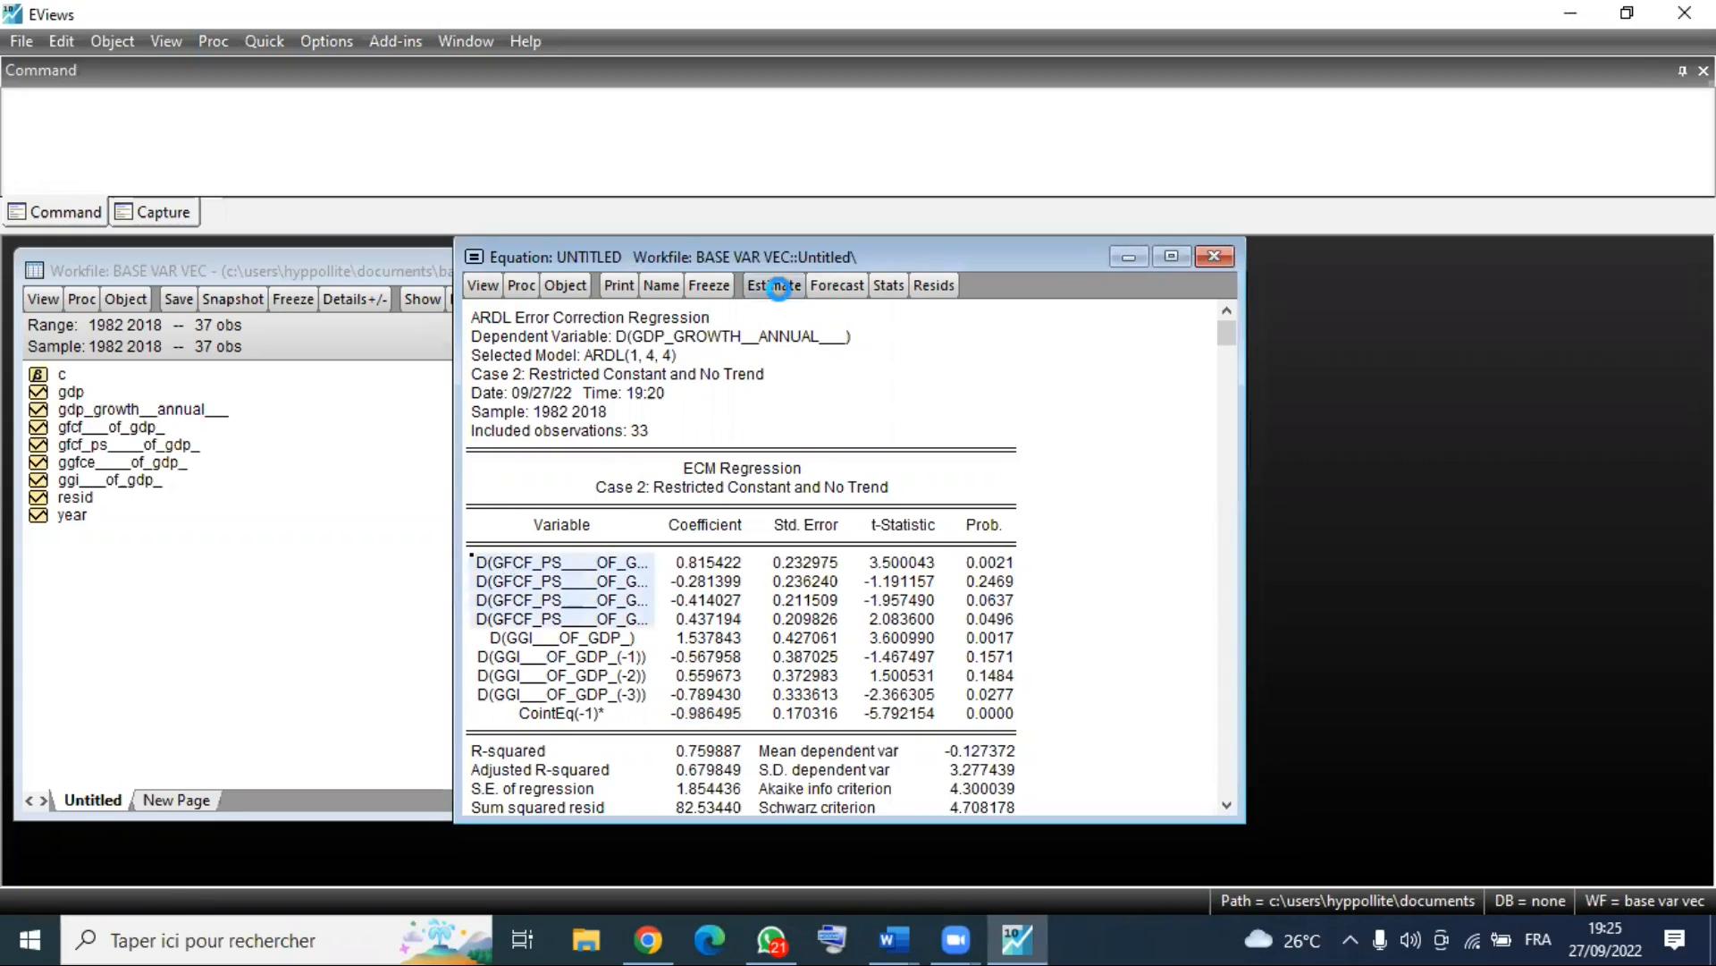
click(976, 778)
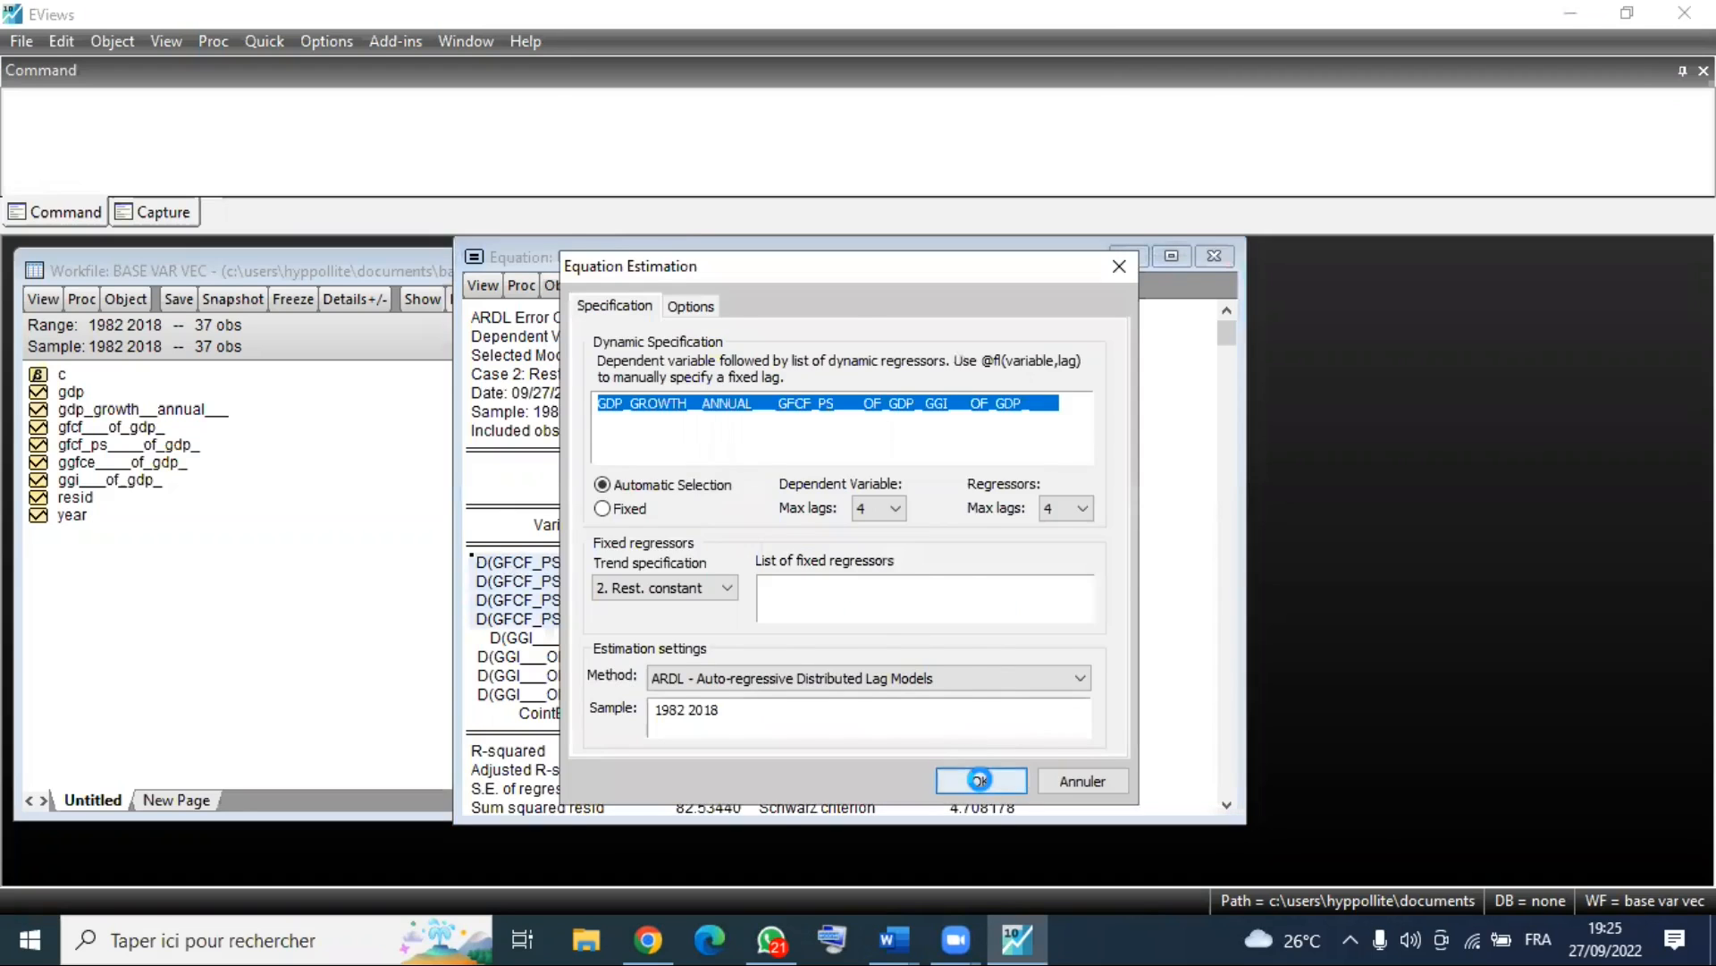